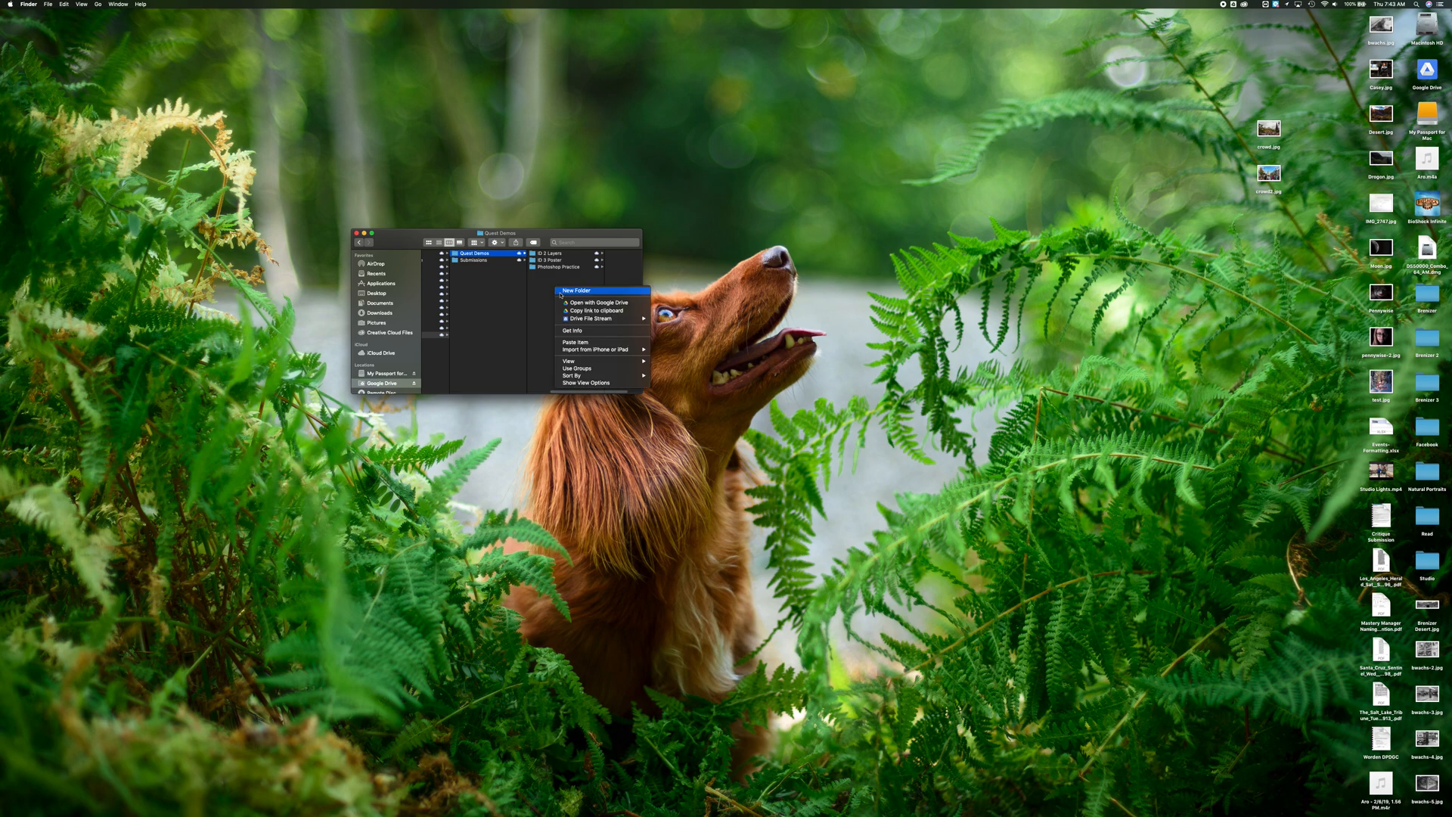
Create a new folder named "Photoshop Poster Practice" inside the Quest Demos folder
{"action": "type", "text": "Photoshop Post"}
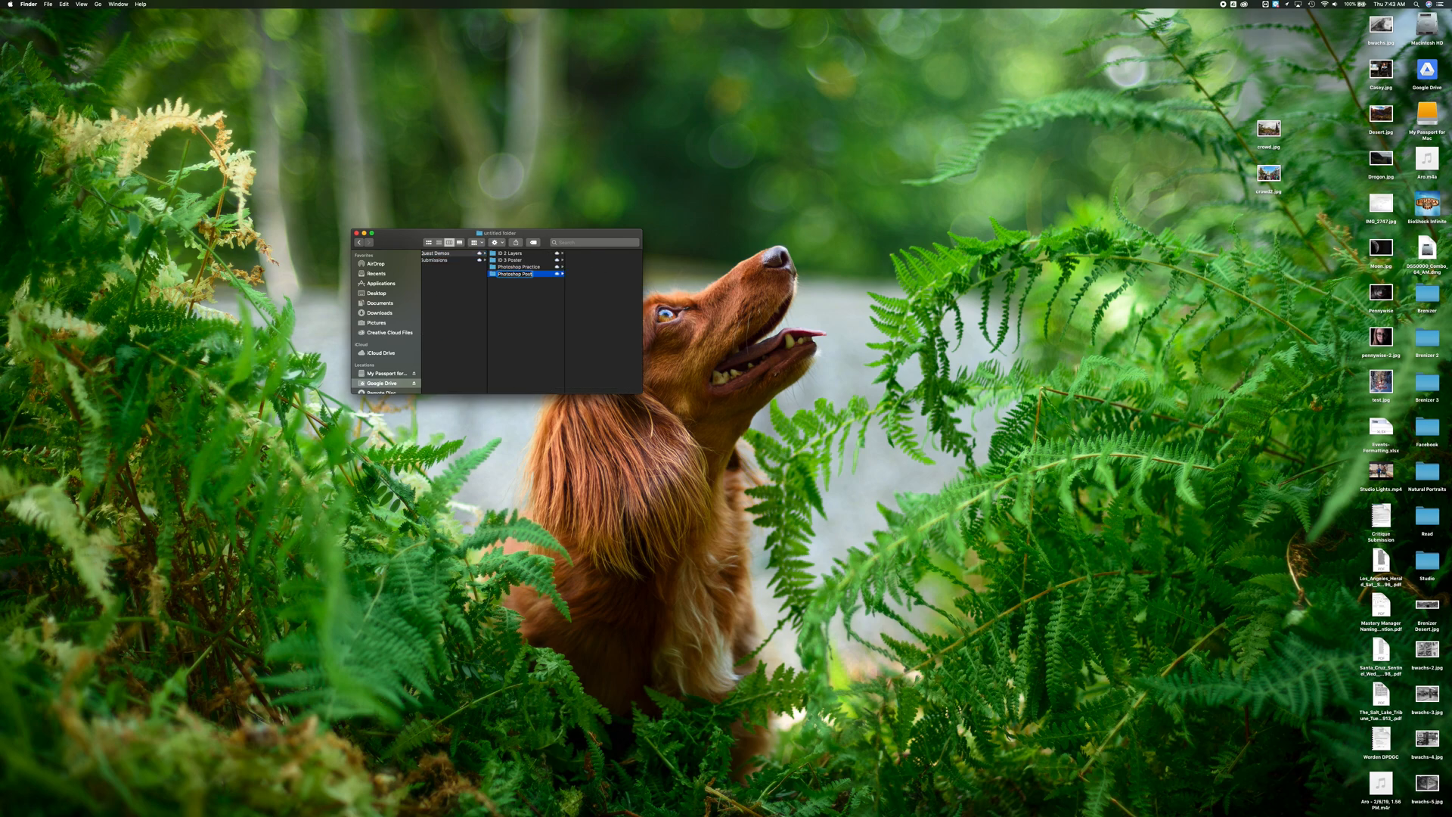
{"action": "type", "text": "c"}
{"action": "key", "text": "BackSpace"}
{"action": "type", "text": "er Practice"}
{"action": "key", "text": "Return"}
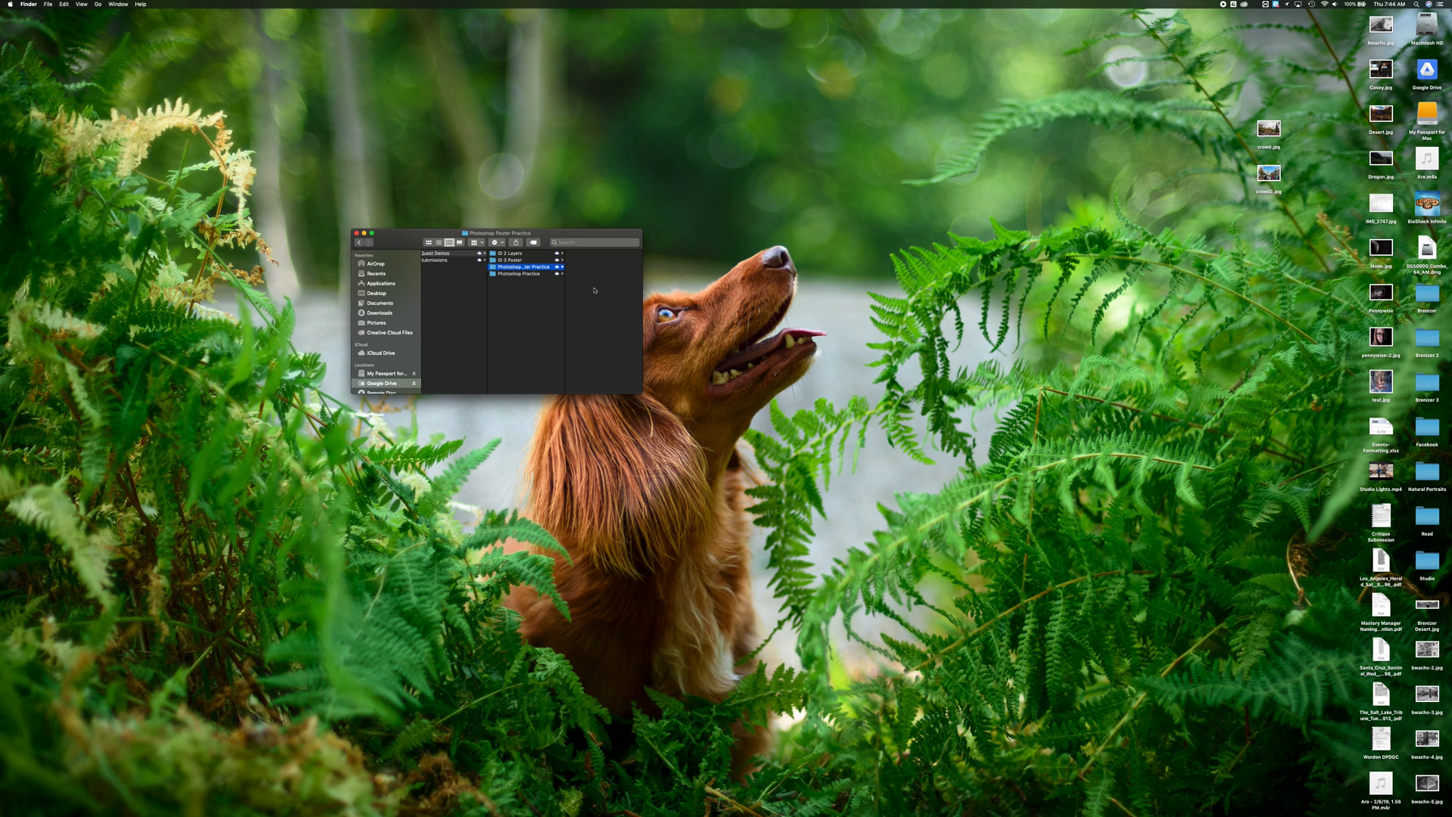
Move the two crowd images from the desktop into the Photoshop Poster Practice folder
{"action": "left_click_drag", "start_coordinate": [1184, 102], "coordinate": [1305, 266]}
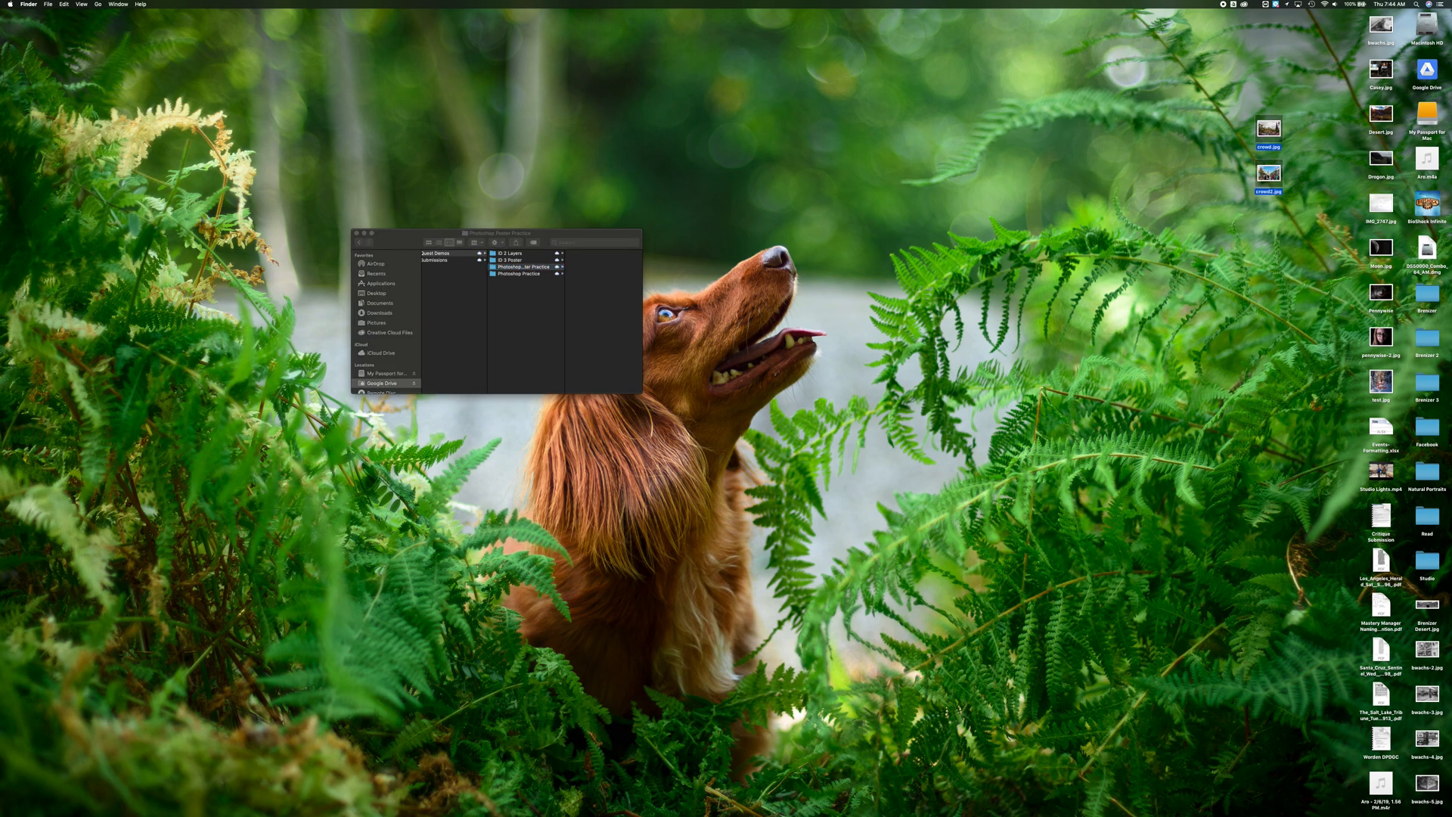
{"action": "left_click_drag", "start_coordinate": [1270, 130], "coordinate": [605, 291]}
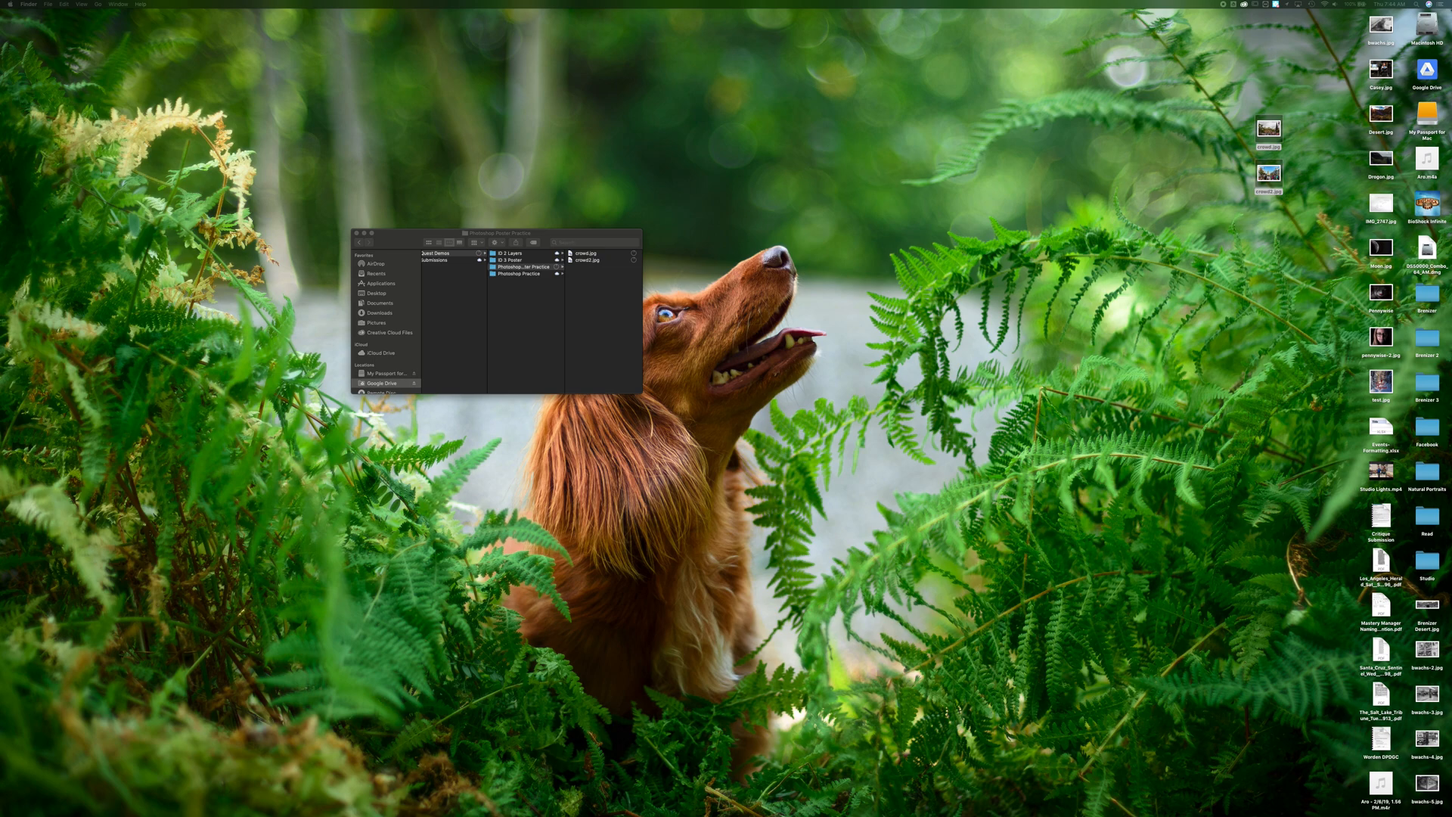
Open the browser beside the Finder window and search Google for "crowds"
{"action": "left_click_drag", "start_coordinate": [909, 816], "coordinate": [800, 28]}
{"action": "left_click_drag", "start_coordinate": [1068, 534], "coordinate": [1354, 784]}
{"action": "left_click", "coordinate": [955, 163]}
{"action": "type", "text": "crowds"}
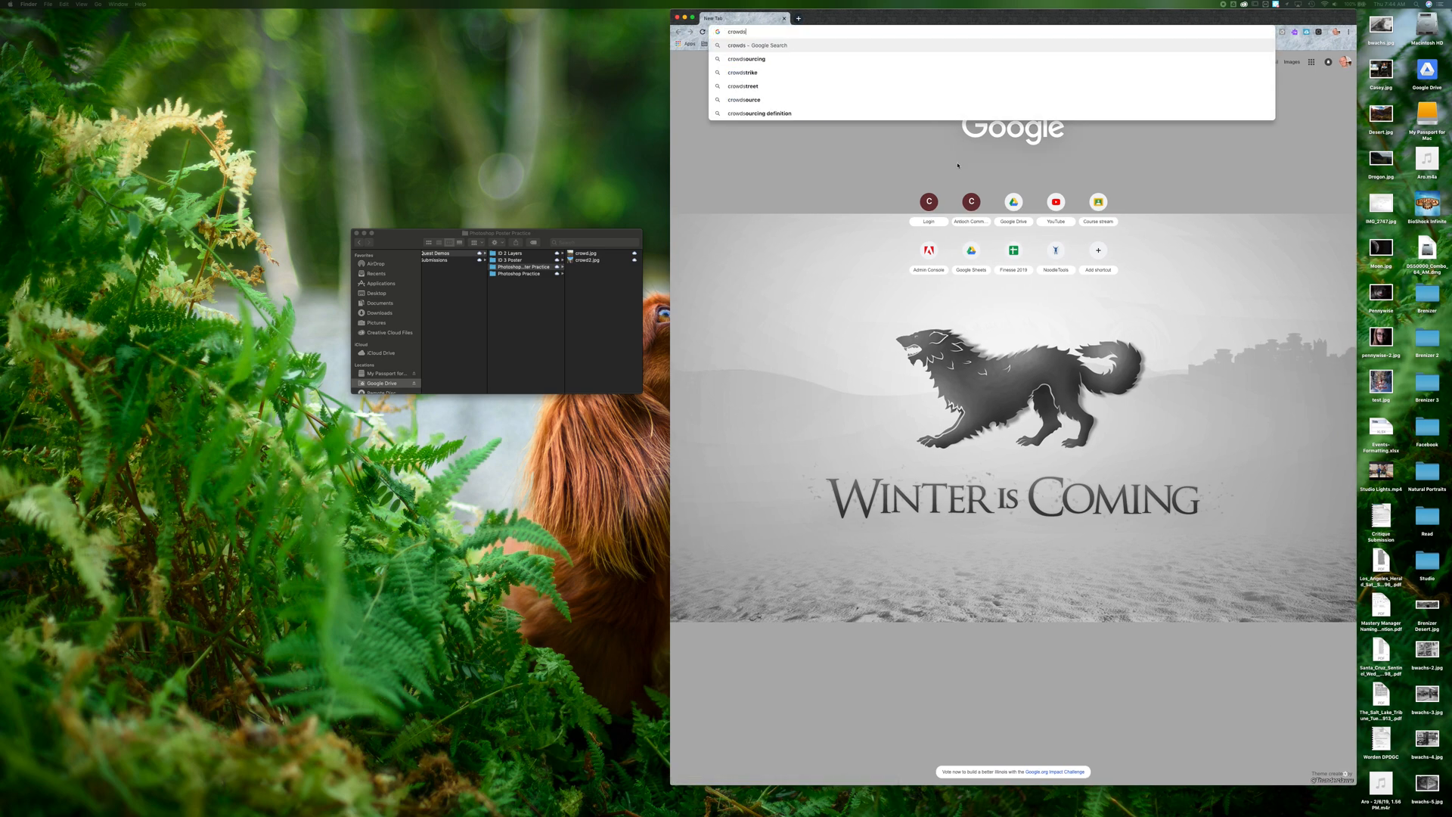
{"action": "key", "text": "Return"}
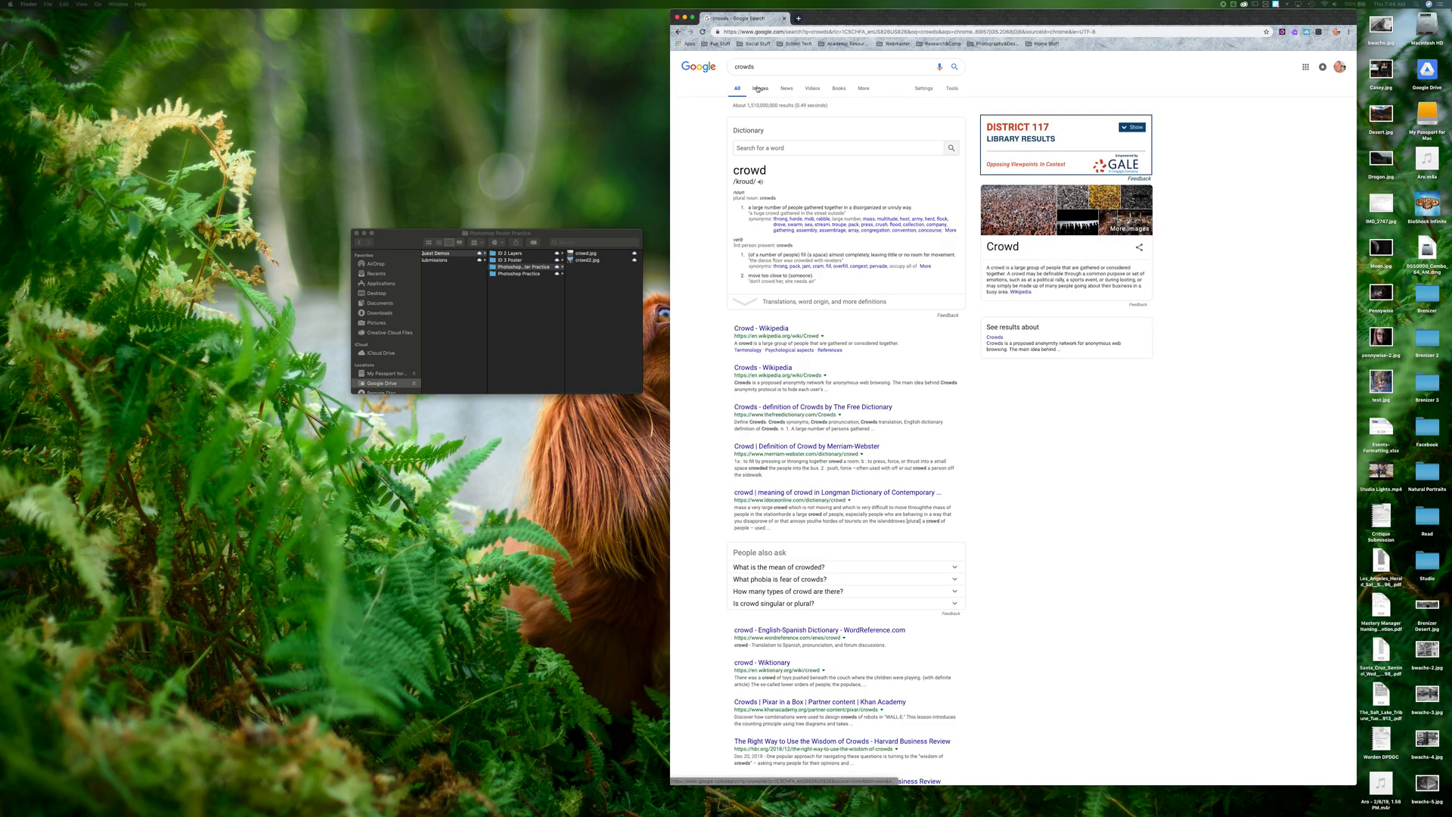
Switch to image results and filter them to sizes larger than 4 MP
{"action": "left_click", "coordinate": [758, 89]}
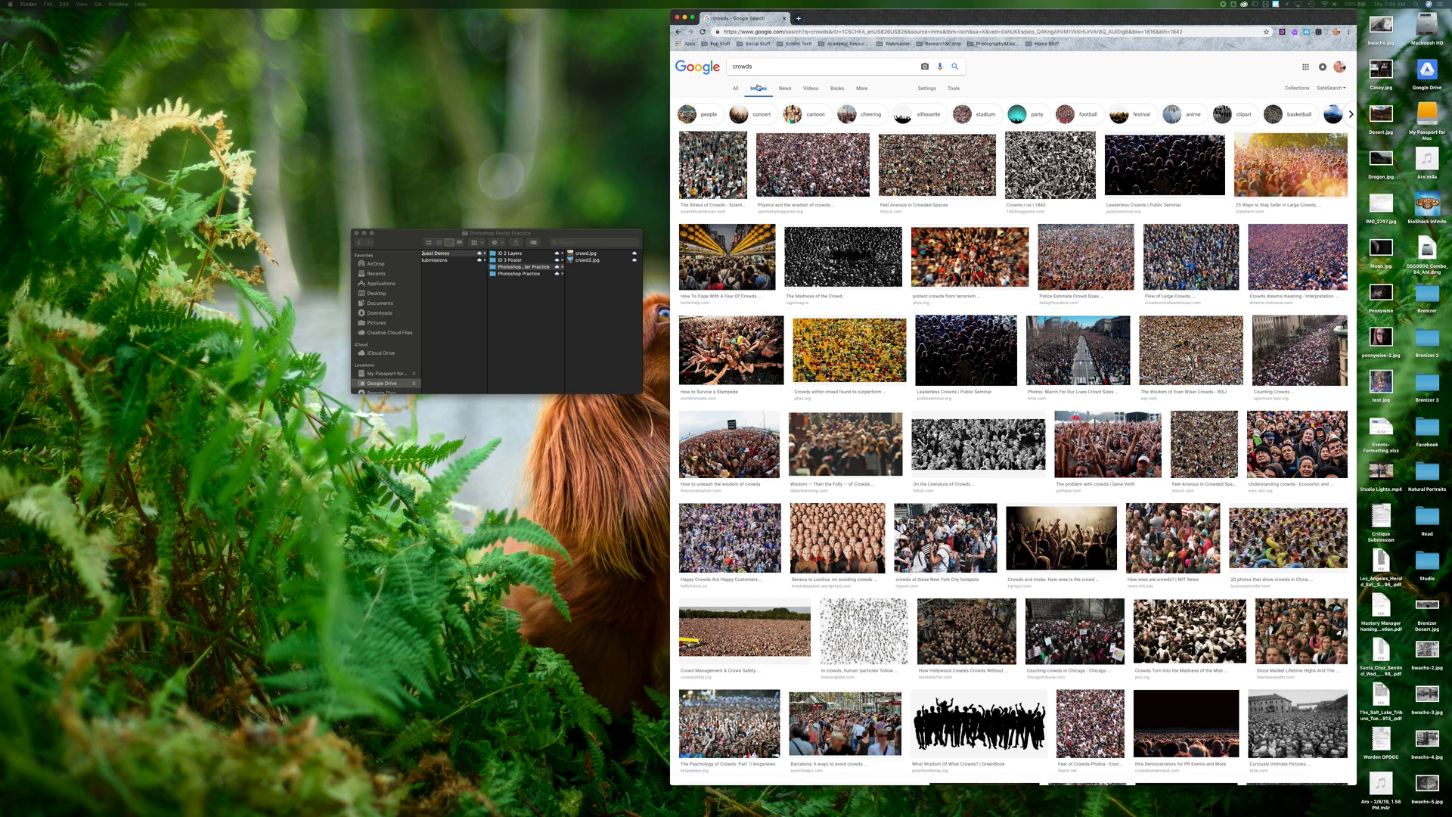
{"action": "left_click", "coordinate": [954, 89]}
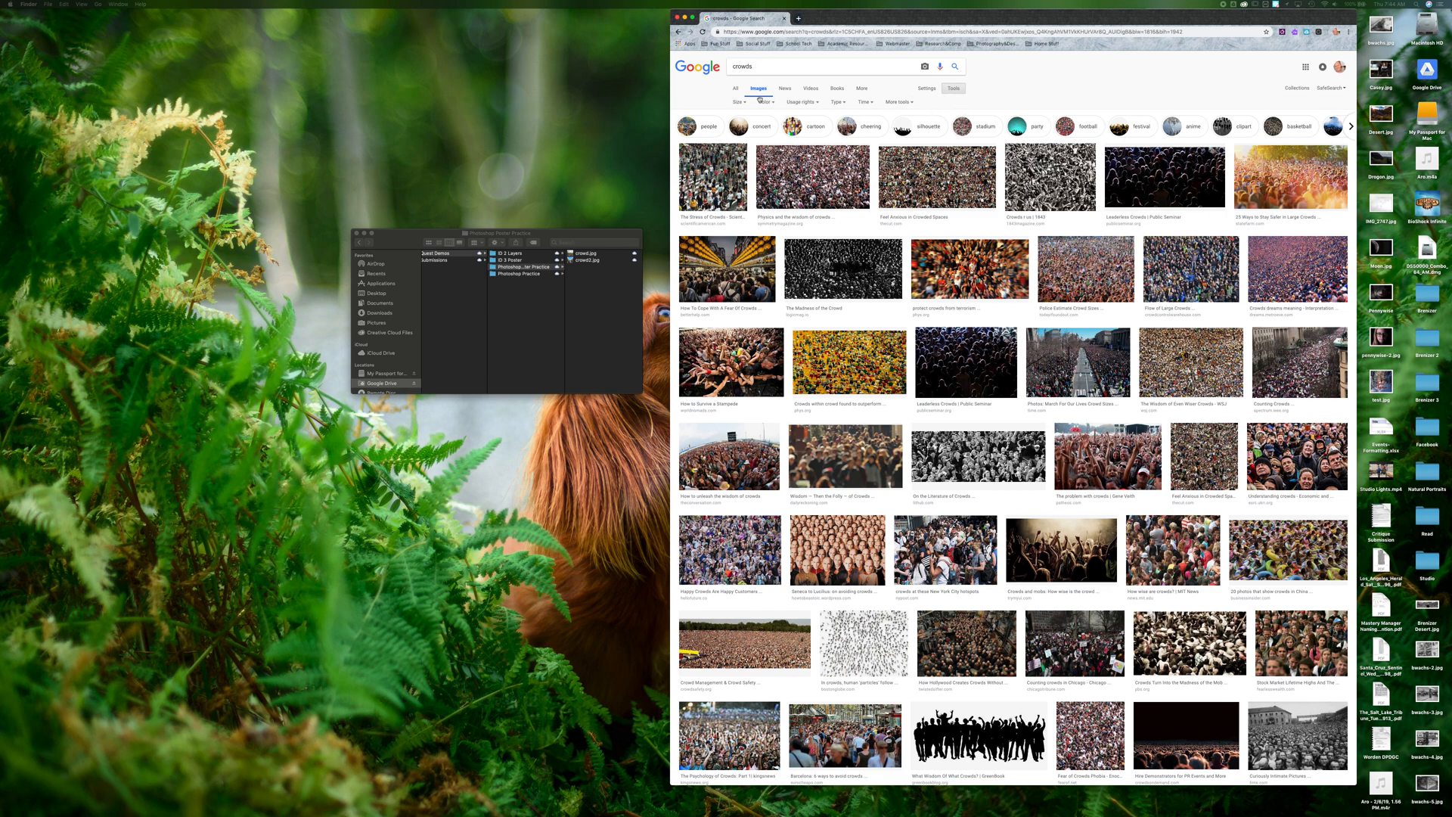
{"action": "left_click", "coordinate": [738, 102]}
{"action": "mouse_move", "coordinate": [756, 158]}
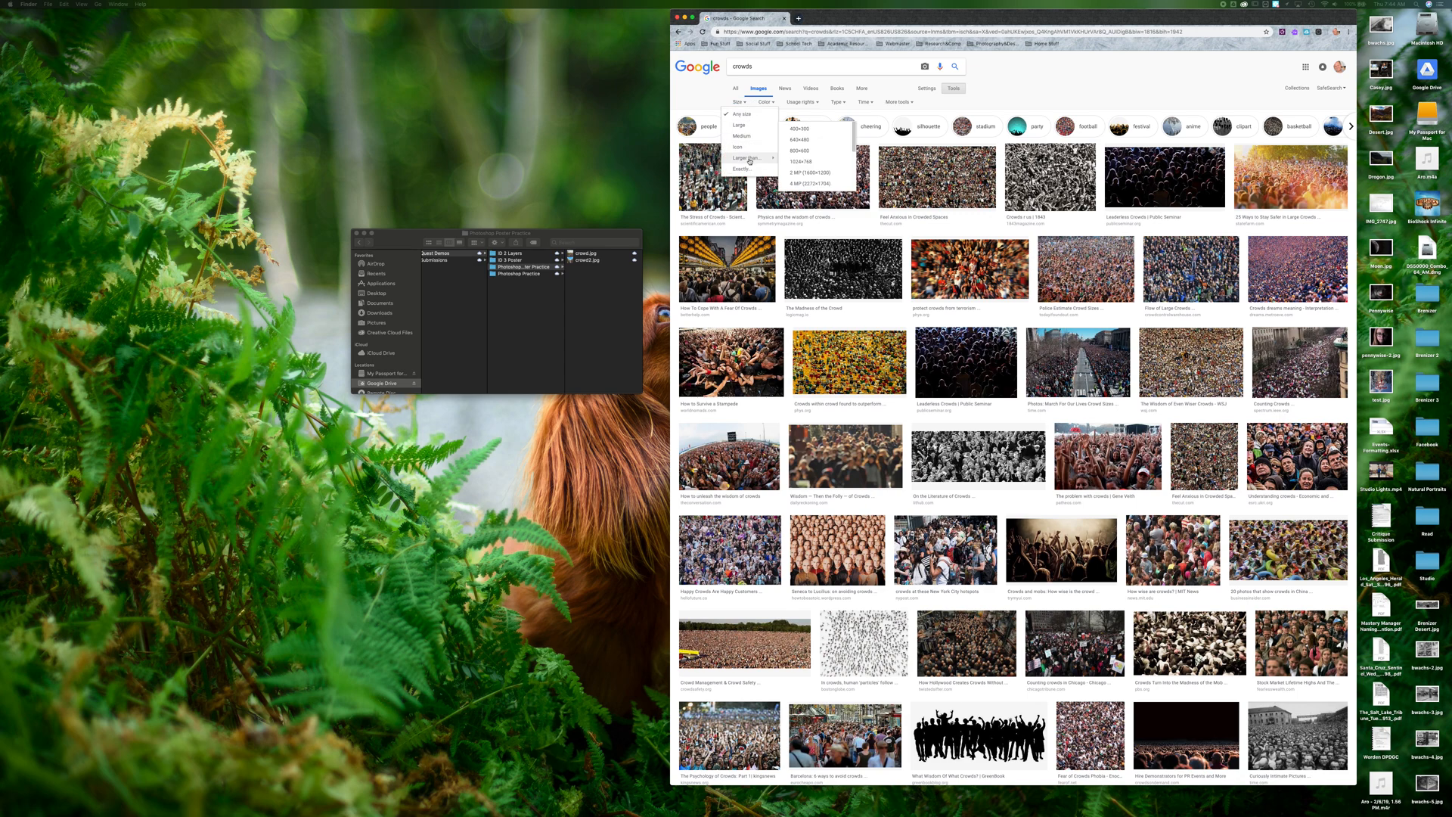
{"action": "left_click", "coordinate": [807, 185]}
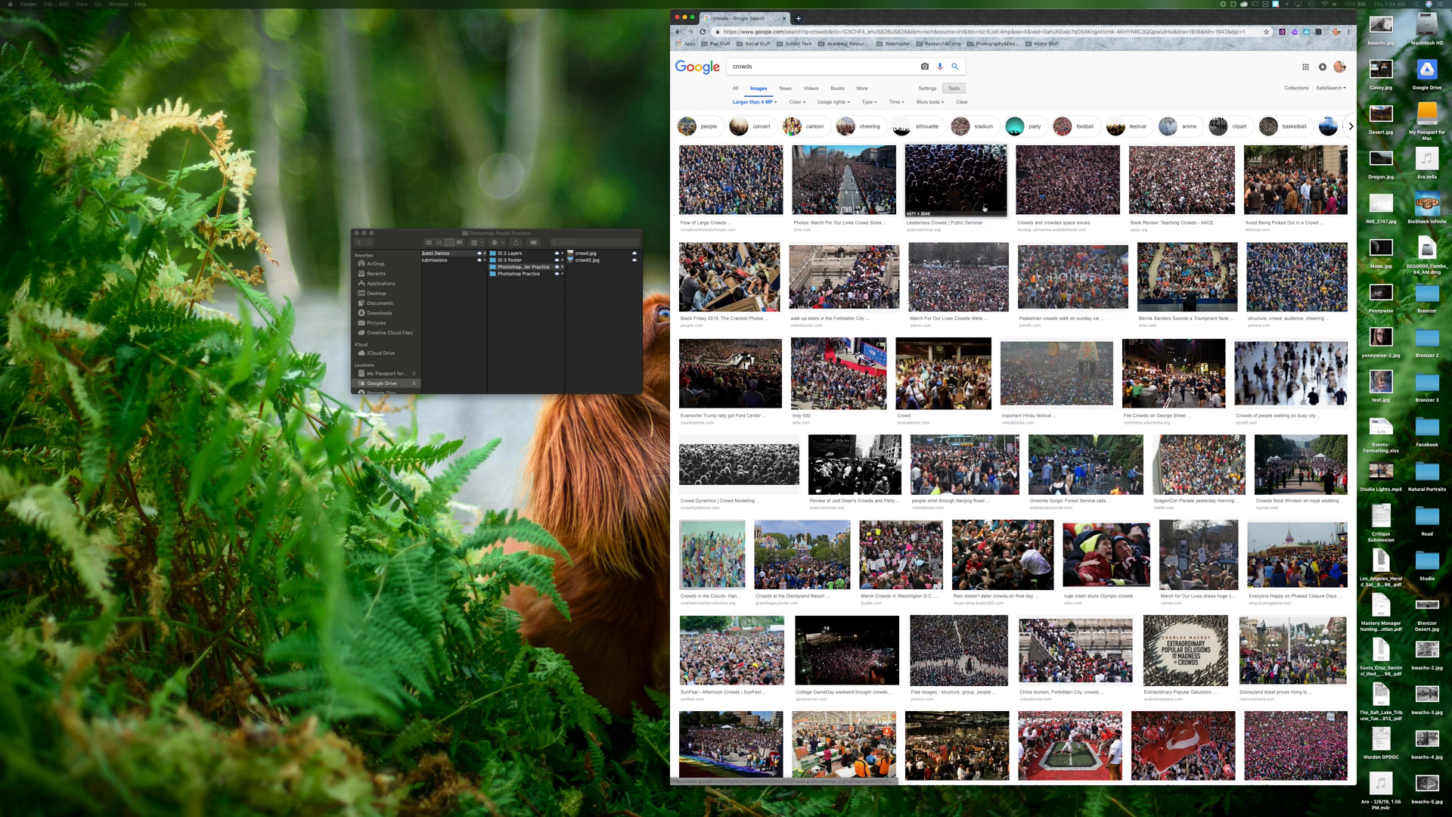
Preview several crowd photos in the image results to compare them
{"action": "left_click", "coordinate": [1034, 204]}
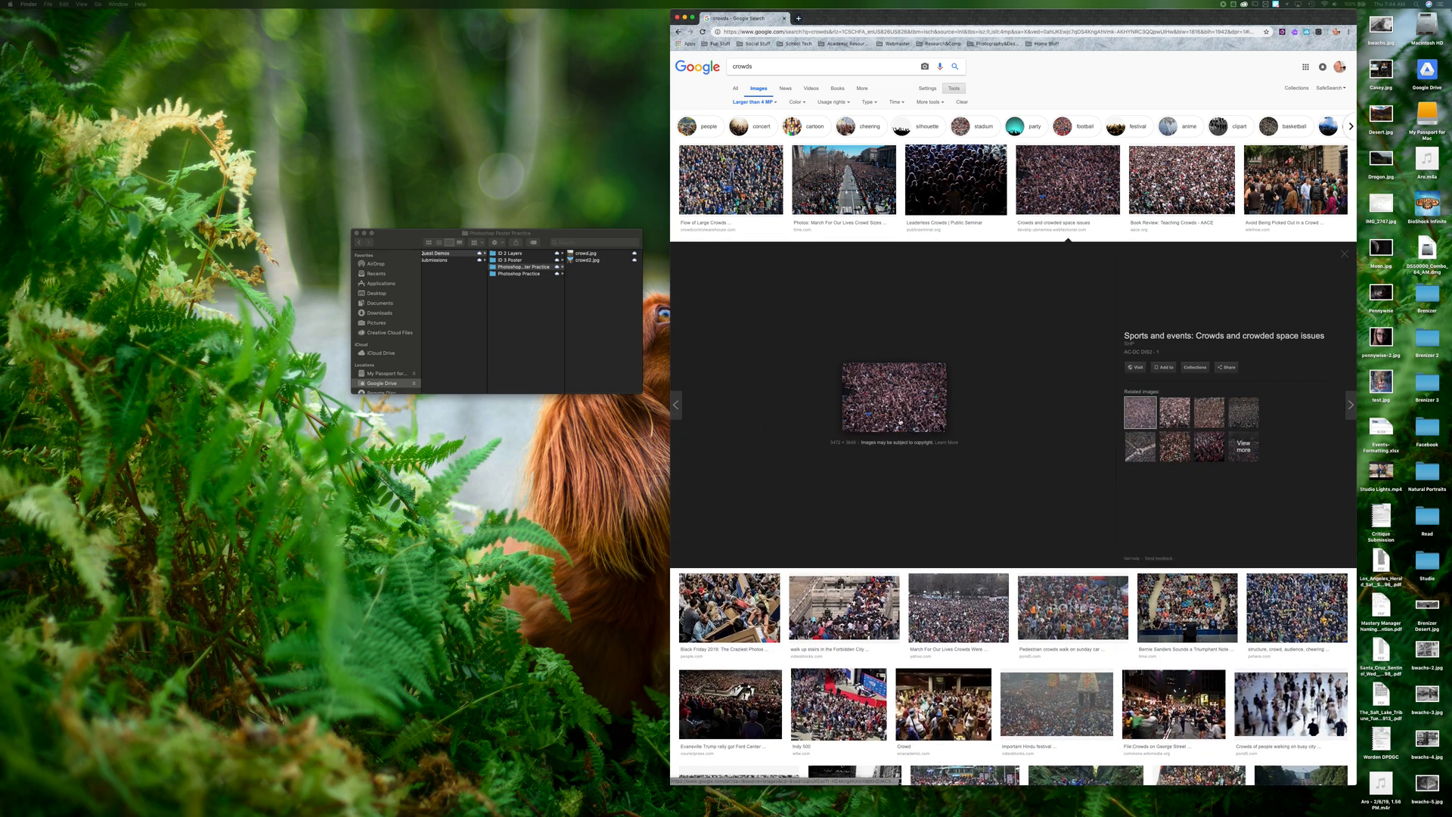
{"action": "left_click", "coordinate": [943, 188]}
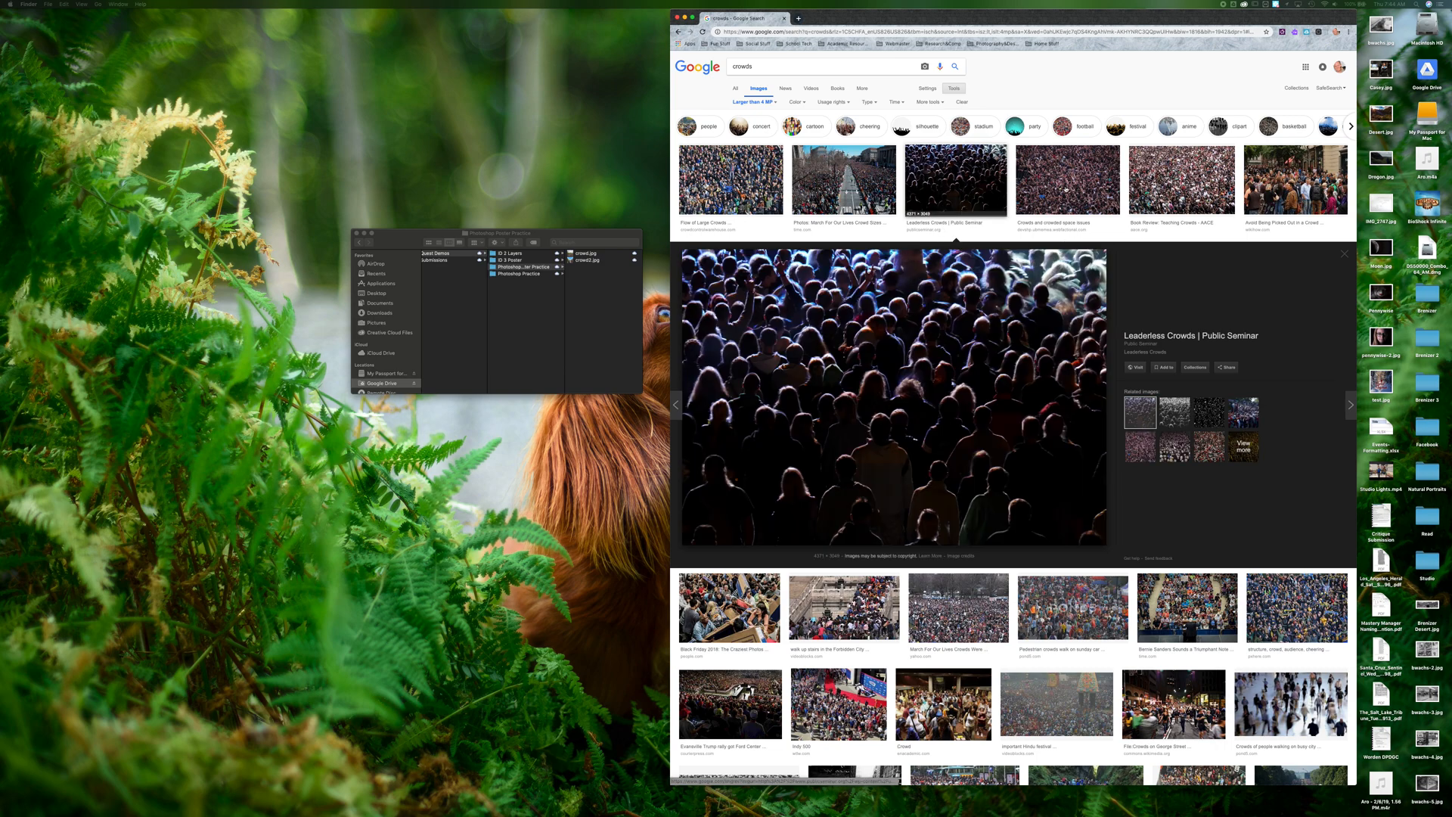
{"action": "left_click", "coordinate": [1180, 180]}
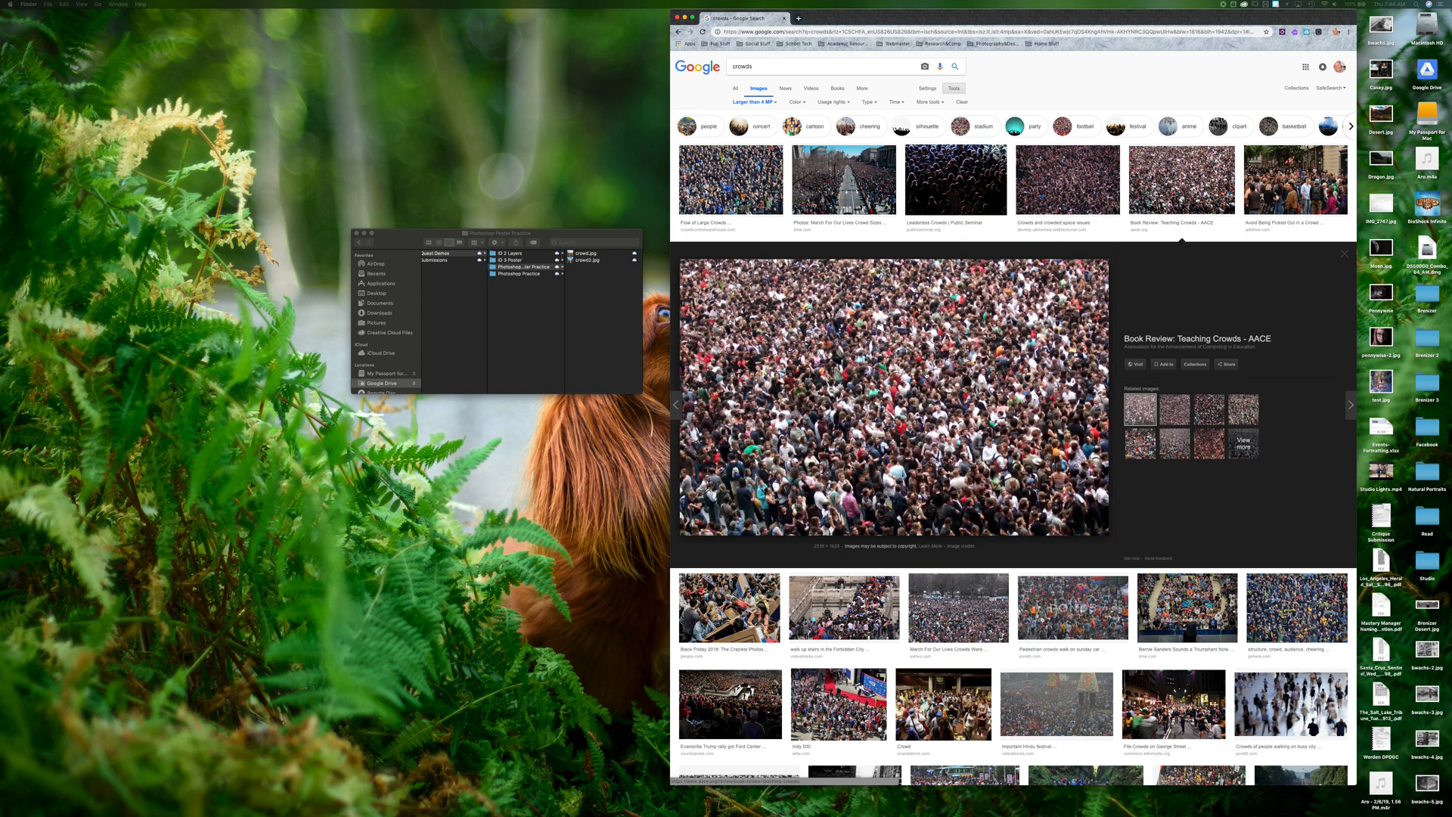
Save the dense crowd photo as crowd-pic-small into the Photoshop Poster Practice folder
{"action": "right_click", "coordinate": [912, 367]}
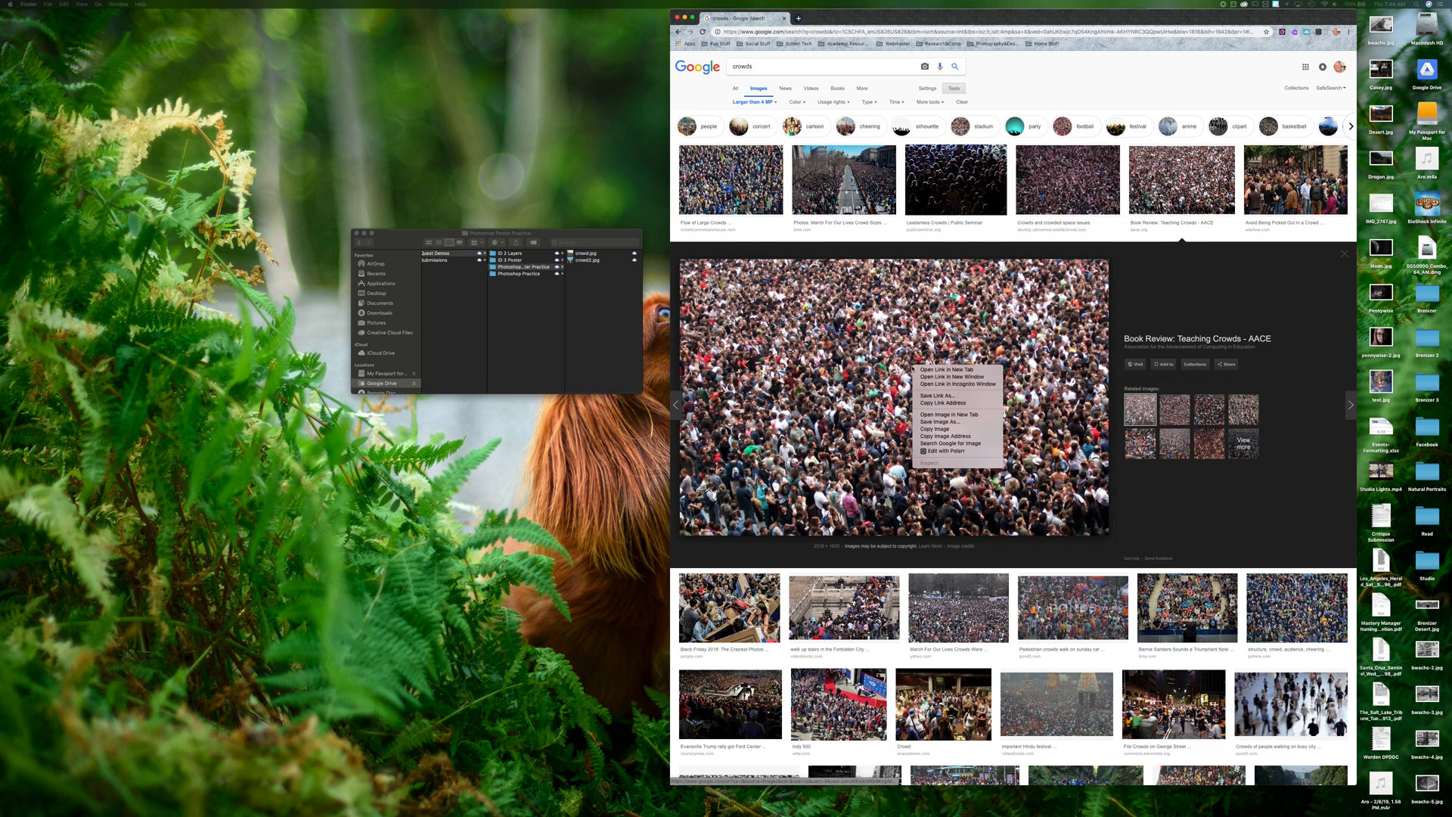
{"action": "left_click", "coordinate": [861, 364]}
{"action": "right_click", "coordinate": [878, 366]}
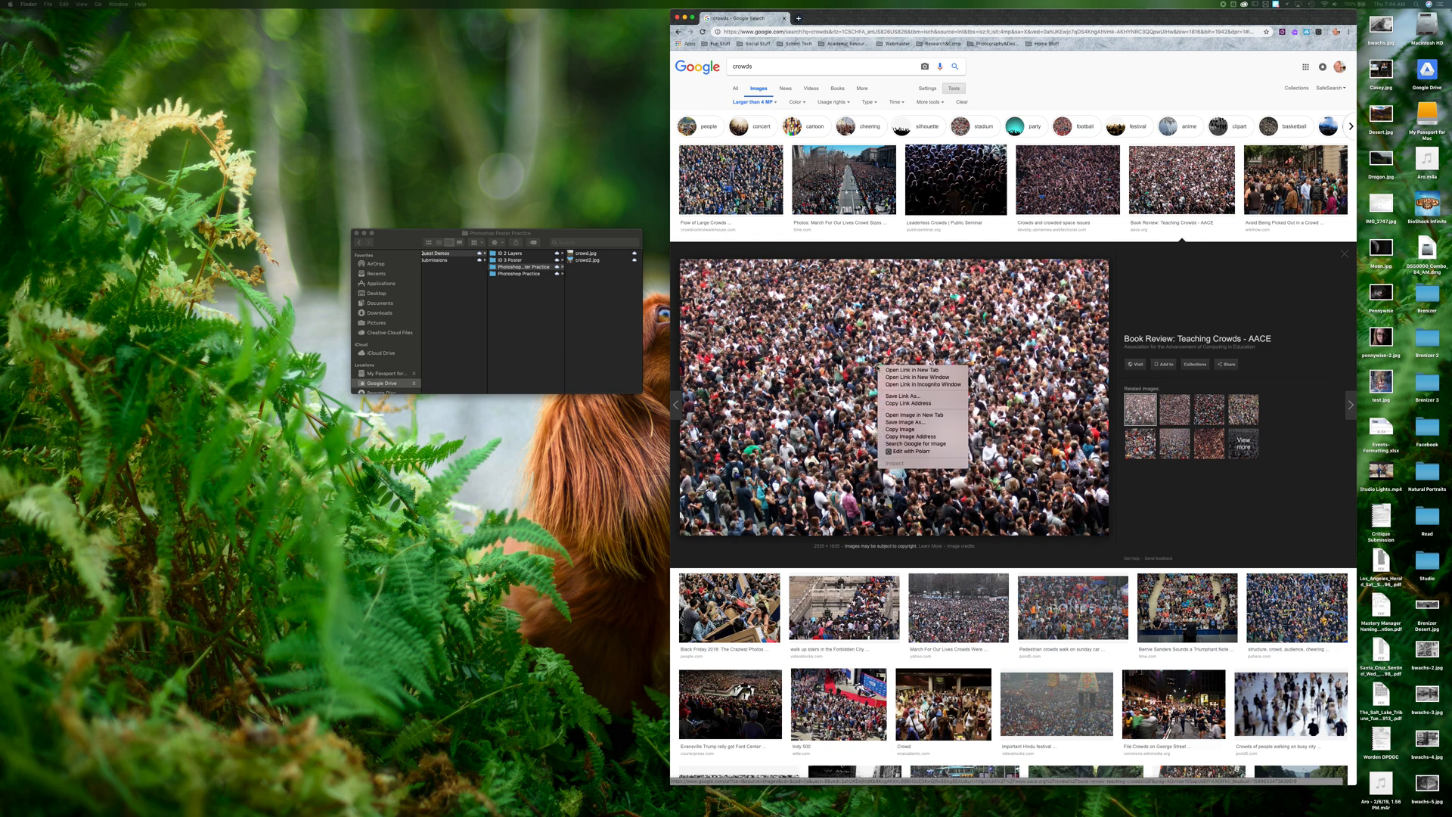
{"action": "left_click", "coordinate": [910, 422]}
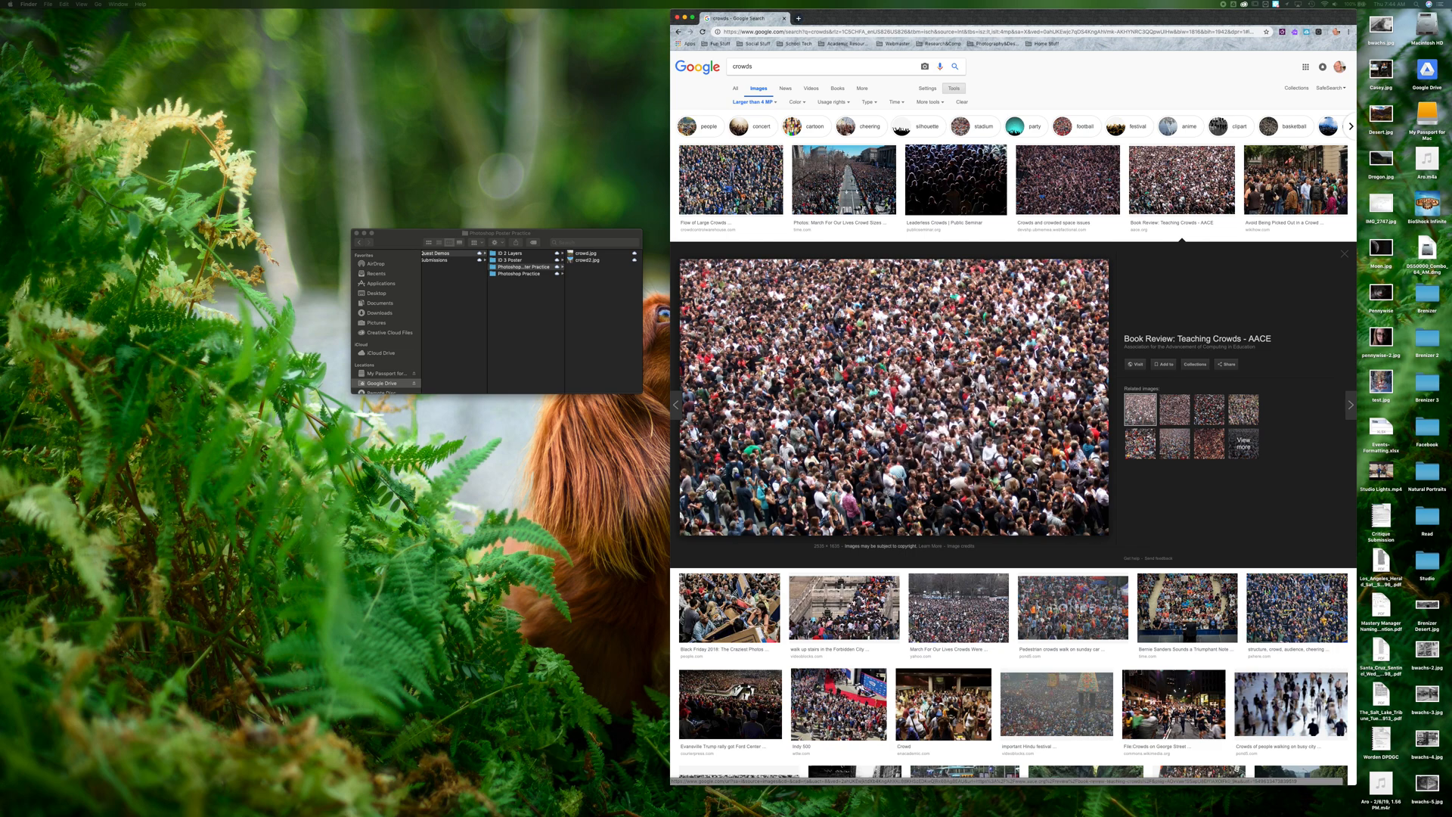
{"action": "left_click", "coordinate": [1024, 74]}
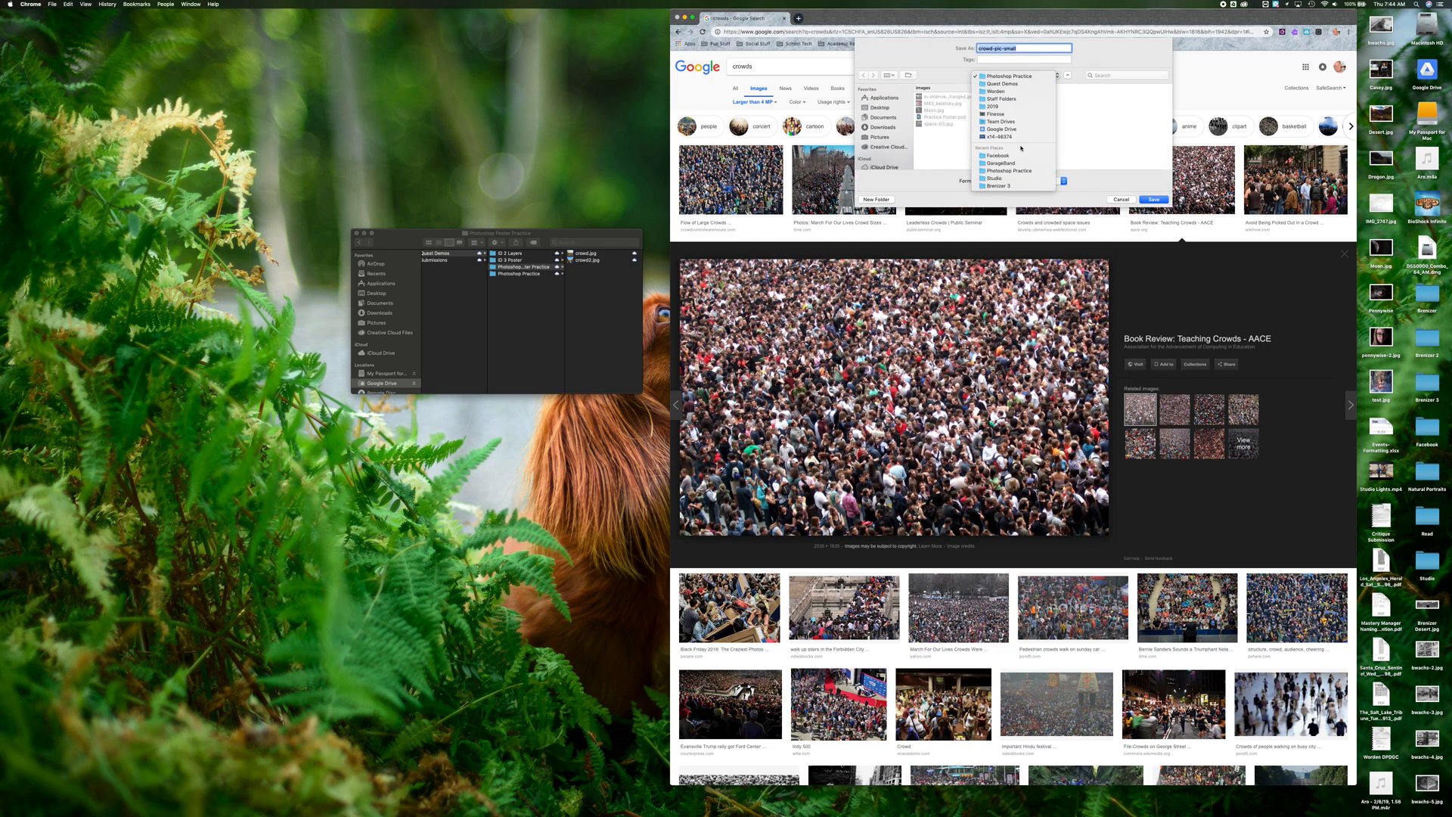
{"action": "left_click", "coordinate": [1009, 84]}
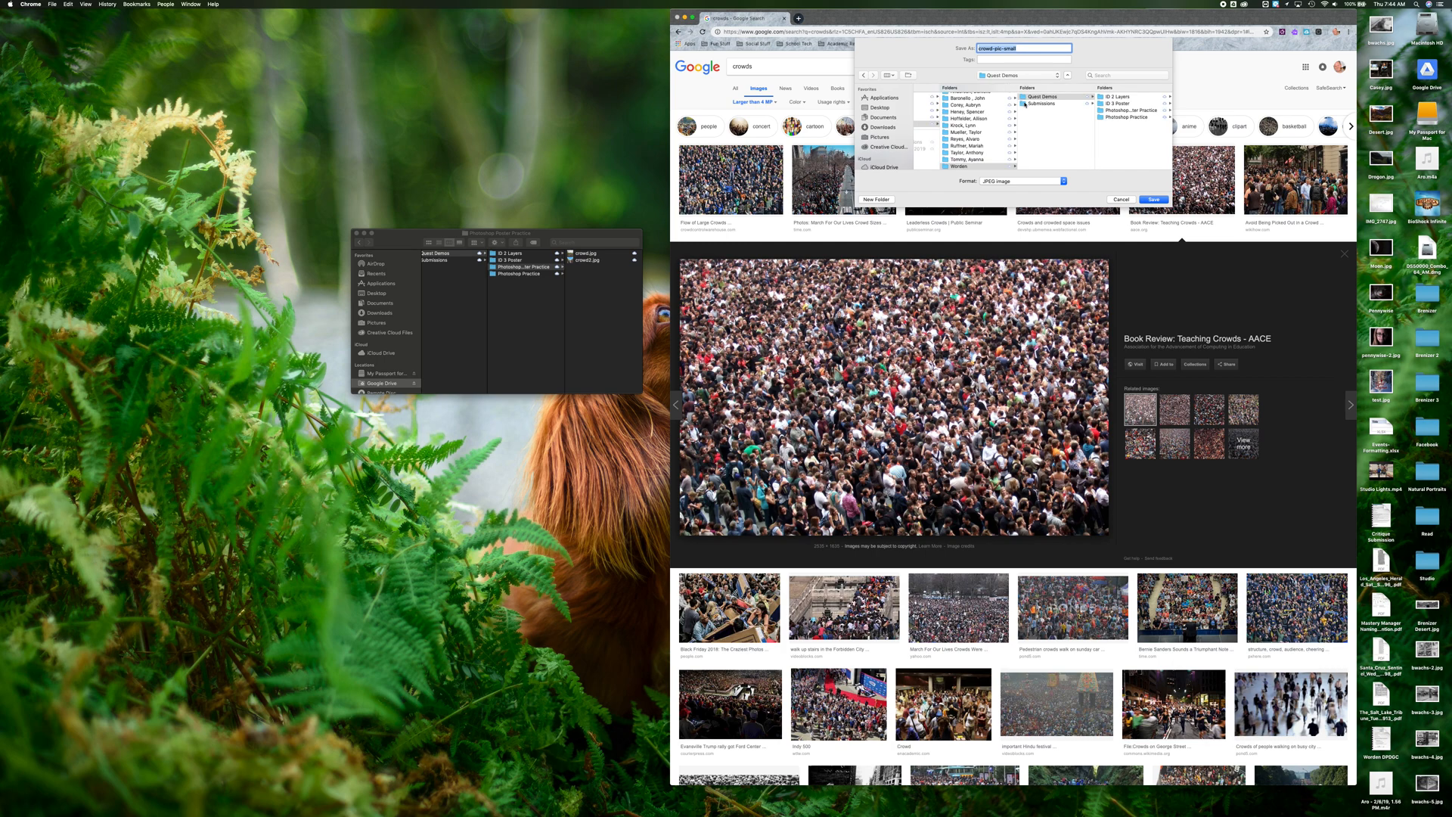
{"action": "left_click", "coordinate": [1116, 111]}
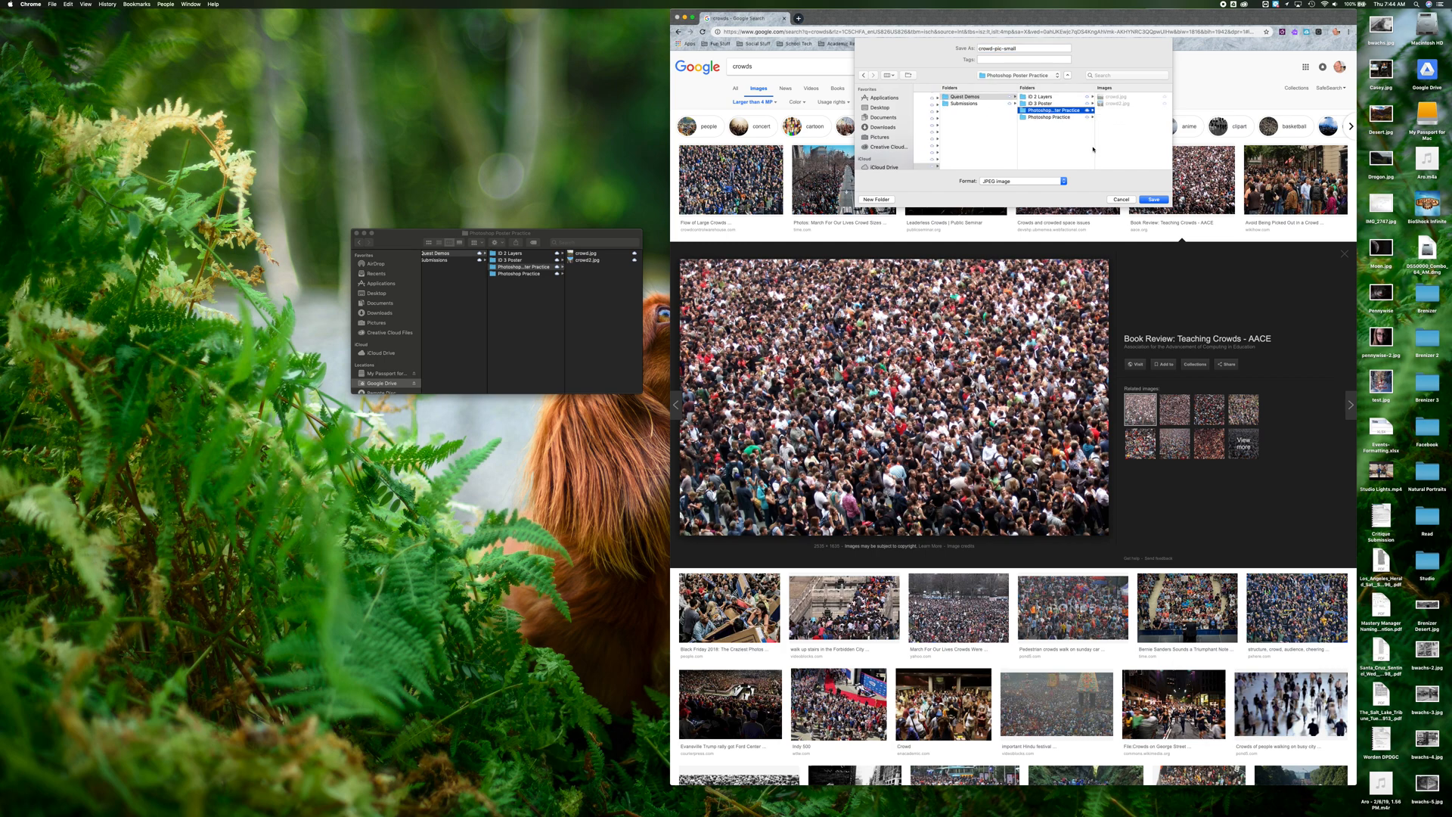
{"action": "left_click", "coordinate": [1155, 199]}
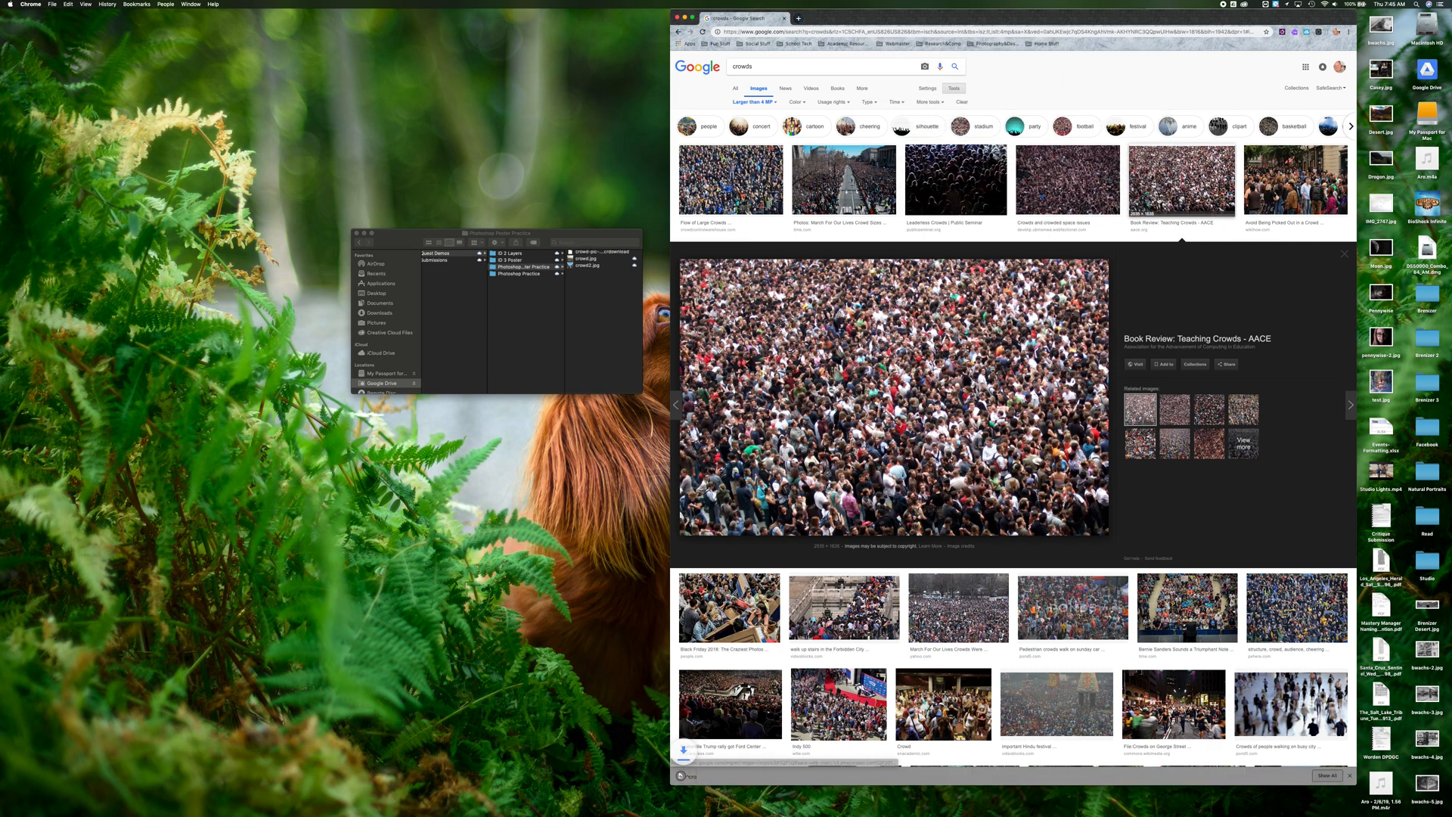
Inspect the saved crowd-pic-small.jpg file's details in the Finder window
{"action": "left_click", "coordinate": [575, 253]}
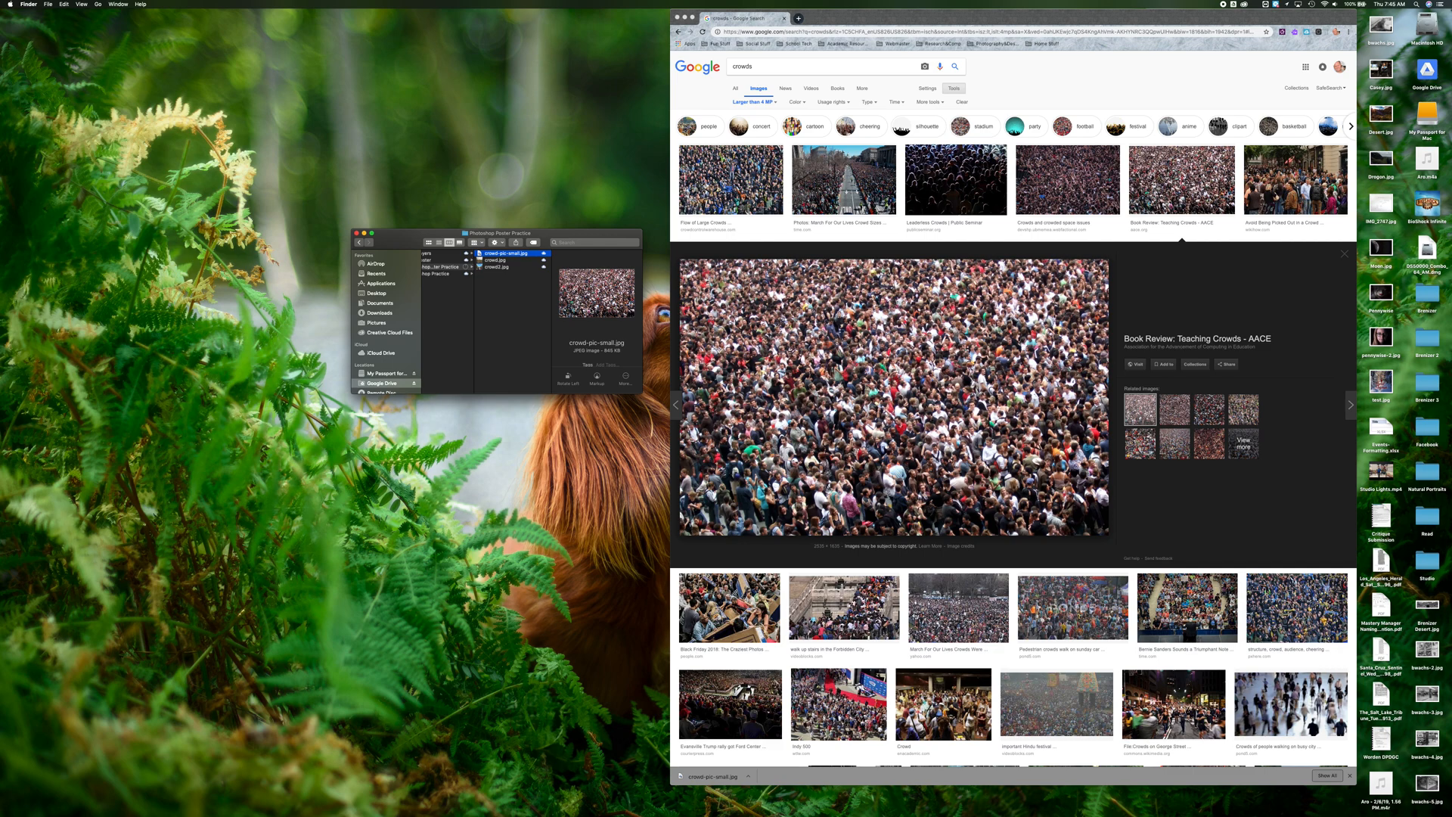
{"action": "scroll", "coordinate": [597, 363], "scroll_direction": "down", "scroll_amount": 5}
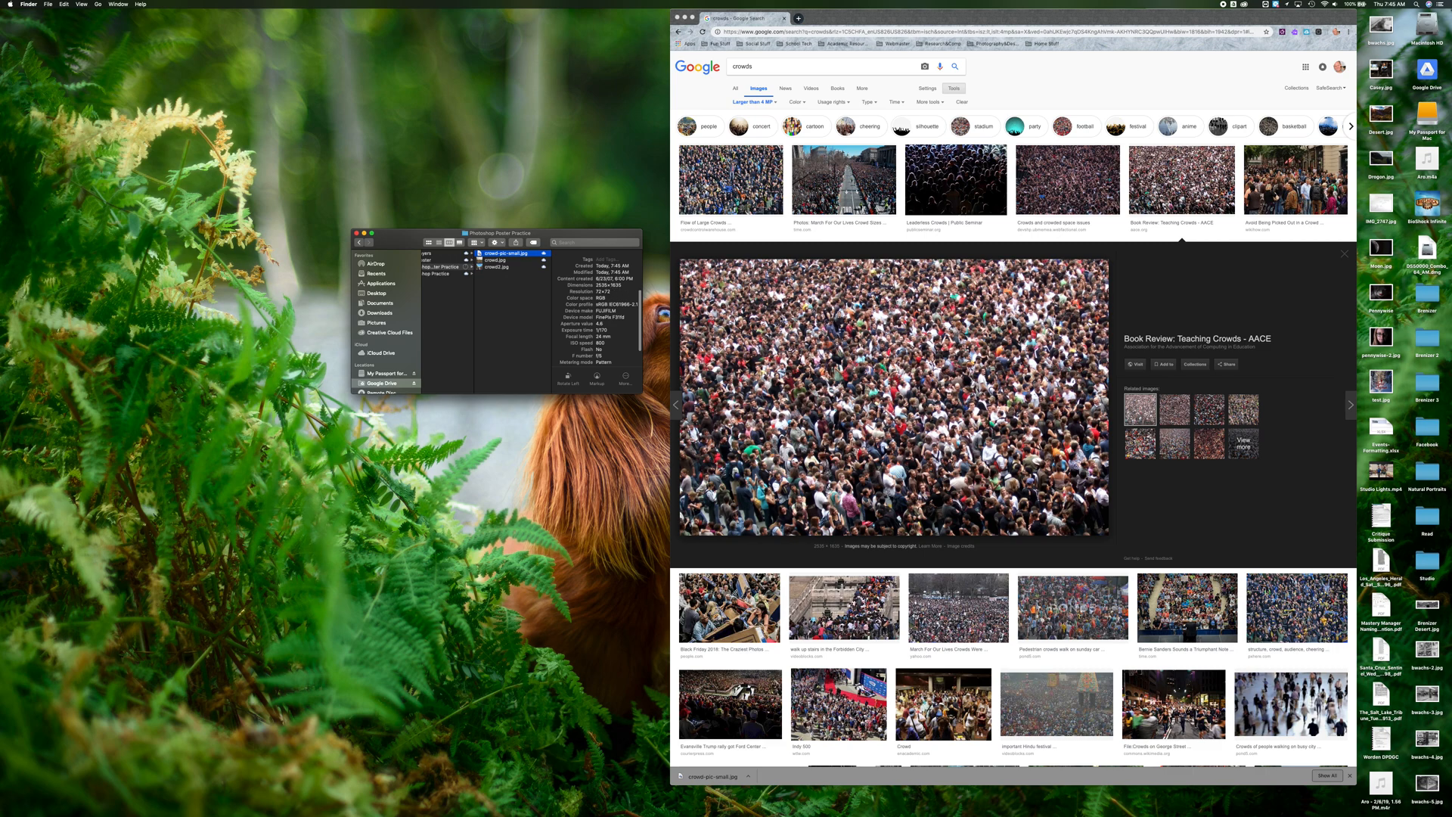
Close the browser's download bar
{"action": "left_click", "coordinate": [1134, 221]}
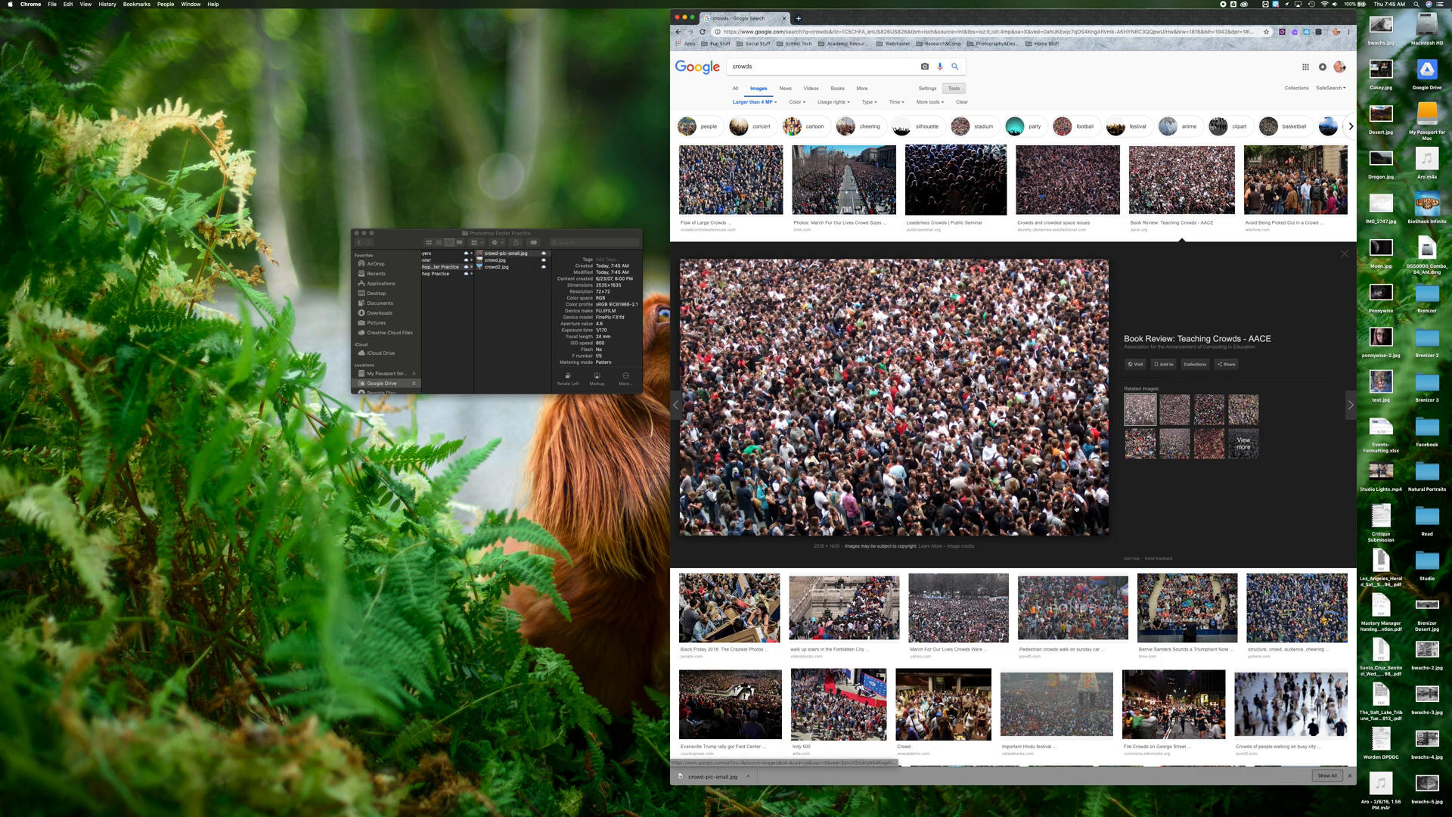
{"action": "left_click", "coordinate": [1351, 776]}
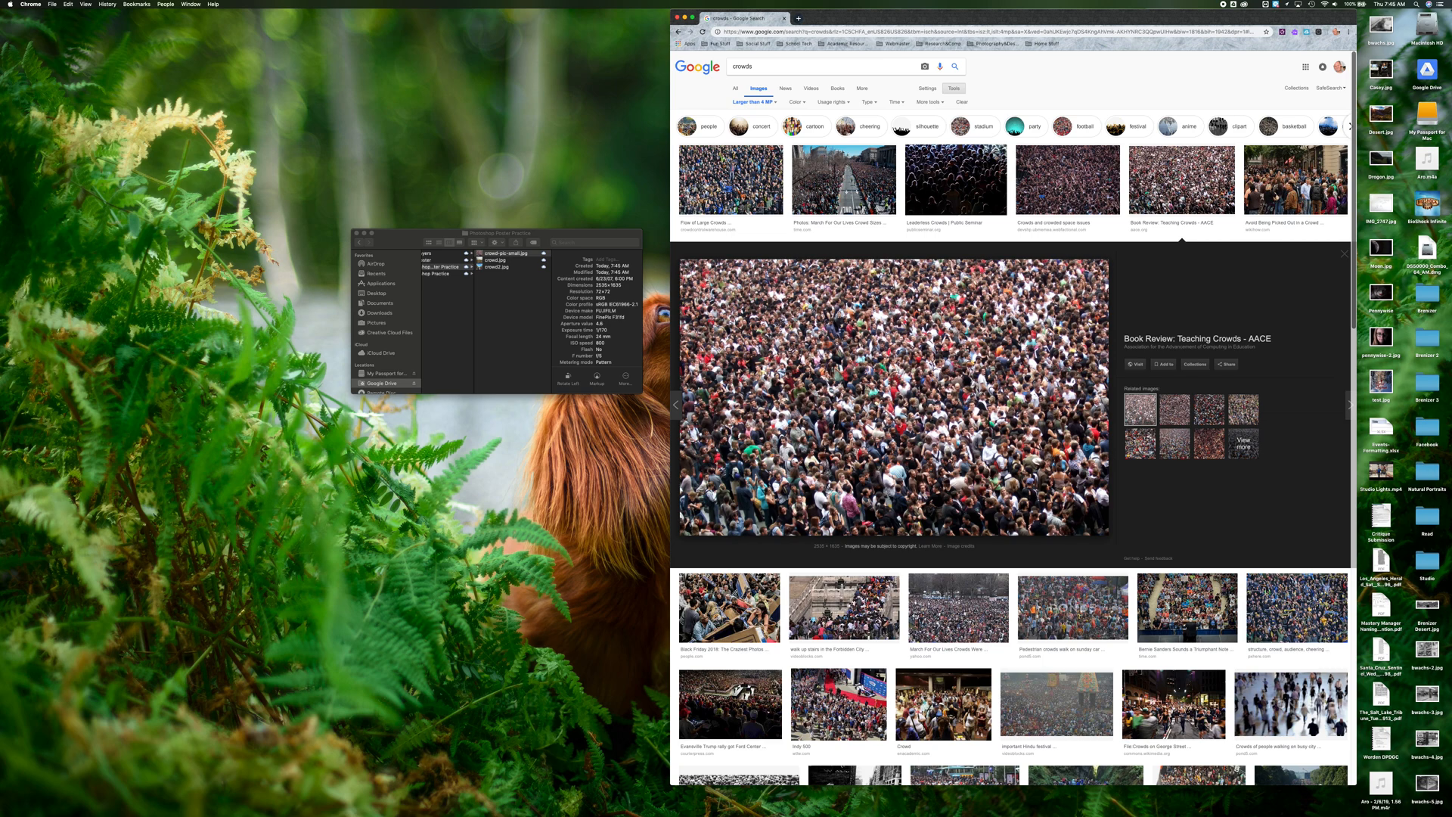
Launch Photoshop and maximize its start window
{"action": "mouse_move", "coordinate": [693, 802]}
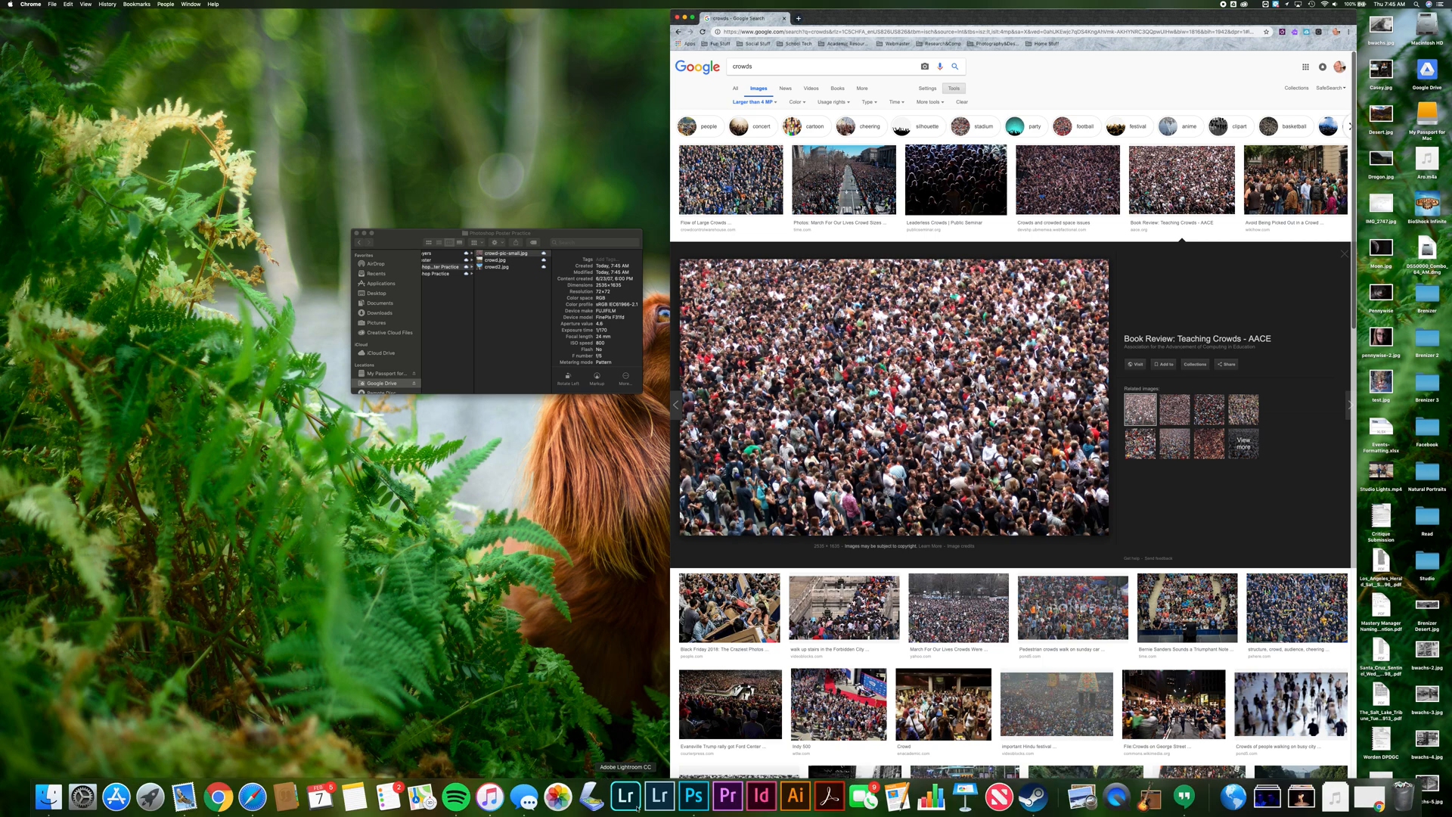
{"action": "left_click", "coordinate": [693, 796]}
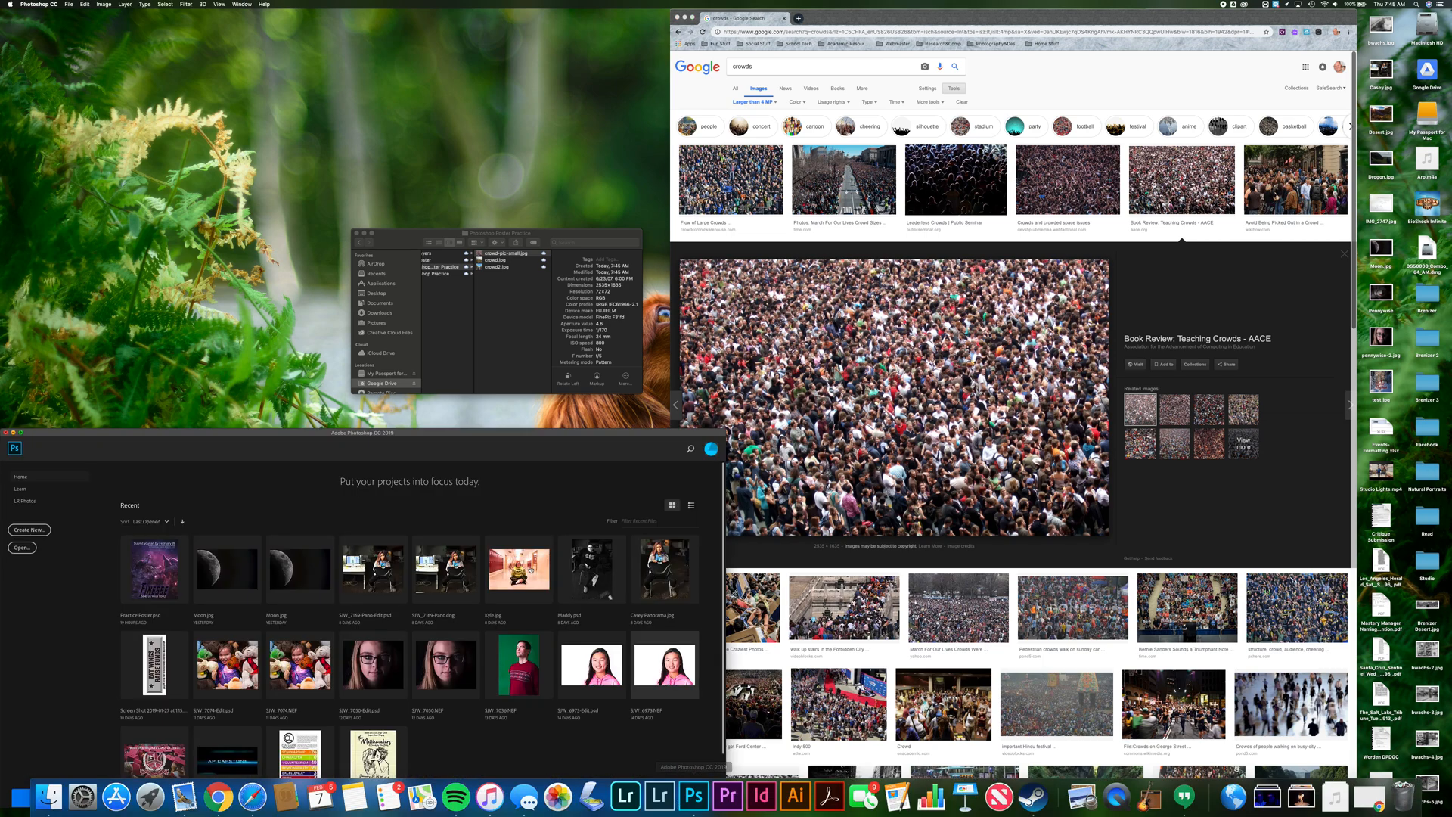
{"action": "left_click_drag", "start_coordinate": [513, 435], "coordinate": [1115, 235]}
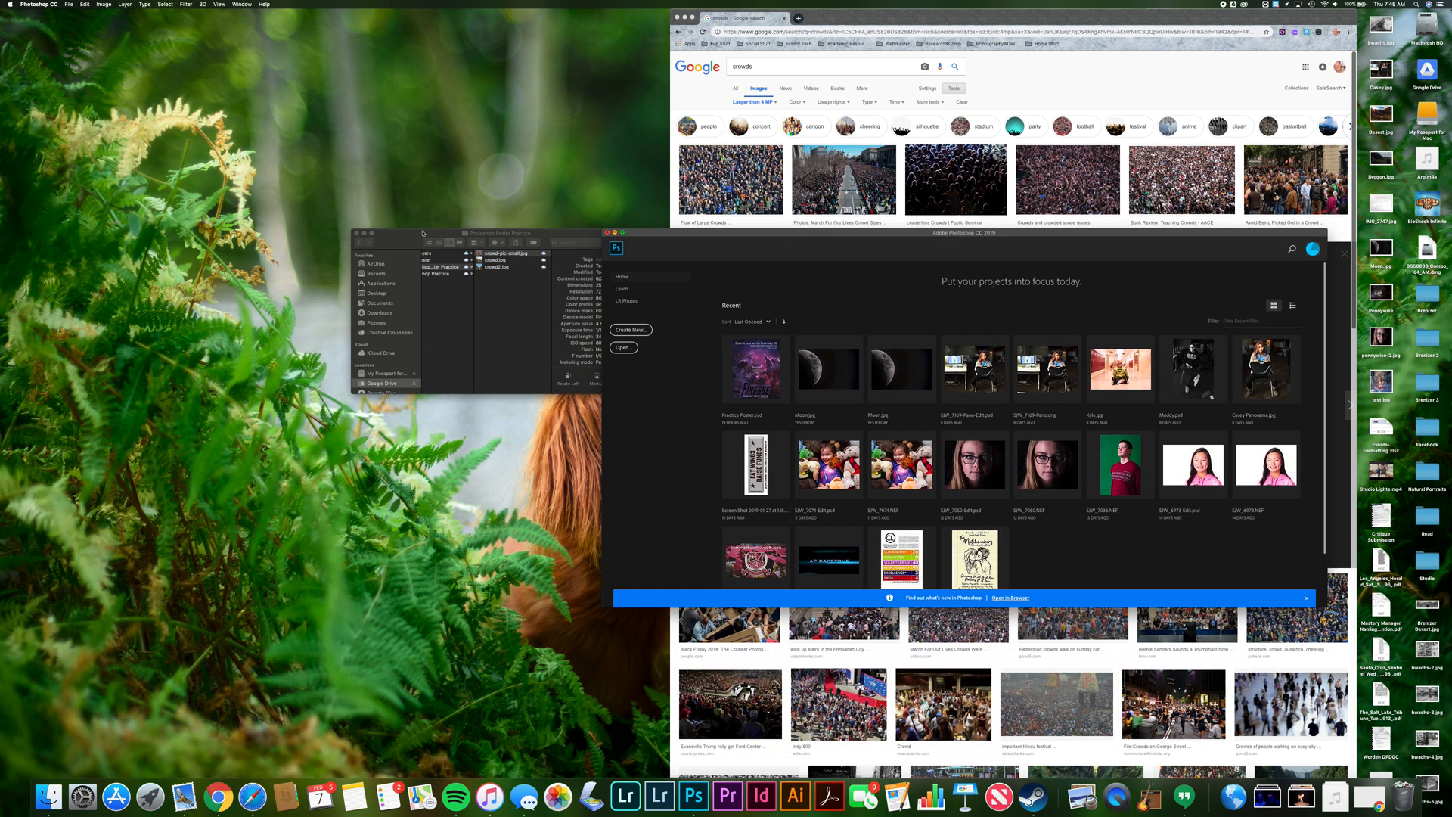
{"action": "left_click_drag", "start_coordinate": [393, 249], "coordinate": [121, 581]}
{"action": "left_click", "coordinate": [623, 233]}
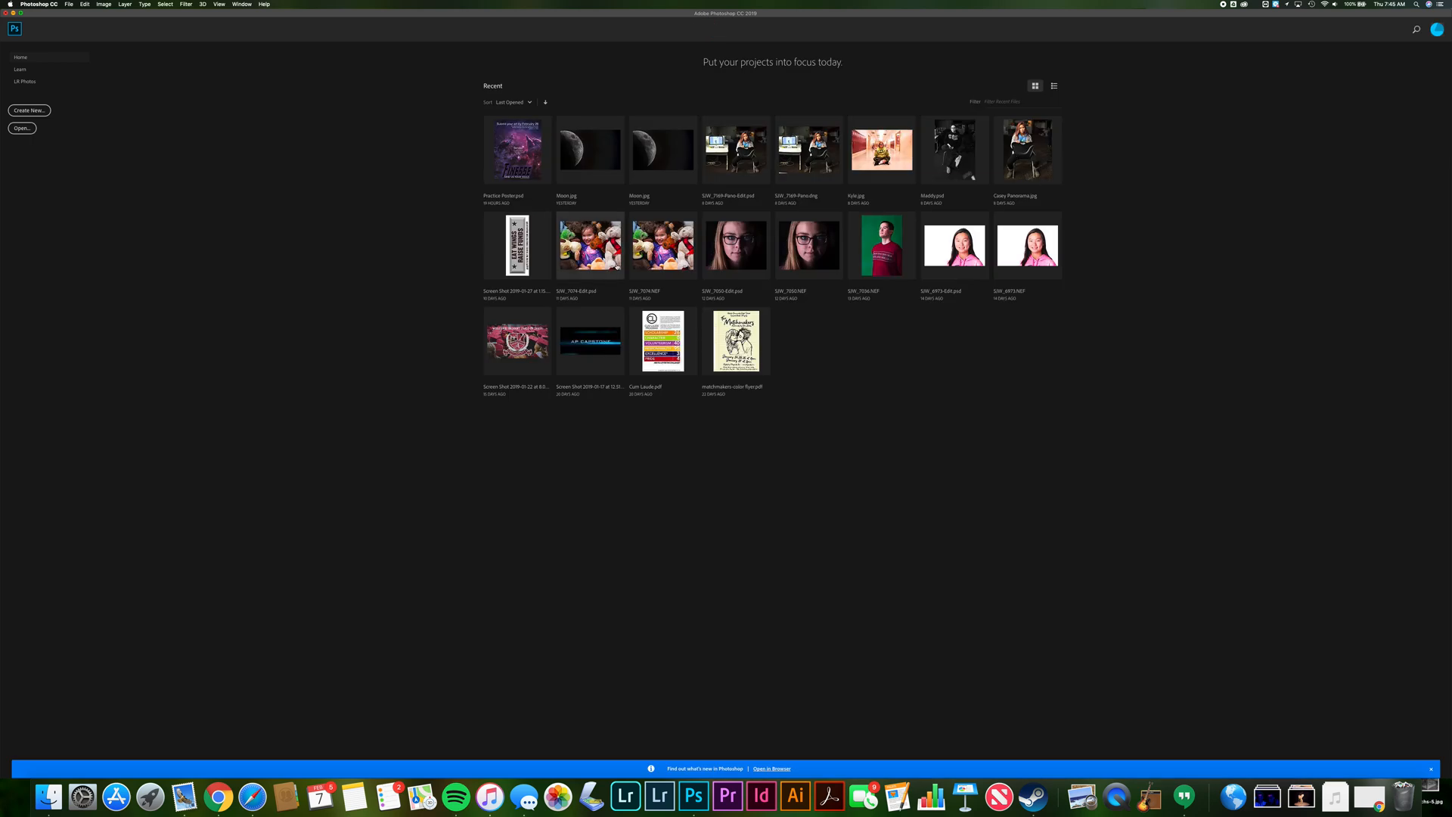
Create a new landscape Letter document at 300 ppi from the Print presets
{"action": "left_click", "coordinate": [69, 4]}
{"action": "left_click", "coordinate": [76, 13]}
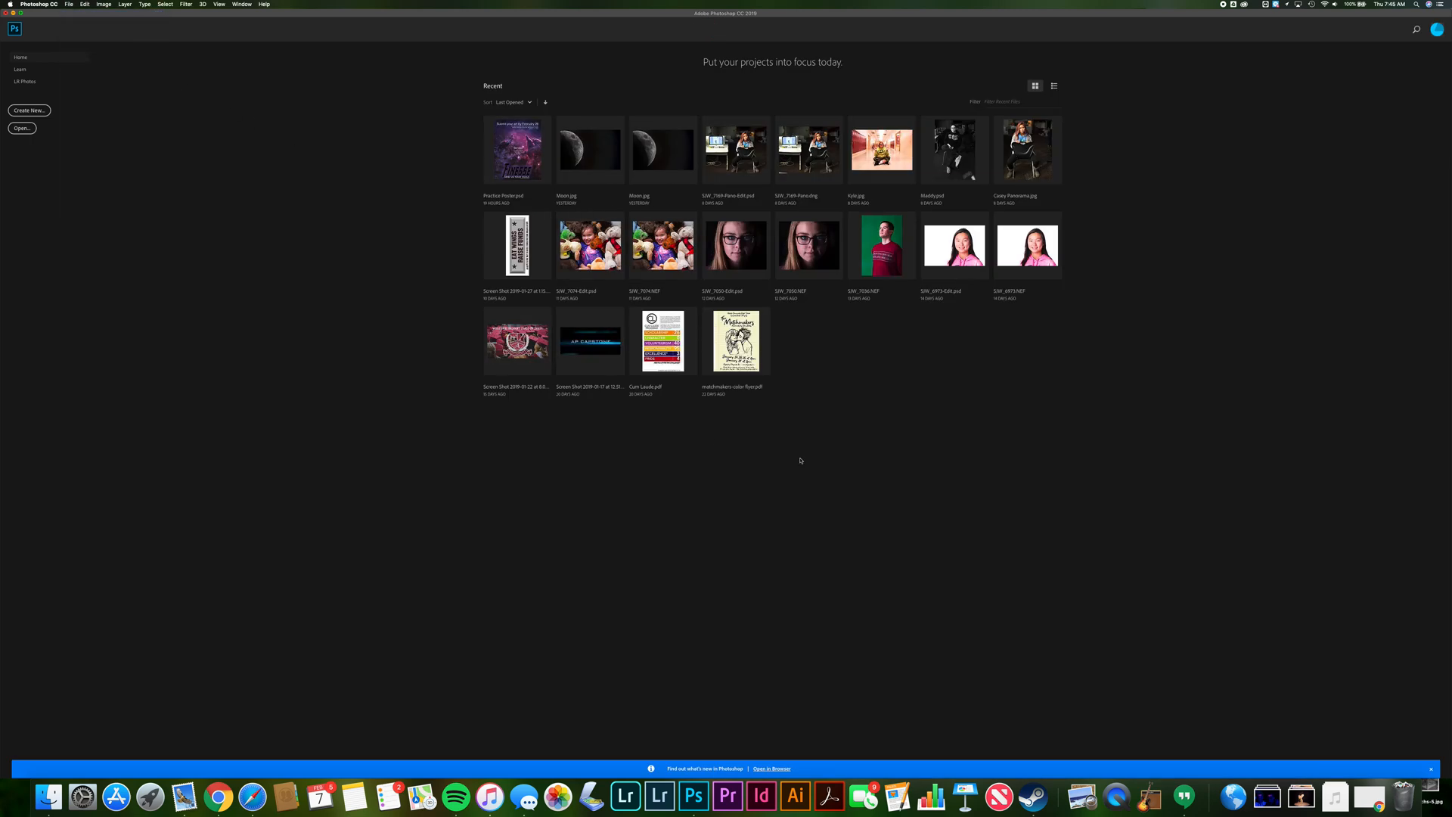
{"action": "left_click_drag", "start_coordinate": [390, 499], "coordinate": [742, 376]}
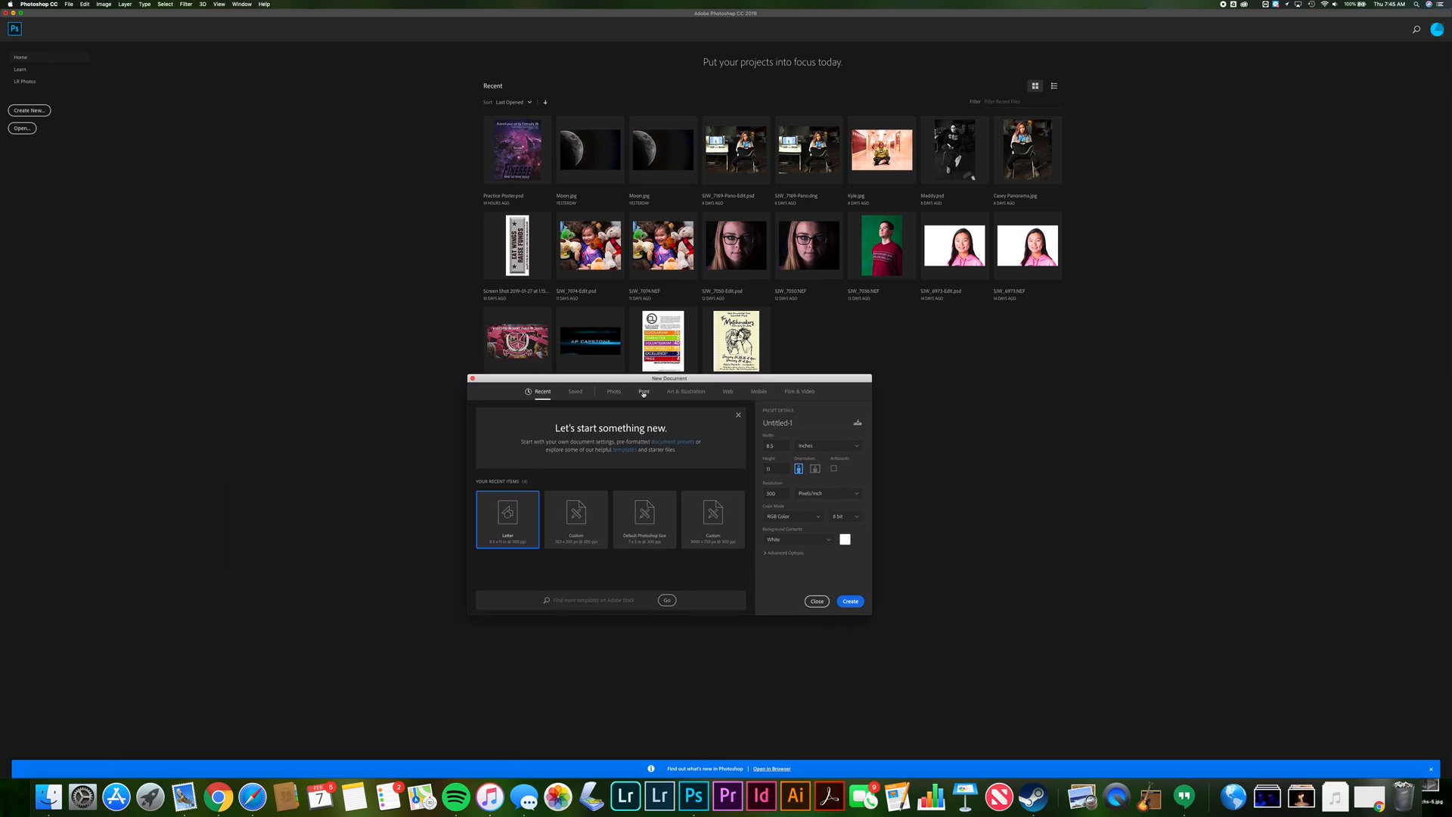
{"action": "left_click", "coordinate": [643, 391]}
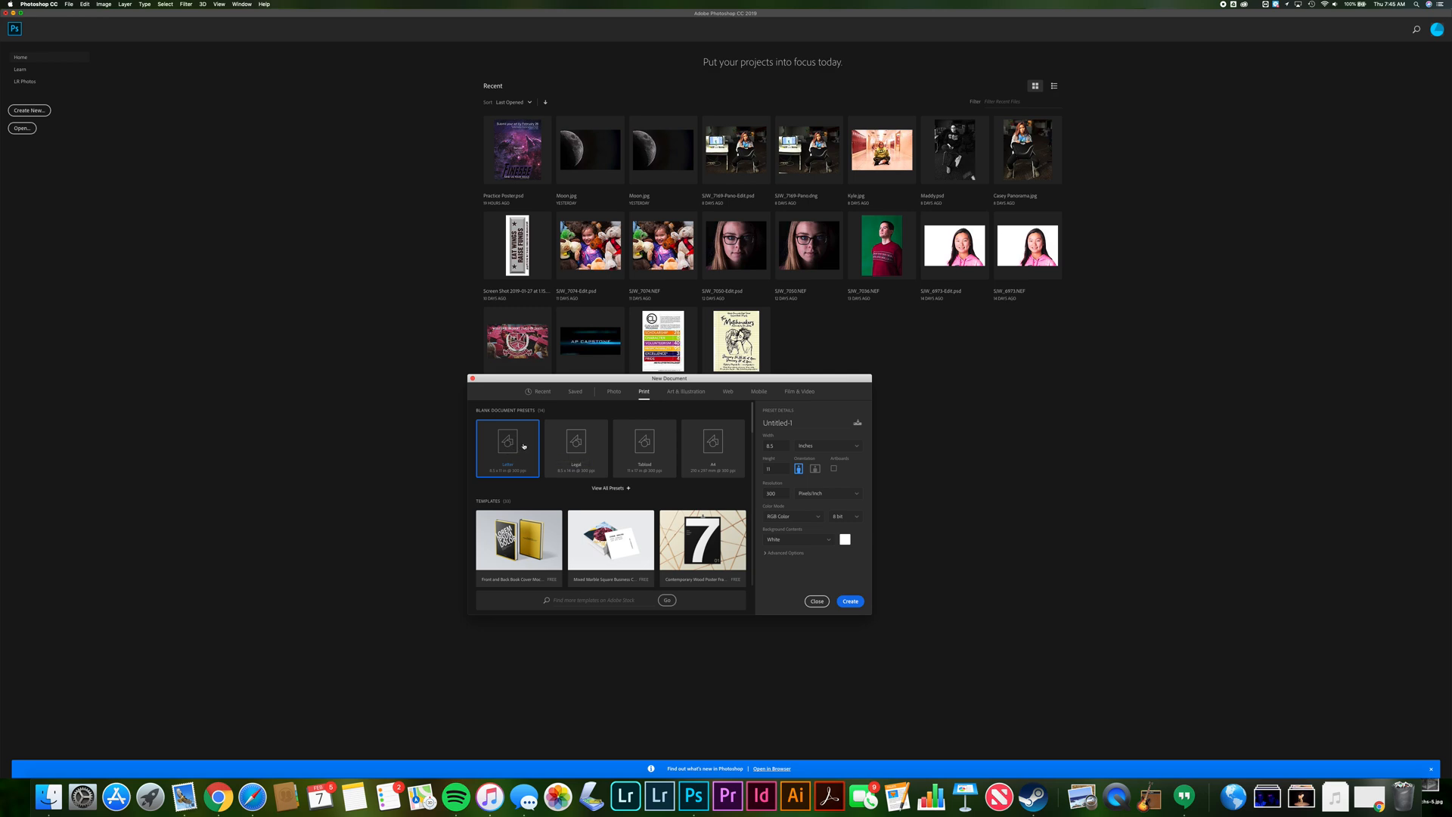
{"action": "left_click", "coordinate": [815, 470]}
{"action": "left_click", "coordinate": [851, 602]}
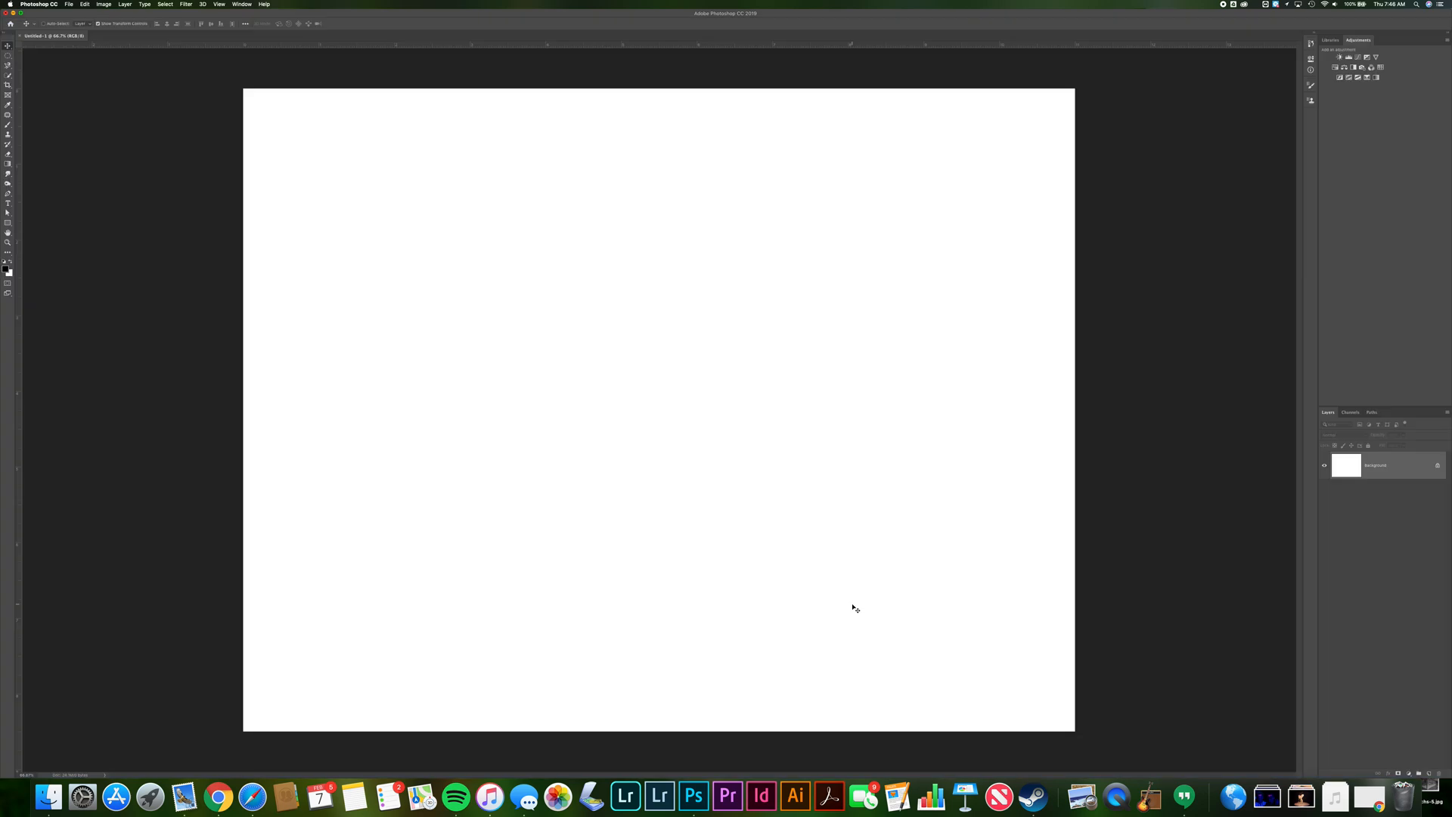
Place crowd2.jpg from the Photoshop Poster Practice folder onto the canvas
{"action": "left_click", "coordinate": [48, 795]}
{"action": "left_click_drag", "start_coordinate": [150, 561], "coordinate": [120, 538]}
{"action": "left_click", "coordinate": [190, 566]}
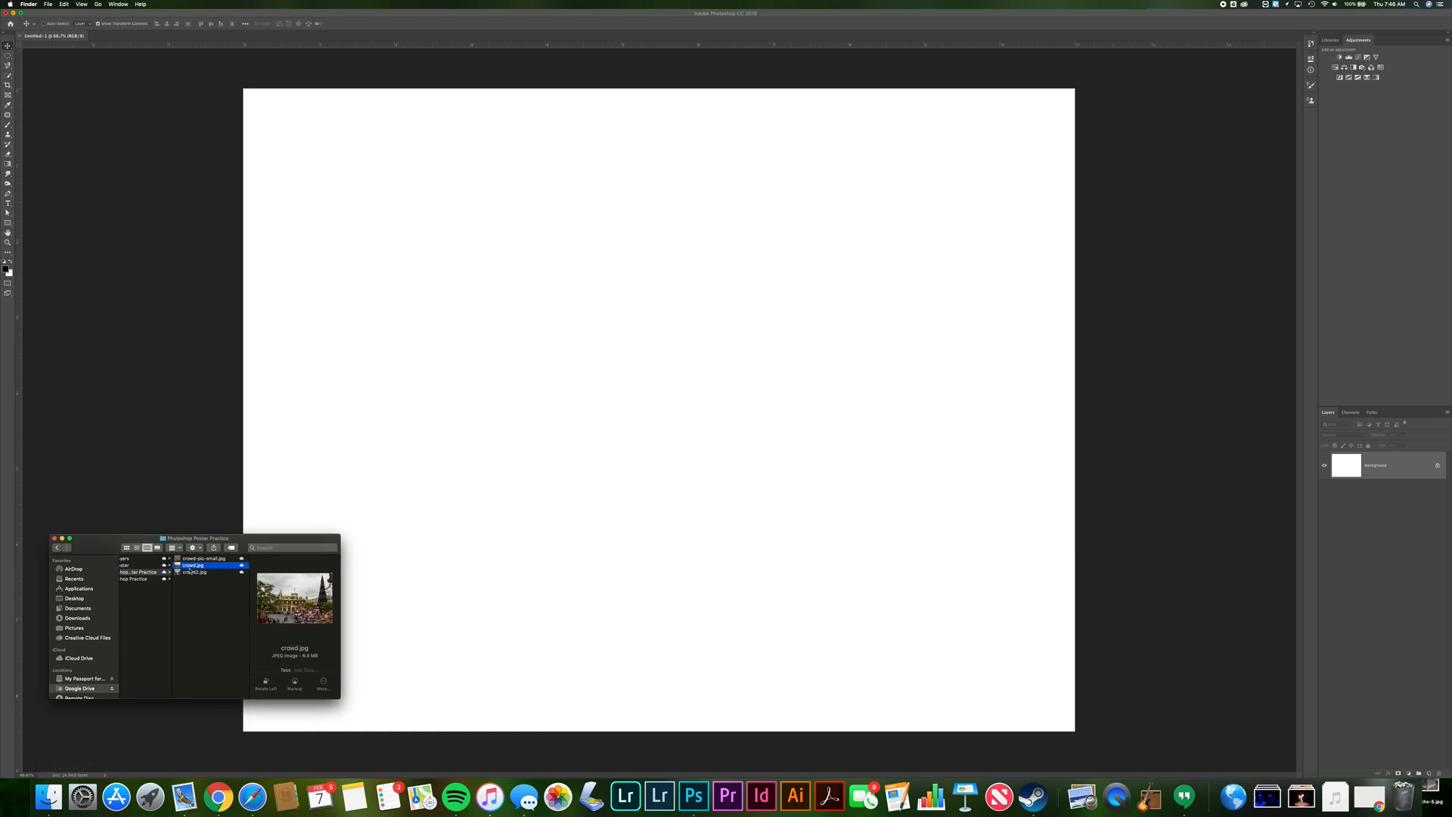
{"action": "left_click", "coordinate": [191, 573]}
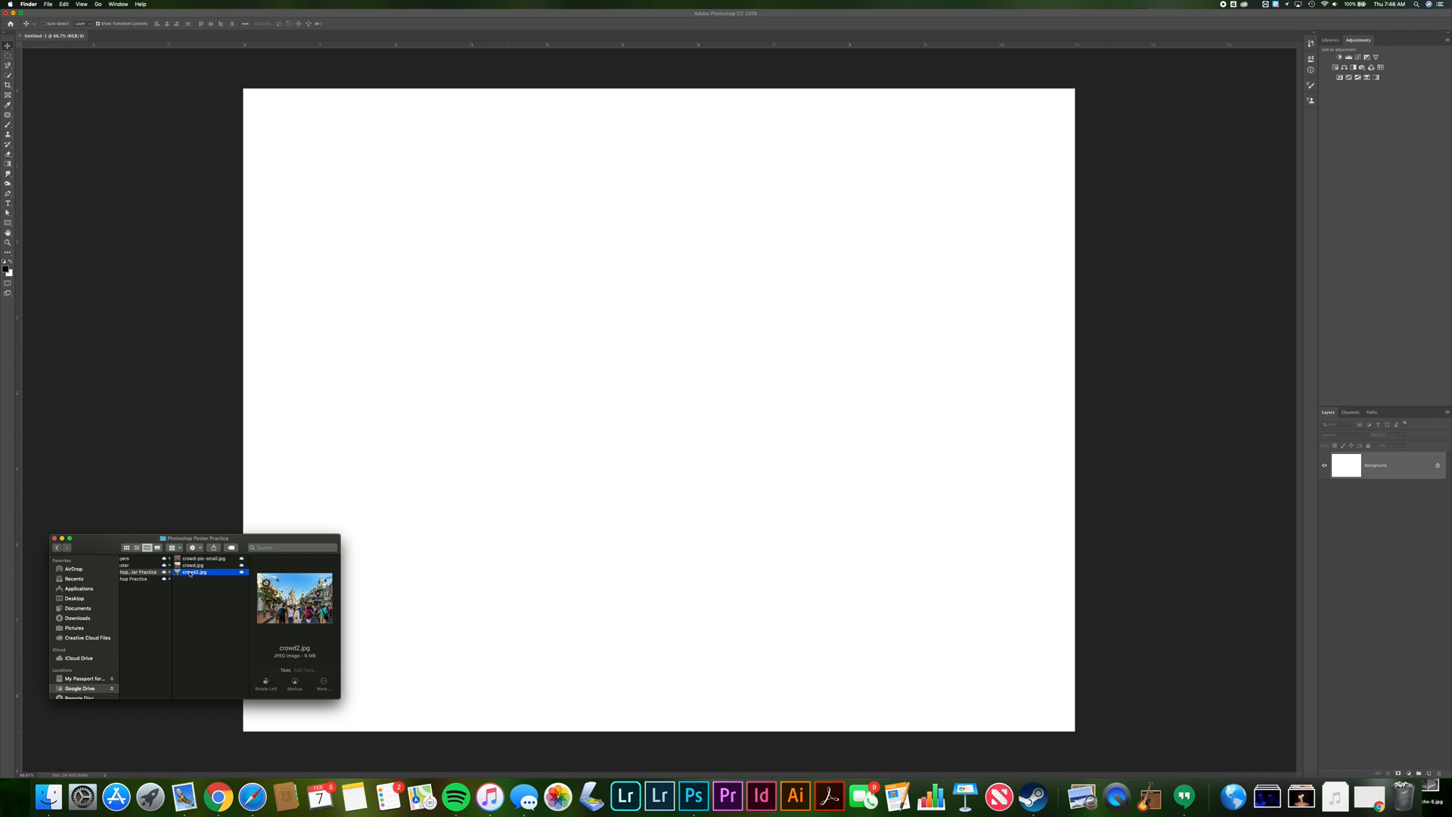
{"action": "left_click", "coordinate": [189, 566]}
{"action": "left_click", "coordinate": [185, 573]}
{"action": "left_click_drag", "start_coordinate": [179, 575], "coordinate": [597, 440]}
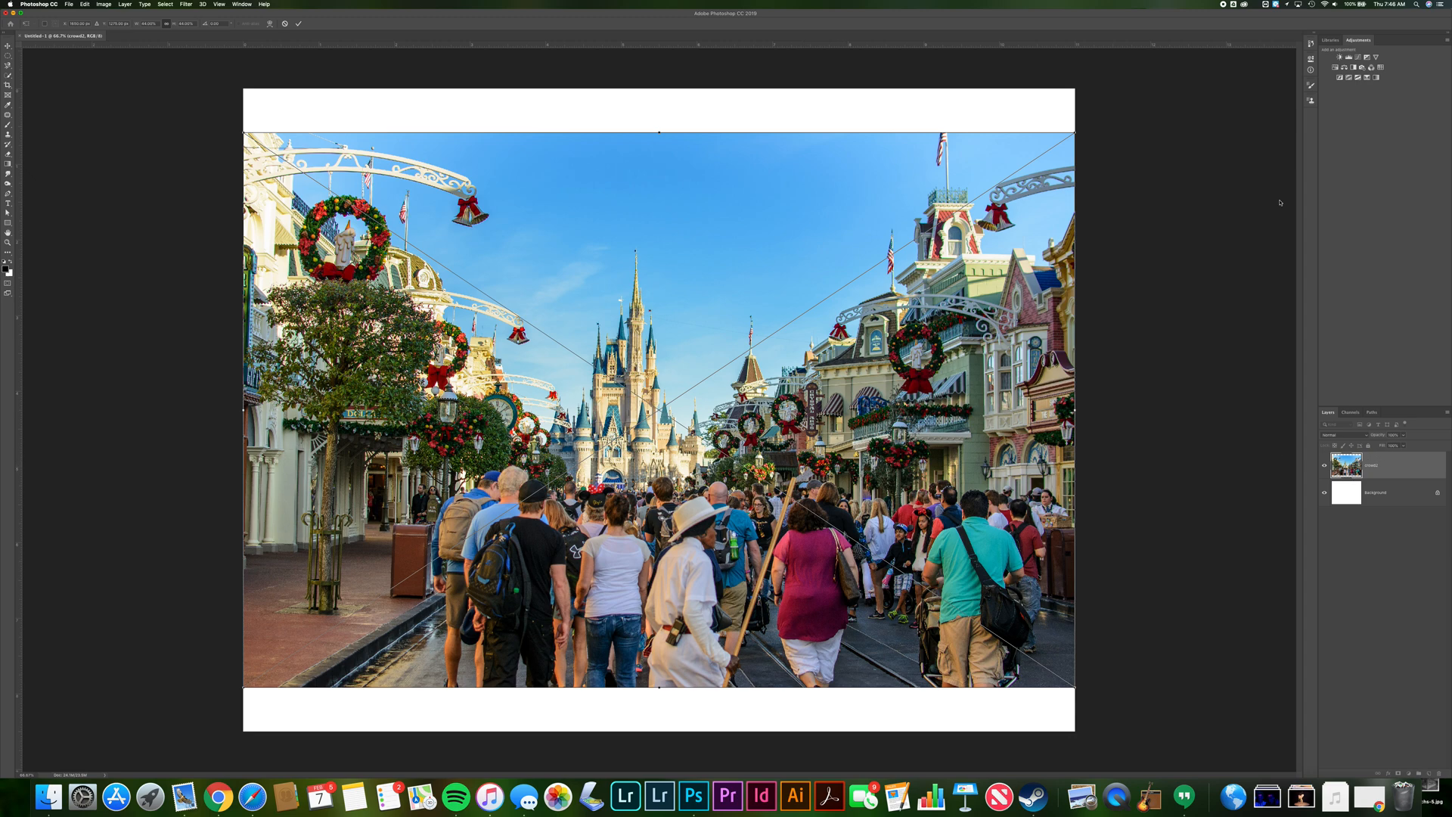
Scale the placed crowd photo up to fill the whole canvas and commit the transform
{"action": "left_click_drag", "start_coordinate": [1079, 129], "coordinate": [1164, 106]}
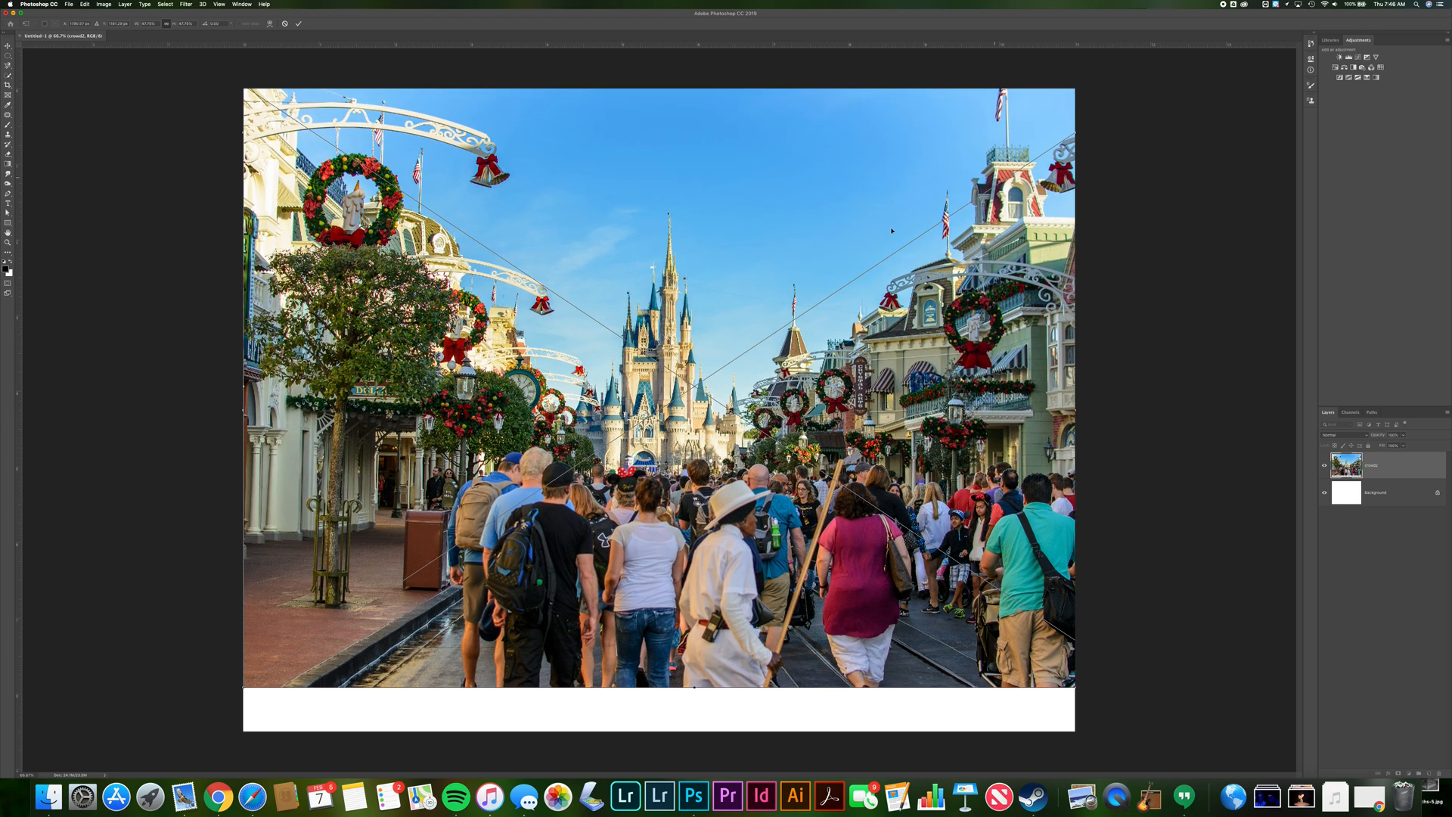
{"action": "left_click_drag", "start_coordinate": [243, 689], "coordinate": [183, 739]}
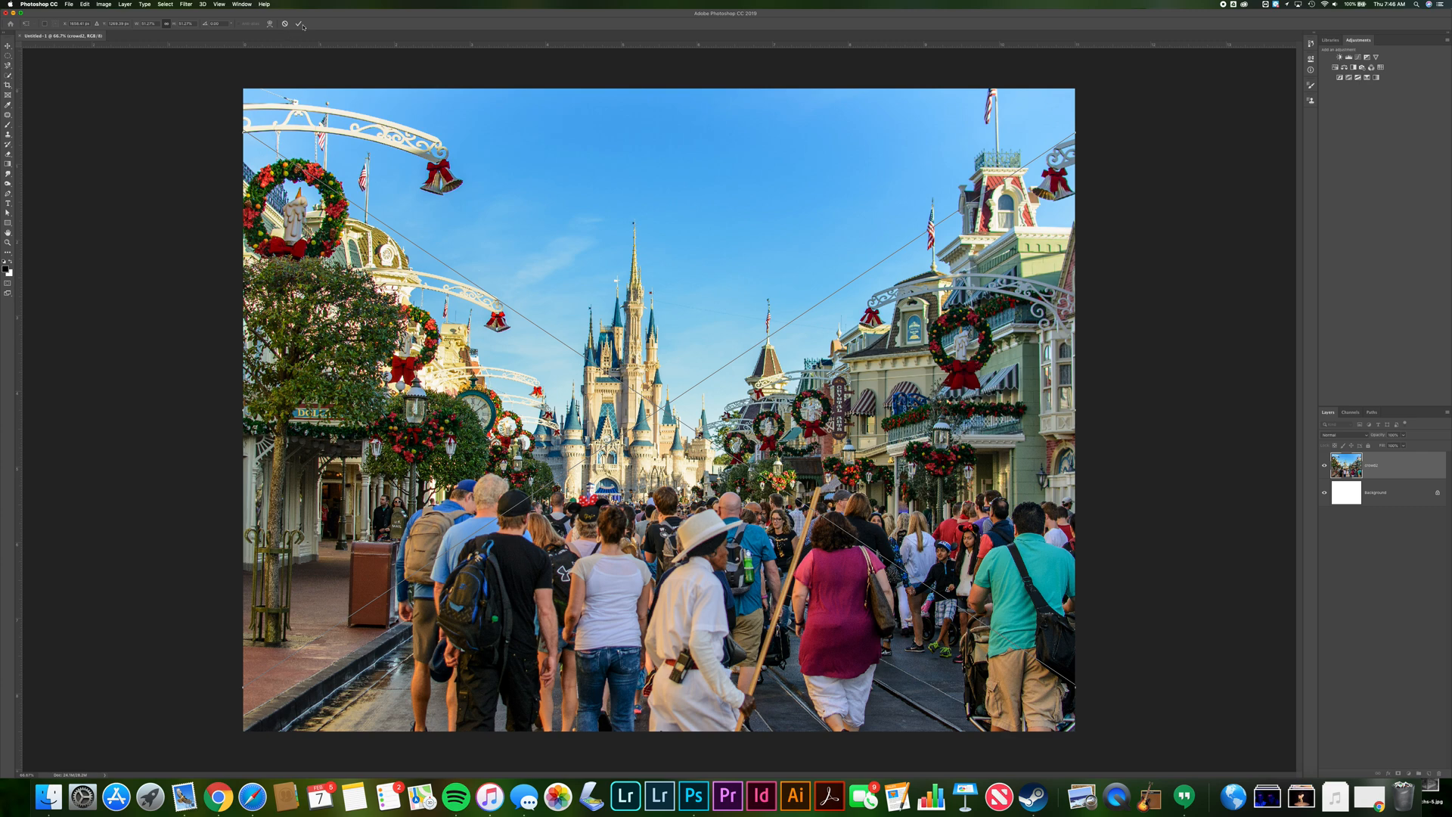
{"action": "left_click_drag", "start_coordinate": [654, 473], "coordinate": [654, 474]}
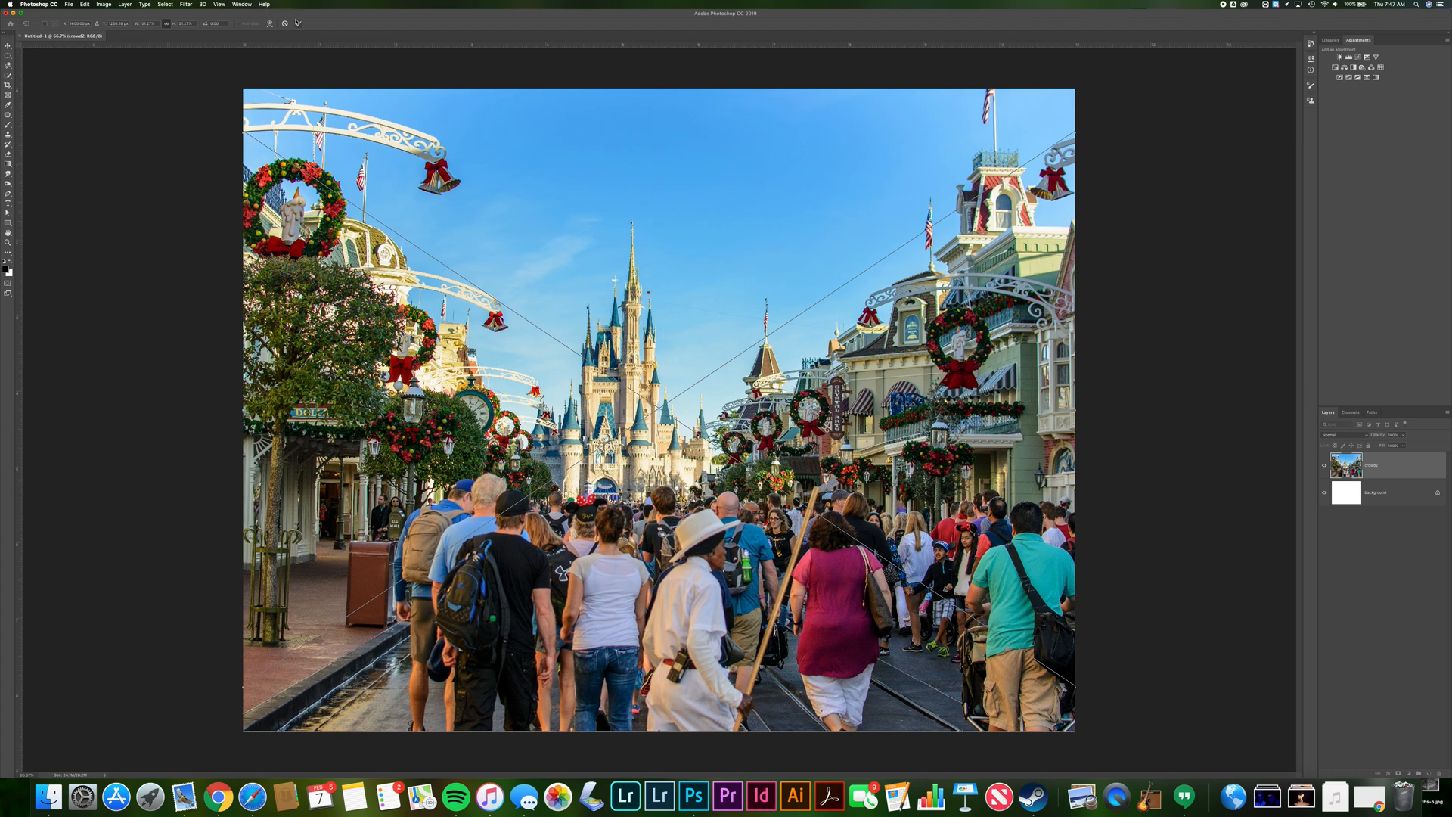
{"action": "key", "text": "Return"}
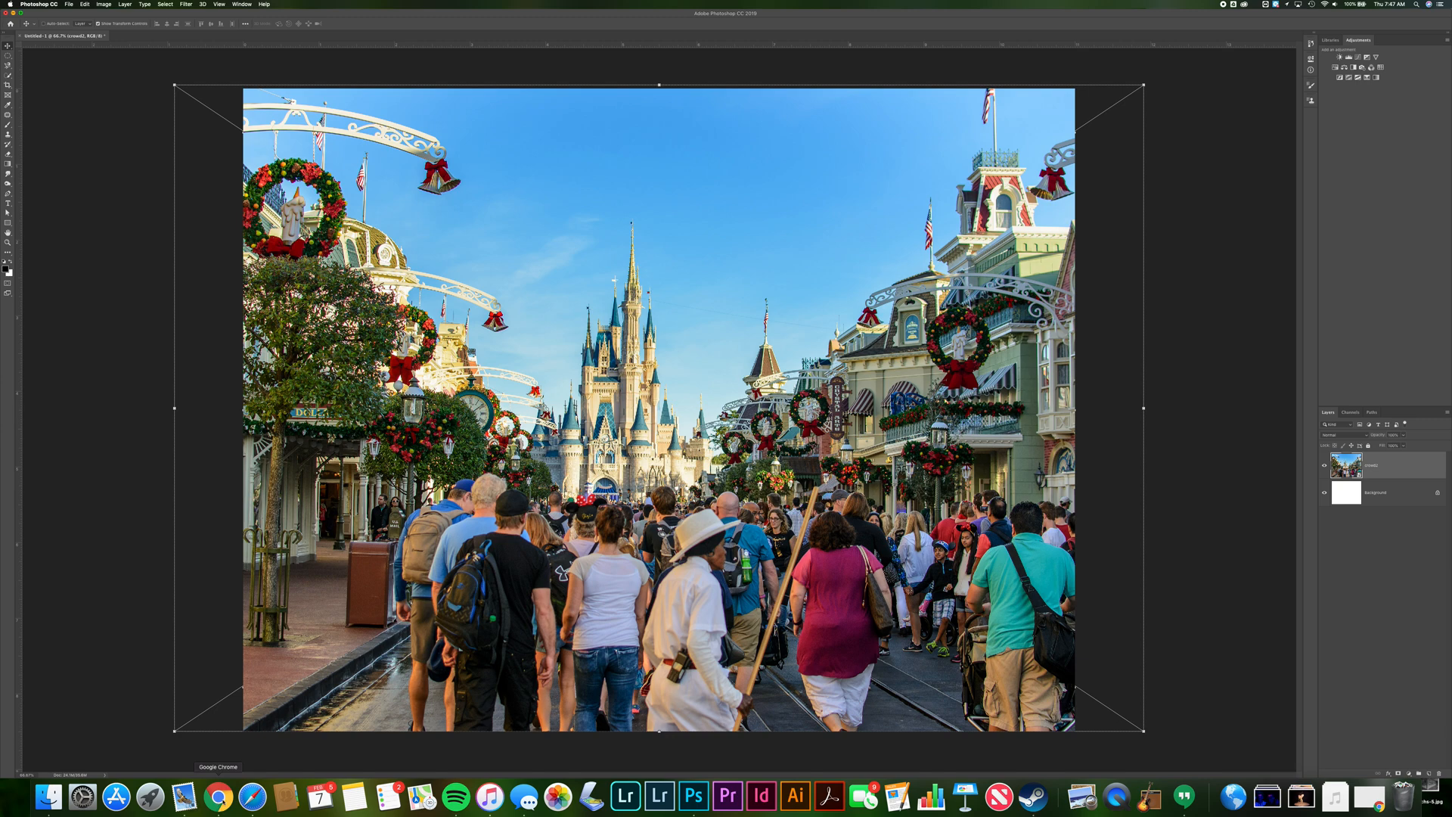
Open the publicity posters 2019 document from the Hand-Drawn Posters assignment in Google Classroom to read it, then return to Photoshop
{"action": "left_click", "coordinate": [218, 796]}
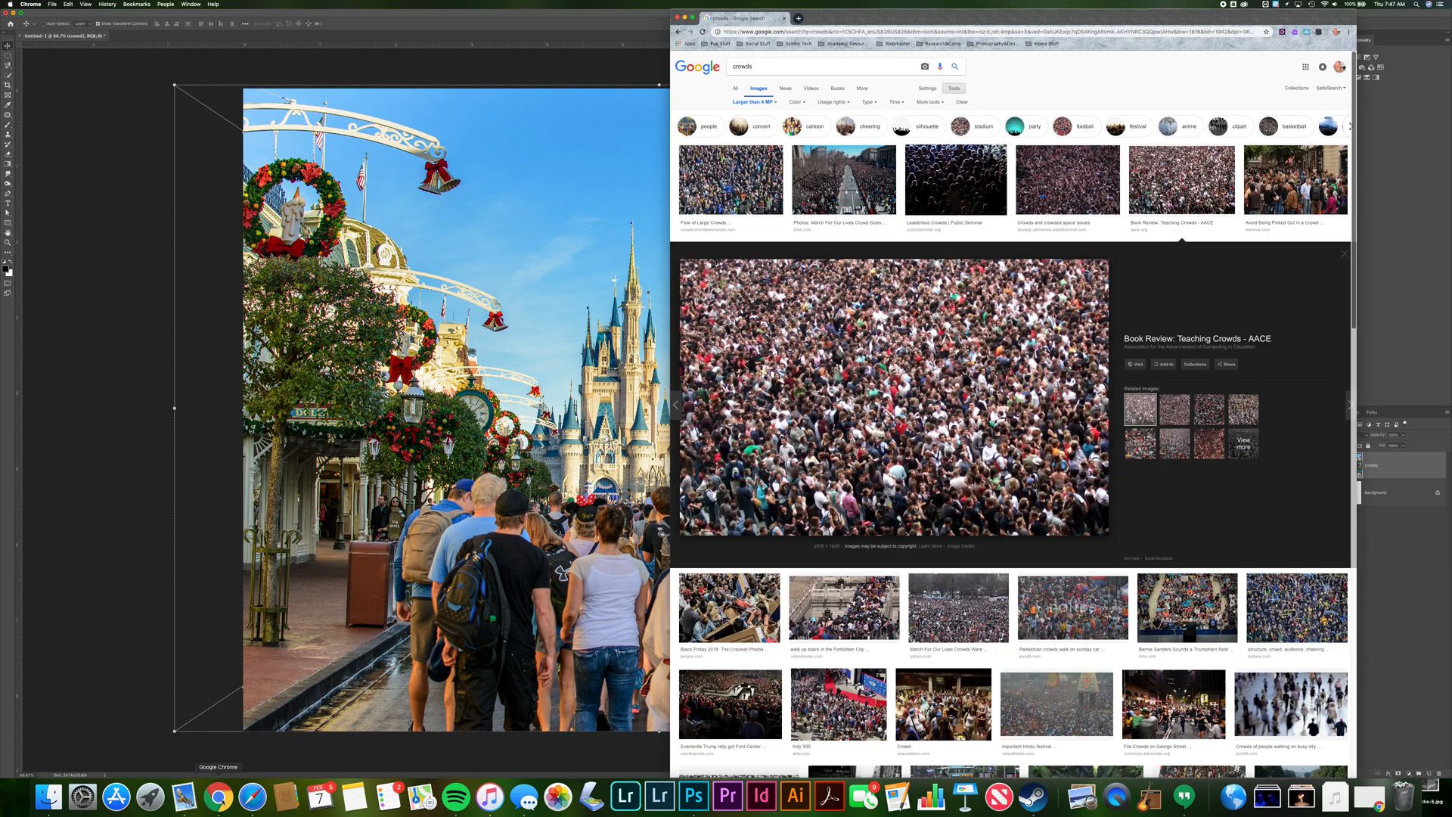
{"action": "left_click", "coordinate": [900, 44]}
{"action": "left_click", "coordinate": [900, 110]}
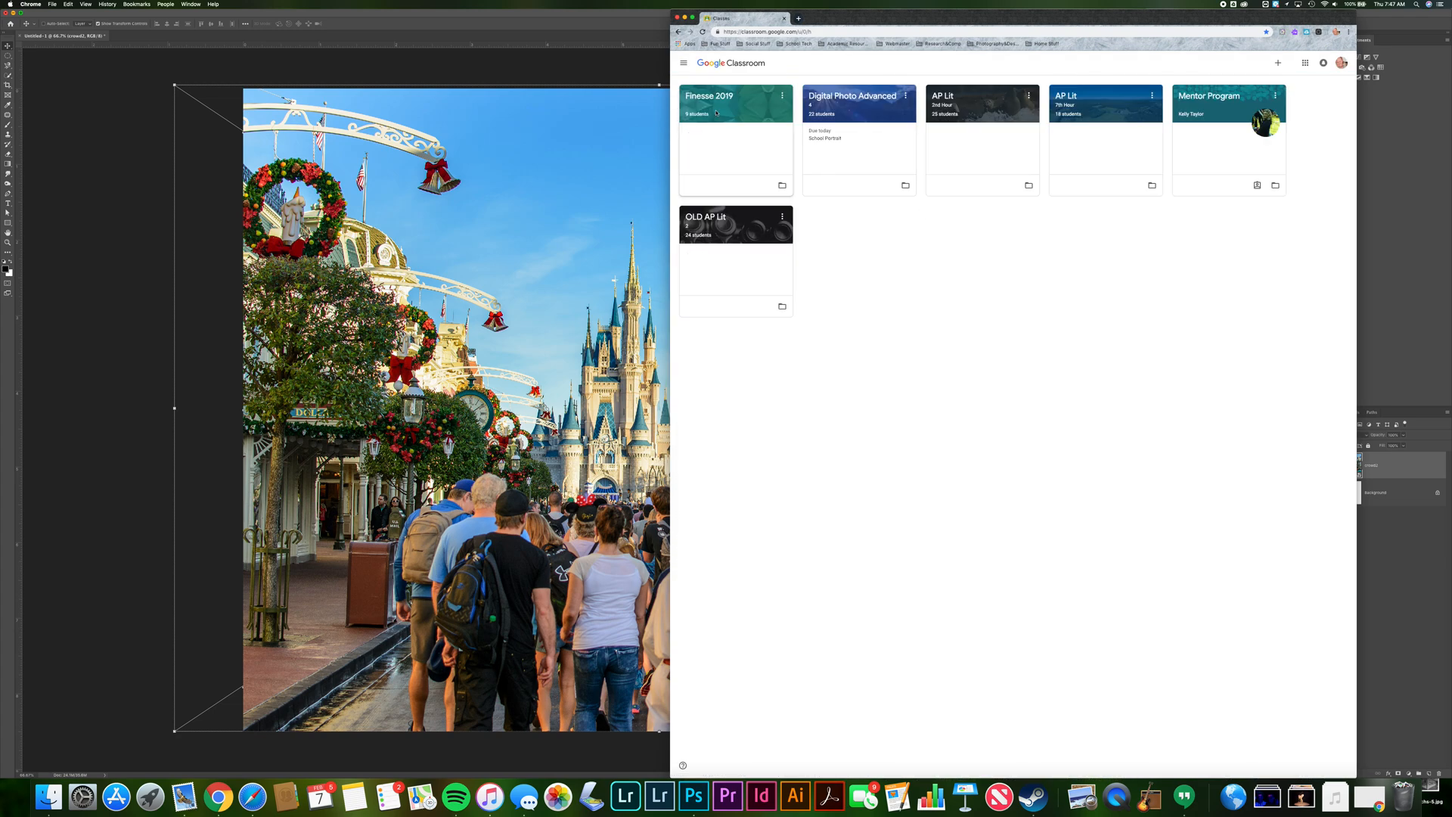
{"action": "left_click", "coordinate": [720, 116]}
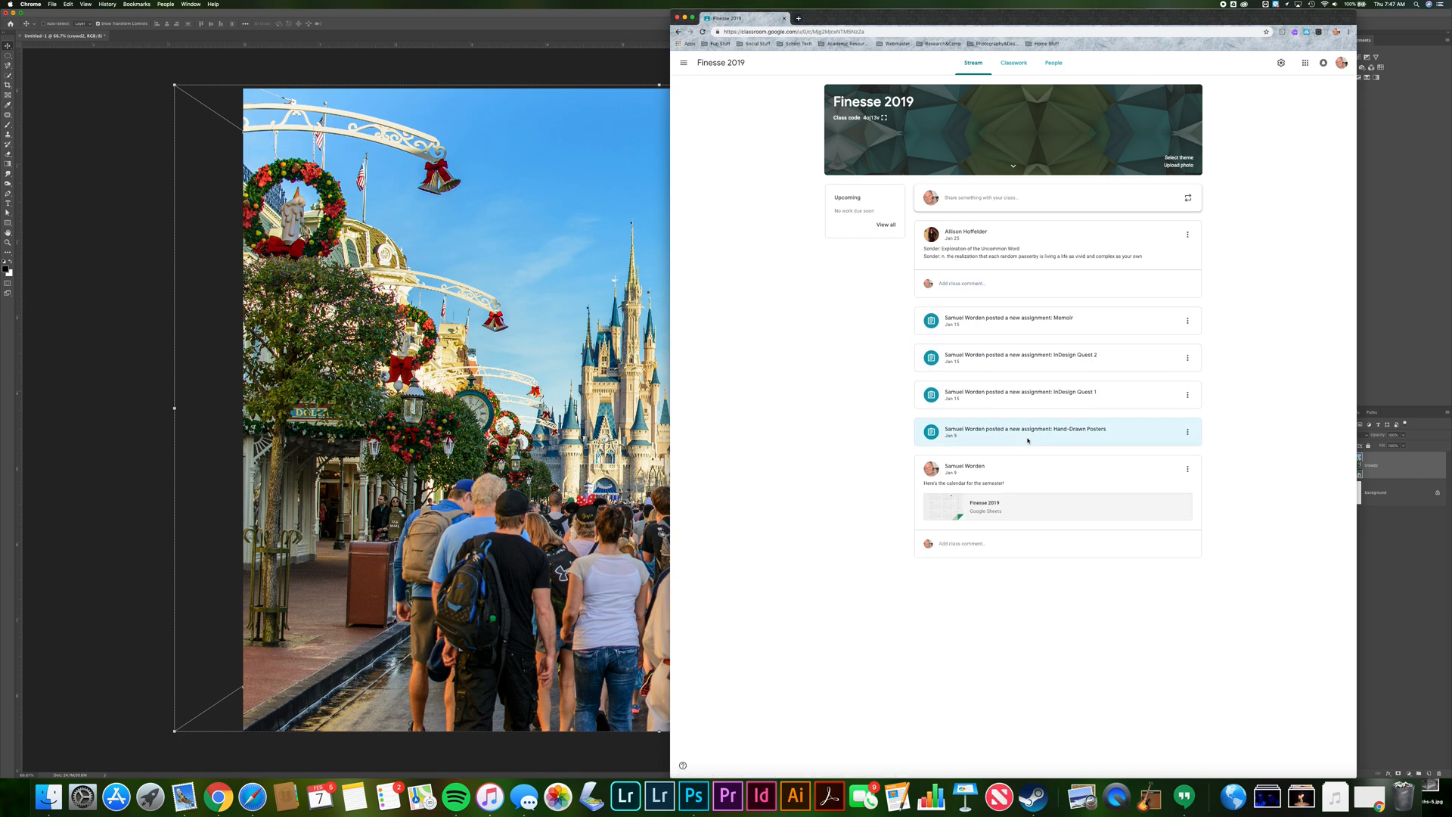
{"action": "left_click", "coordinate": [1059, 431]}
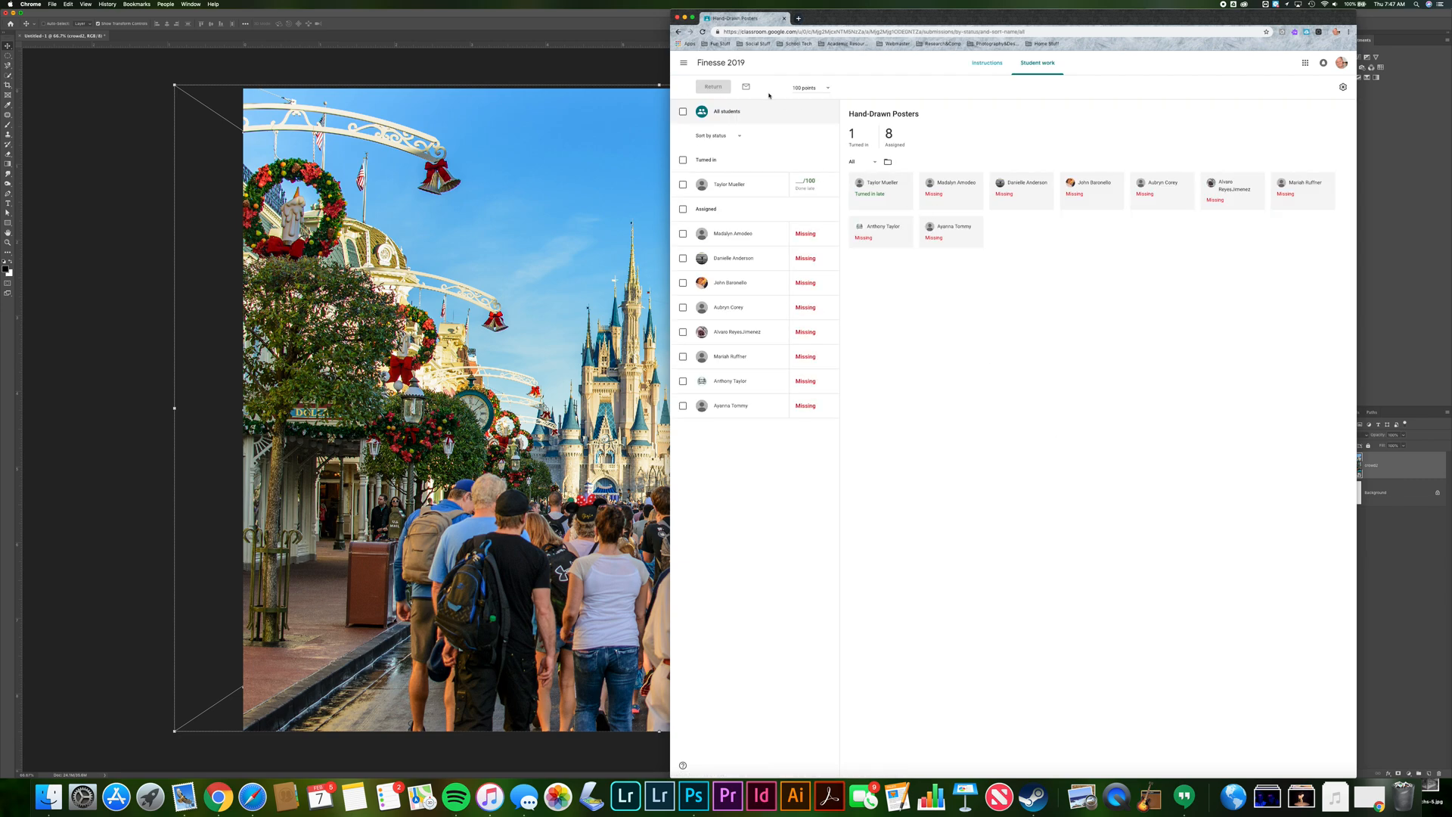
{"action": "left_click", "coordinate": [987, 62]}
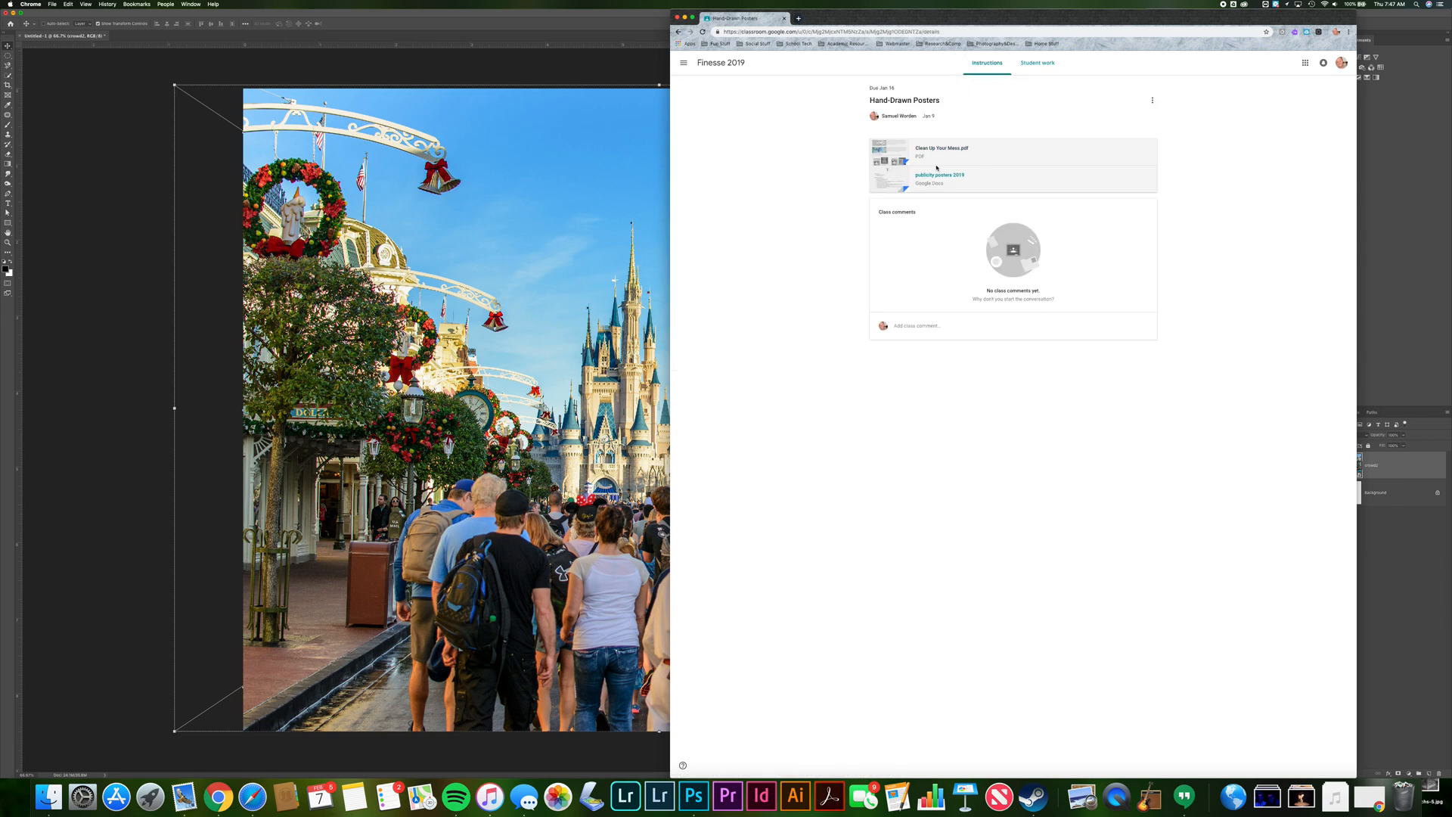
{"action": "left_click", "coordinate": [937, 175]}
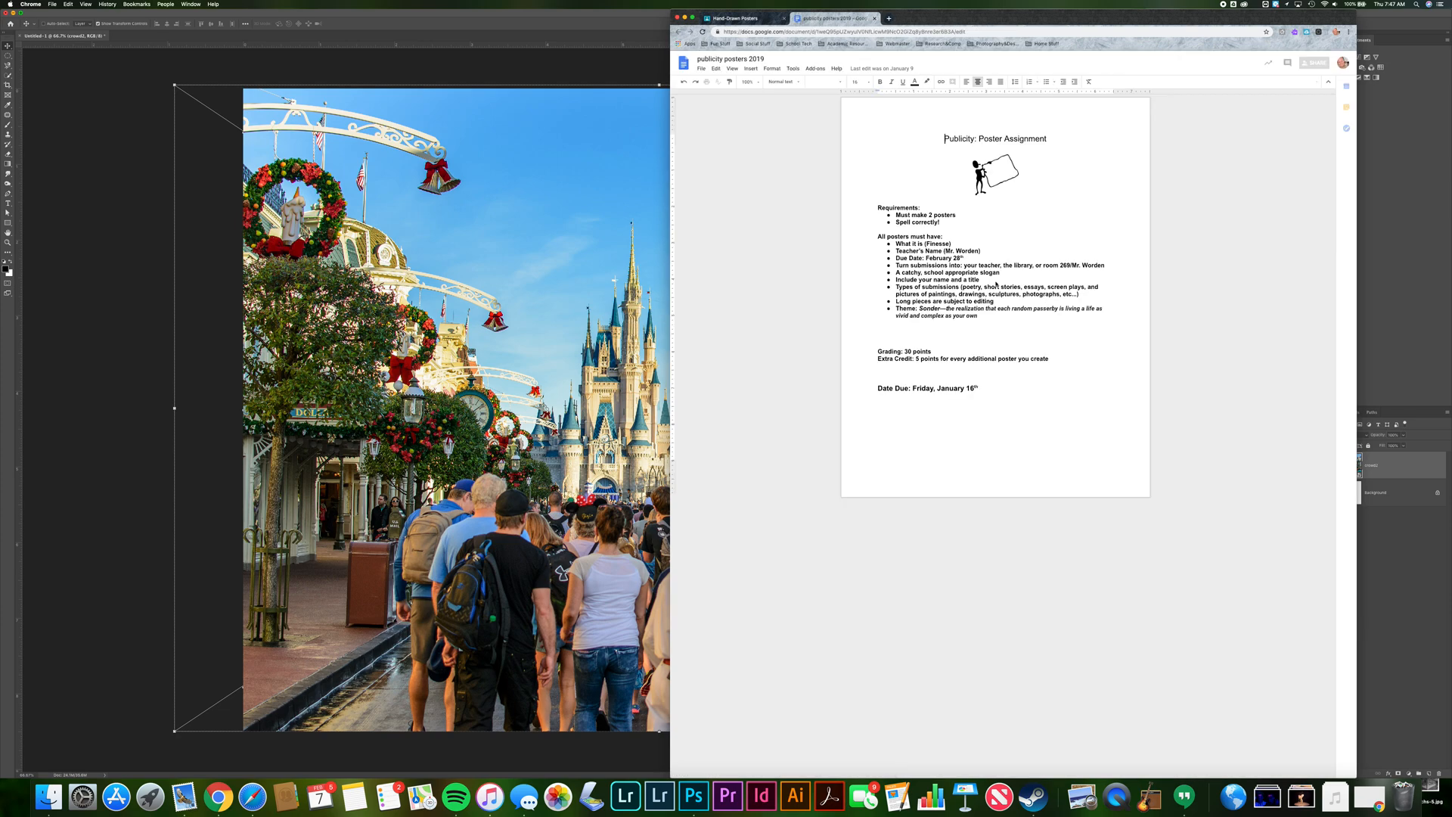
{"action": "left_click", "coordinate": [546, 226]}
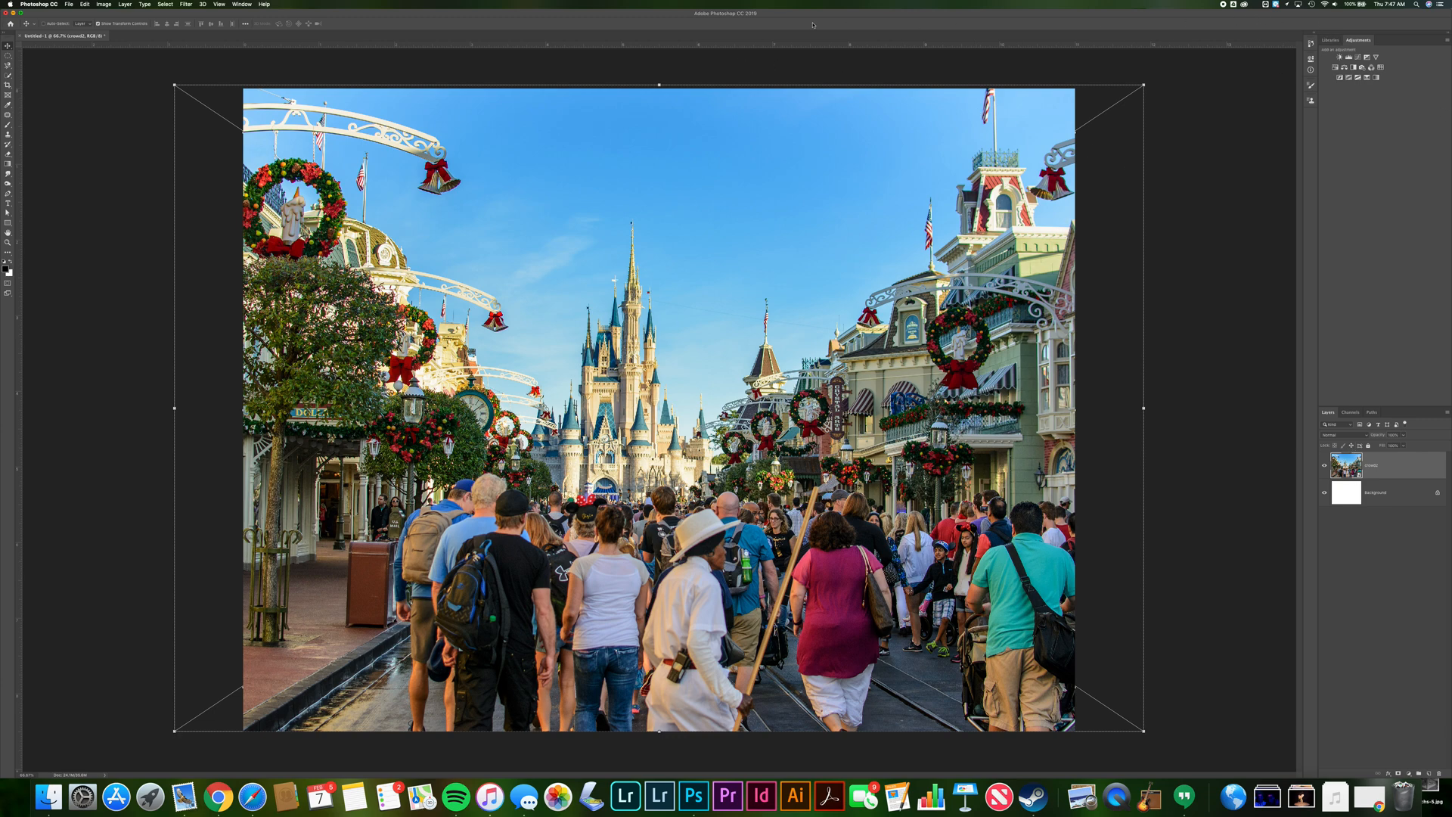
Switch the workspace to 4K Display
{"action": "left_click", "coordinate": [232, 5]}
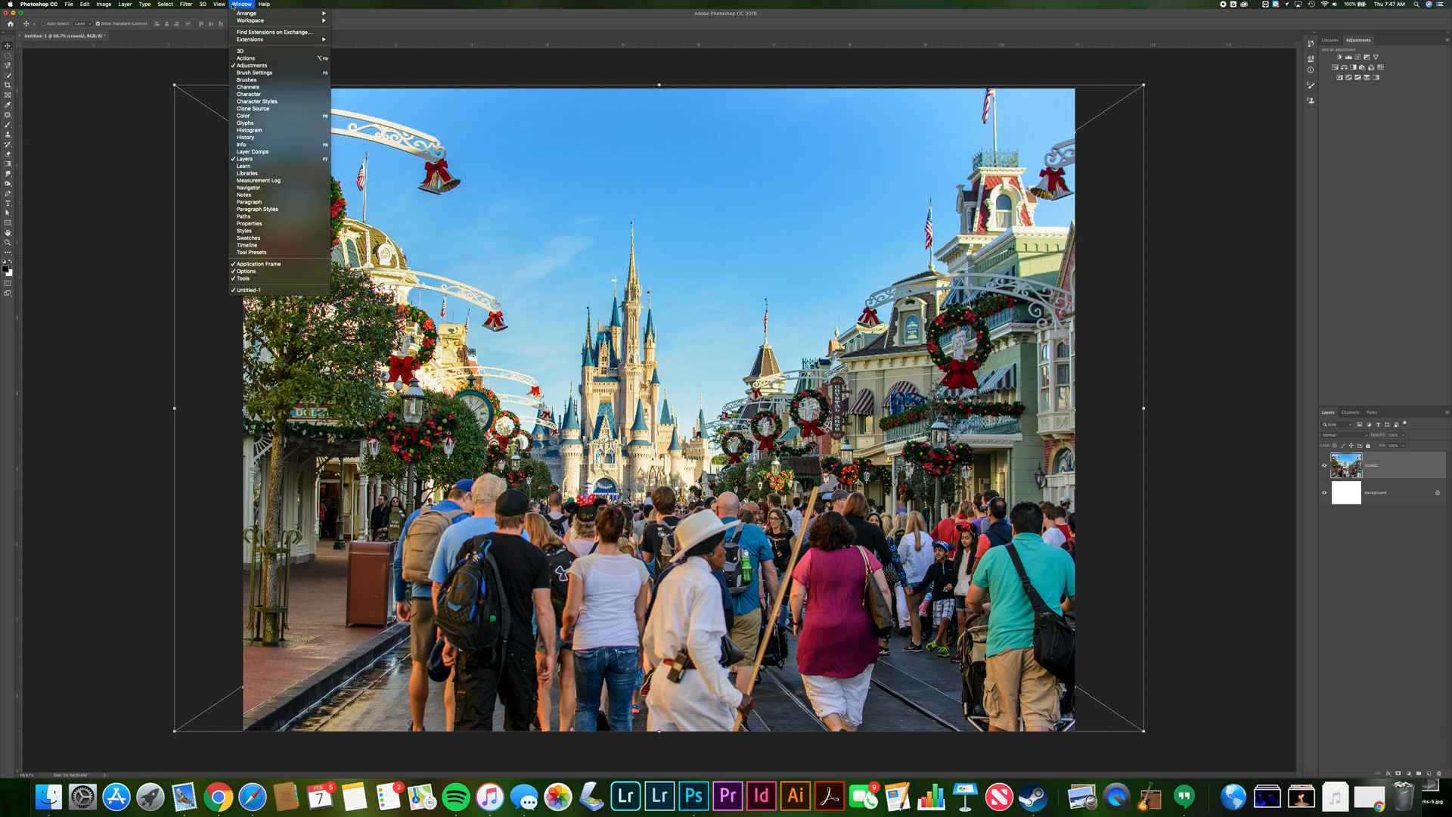
{"action": "mouse_move", "coordinate": [241, 20]}
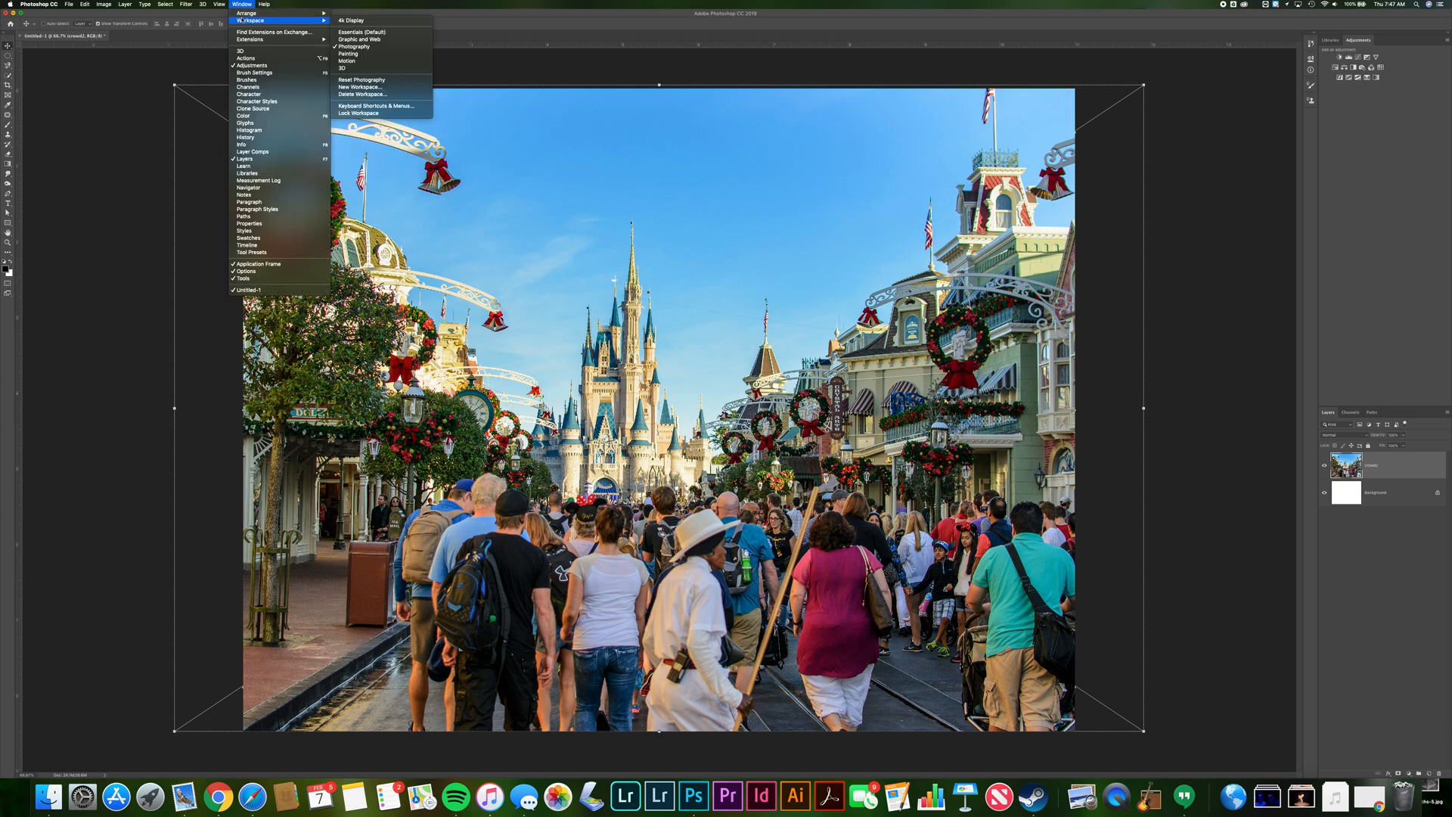
{"action": "left_click", "coordinate": [357, 22]}
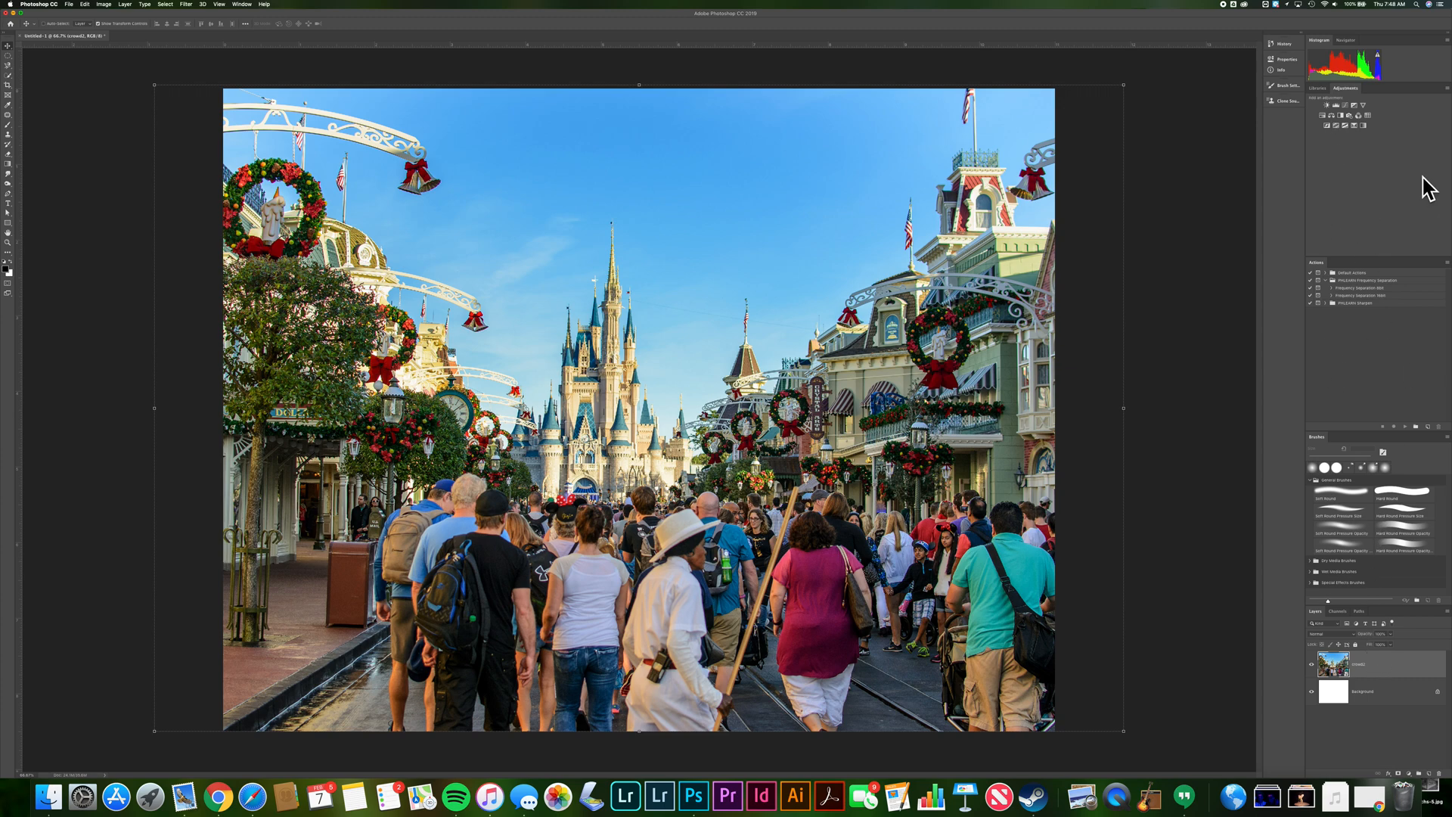
Switch the workspace to Photography and reset the Photography workspace
{"action": "left_click", "coordinate": [243, 4]}
{"action": "mouse_move", "coordinate": [261, 21]}
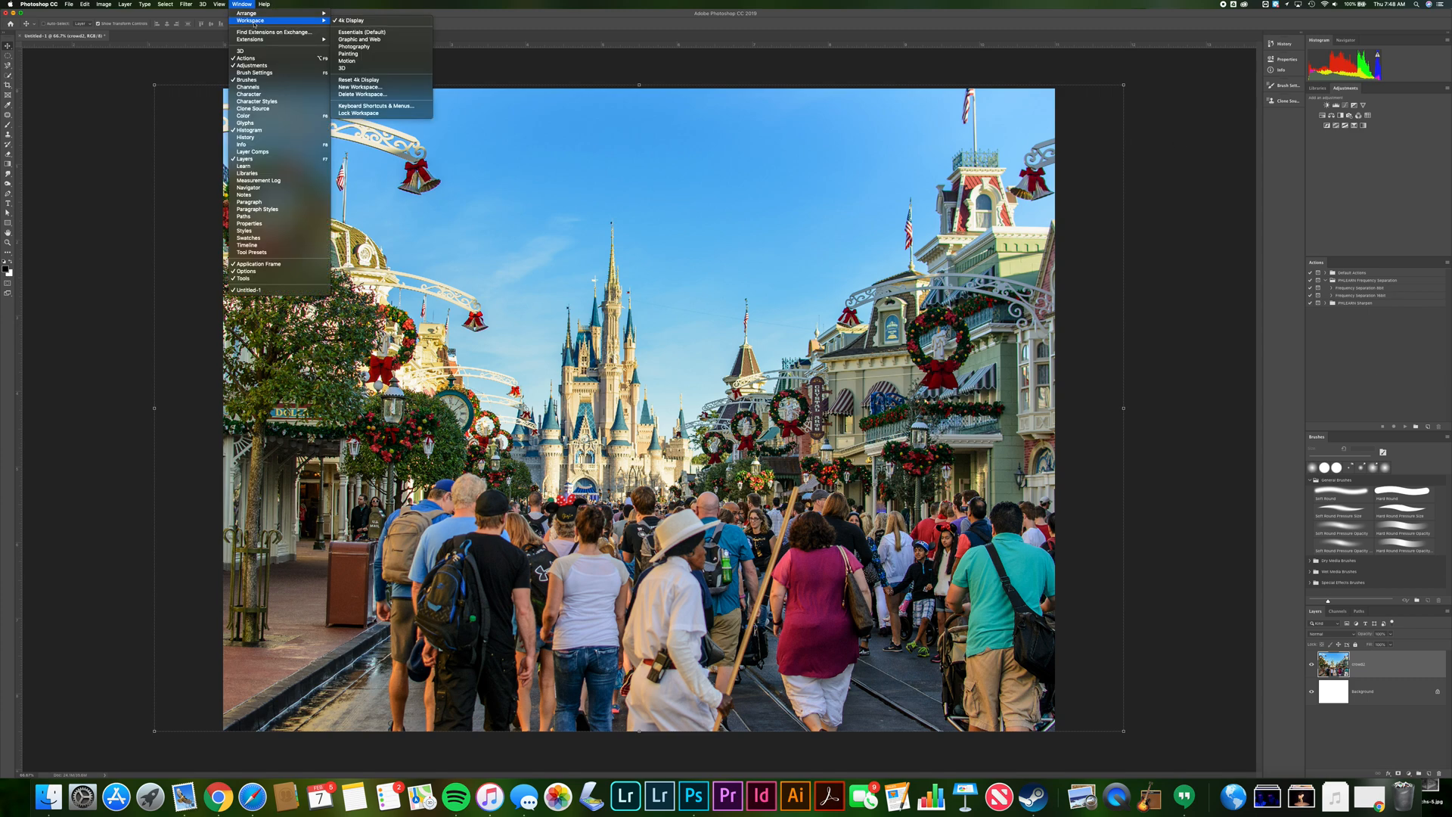
{"action": "left_click", "coordinate": [355, 46]}
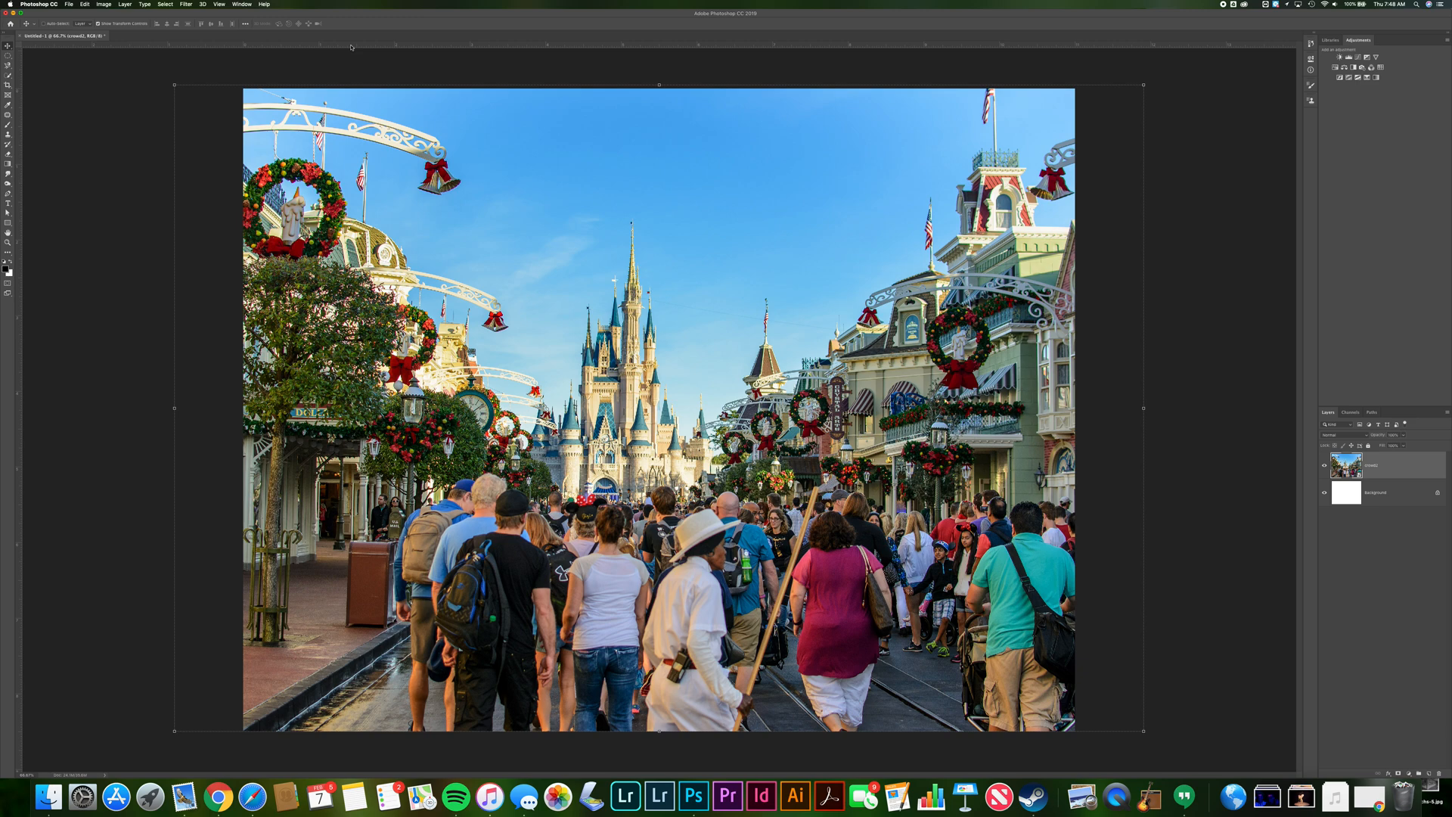
{"action": "left_click", "coordinate": [242, 4]}
{"action": "mouse_move", "coordinate": [265, 20]}
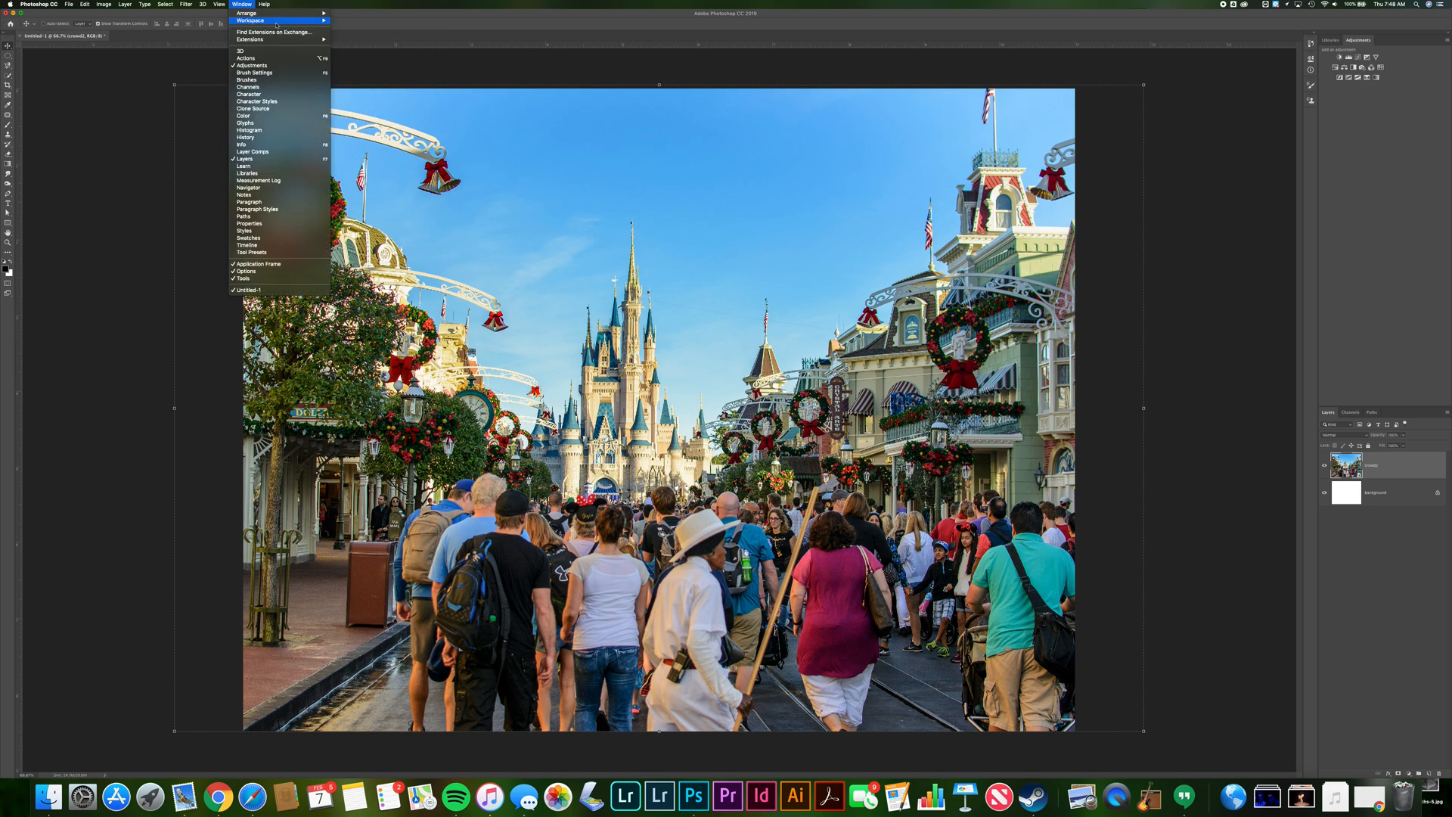
{"action": "mouse_move", "coordinate": [318, 20]}
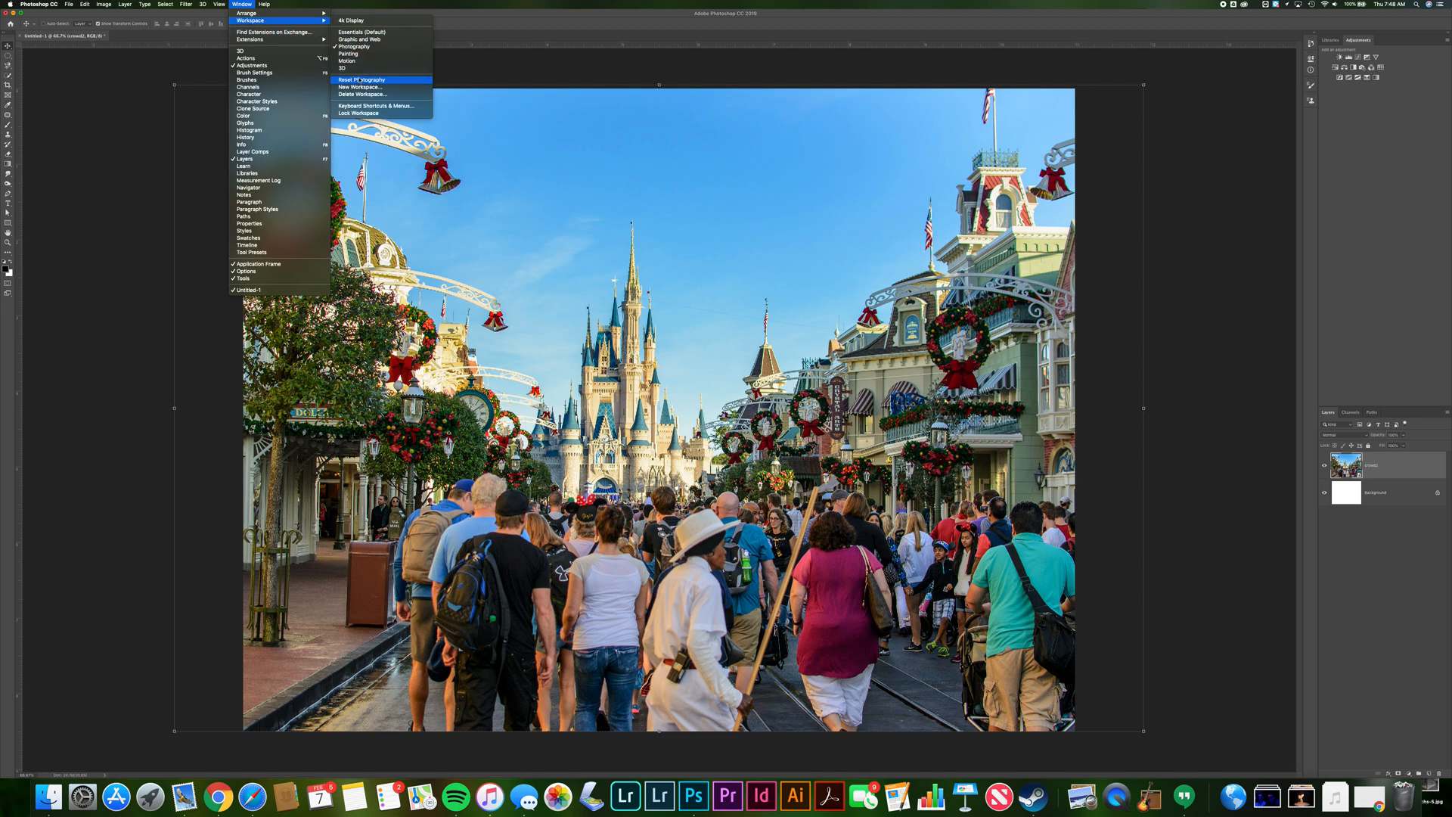
{"action": "left_click", "coordinate": [360, 79]}
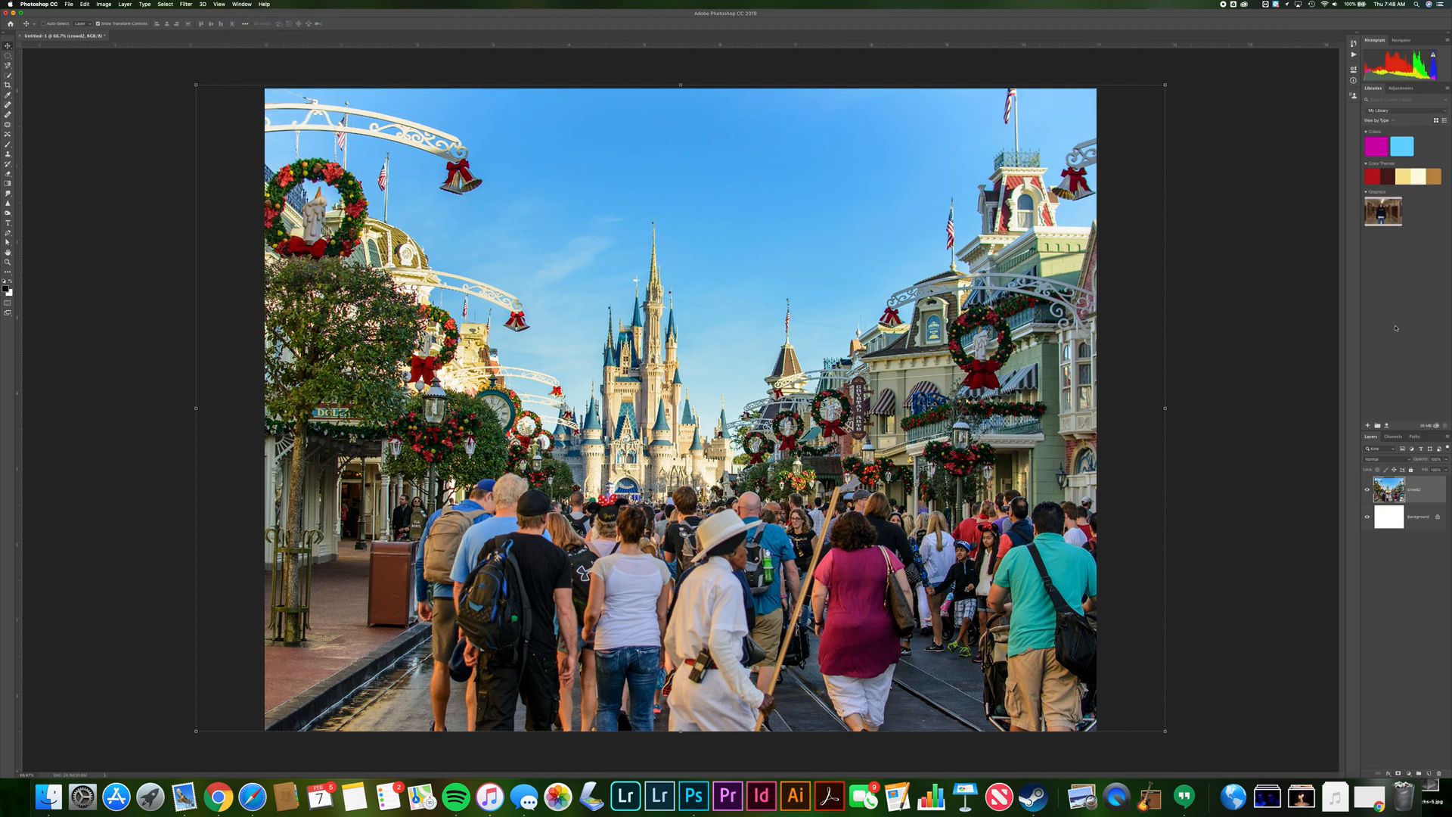
Show the Adjustments panel, enlarge the Layers panel, and narrow the panel column
{"action": "left_click", "coordinate": [1401, 88]}
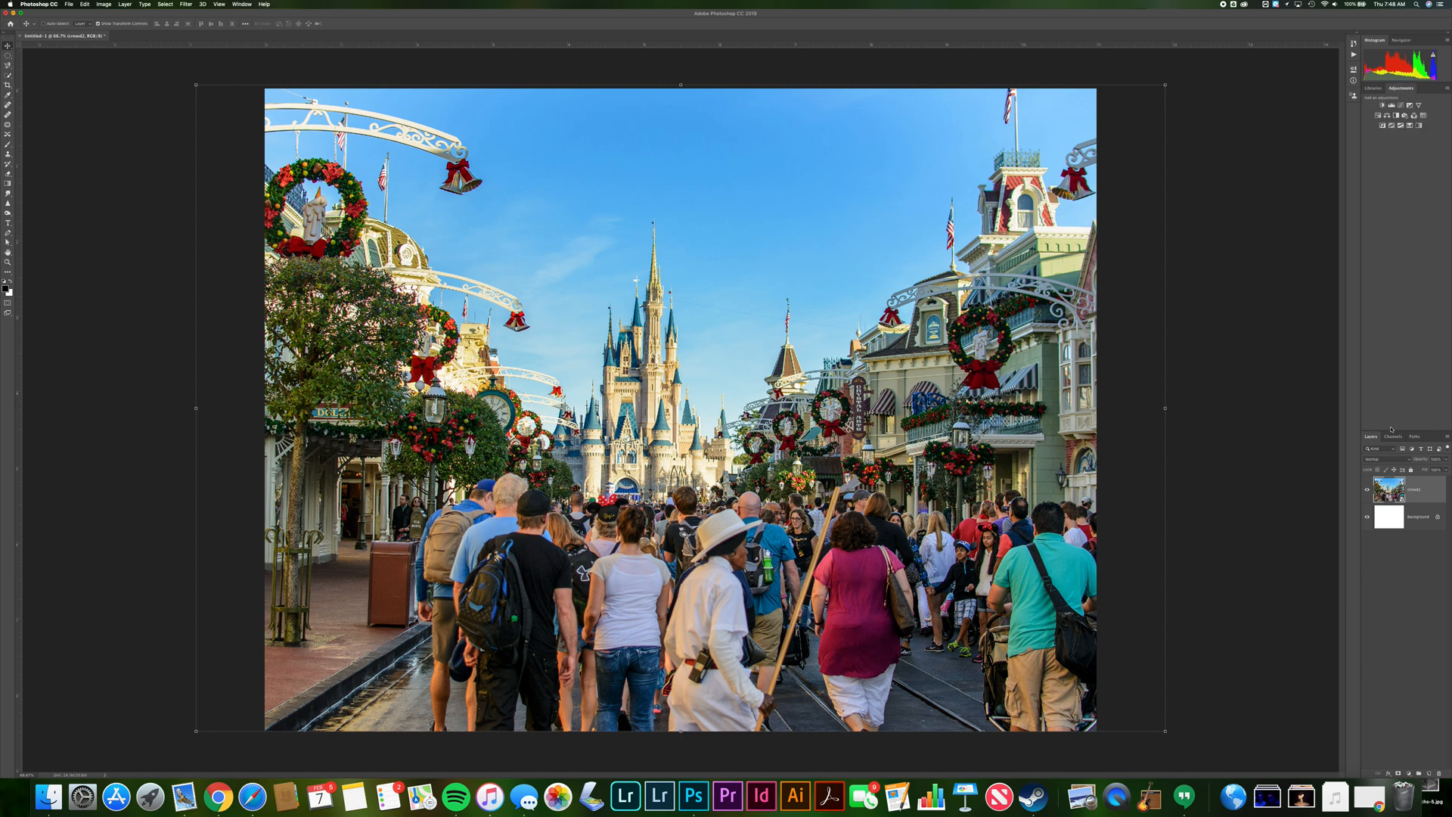
{"action": "left_click_drag", "start_coordinate": [1391, 430], "coordinate": [1392, 232]}
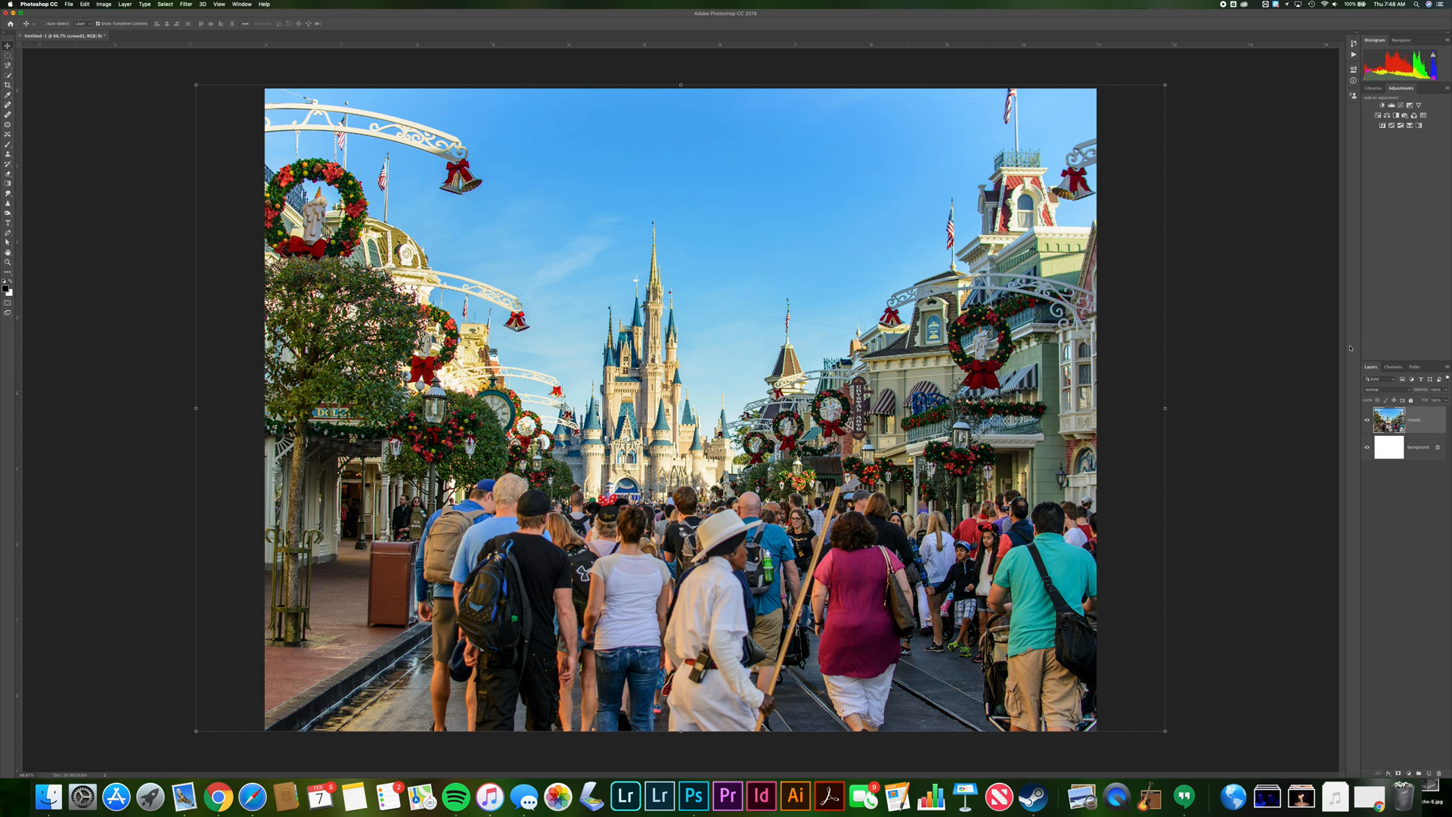
{"action": "left_click_drag", "start_coordinate": [1347, 346], "coordinate": [1329, 348]}
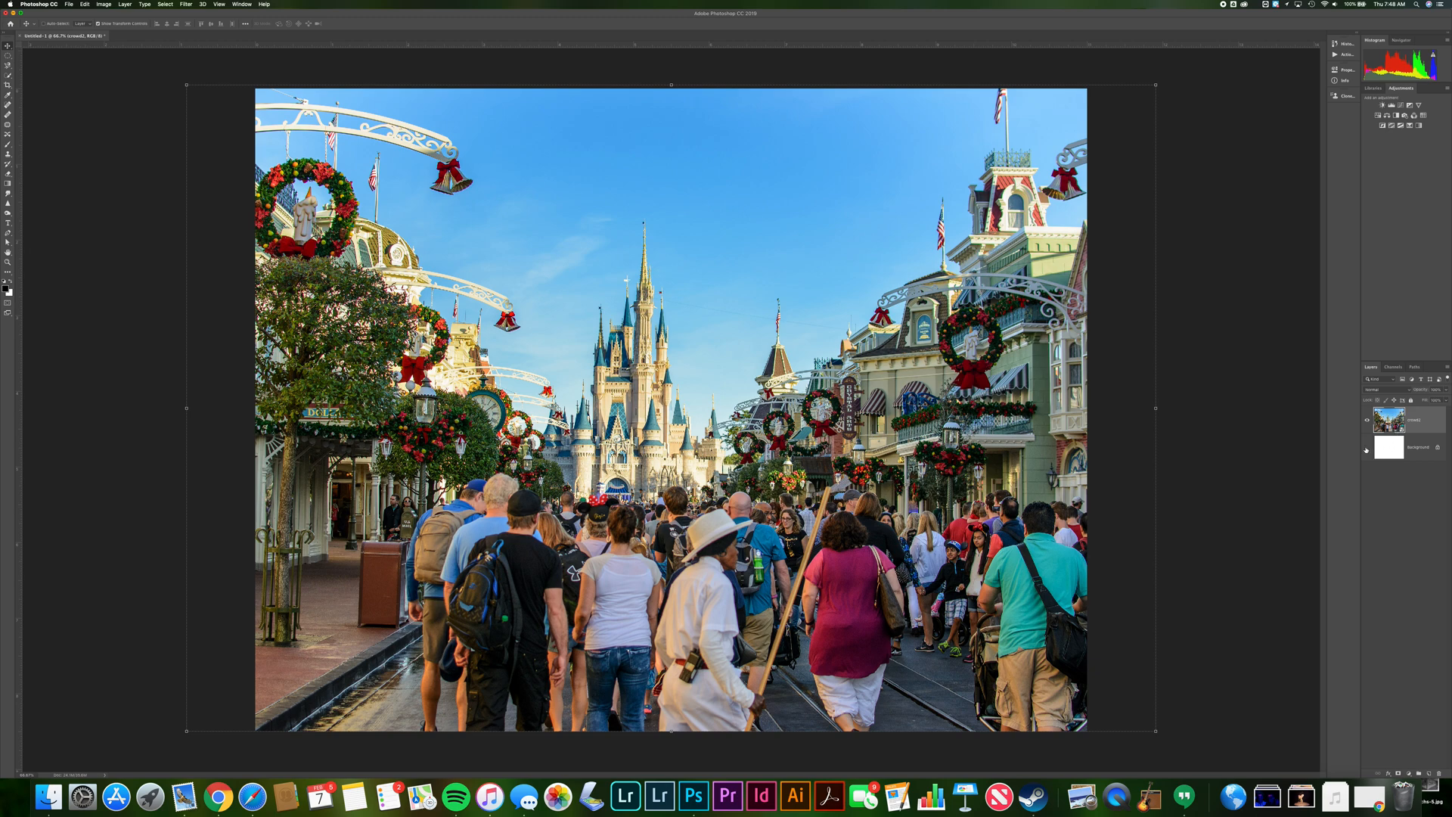
Toggle the crowd photo layer's visibility off and back on
{"action": "left_click", "coordinate": [1368, 421]}
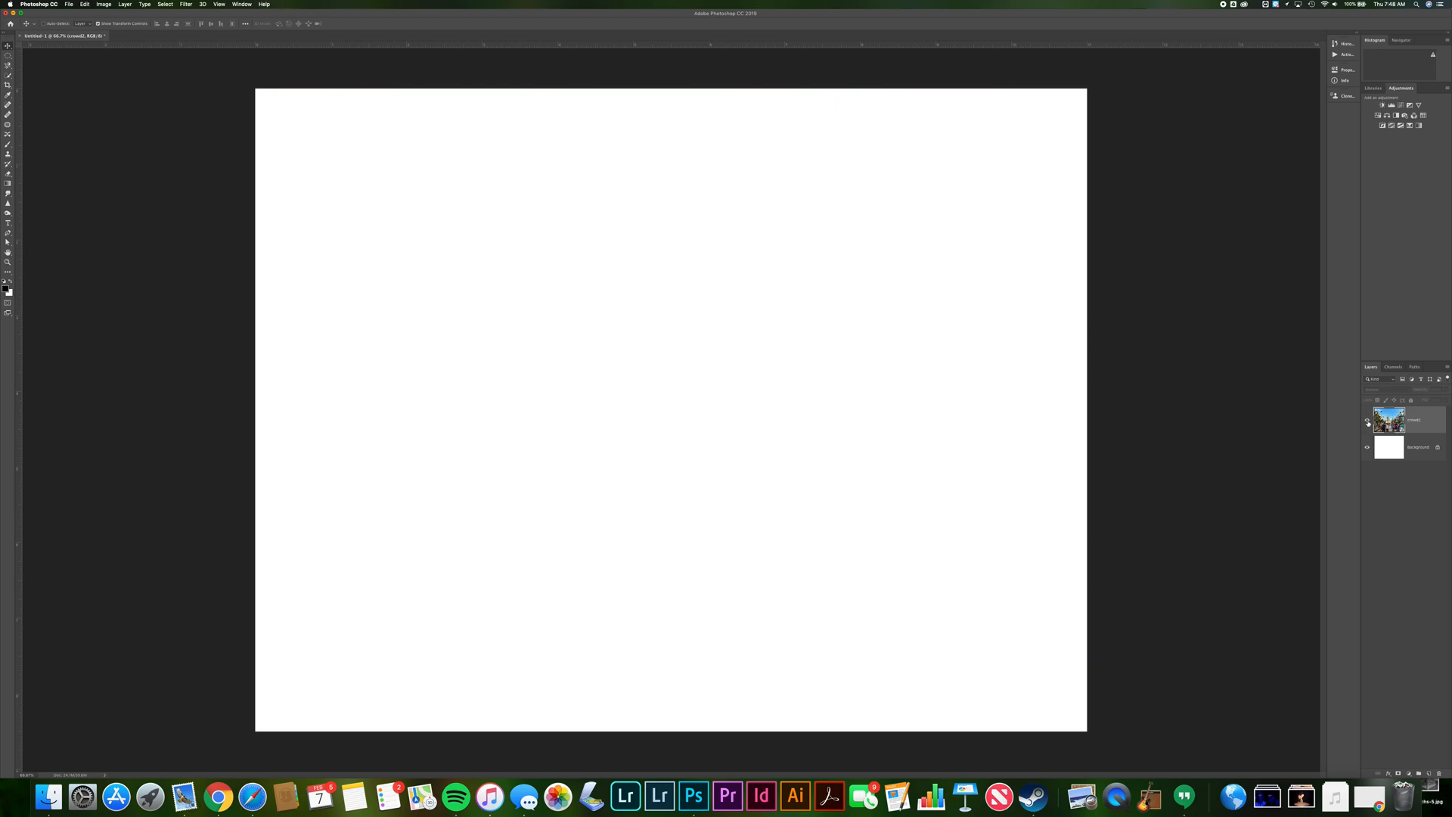
{"action": "left_click", "coordinate": [1368, 422]}
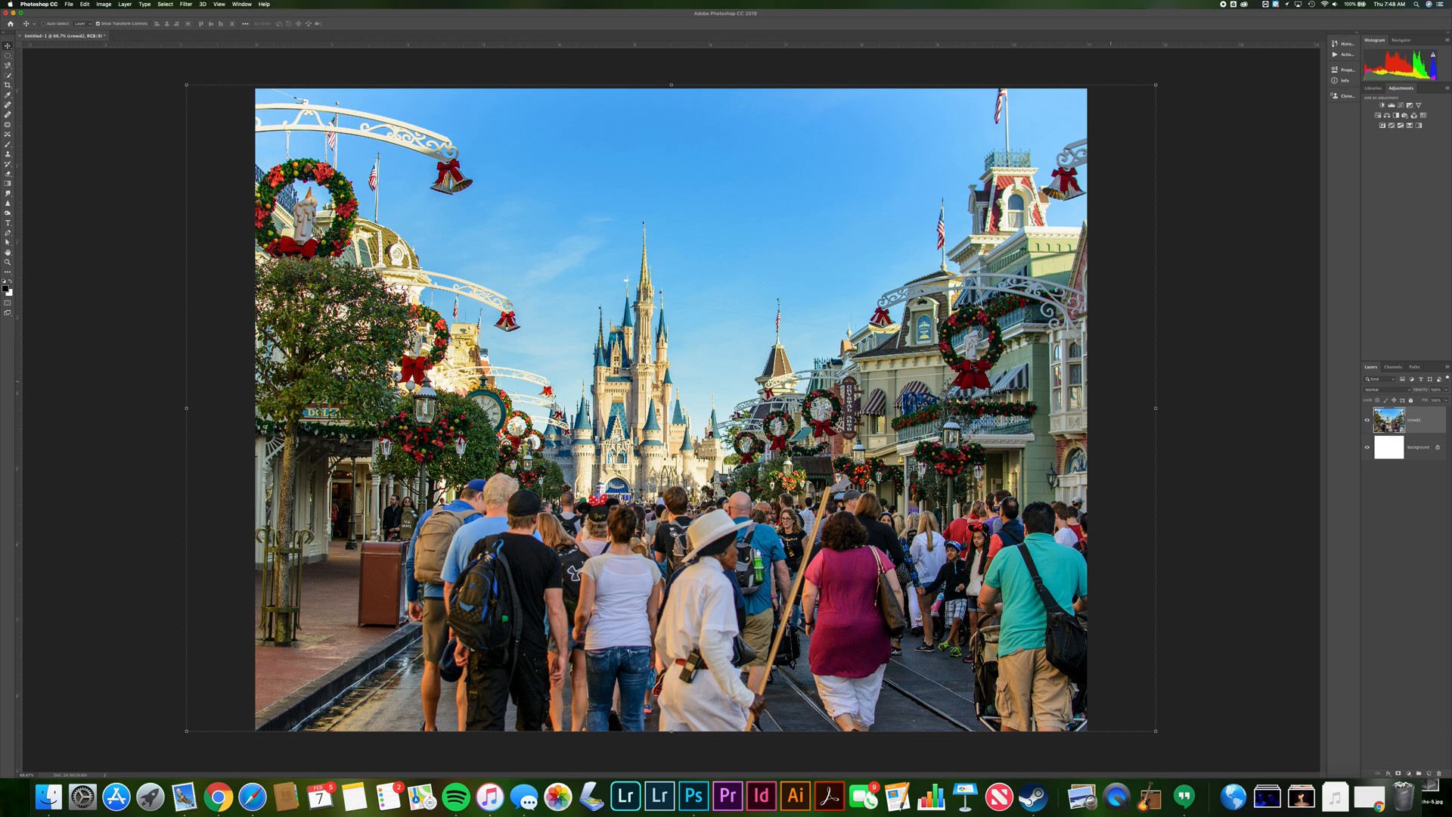
Add a text layer reading "Sonder:" near the top of the photo with the Type tool
{"action": "left_click", "coordinate": [8, 223]}
{"action": "left_click", "coordinate": [558, 162]}
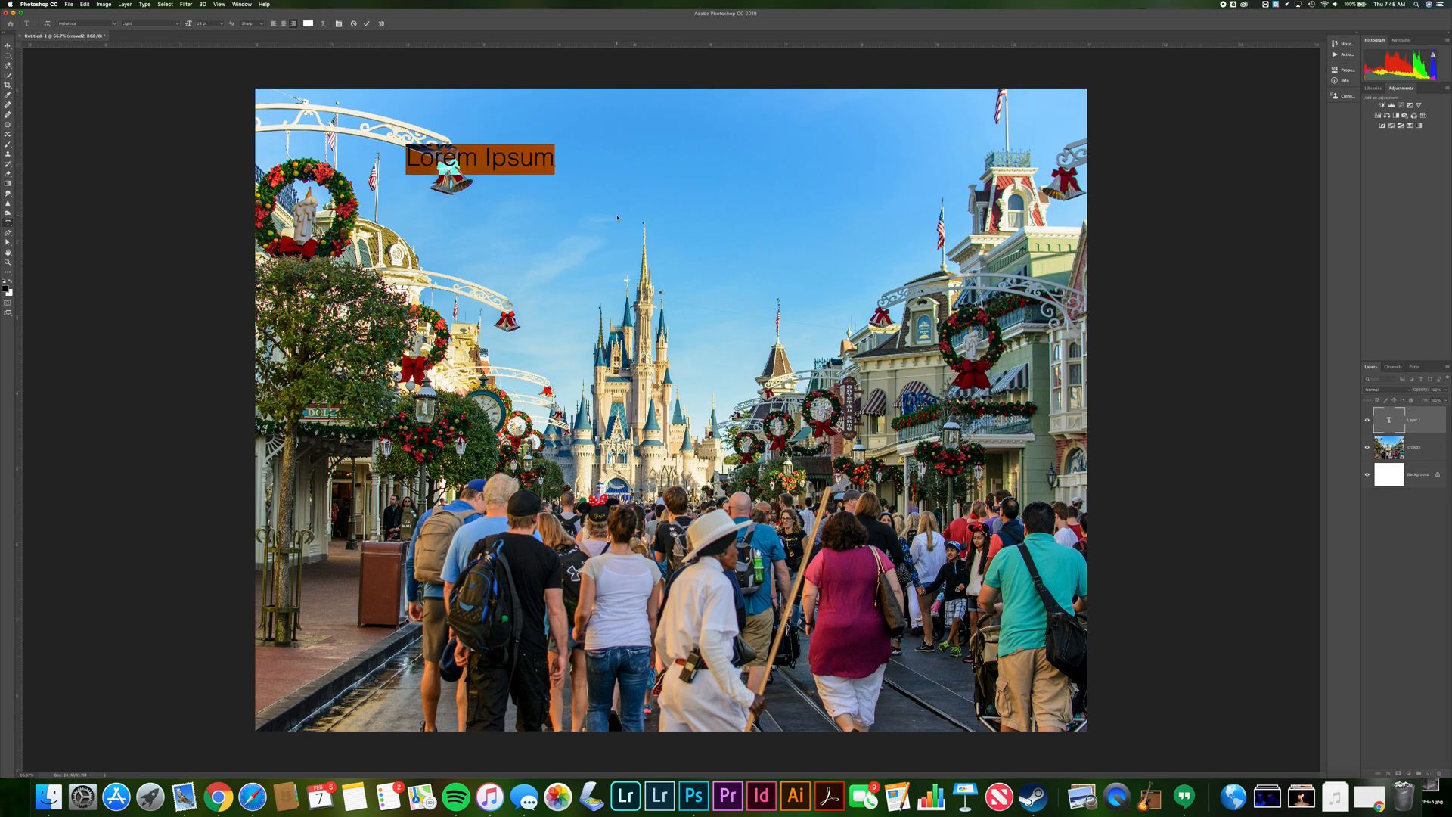
{"action": "type", "text": "Sonder"}
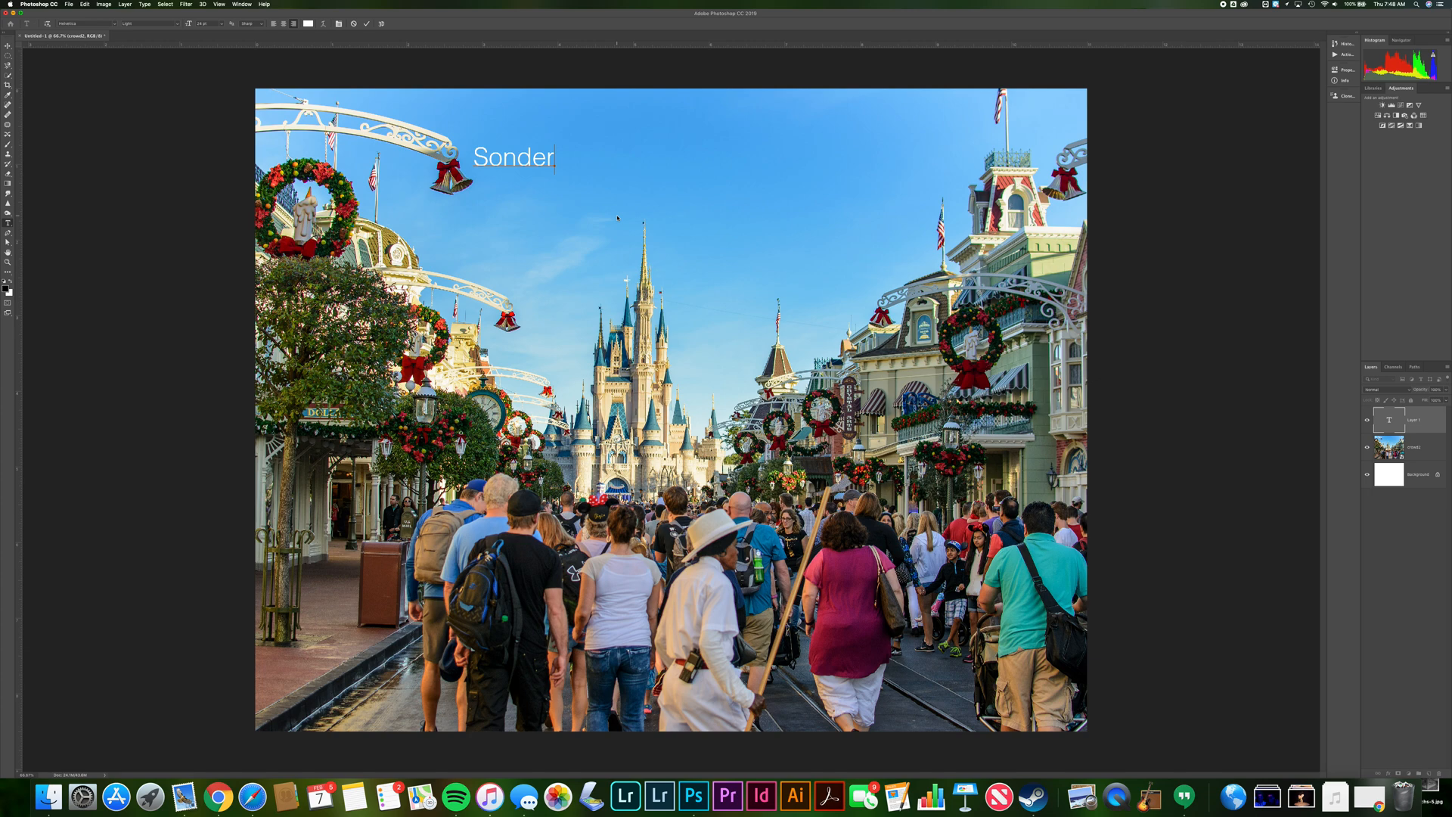
{"action": "type", "text": ":"}
Create a second text box below the title and copy the Sonder definition from the assignment document
{"action": "left_click", "coordinate": [488, 244]}
{"action": "left_click", "coordinate": [482, 243]}
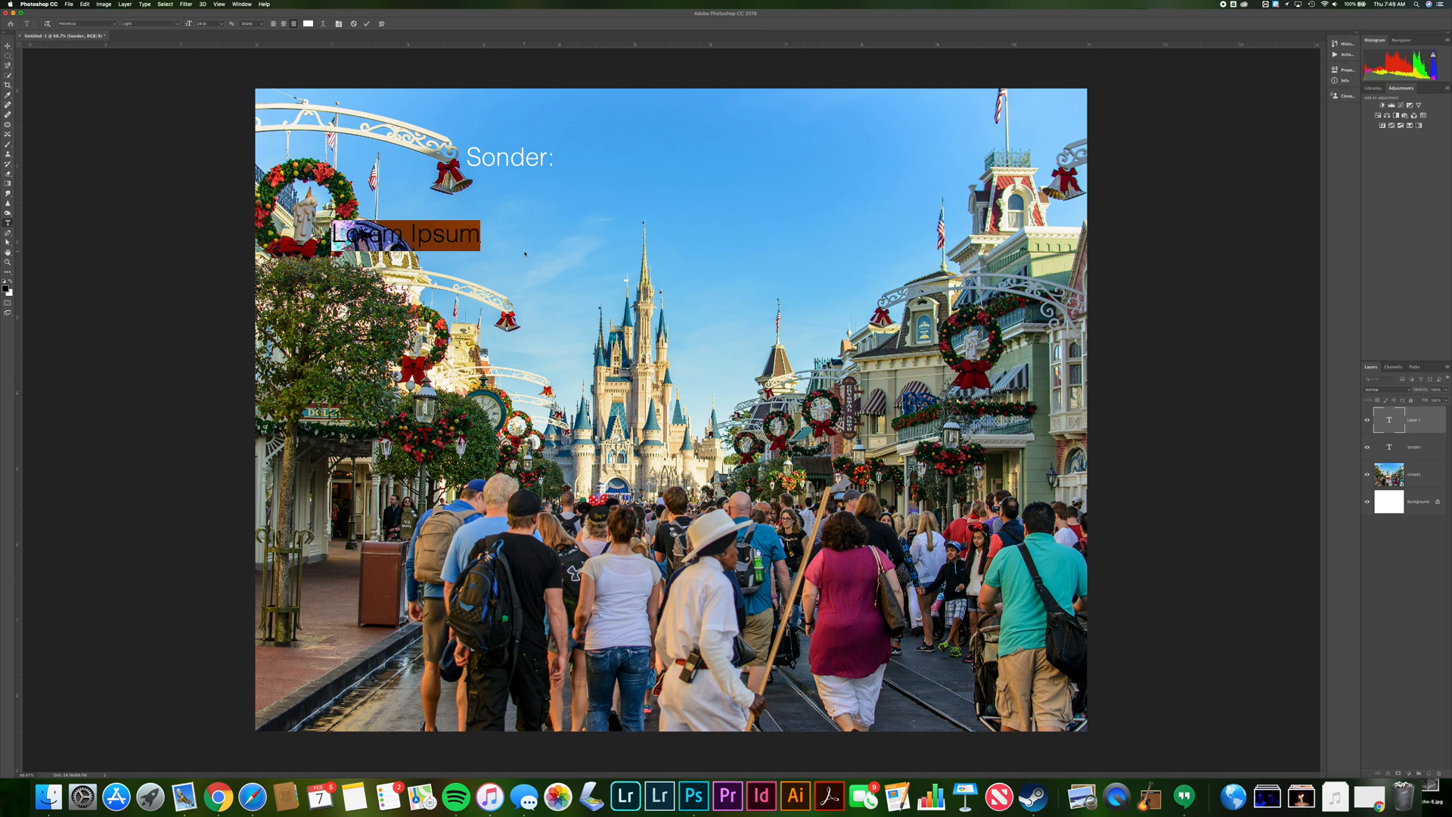
{"action": "key", "text": "super+Tab"}
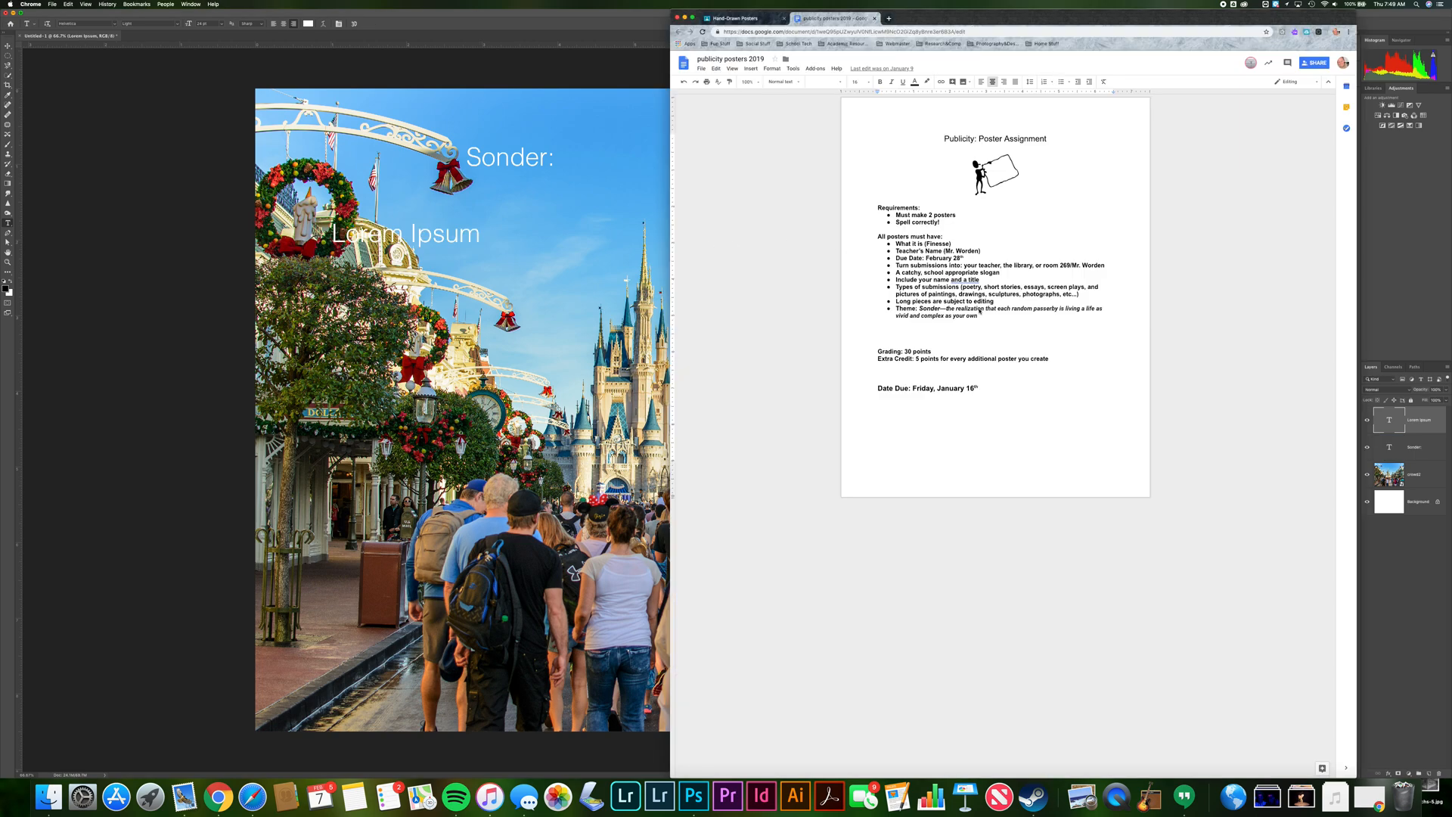
{"action": "left_click", "coordinate": [951, 308]}
{"action": "left_click_drag", "start_coordinate": [947, 309], "coordinate": [976, 319]}
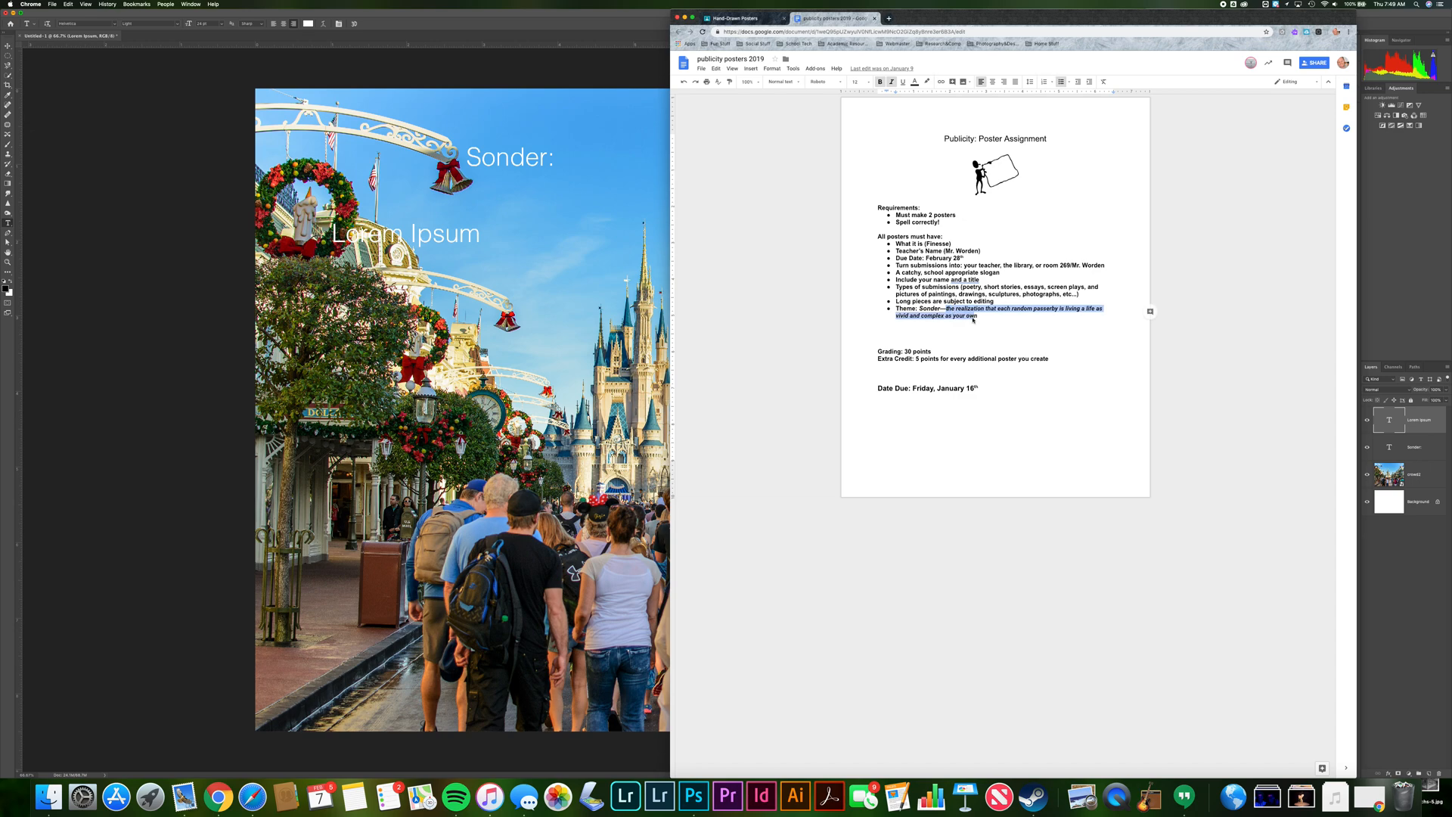
{"action": "key", "text": "super+Tab"}
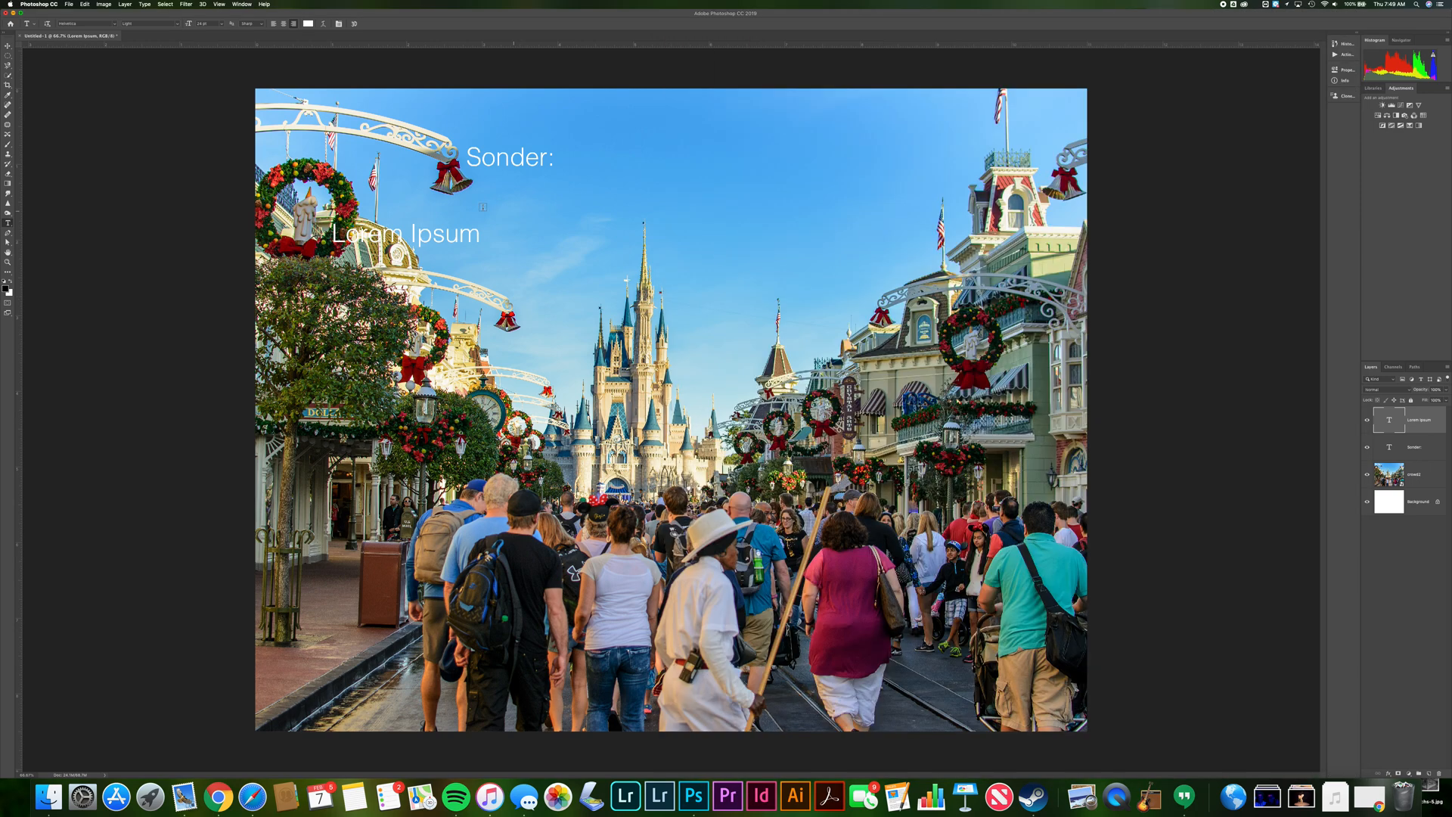
Replace the placeholder text in the second text box with the pasted Sonder definition
{"action": "double_click", "coordinate": [412, 232]}
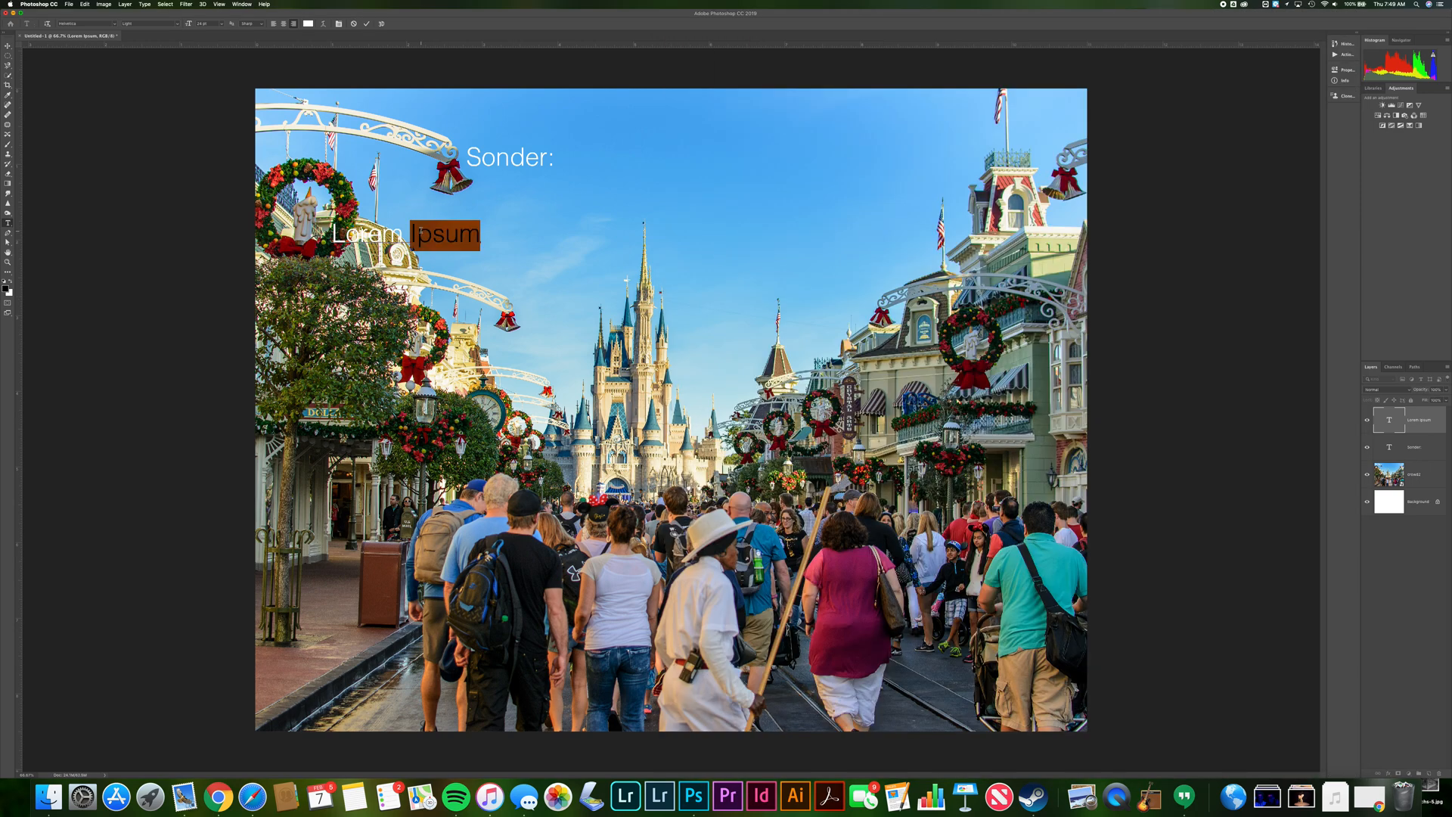
{"action": "triple_click", "coordinate": [421, 231]}
{"action": "key", "text": "super+v"}
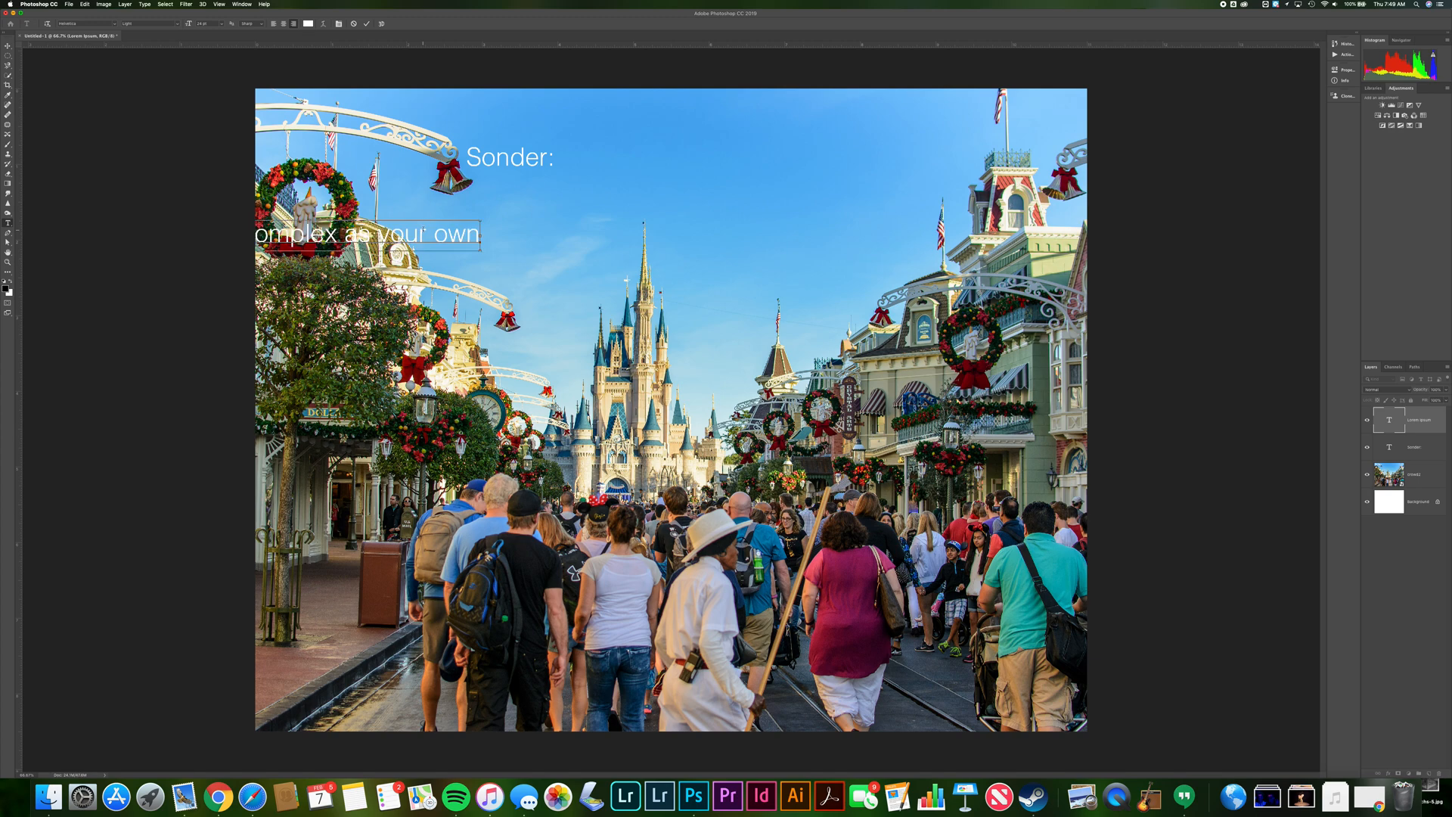
Move the definition text box and break the definition into two lines after "passerby"
{"action": "left_click", "coordinate": [8, 46]}
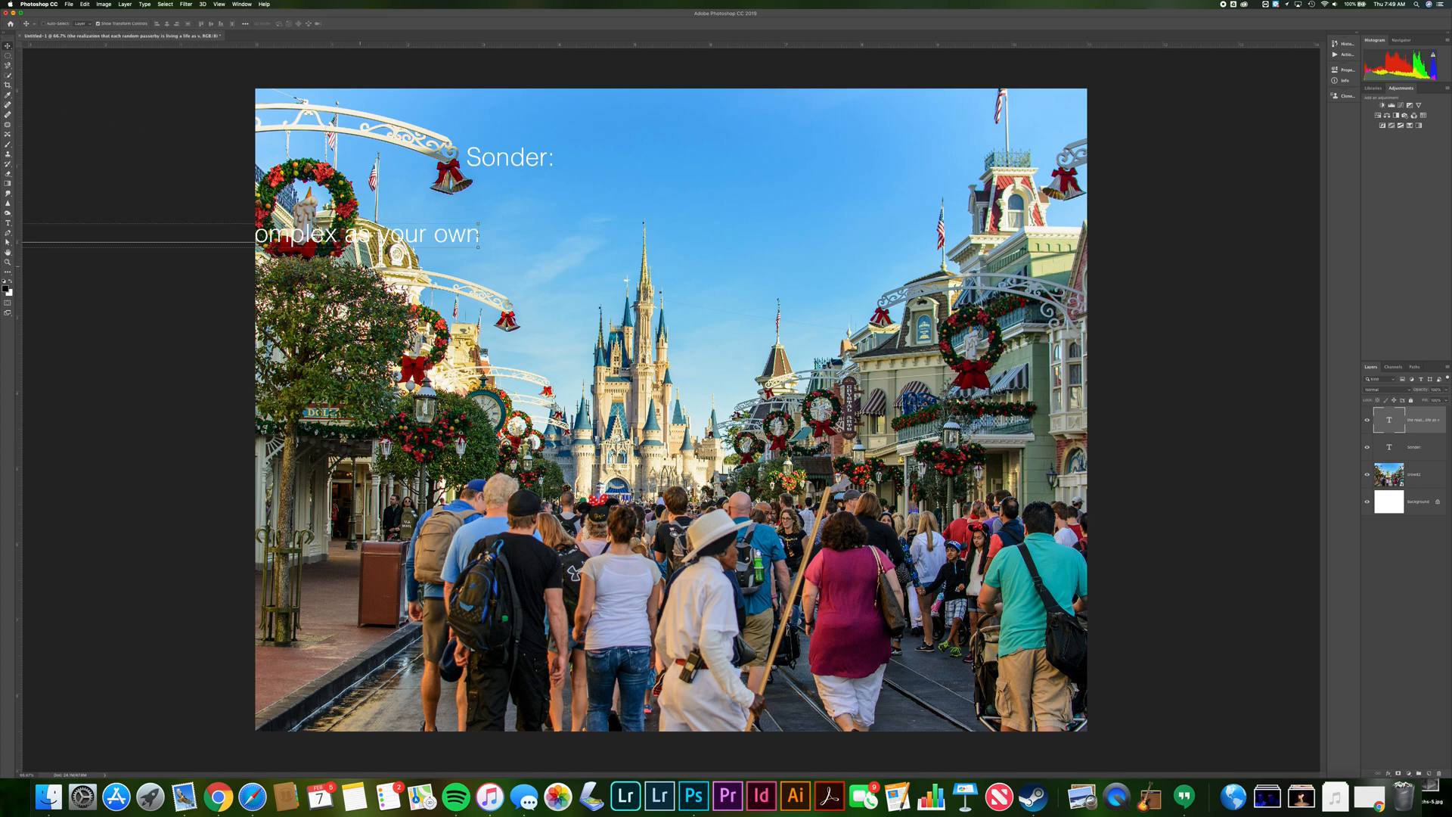
{"action": "left_click_drag", "start_coordinate": [409, 219], "coordinate": [1018, 205]}
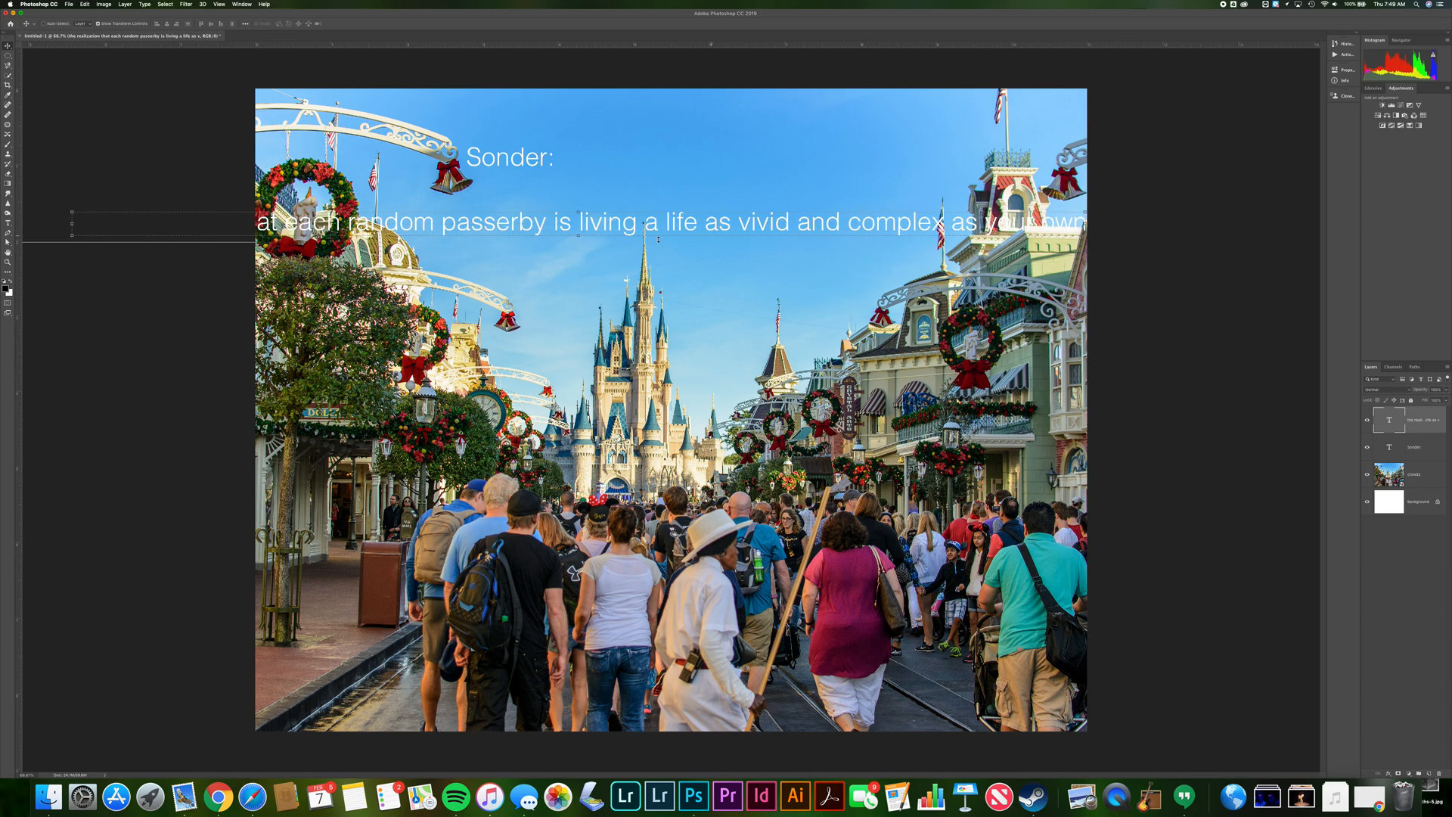
{"action": "key", "text": "t"}
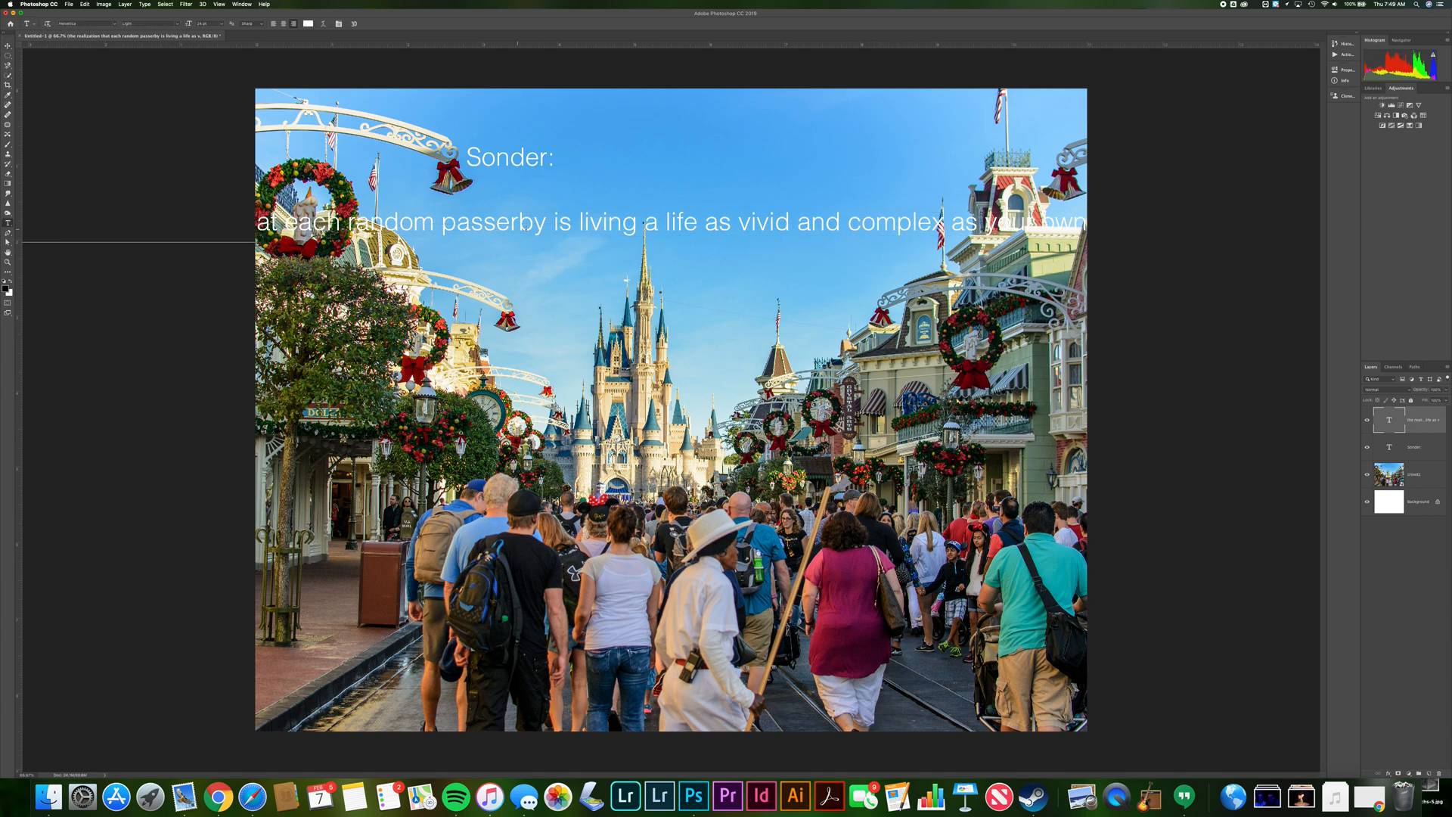
{"action": "left_click", "coordinate": [555, 224]}
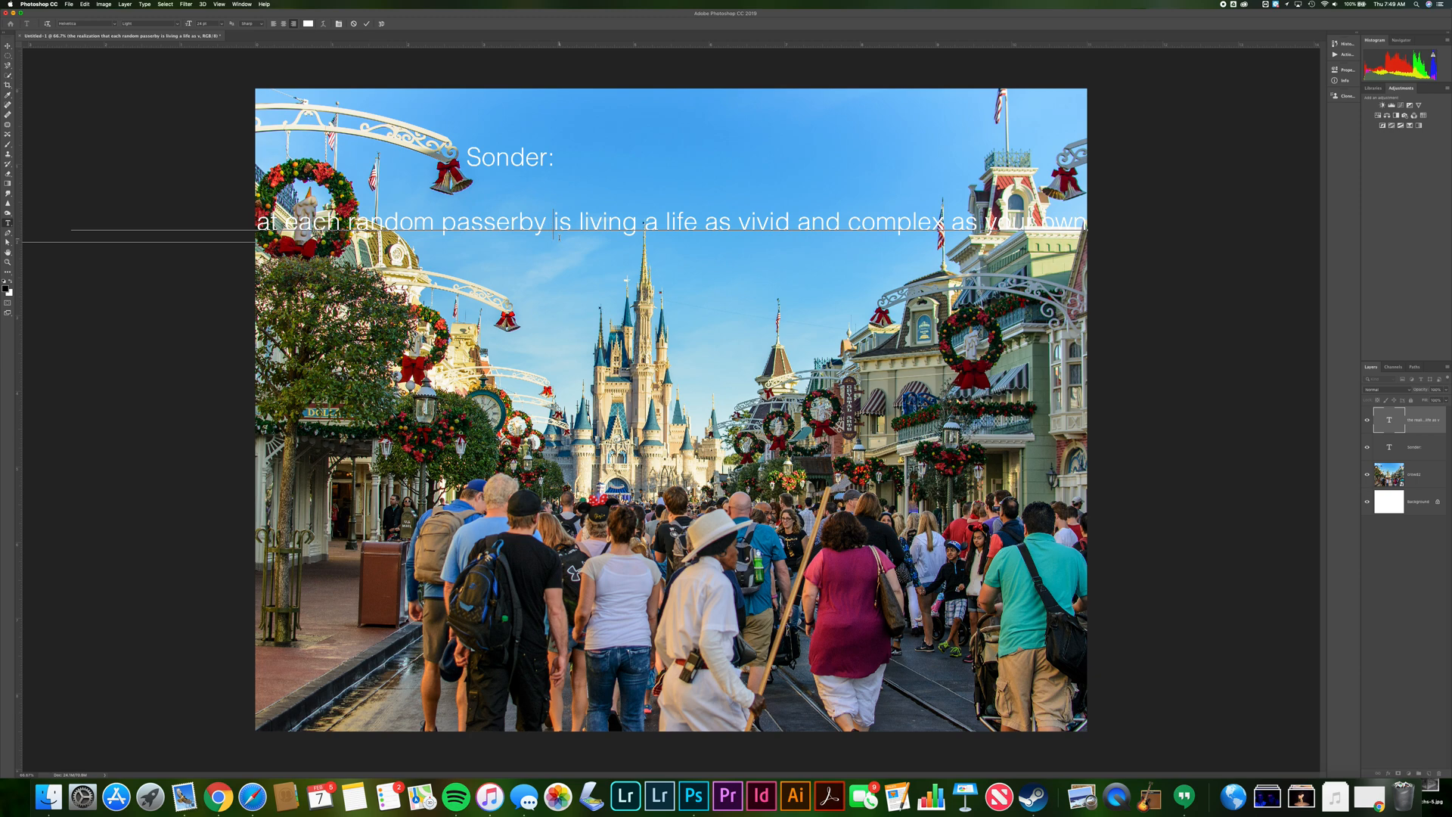
{"action": "key", "text": "Return"}
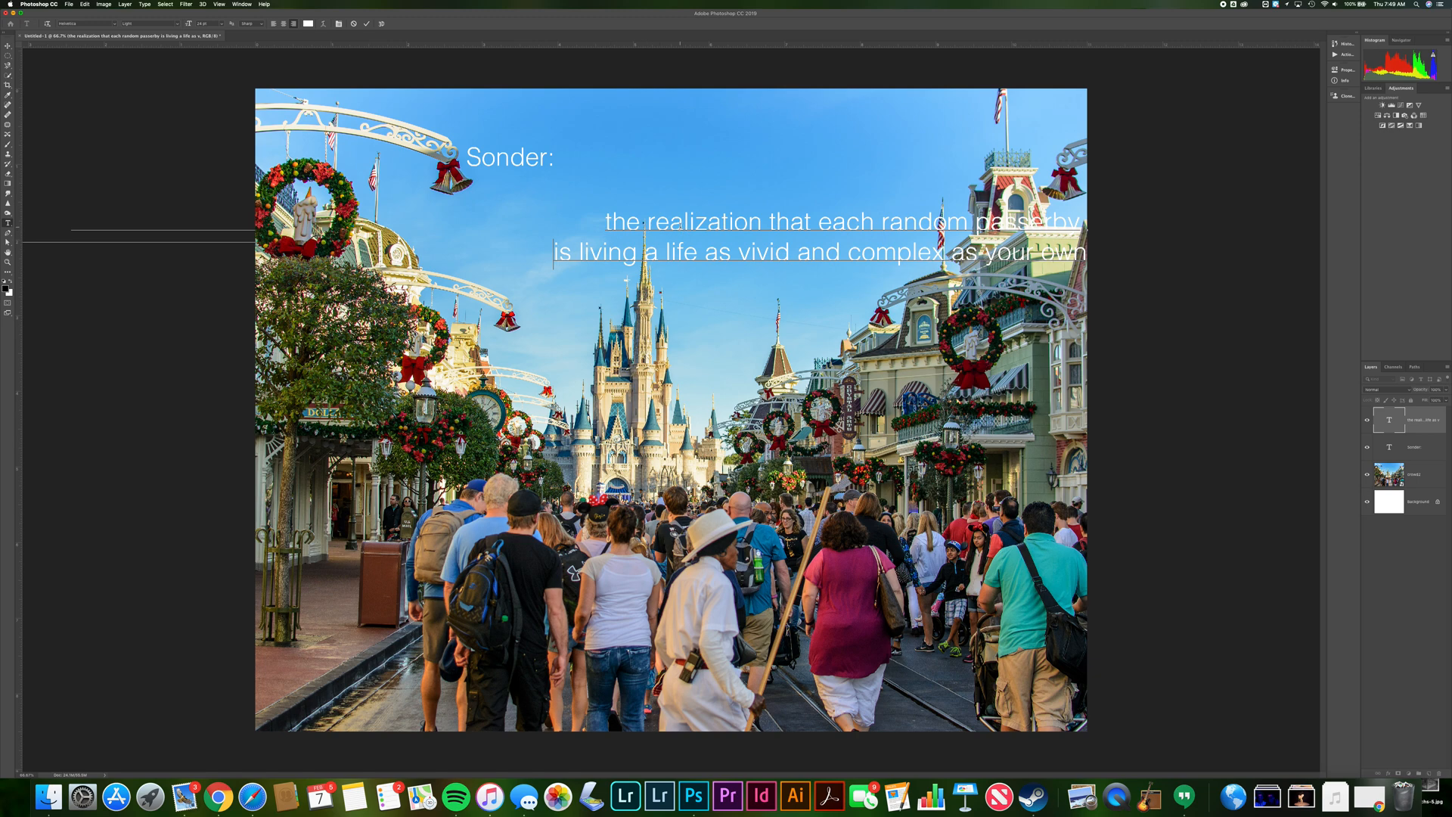
Select all of the definition text and reduce its font size
{"action": "key", "text": "super+a"}
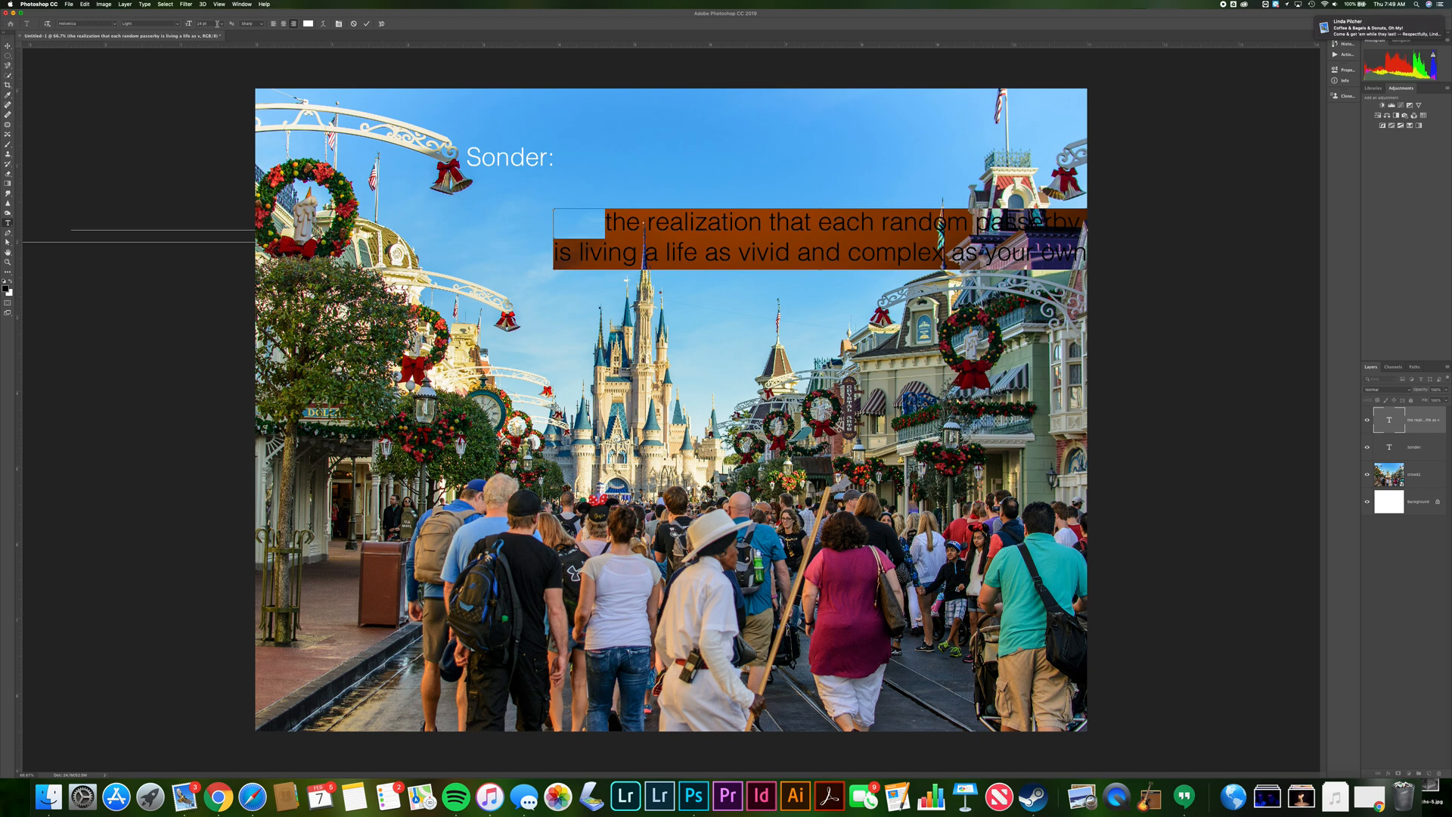
{"action": "left_click", "coordinate": [223, 25]}
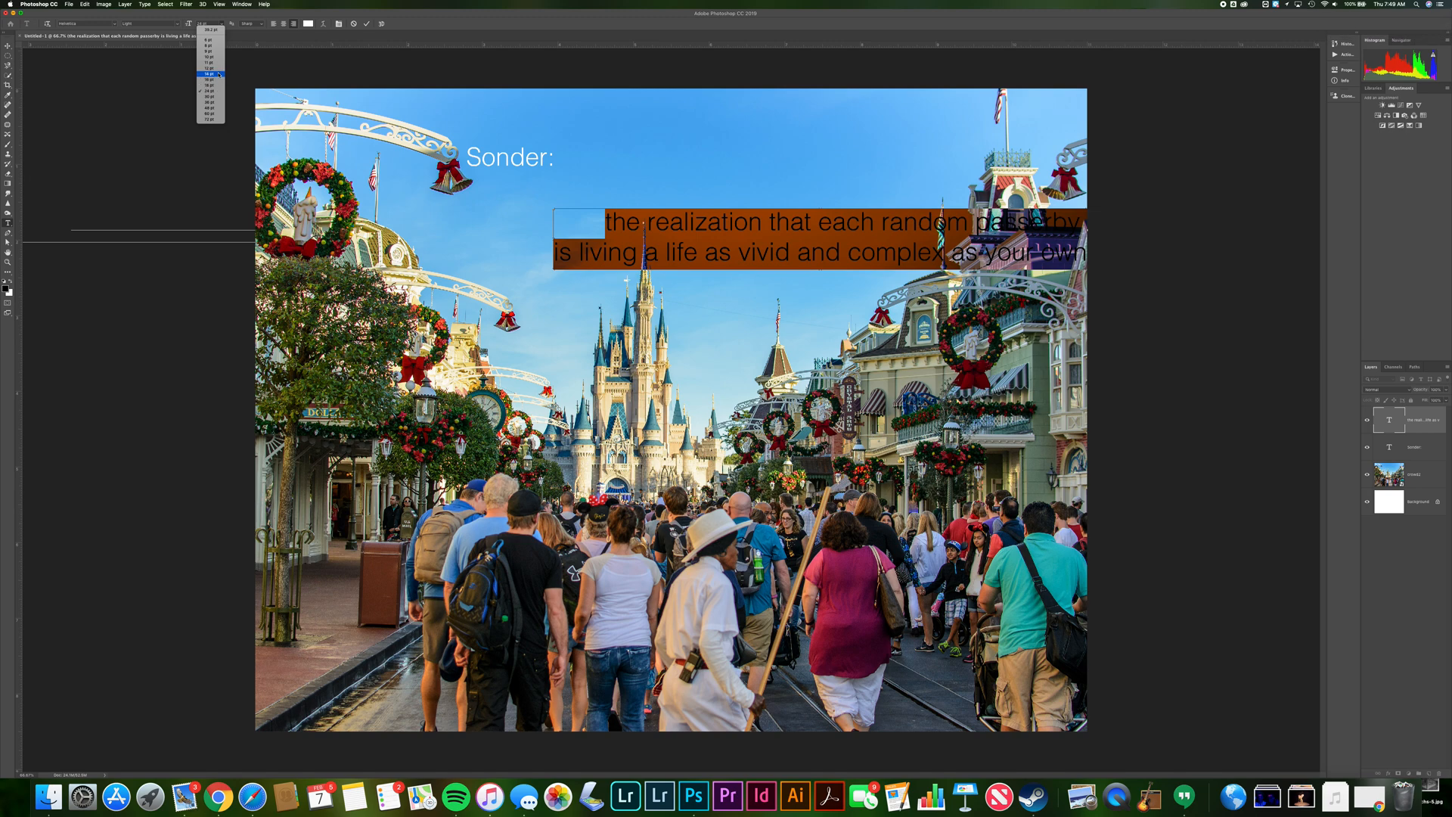
{"action": "left_click", "coordinate": [218, 74]}
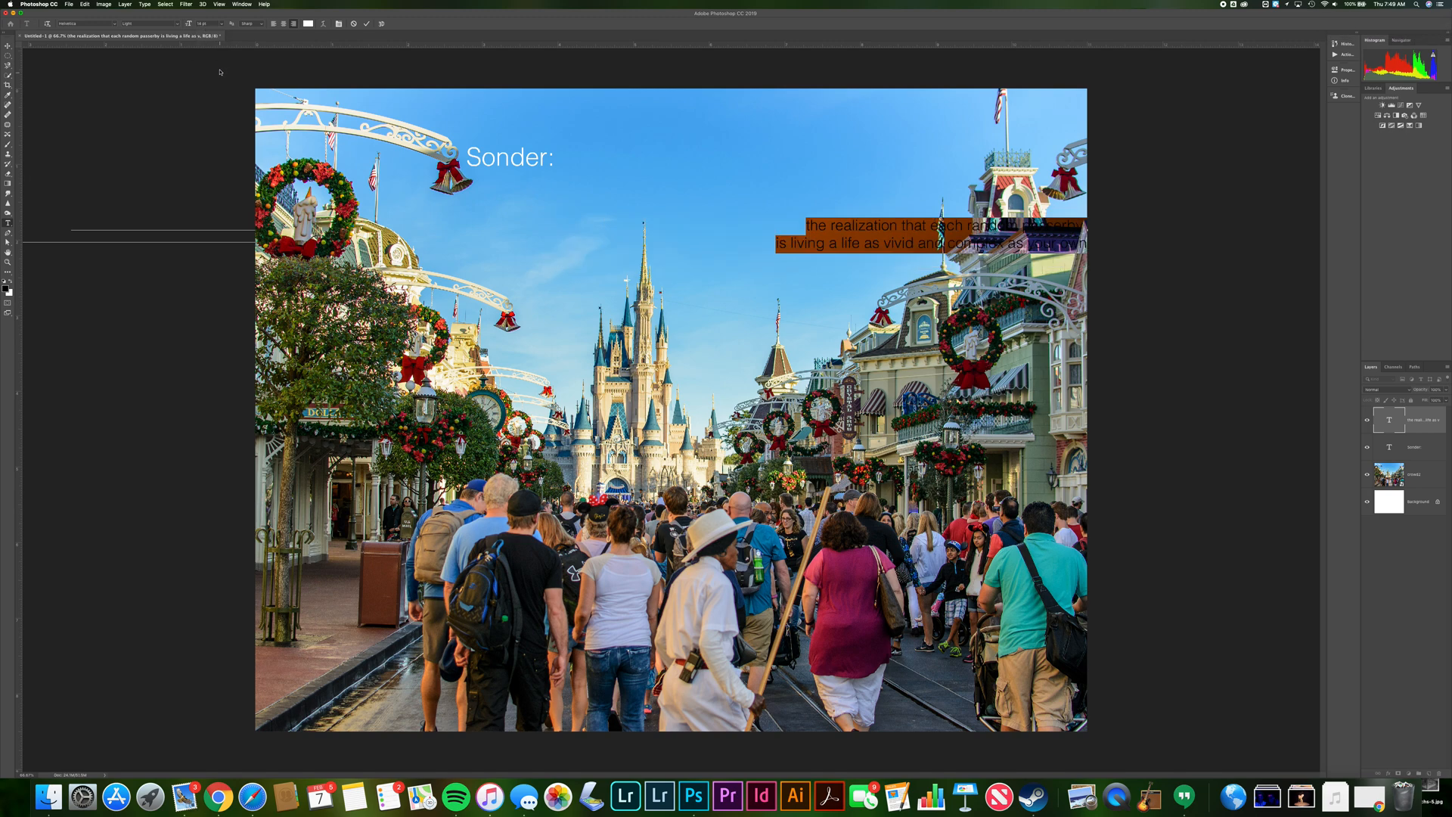
Reposition the definition text and try different paragraph alignments for it, ending with left alignment
{"action": "left_click", "coordinate": [7, 47]}
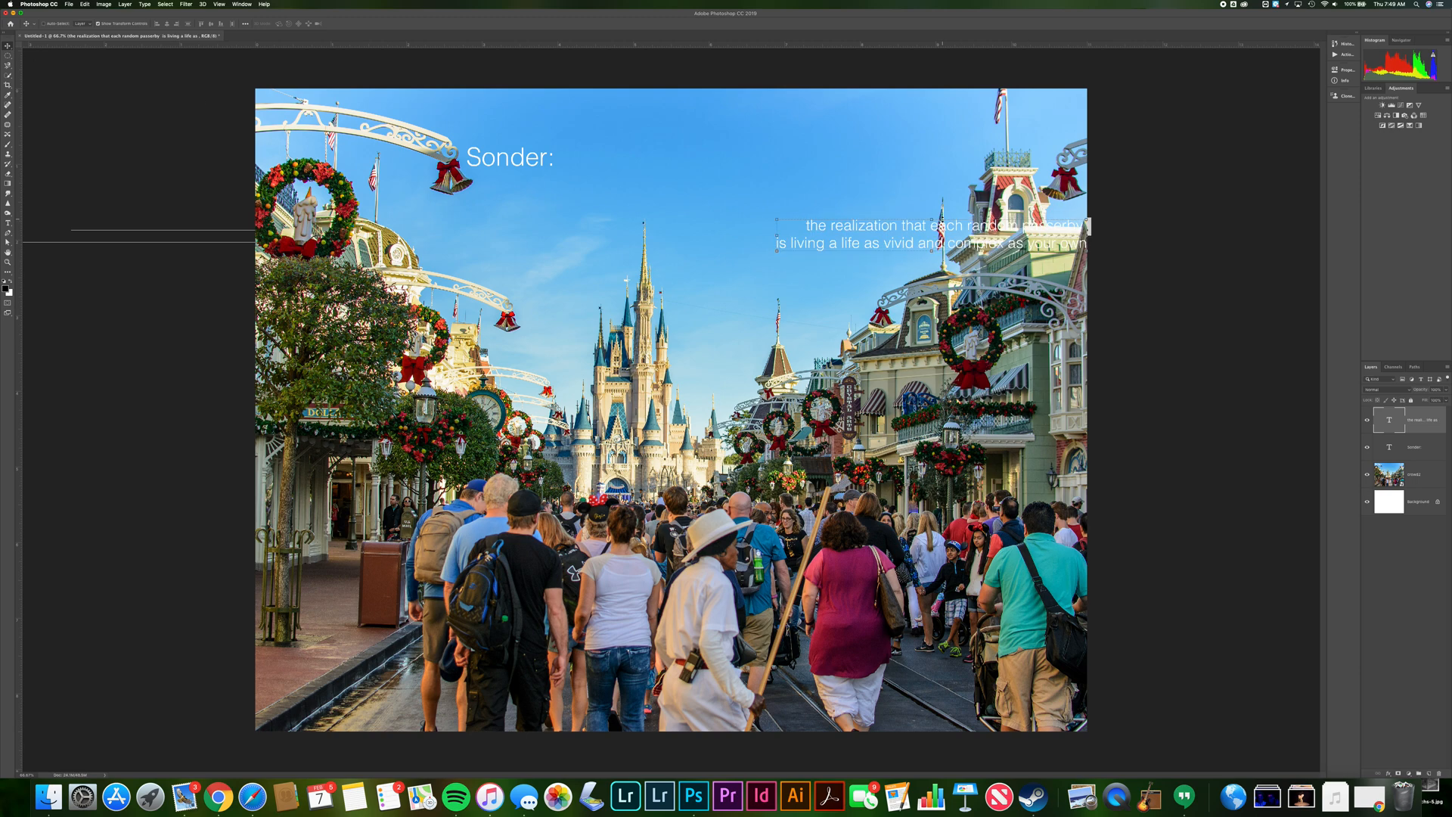
{"action": "left_click_drag", "start_coordinate": [952, 229], "coordinate": [613, 216]}
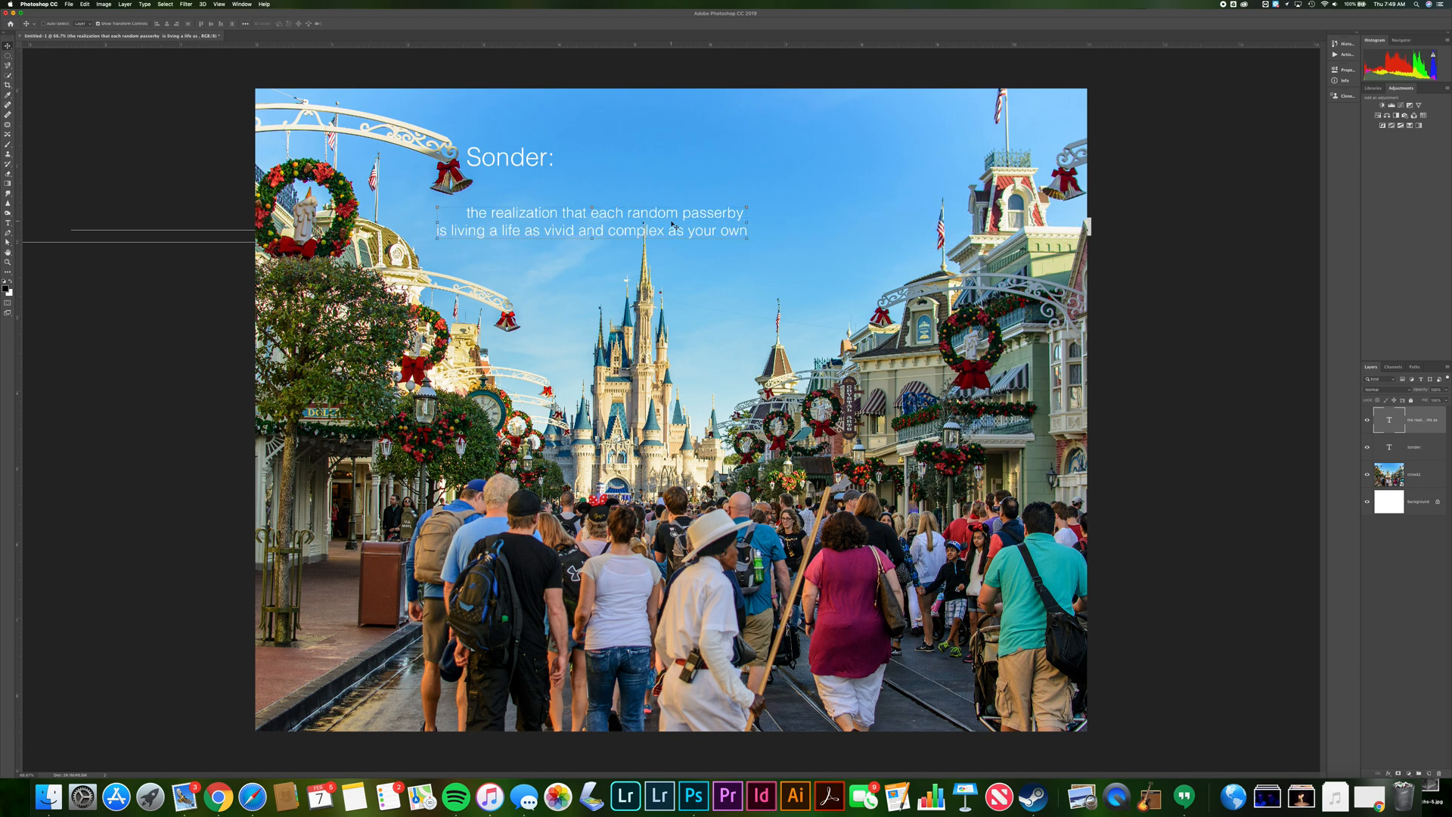
{"action": "key", "text": "t"}
{"action": "left_click", "coordinate": [671, 218]}
{"action": "triple_click", "coordinate": [671, 216]}
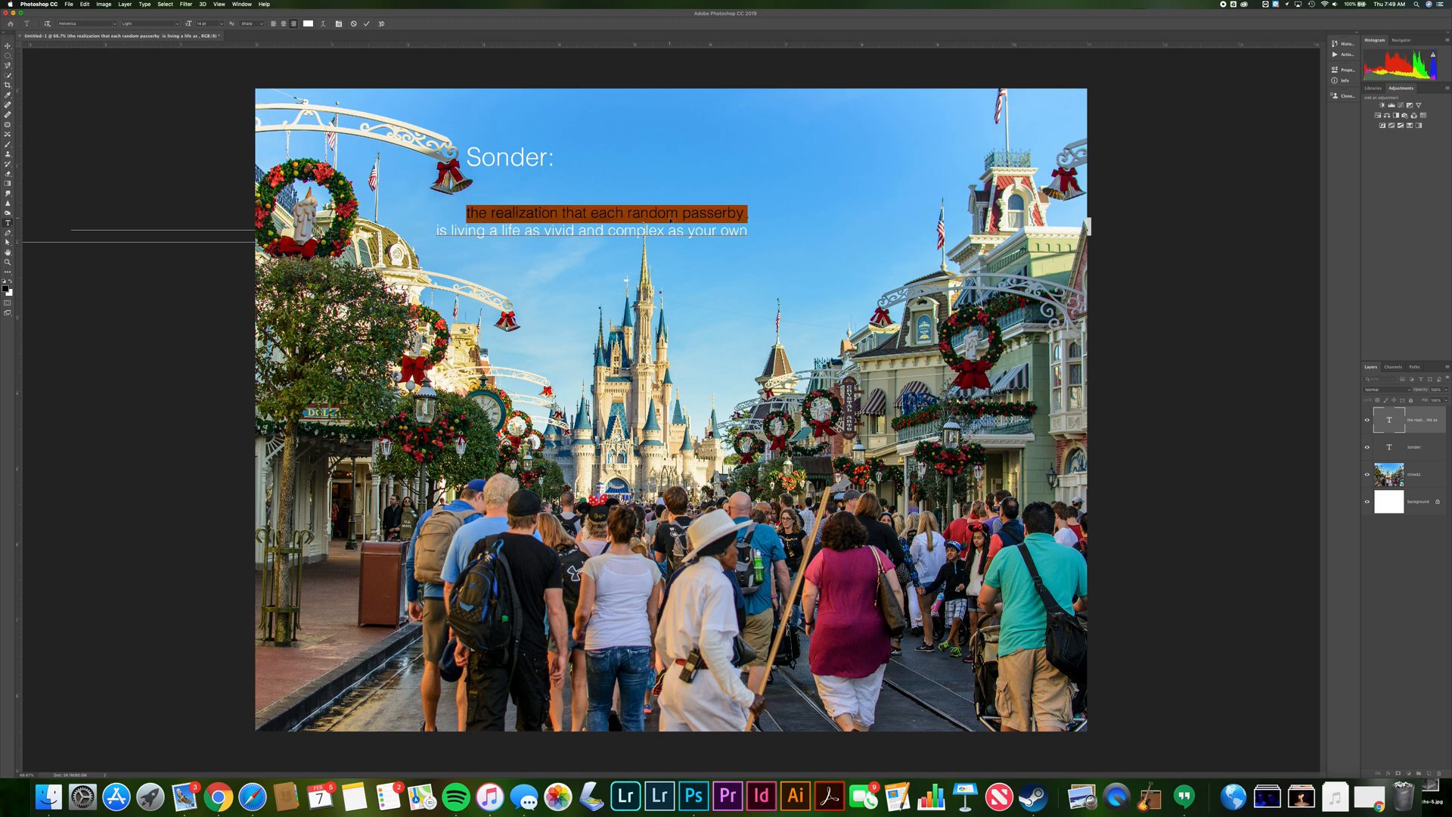
{"action": "key", "text": "super+a"}
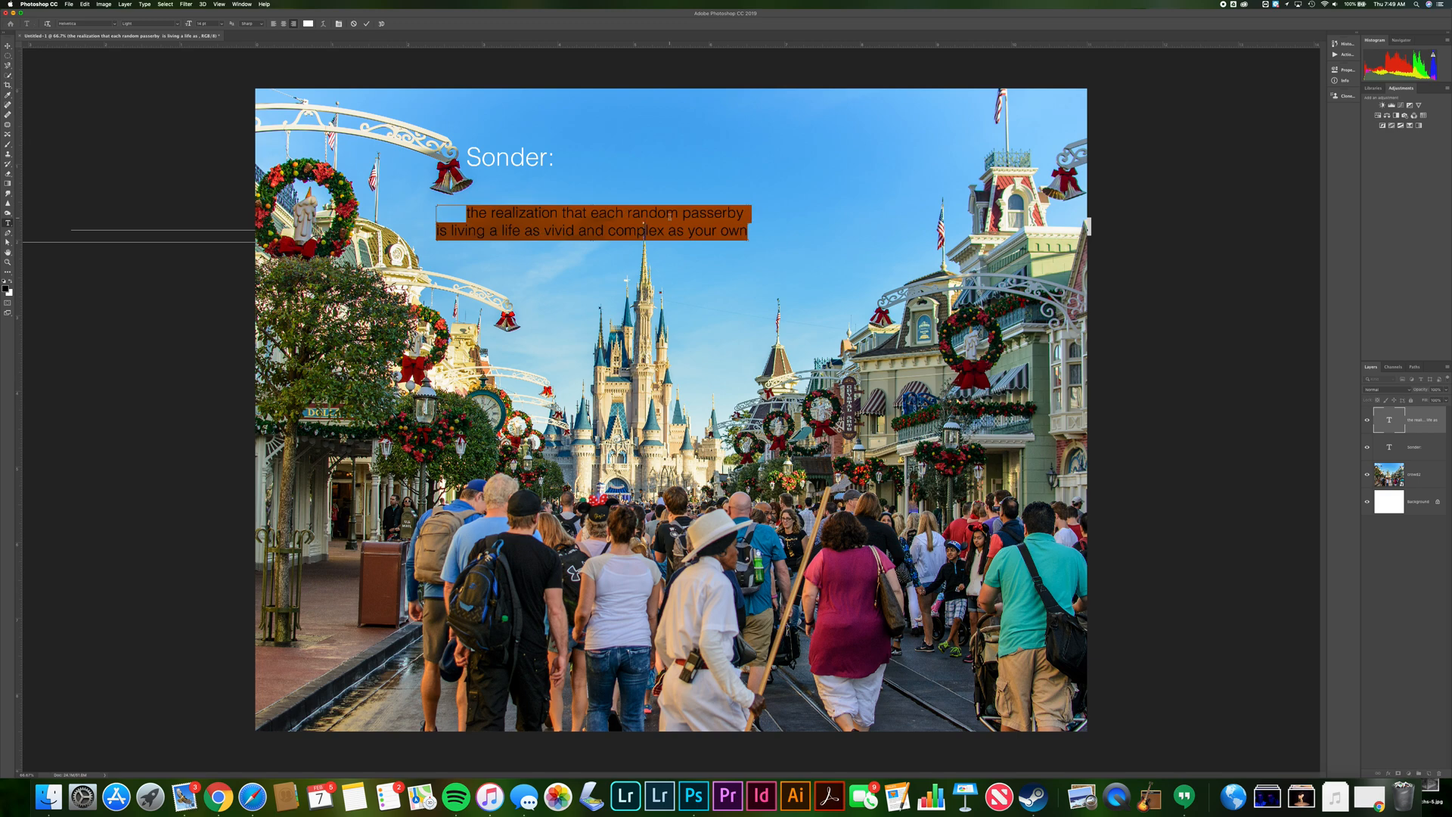
{"action": "left_click", "coordinate": [274, 26]}
{"action": "left_click", "coordinate": [293, 23]}
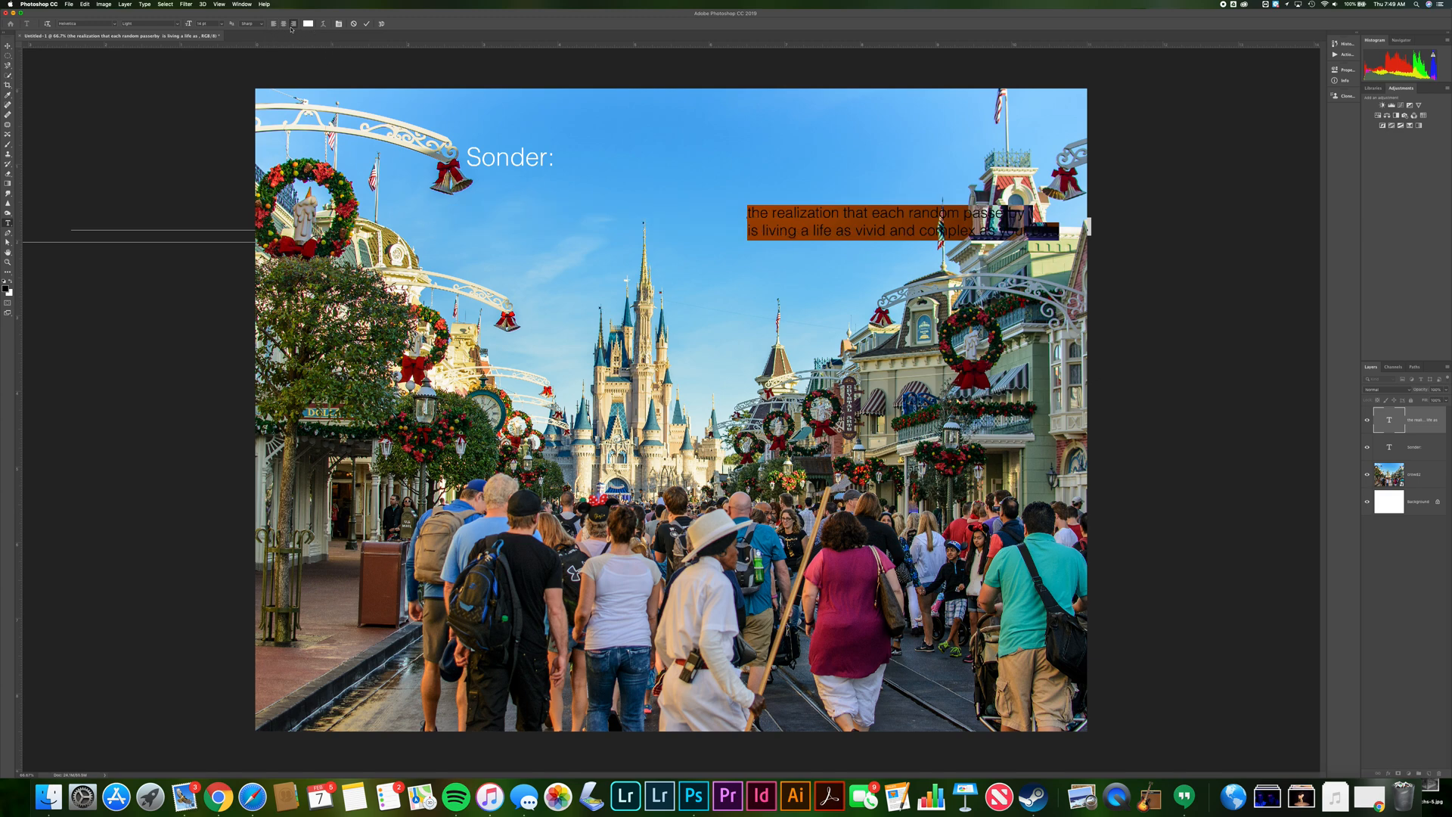
{"action": "left_click", "coordinate": [285, 24]}
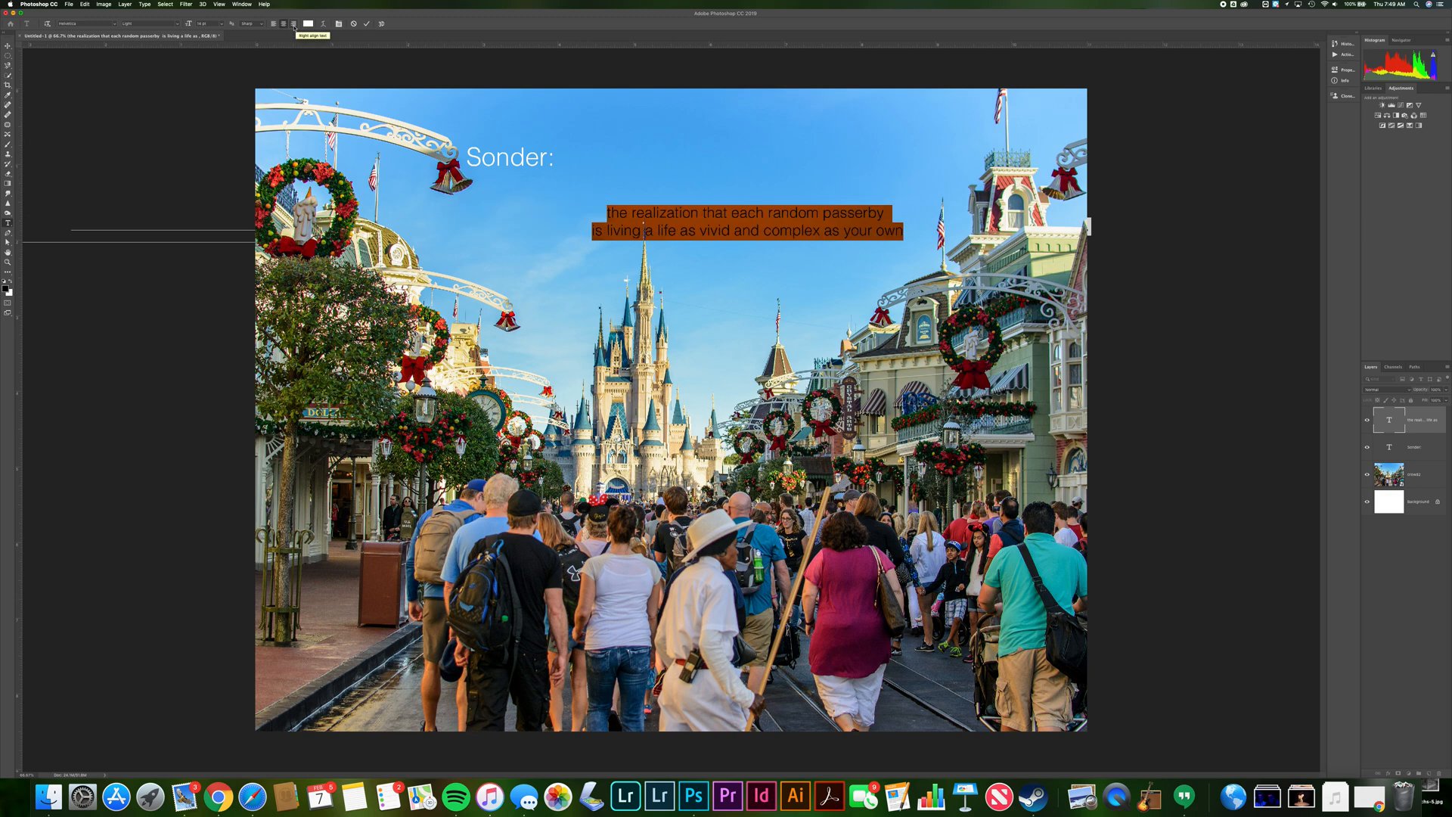
{"action": "left_click", "coordinate": [273, 27]}
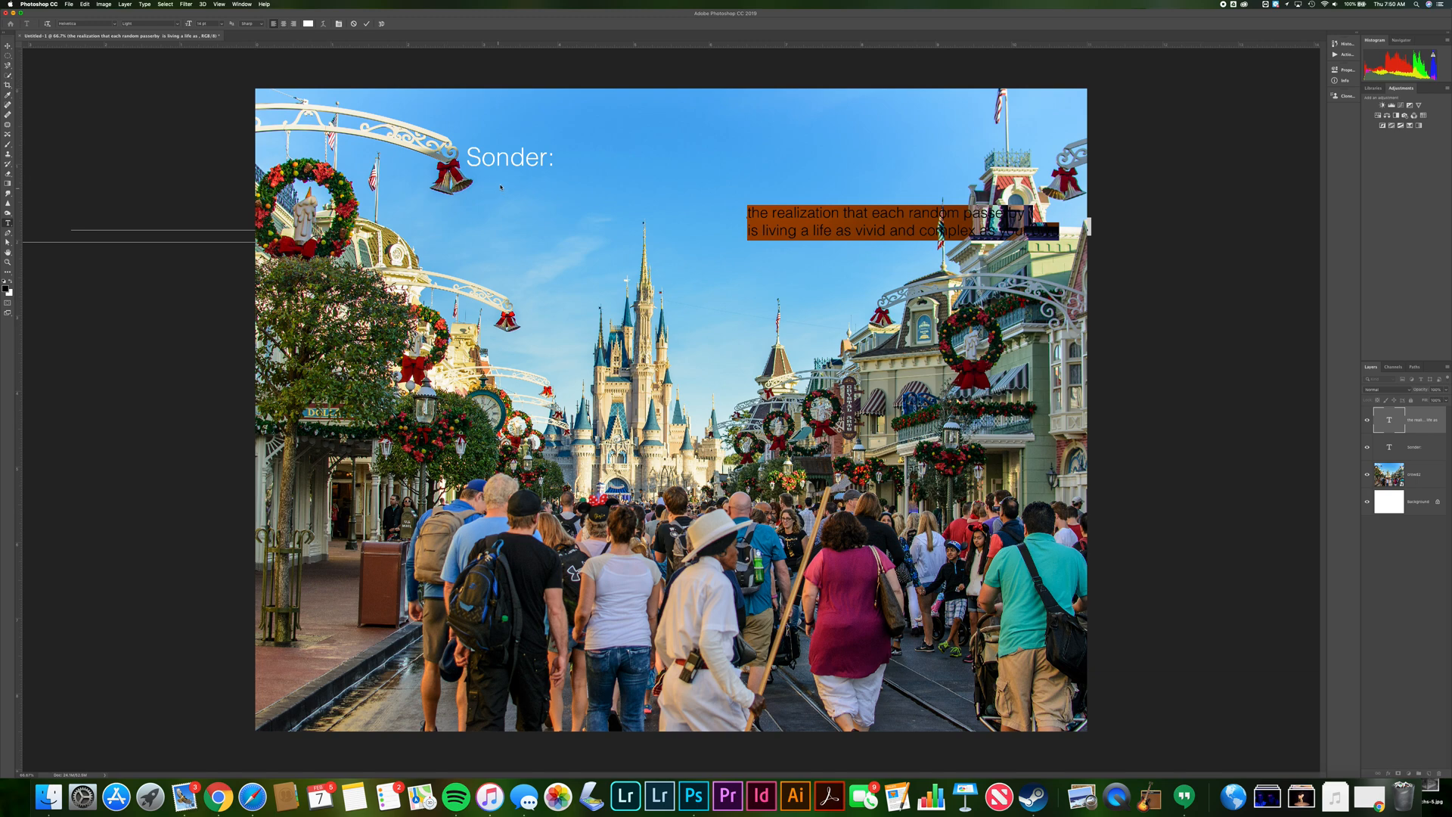
Move the definition text directly beneath the "Sonder:" title, lined up with its left edge
{"action": "left_click", "coordinate": [8, 45]}
{"action": "left_click_drag", "start_coordinate": [853, 216], "coordinate": [576, 184]}
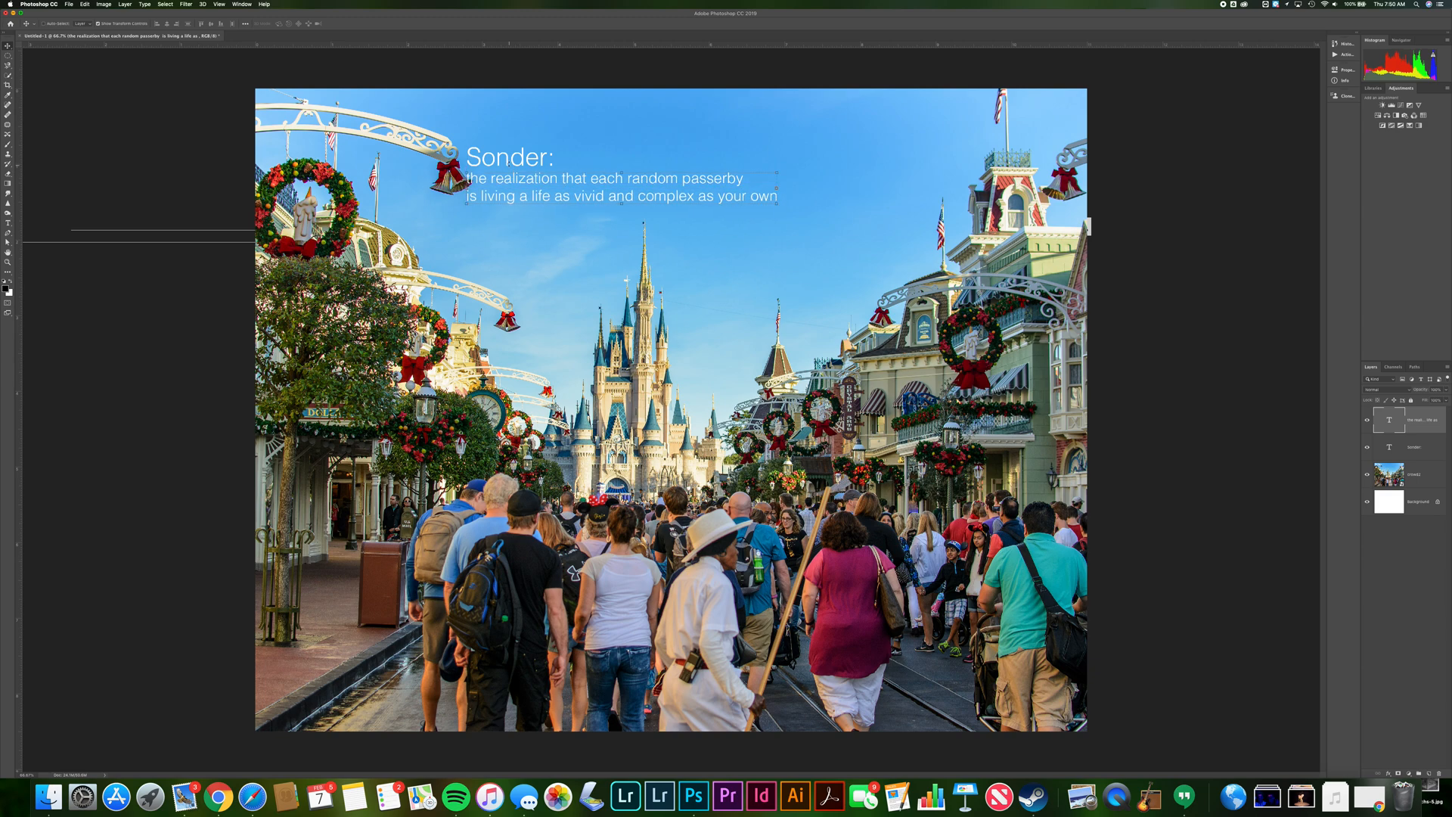
Select the word "Sonder" in the title and search the installed fonts for a Disney-style font
{"action": "double_click", "coordinate": [506, 159]}
{"action": "double_click", "coordinate": [507, 159]}
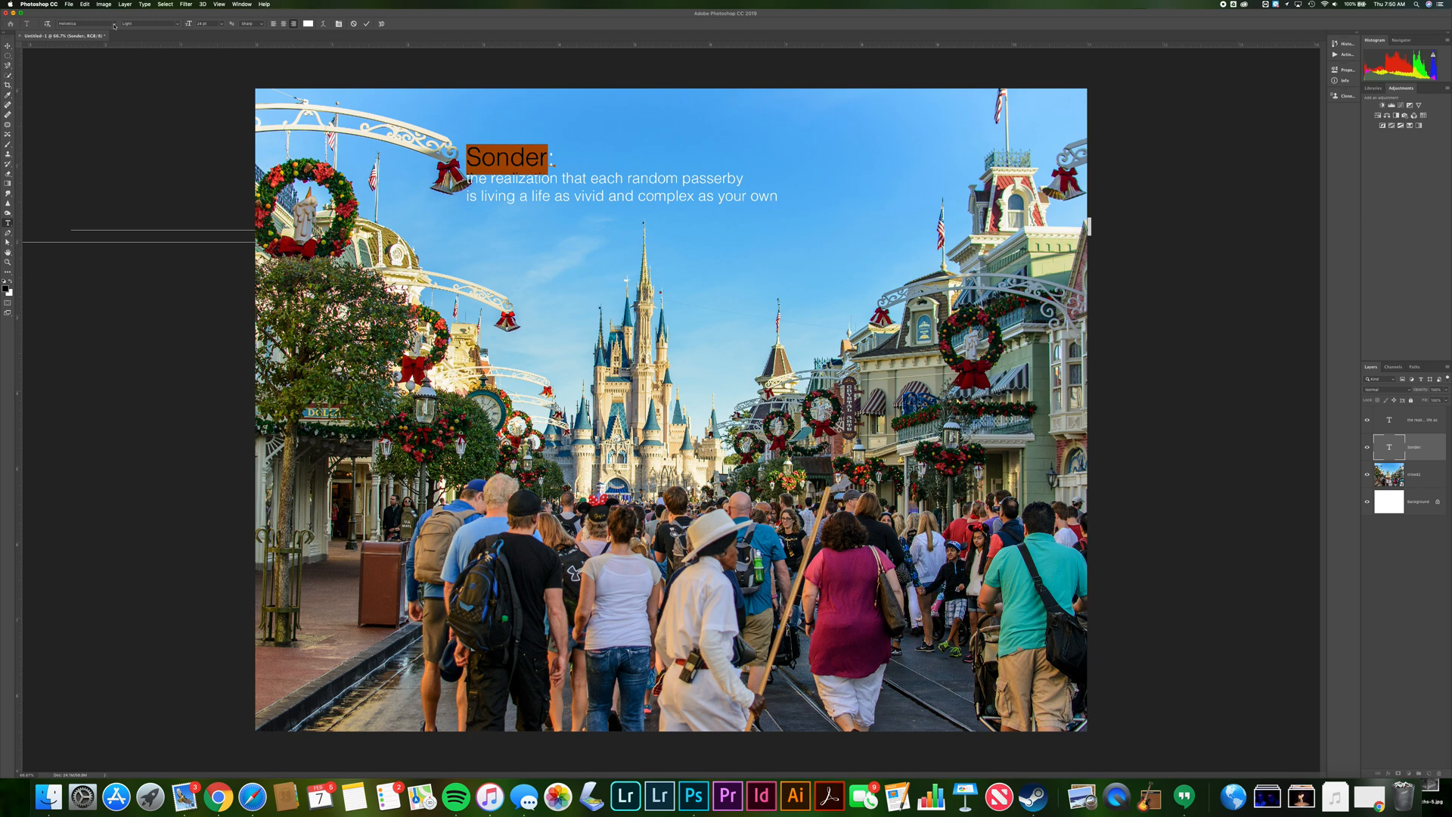
{"action": "left_click", "coordinate": [114, 26]}
{"action": "scroll", "coordinate": [153, 366], "scroll_direction": "down", "scroll_amount": 3}
{"action": "scroll", "coordinate": [152, 366], "scroll_direction": "down", "scroll_amount": 10}
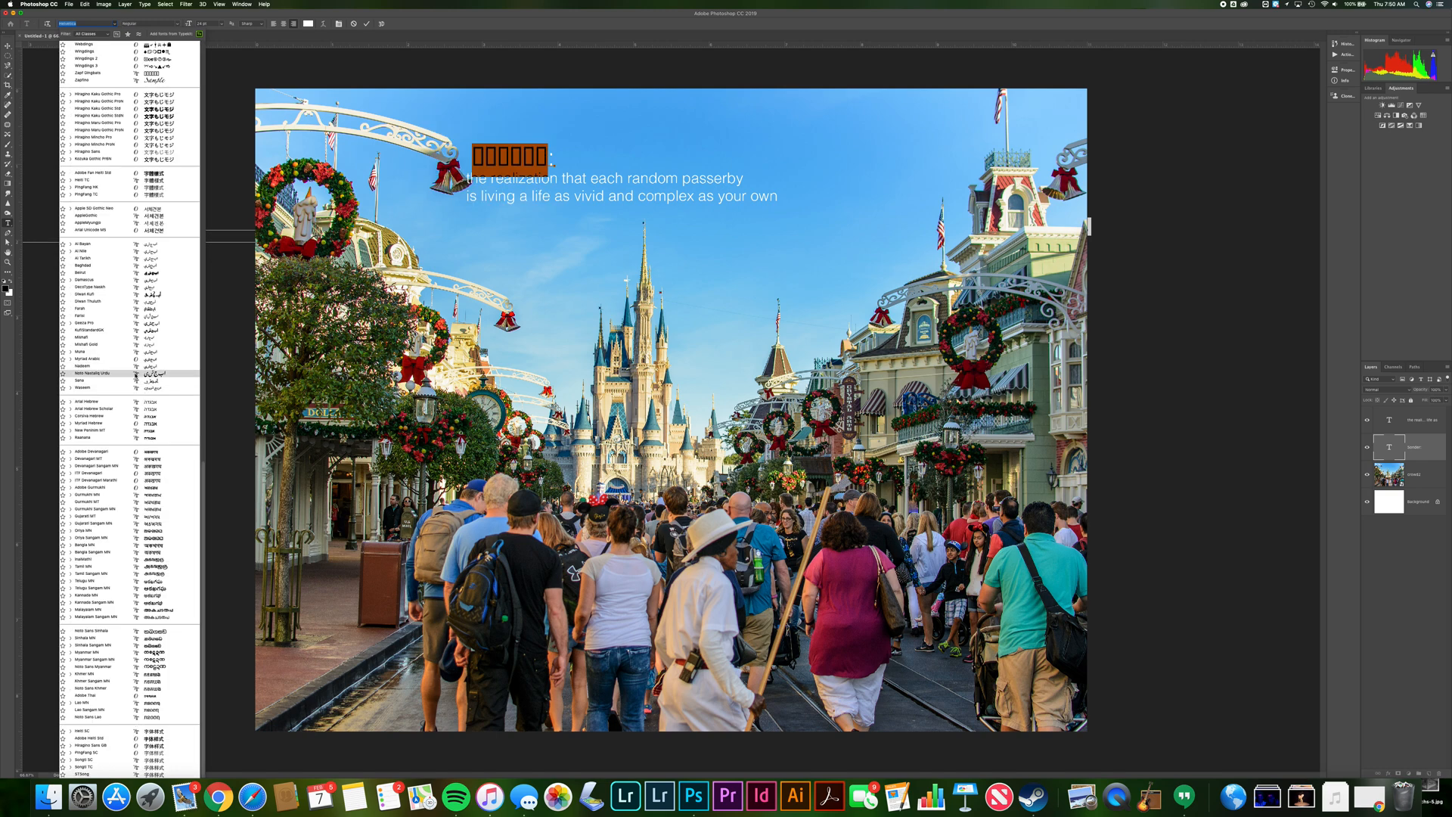
{"action": "scroll", "coordinate": [137, 378], "scroll_direction": "up", "scroll_amount": 15}
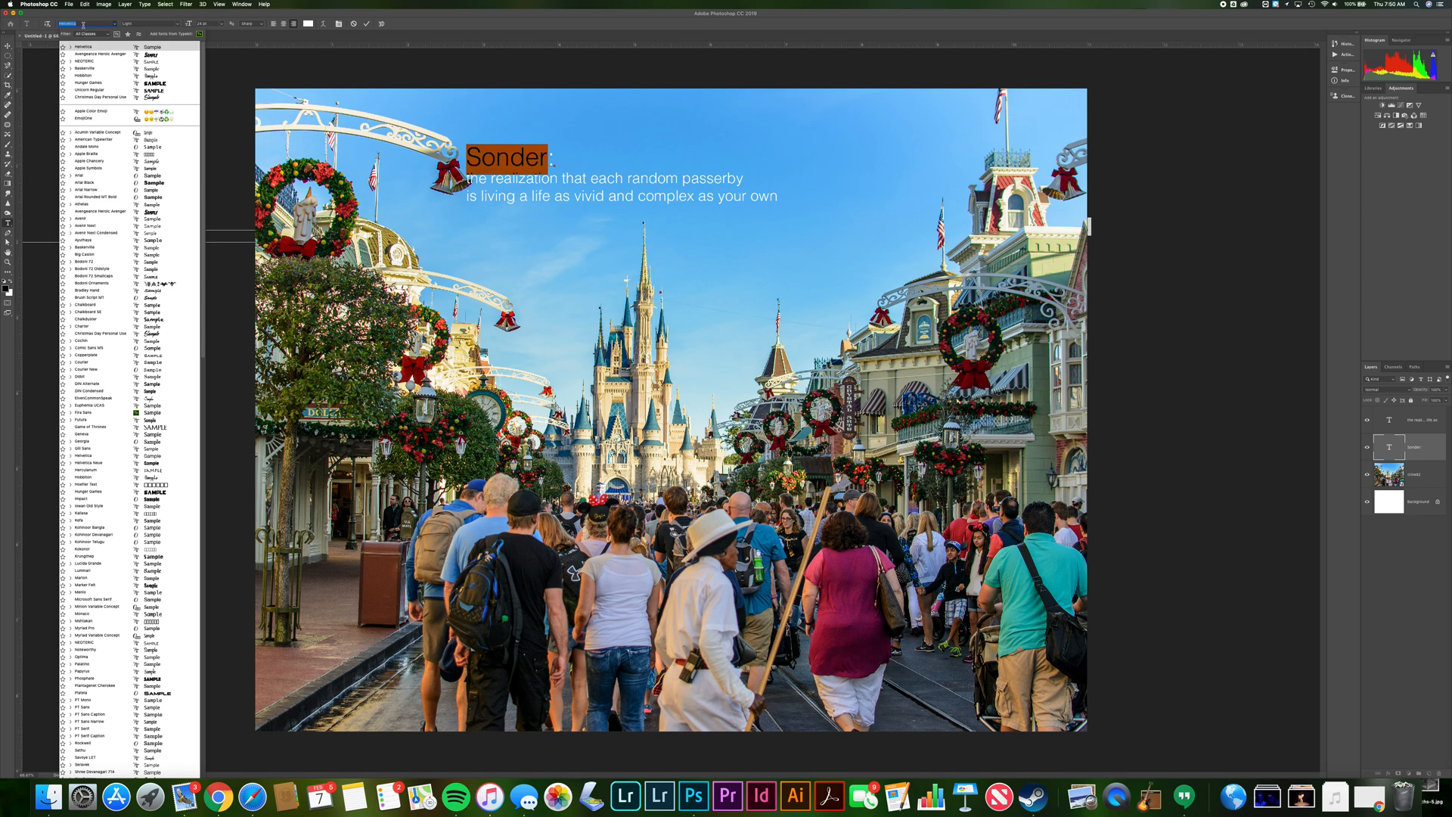
{"action": "type", "text": "sol"}
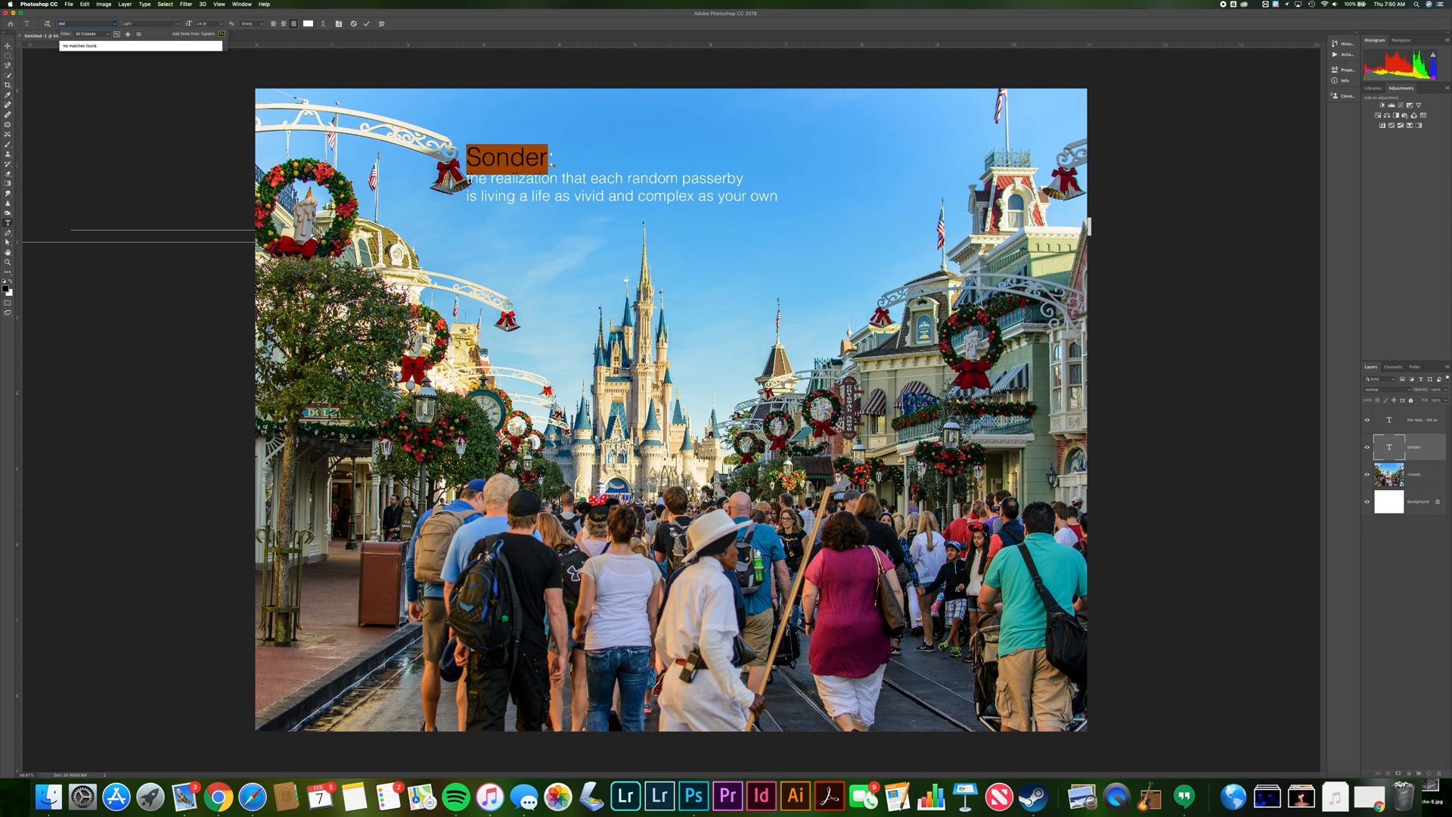
{"action": "key", "text": "BackSpace"}
{"action": "key", "text": "BackSpace"}
{"action": "key", "text": "BackSpace"}
{"action": "type", "text": "dis"}
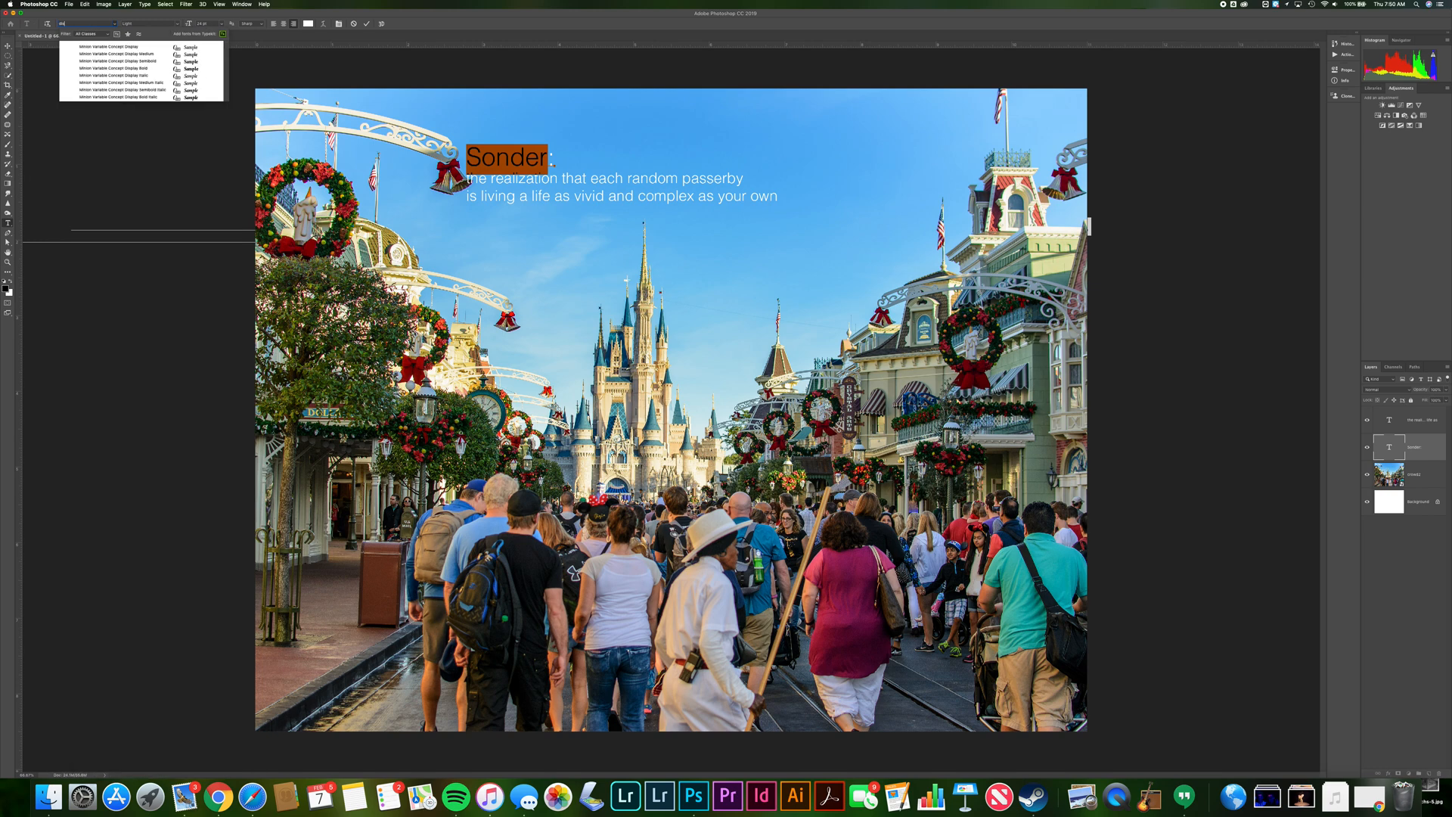
{"action": "type", "text": "n"}
{"action": "key", "text": "BackSpace"}
{"action": "key", "text": "BackSpace"}
{"action": "key", "text": "BackSpace"}
{"action": "key", "text": "BackSpace"}
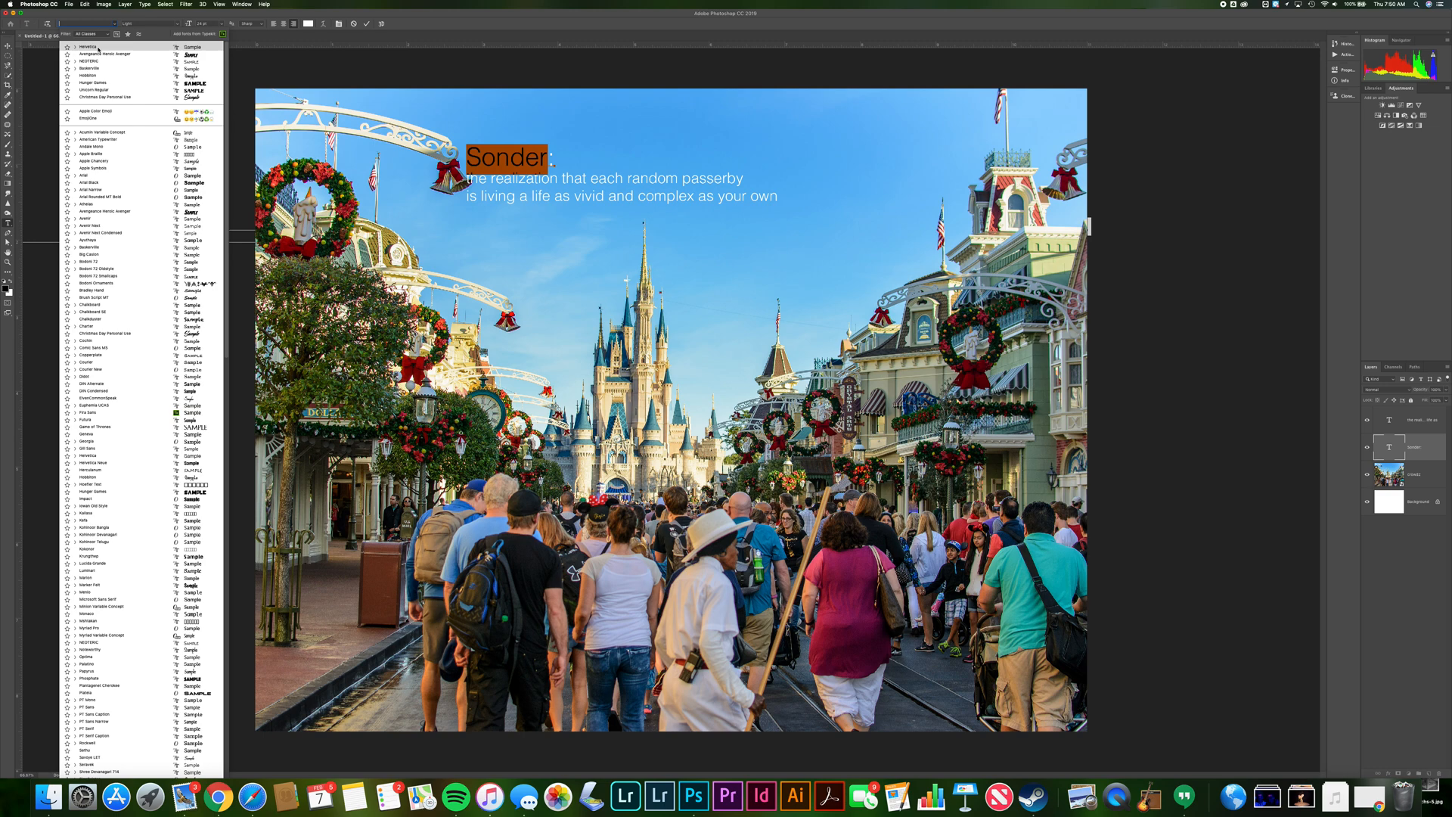
Switch to Chrome, search Google for "dafont" and open the dafont website
{"action": "left_click", "coordinate": [217, 797]}
{"action": "left_click", "coordinate": [889, 18]}
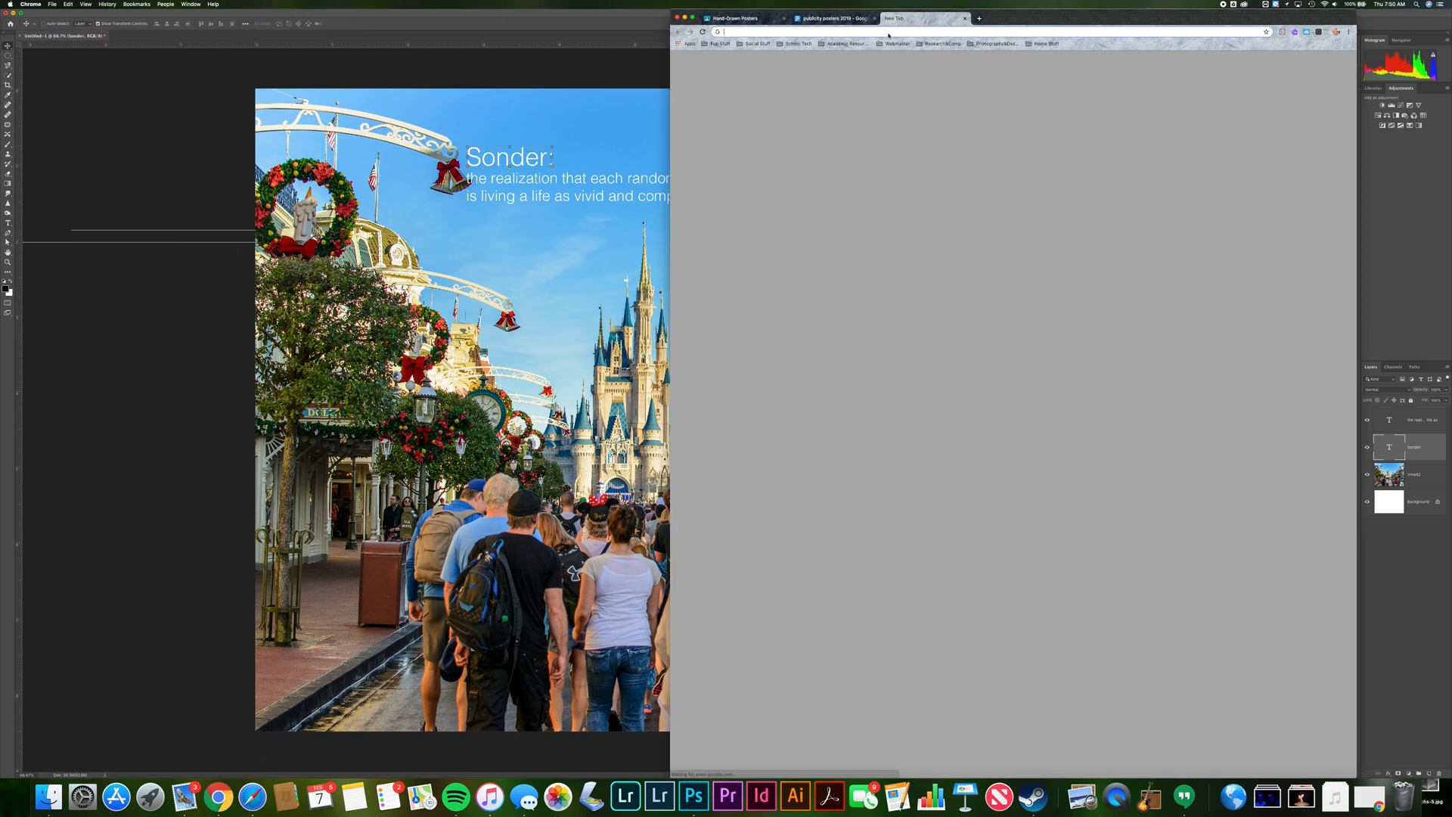
{"action": "type", "text": "dafont"}
{"action": "key", "text": "Return"}
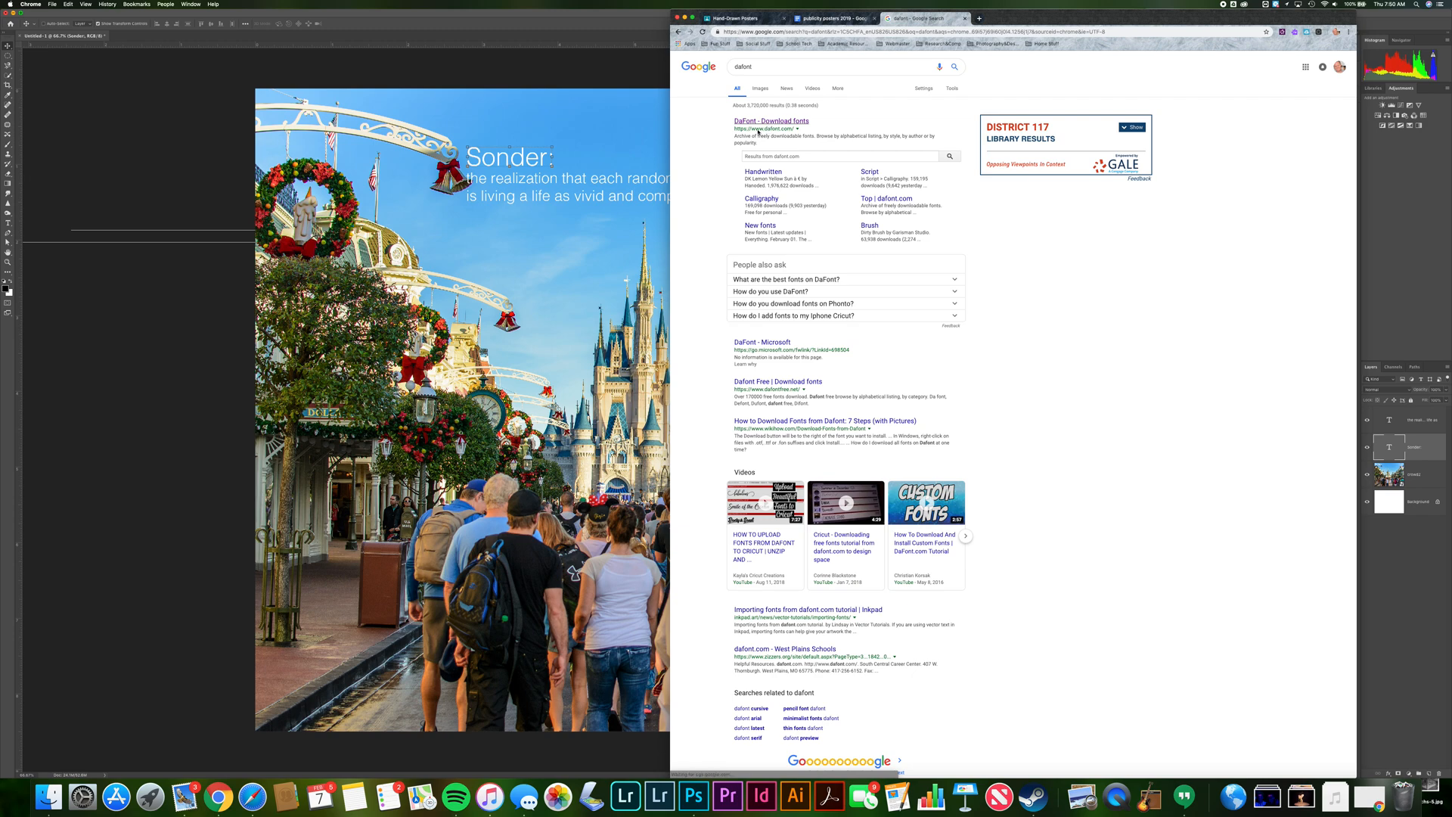
{"action": "left_click", "coordinate": [760, 122]}
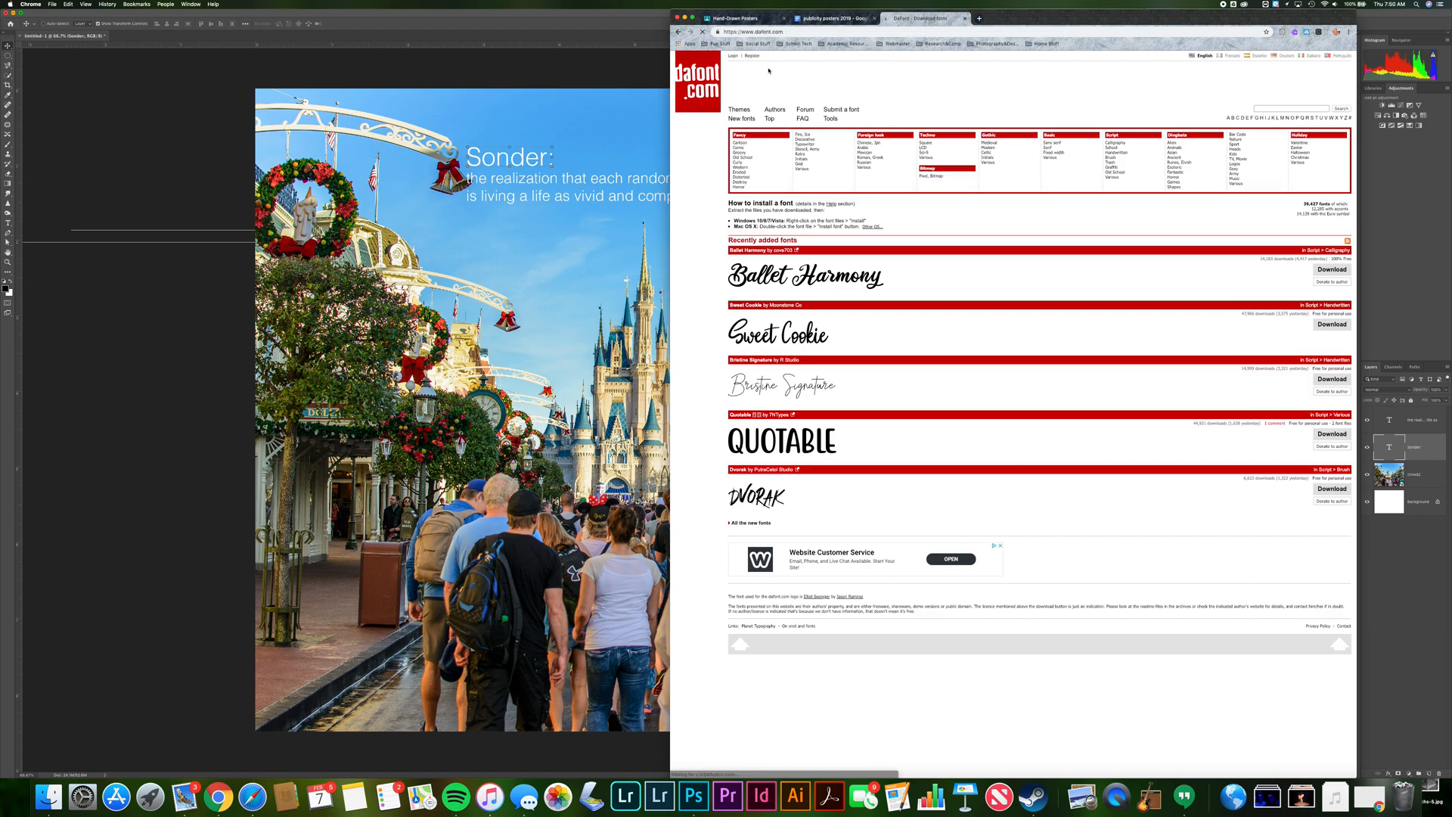
Search dafont for "disney" and download the Waltograph font
{"action": "left_click", "coordinate": [1290, 109]}
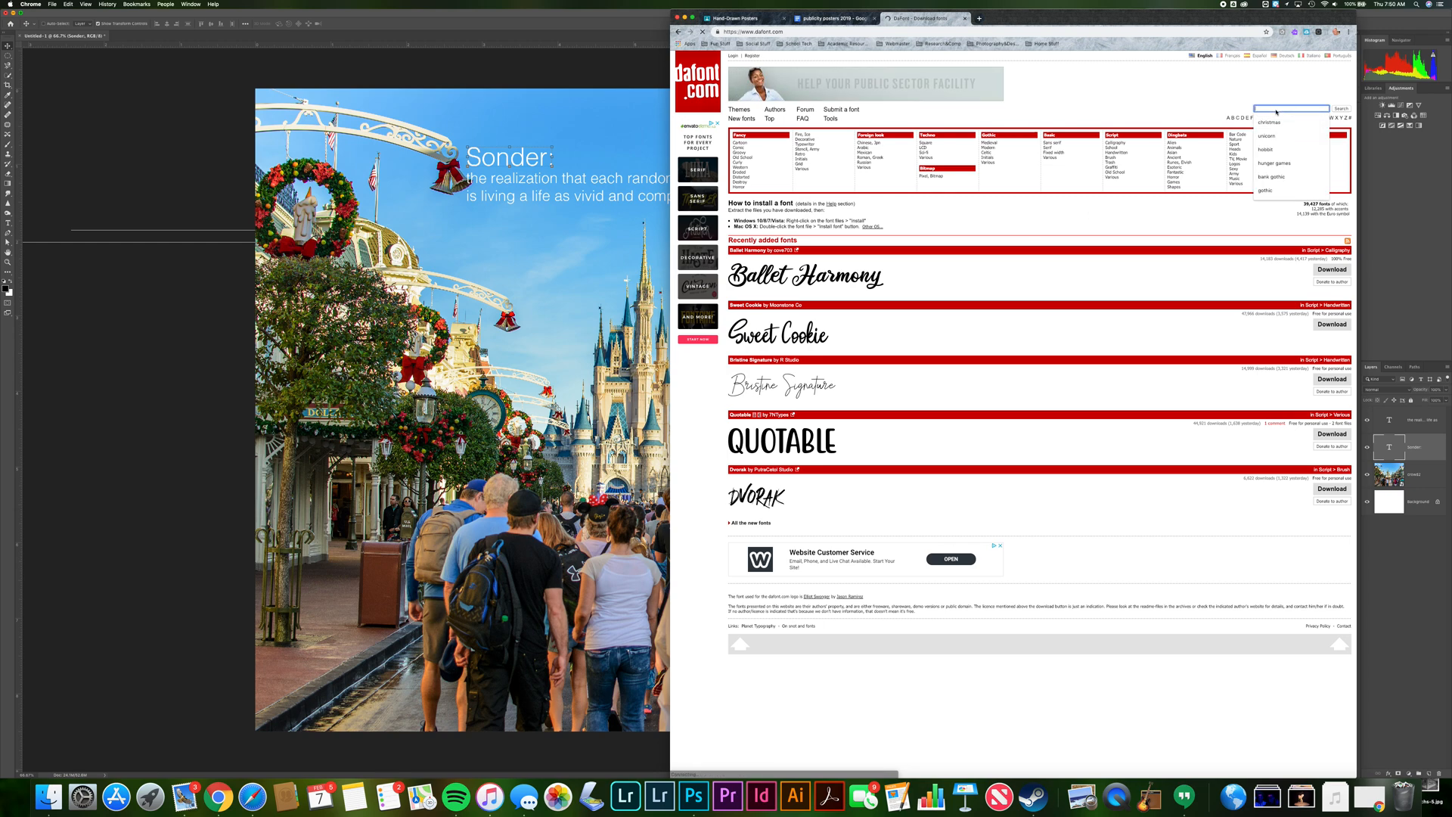
{"action": "type", "text": "disney"}
{"action": "key", "text": "Return"}
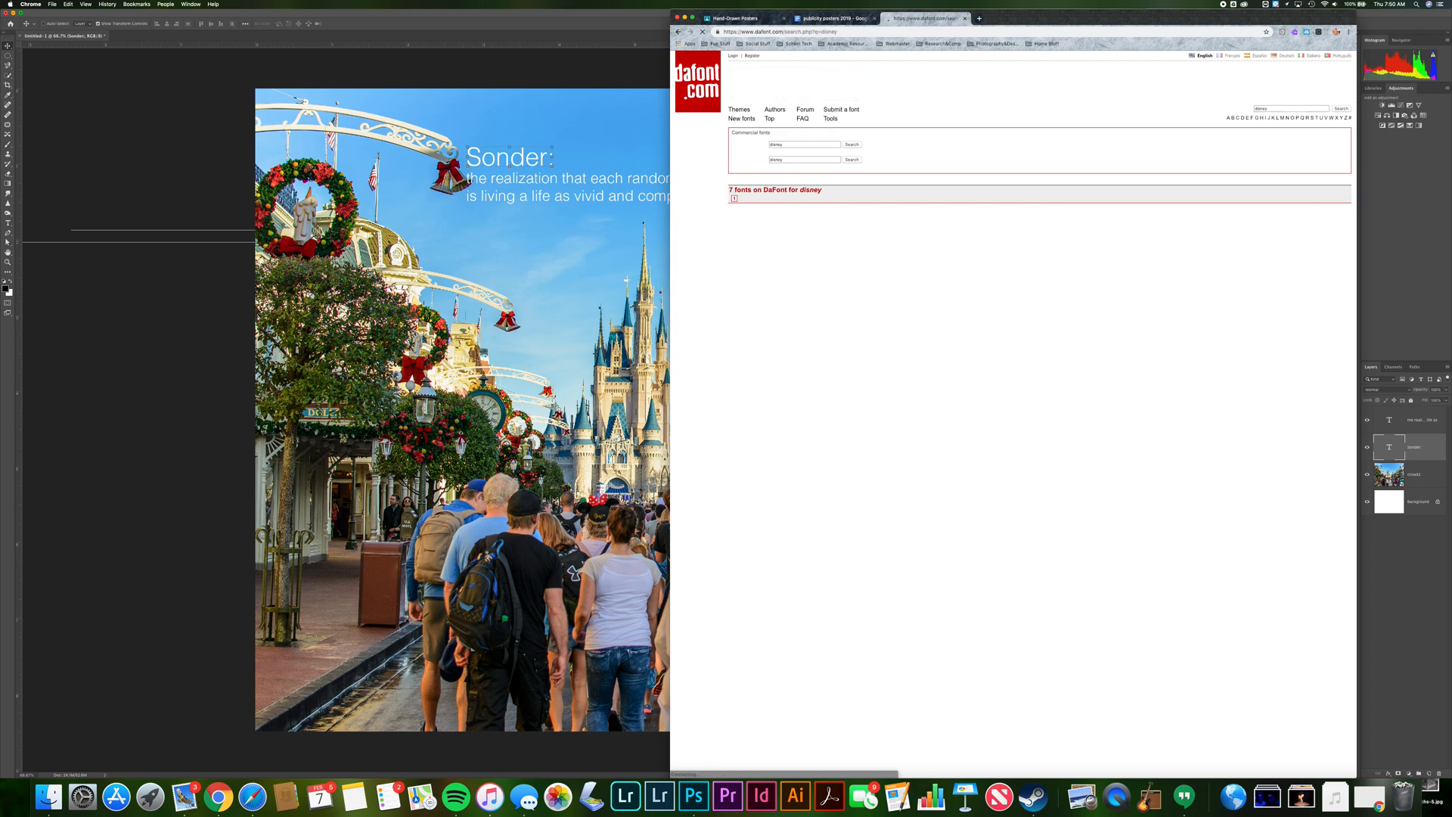
{"action": "left_click", "coordinate": [1332, 310]}
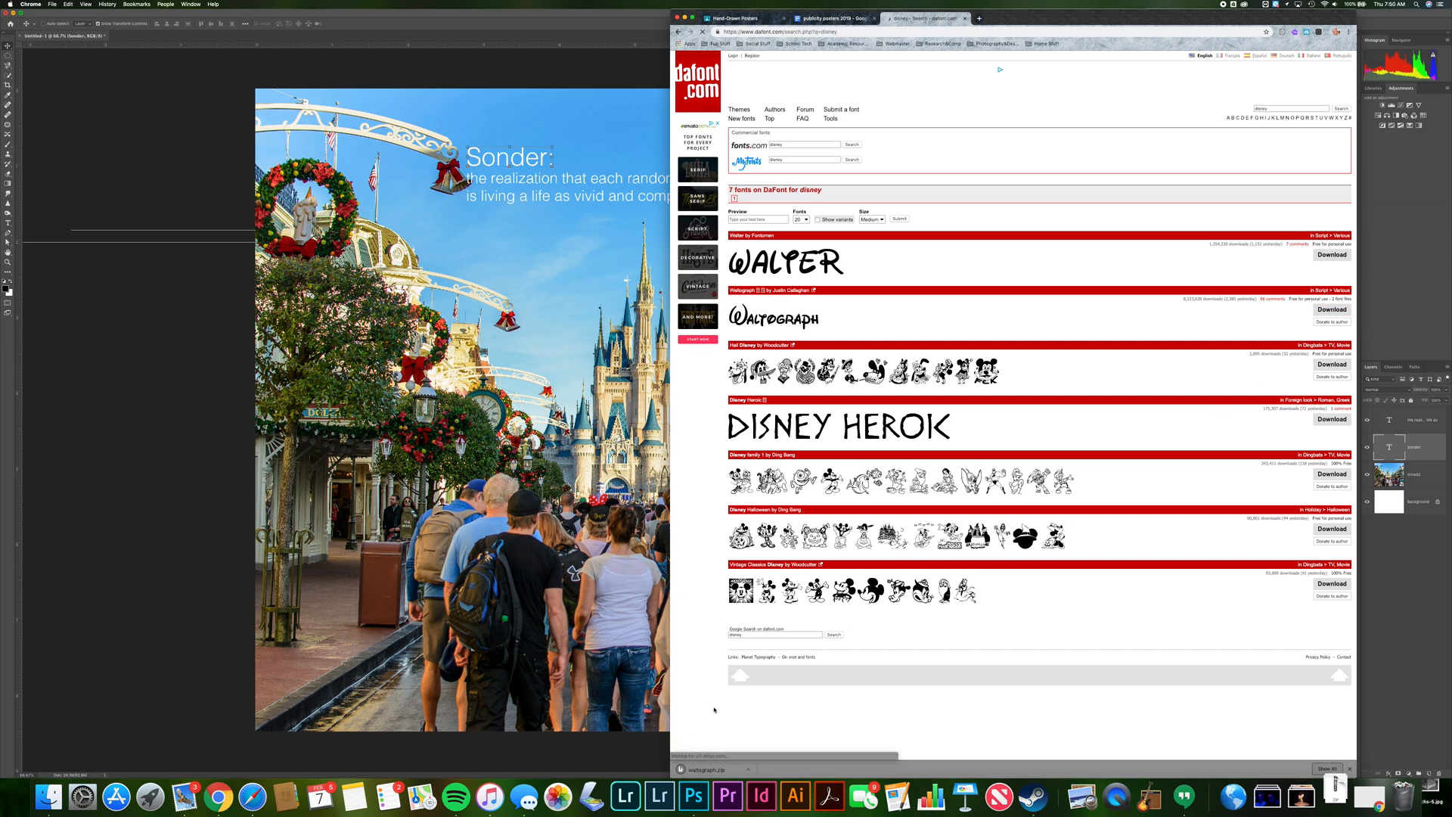
Open the downloaded Waltograph folder and install the Waltograph UI font file
{"action": "left_click", "coordinate": [716, 770]}
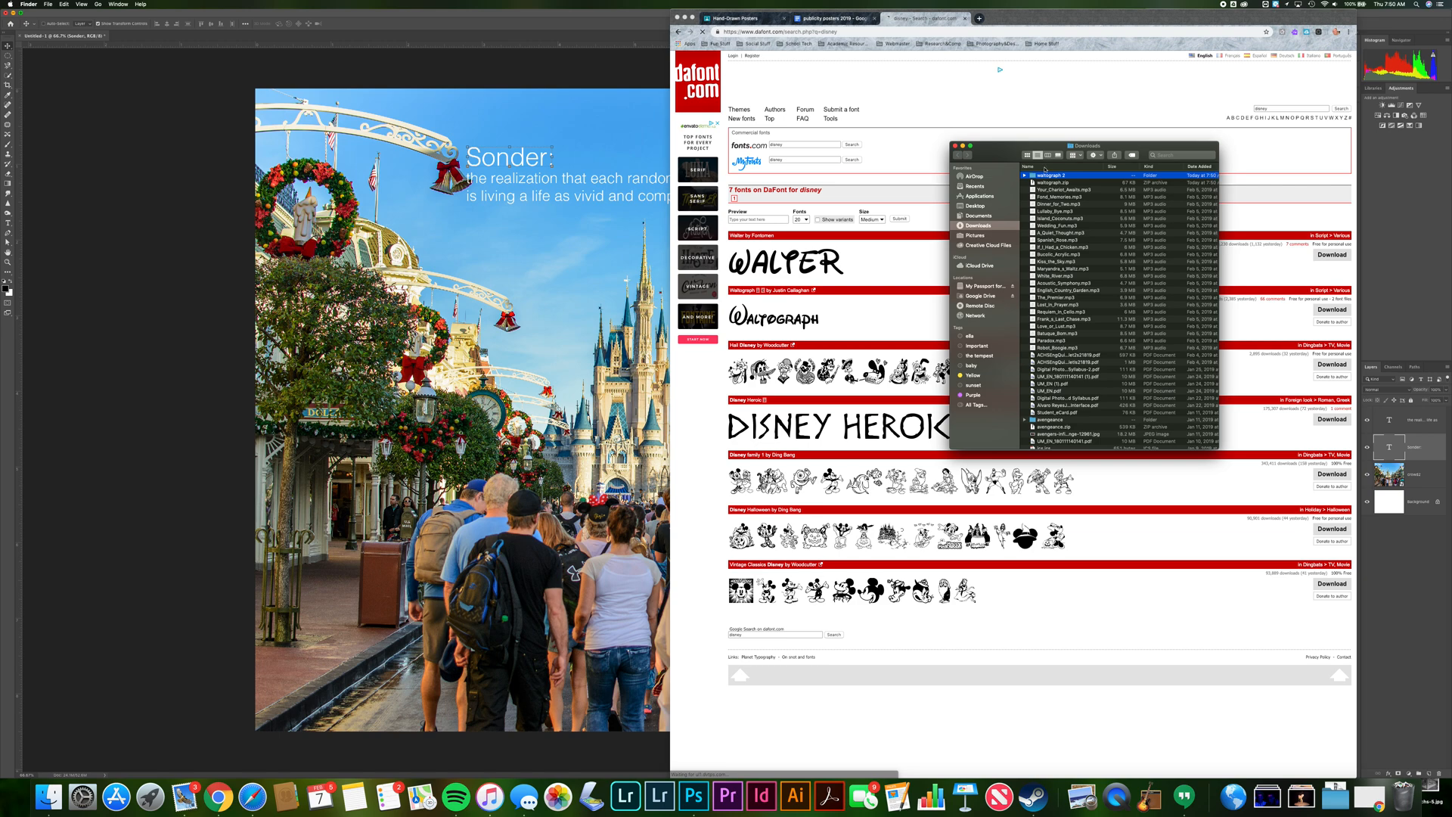
{"action": "left_click", "coordinate": [1025, 176]}
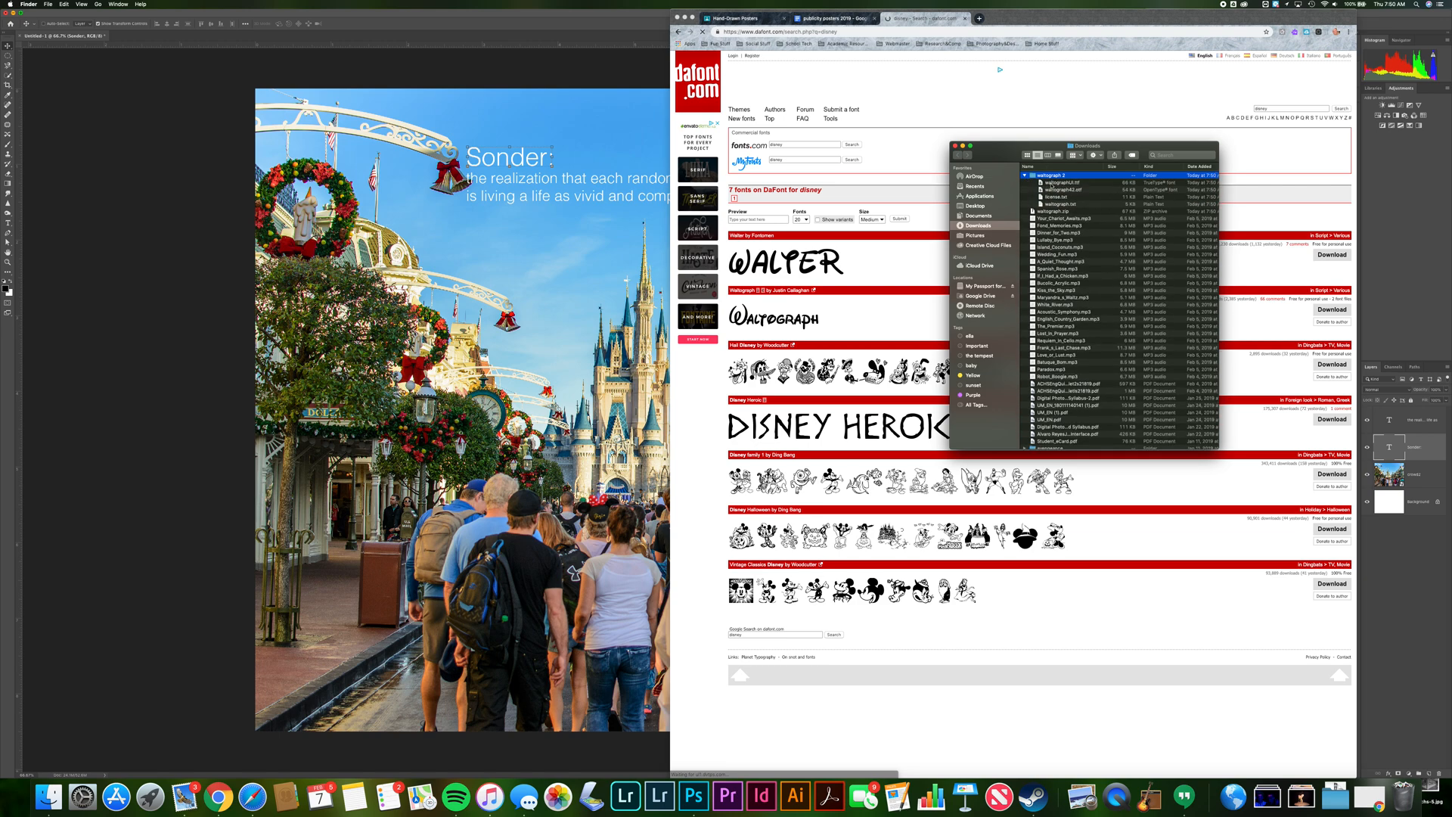
{"action": "double_click", "coordinate": [1052, 183]}
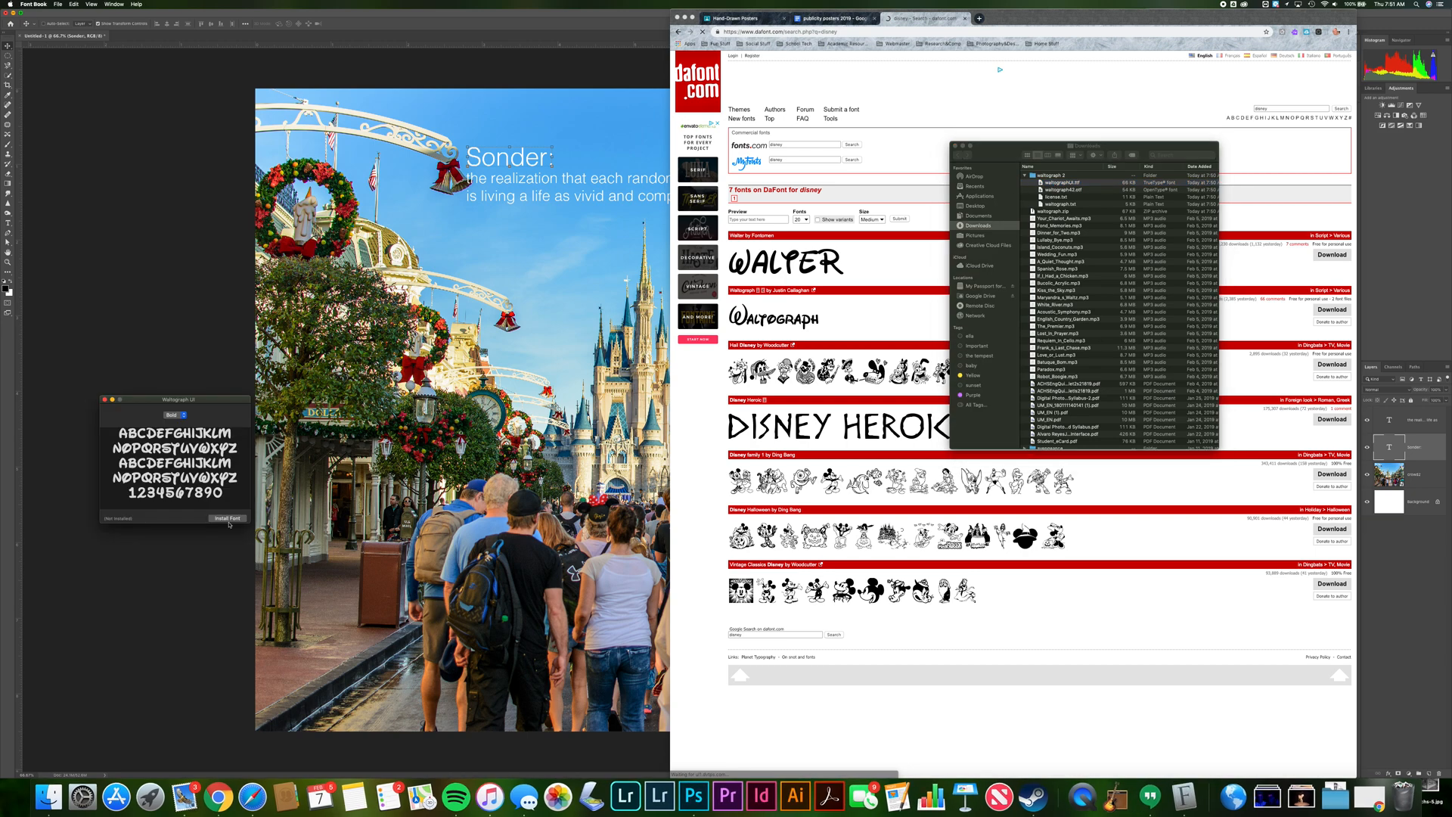
{"action": "left_click", "coordinate": [225, 519]}
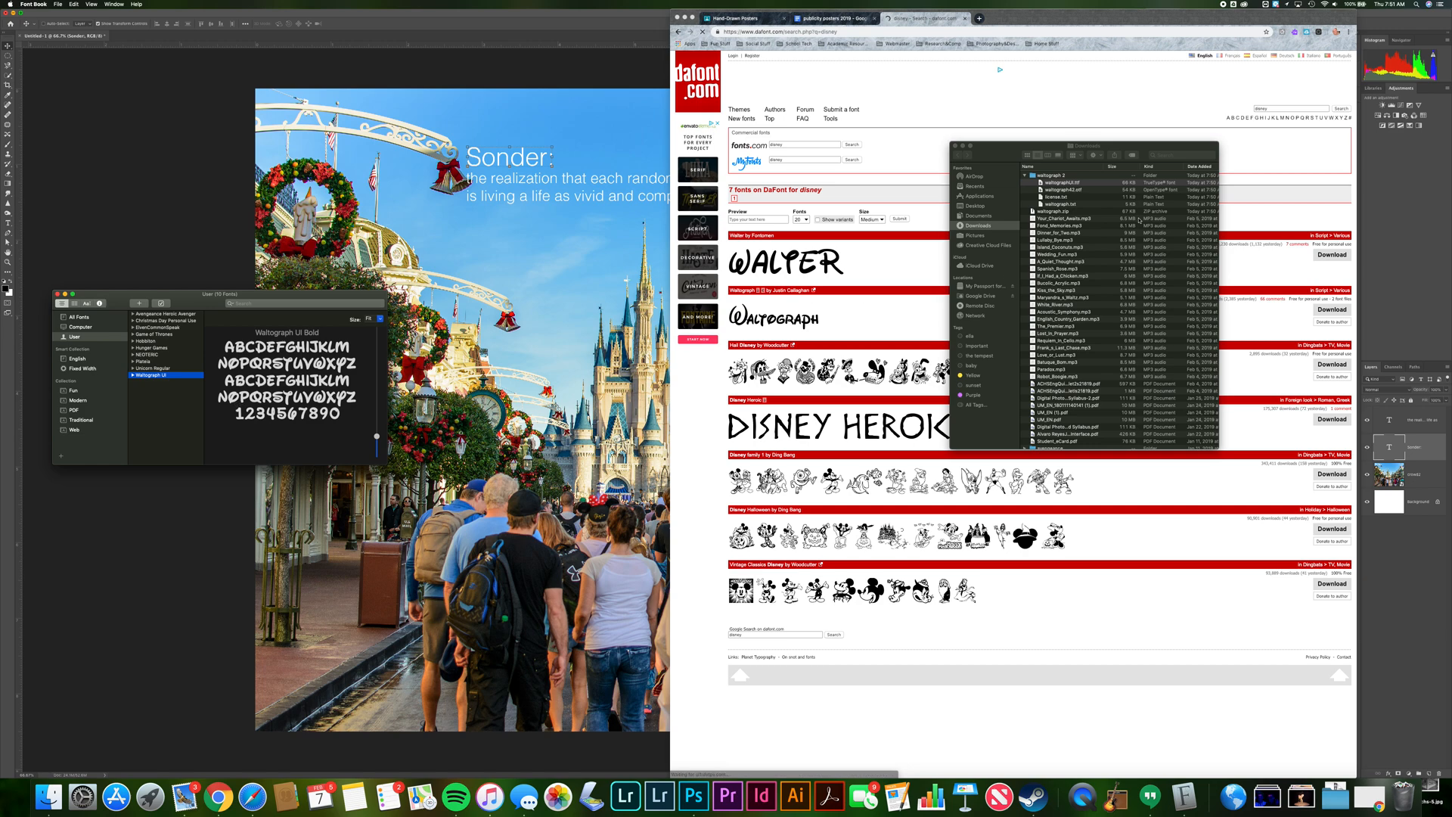
Install the regular Waltograph font file and close the Font Book window
{"action": "double_click", "coordinate": [1065, 190]}
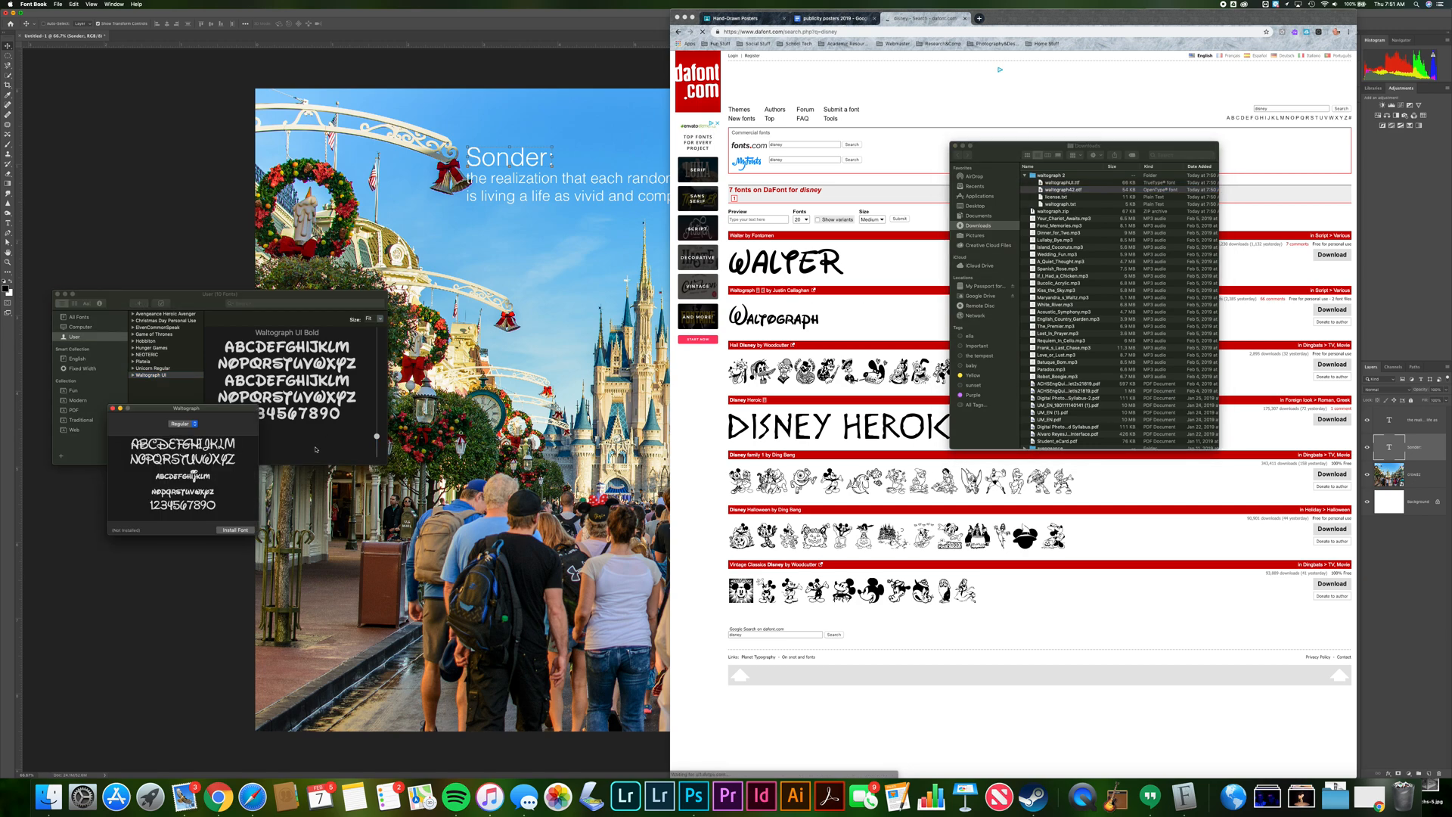
{"action": "left_click", "coordinate": [239, 530]}
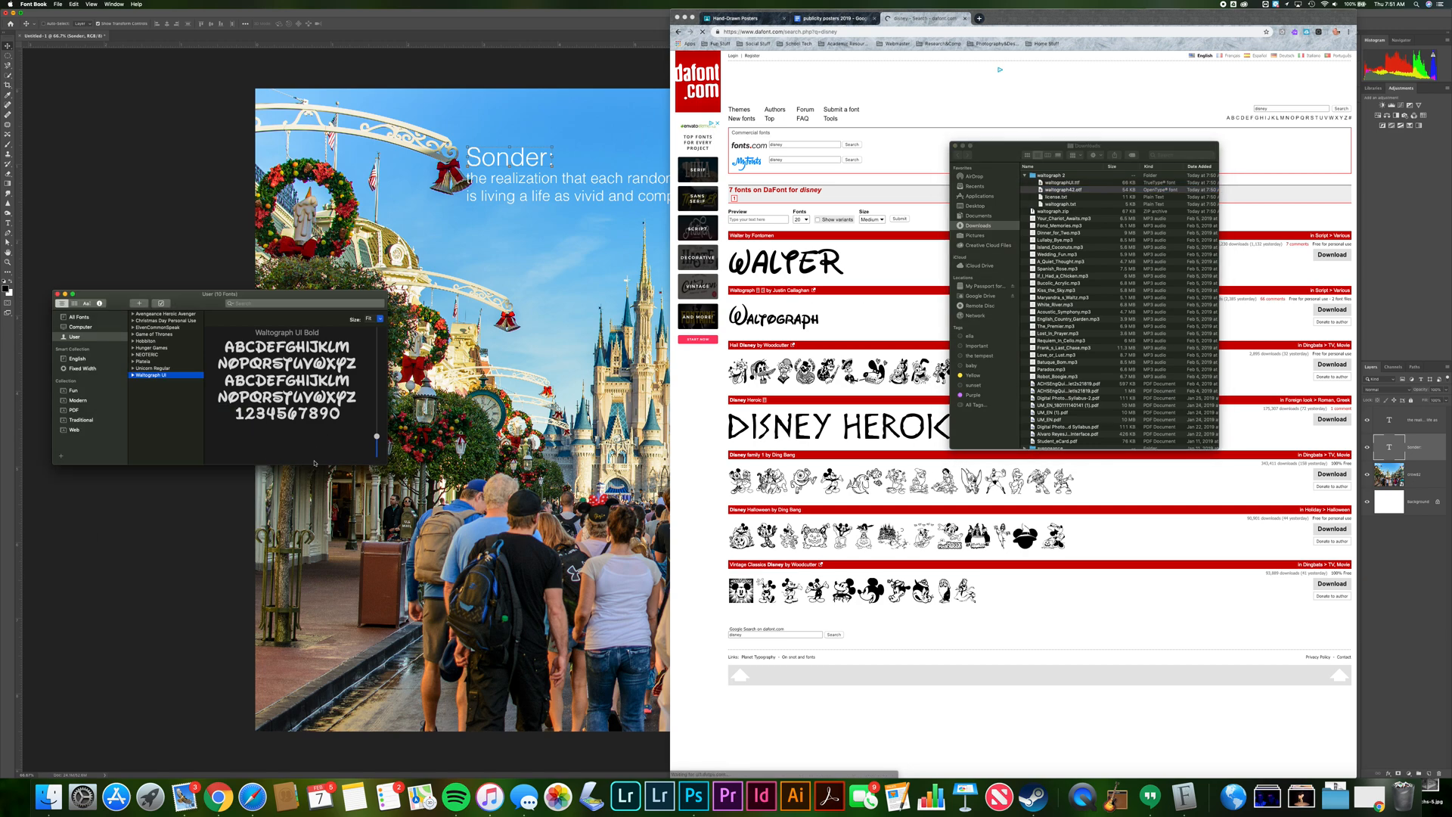
{"action": "left_click", "coordinate": [57, 294]}
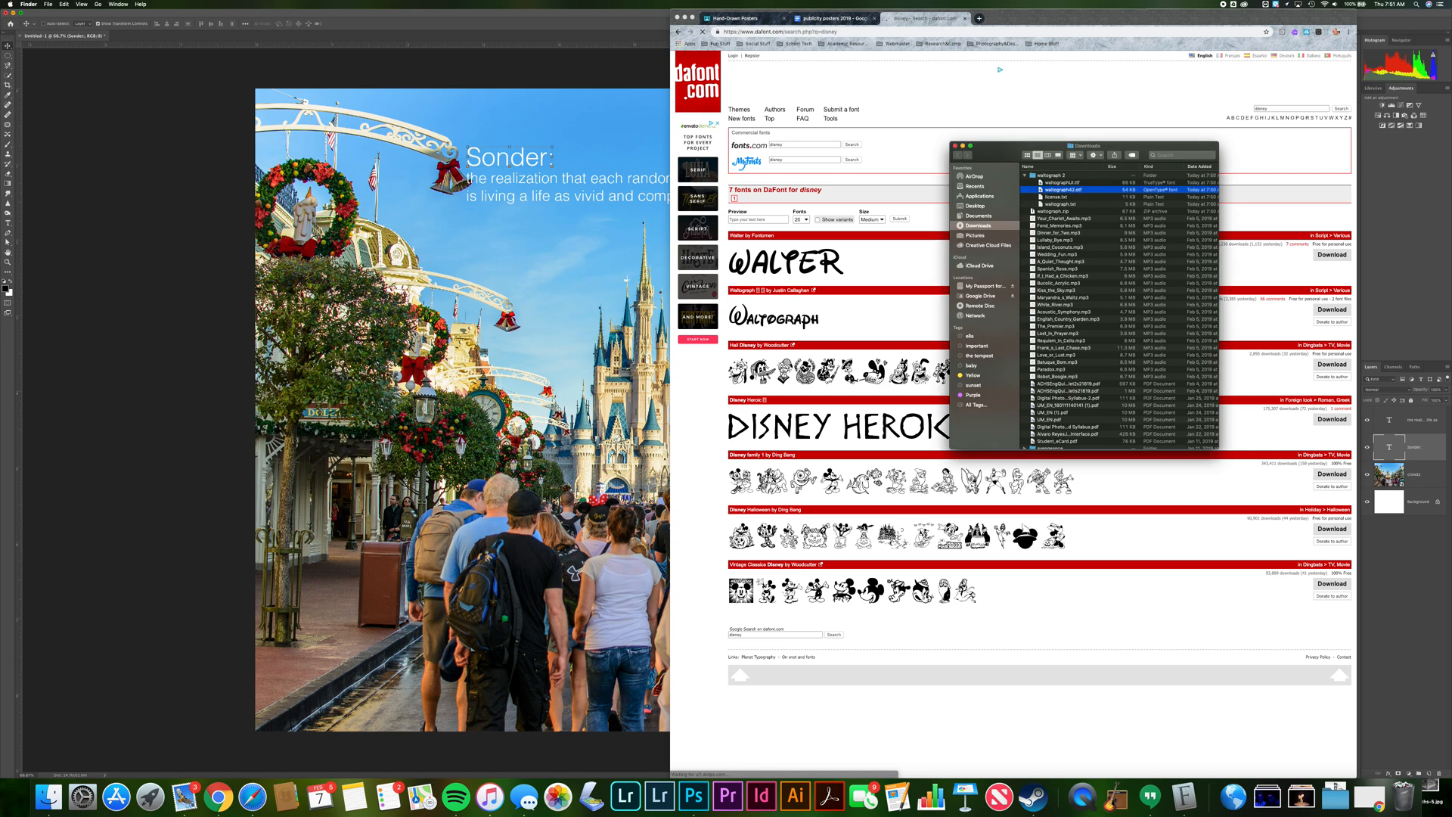
Return to Photoshop and restyle the "Sonder:" title in the Waltograph font at a larger size
{"action": "left_click", "coordinate": [956, 146]}
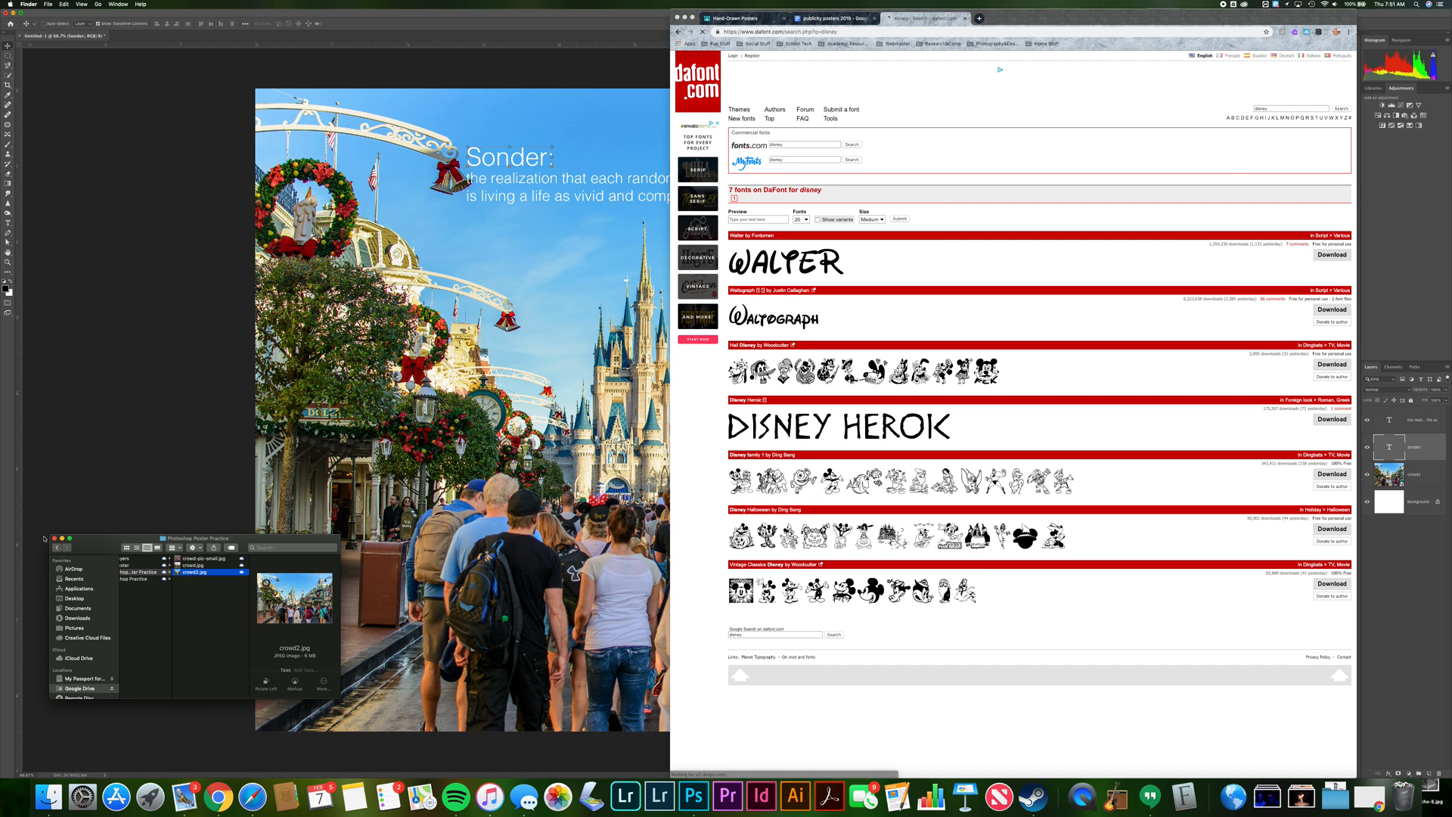
{"action": "left_click", "coordinate": [93, 431]}
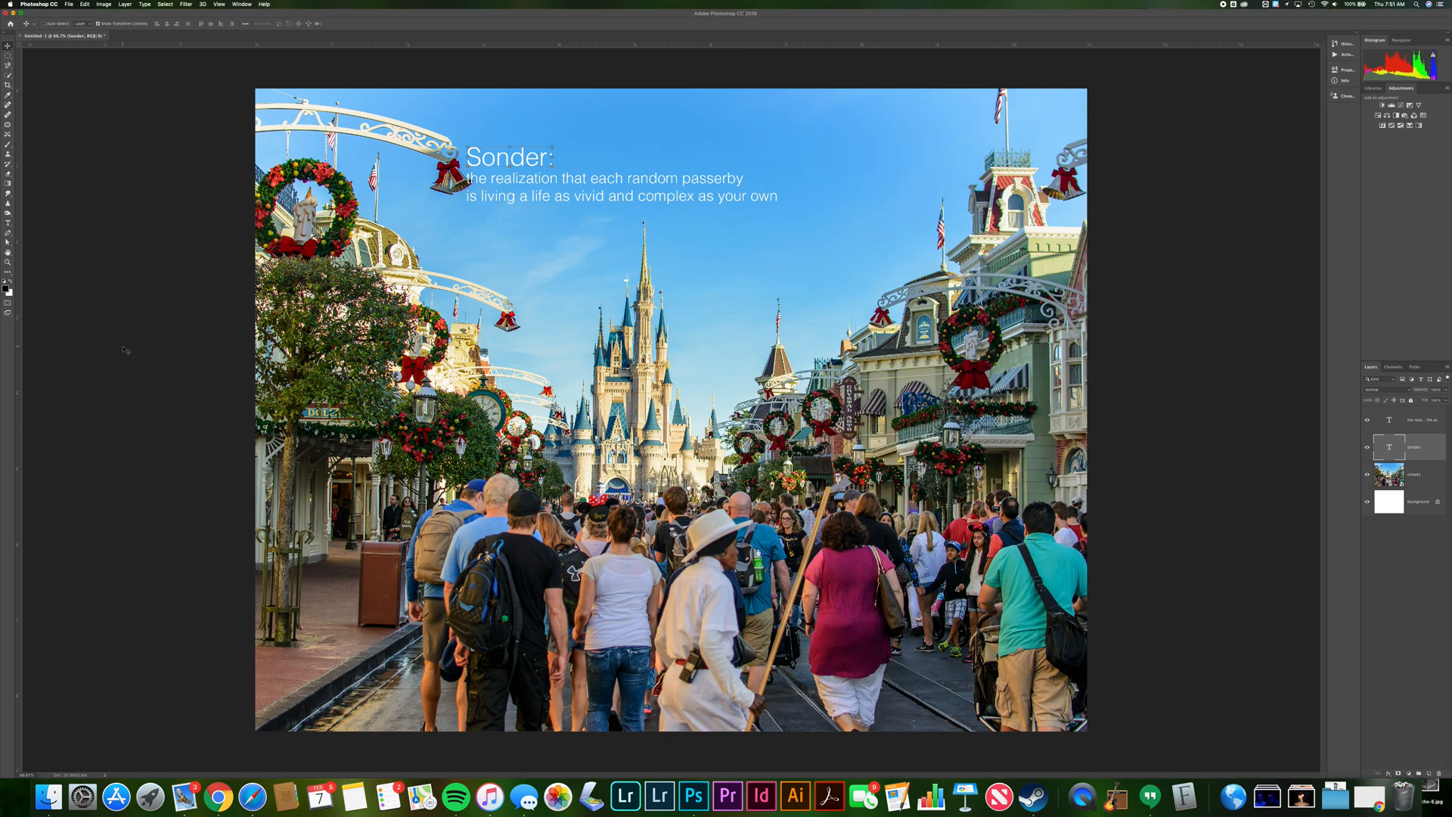
{"action": "double_click", "coordinate": [495, 155]}
{"action": "type", "text": "t"}
{"action": "key", "text": "super+z"}
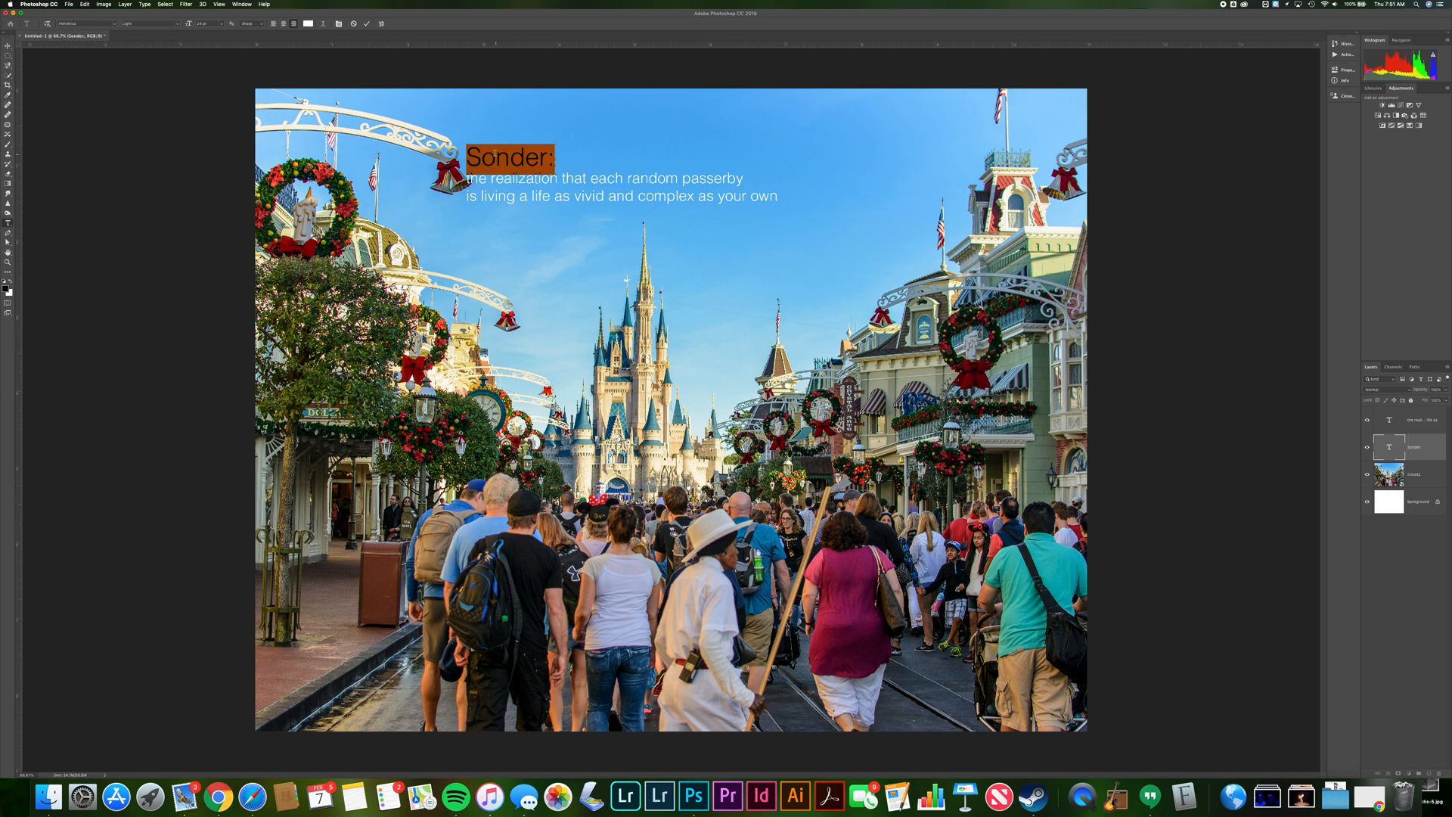
{"action": "left_click", "coordinate": [93, 24]}
{"action": "type", "text": "wal"}
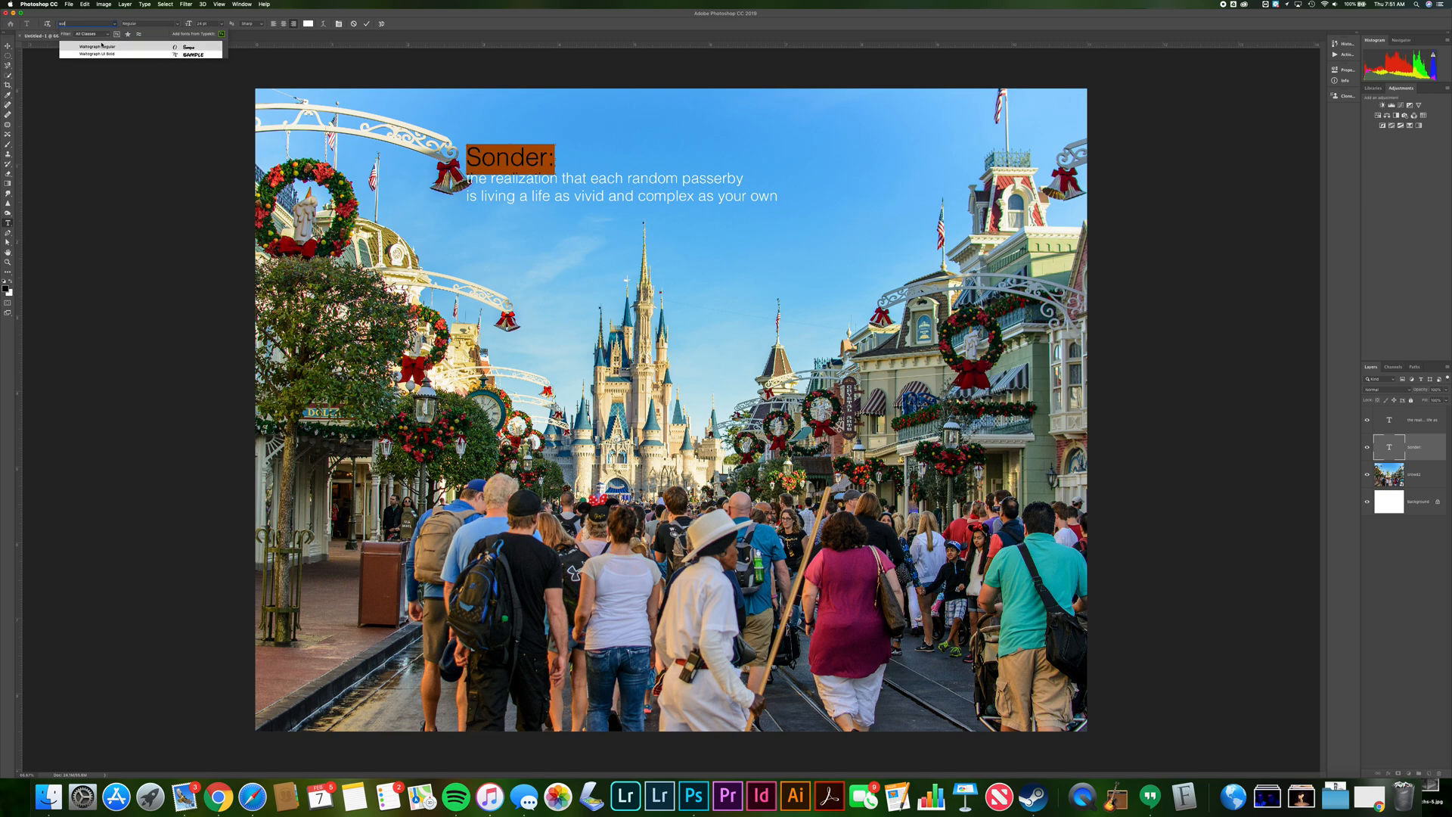
{"action": "left_click", "coordinate": [102, 46]}
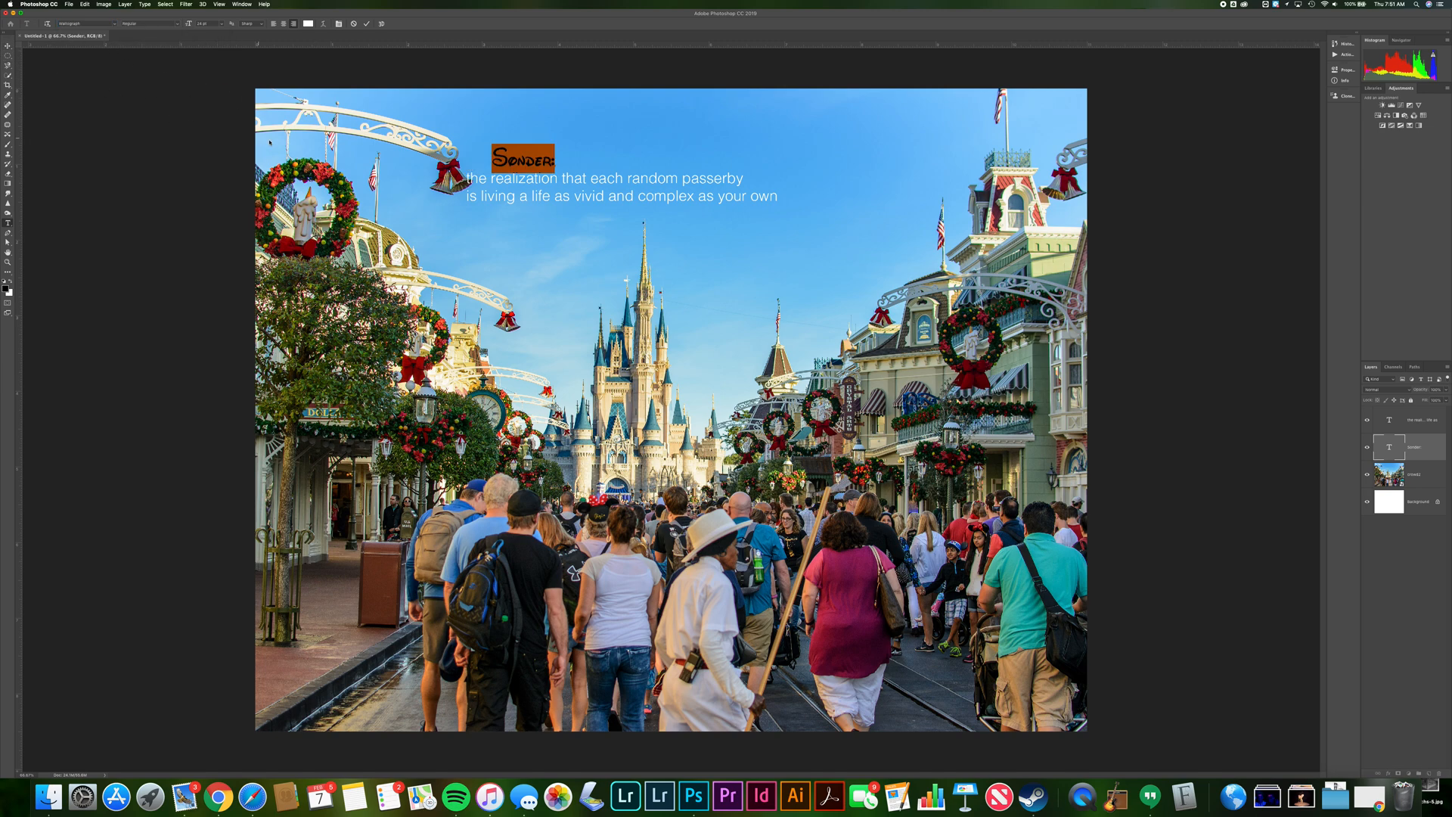
{"action": "left_click", "coordinate": [222, 24]}
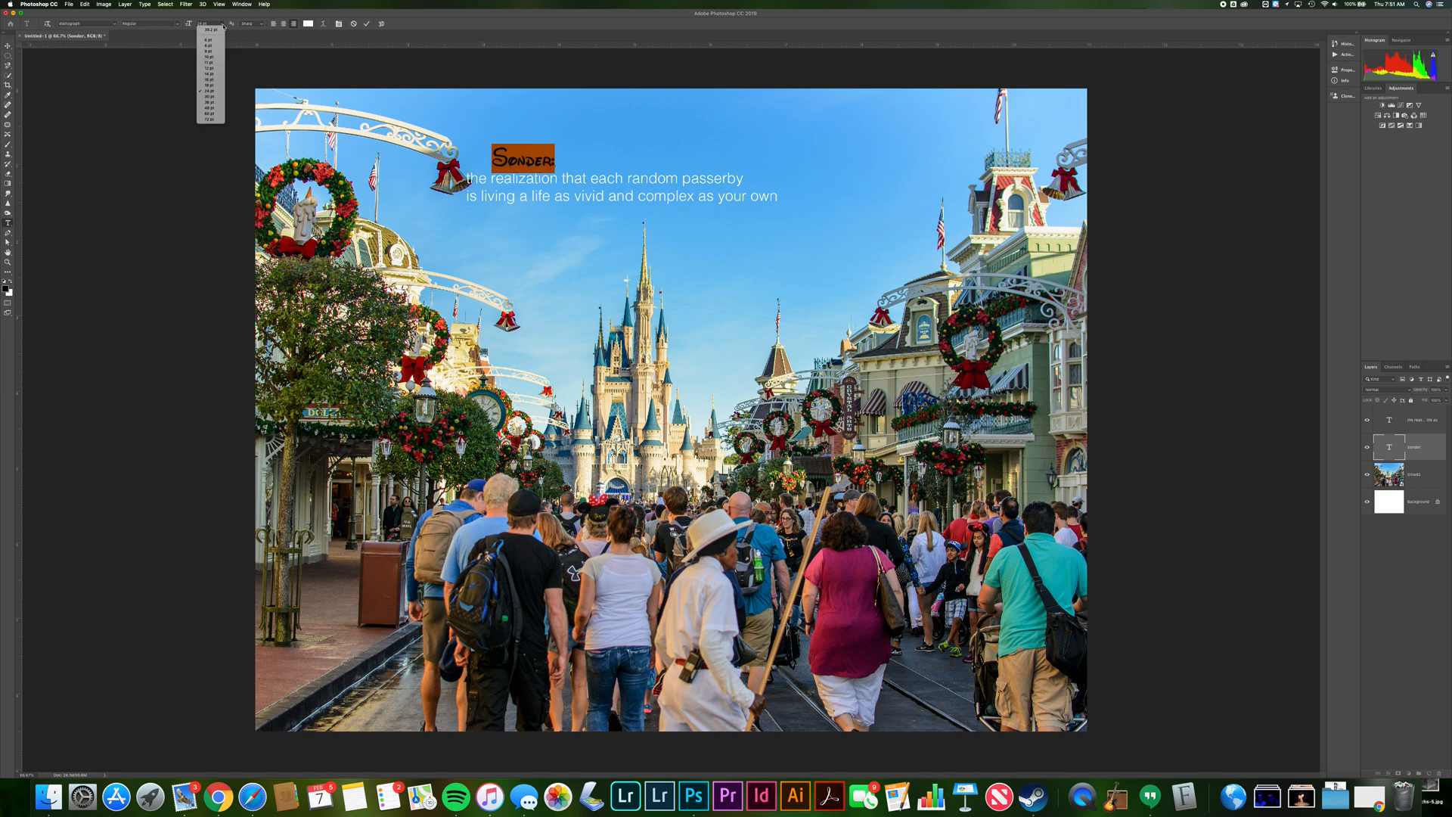
{"action": "left_click", "coordinate": [216, 97]}
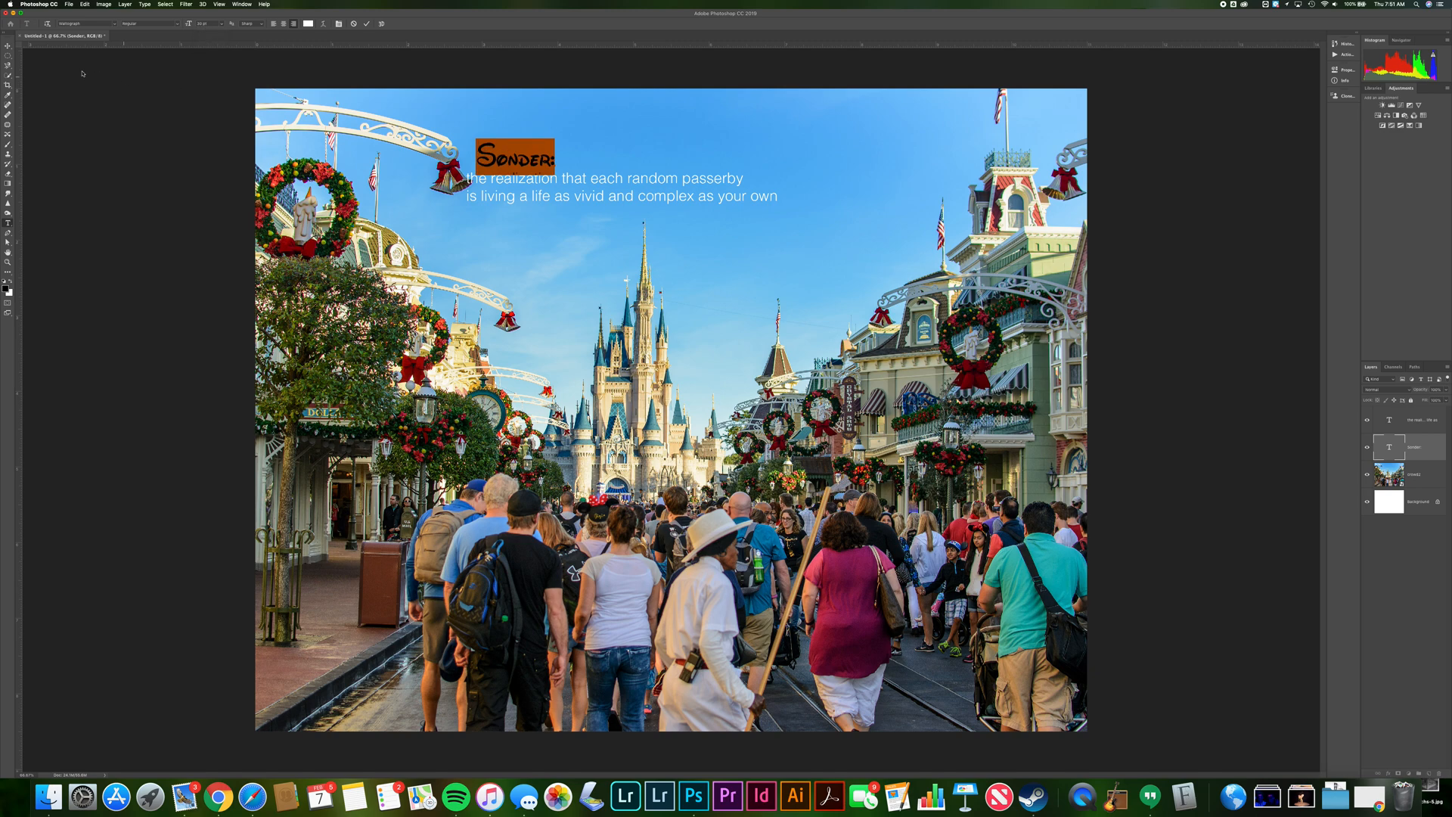
{"action": "left_click", "coordinate": [8, 46]}
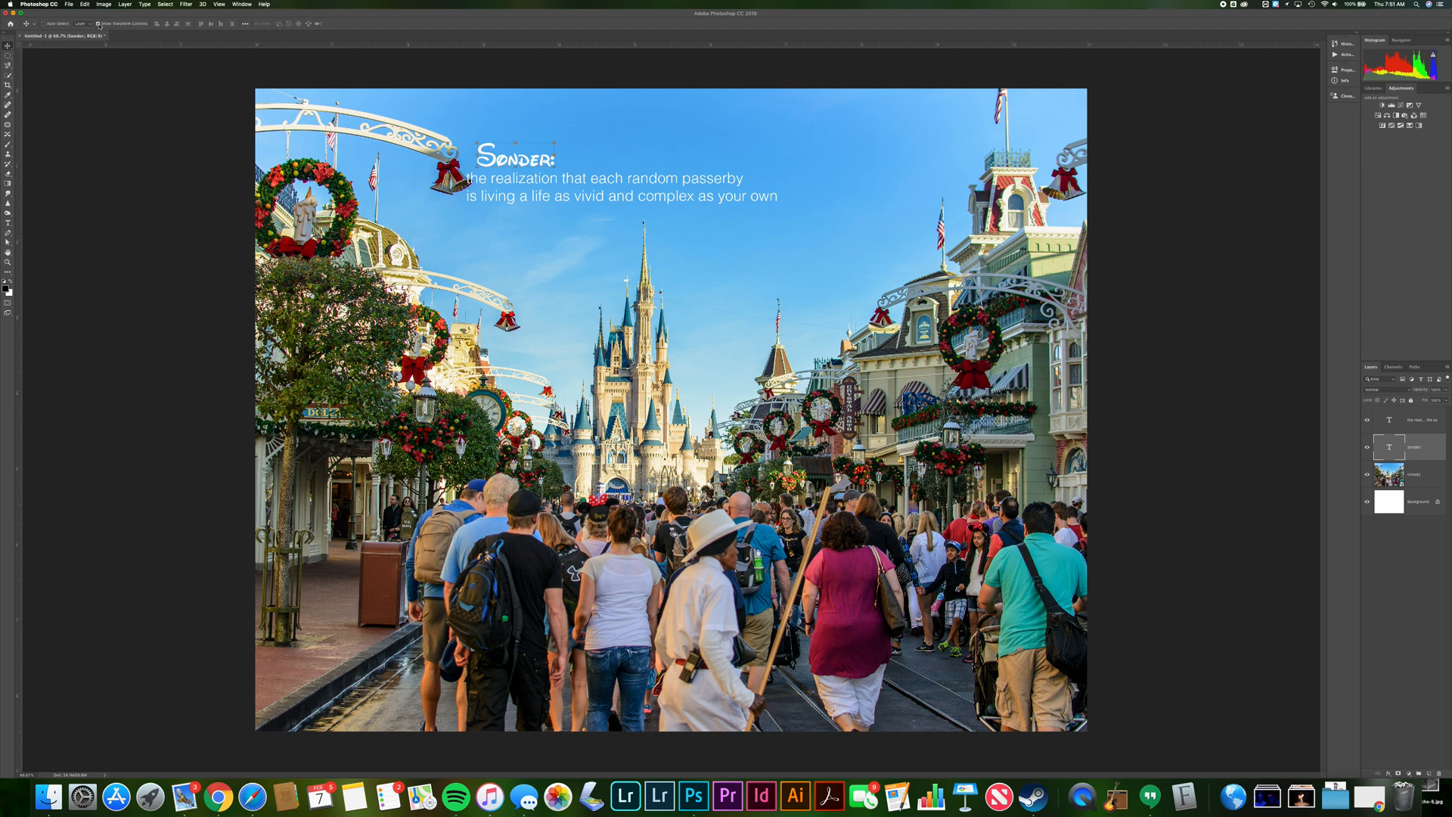
Scale up the Sonder title with Free Transform and reposition it above the definition text
{"action": "key", "text": "super+t"}
{"action": "left_click_drag", "start_coordinate": [475, 139], "coordinate": [454, 128]}
{"action": "left_click_drag", "start_coordinate": [556, 130], "coordinate": [610, 119]}
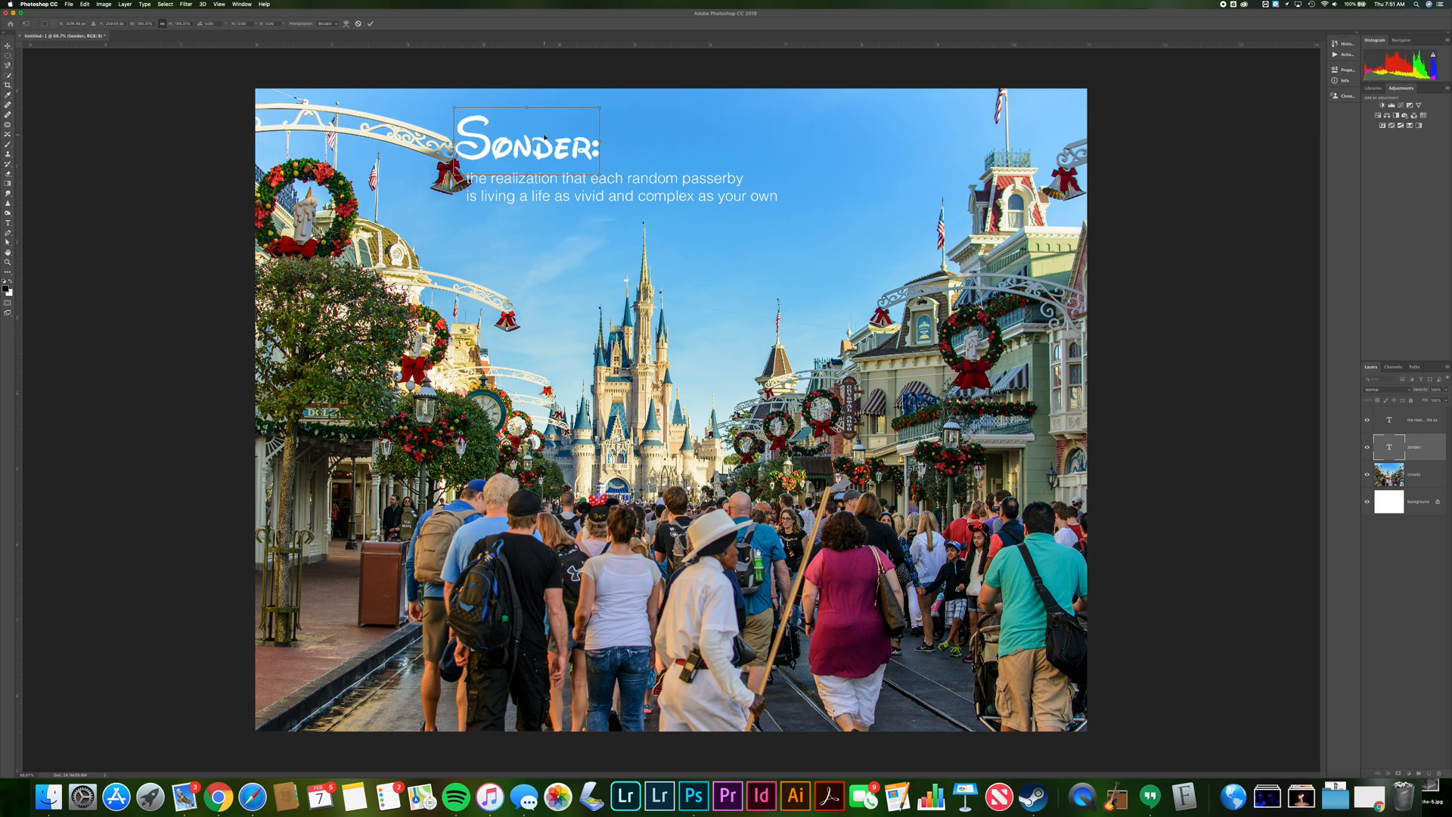
{"action": "left_click_drag", "start_coordinate": [540, 155], "coordinate": [551, 168]}
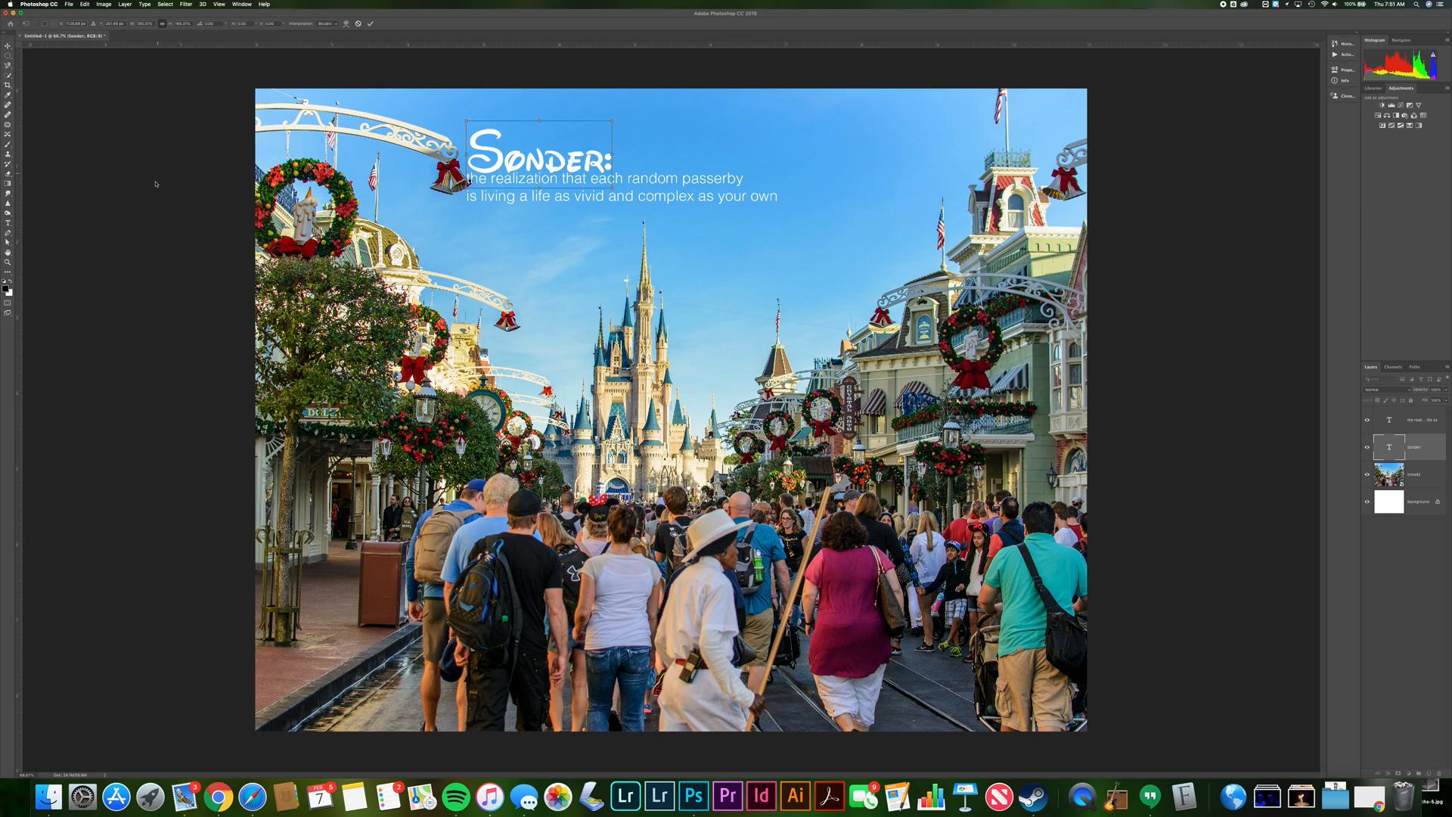
{"action": "key", "text": "Return"}
Align the title's left edge with the definition using a temporary vertical guide, then remove the guide
{"action": "left_click_drag", "start_coordinate": [19, 164], "coordinate": [467, 223]}
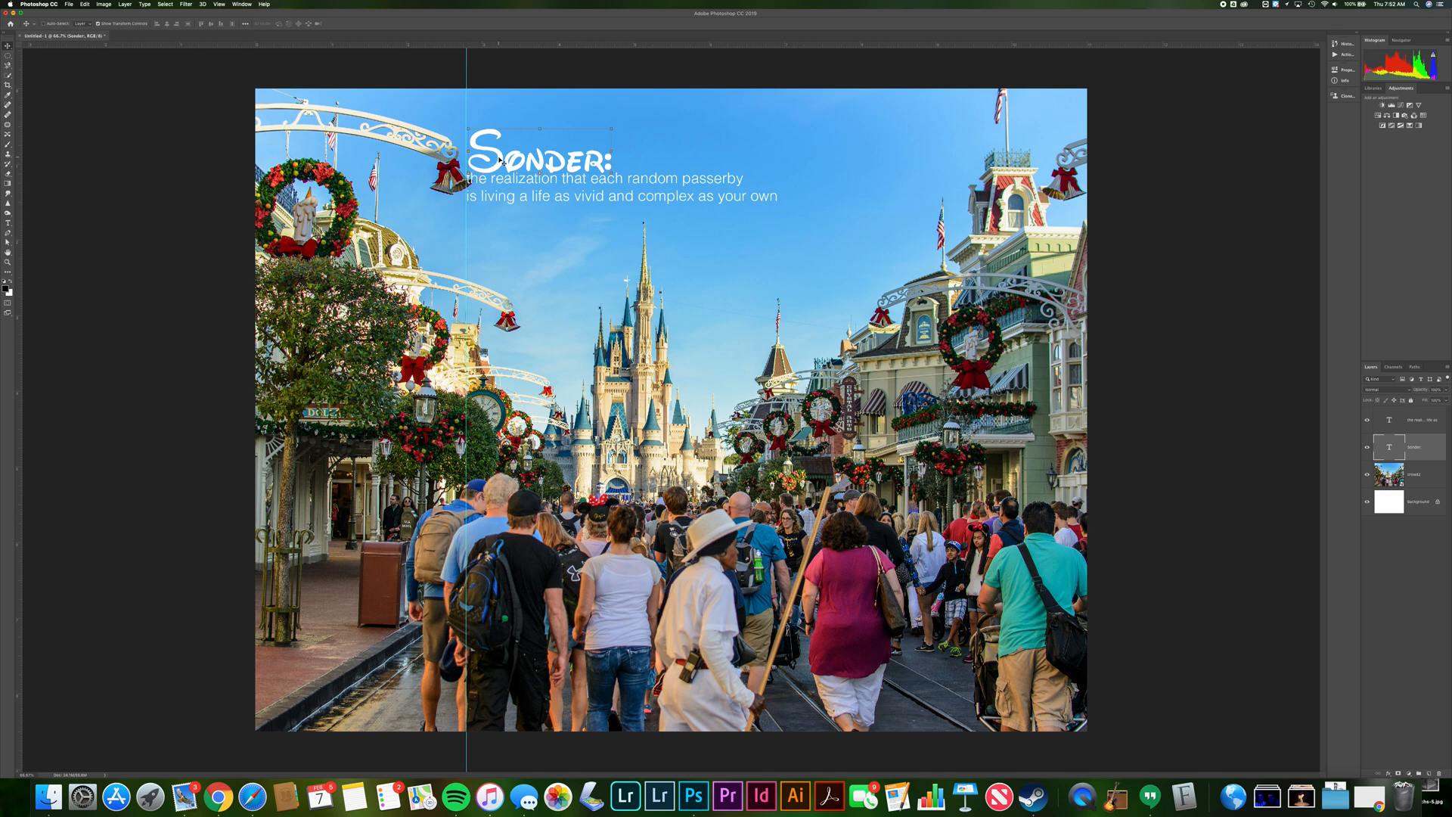
{"action": "left_click_drag", "start_coordinate": [502, 161], "coordinate": [500, 161]}
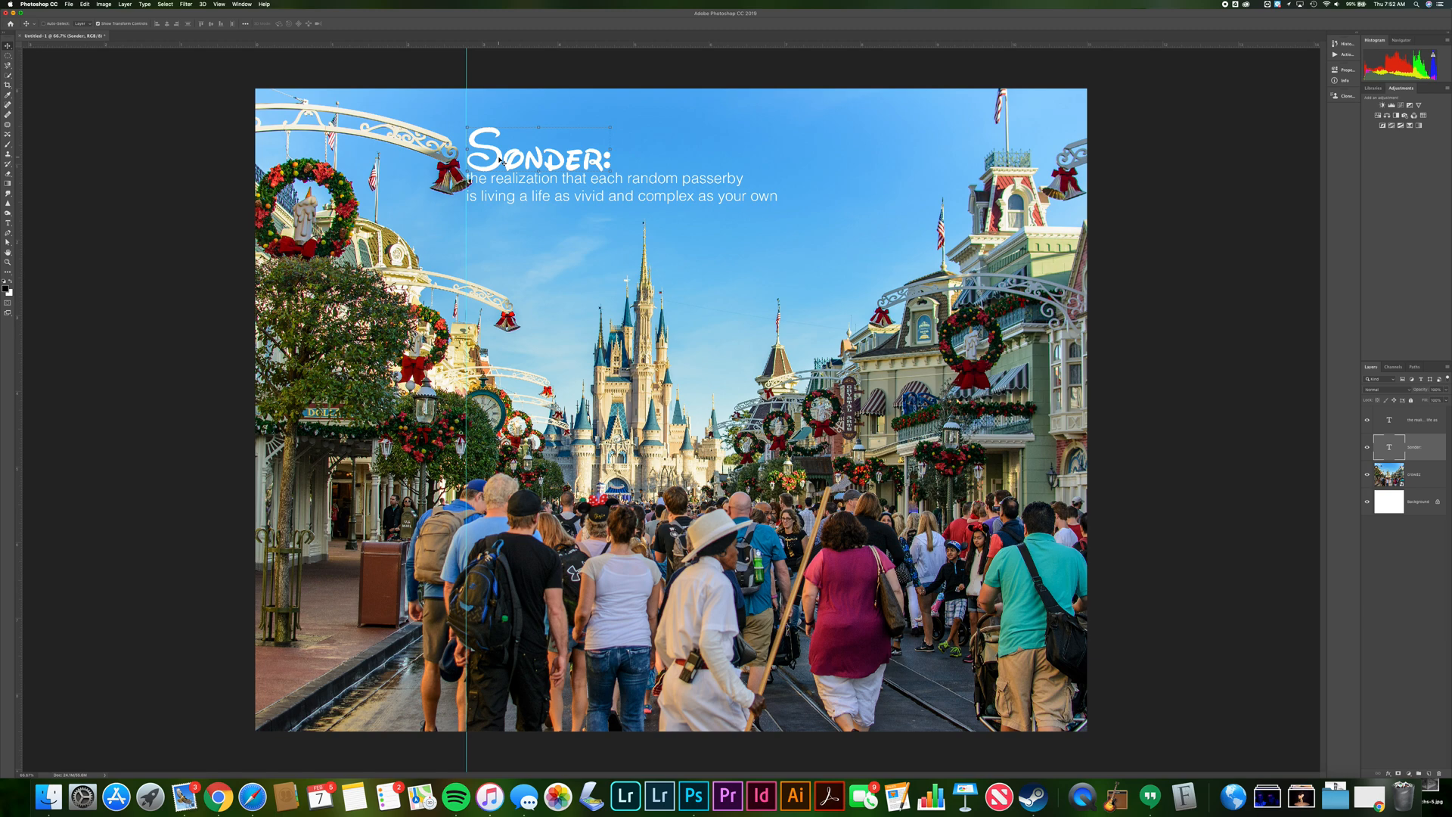
{"action": "left_click_drag", "start_coordinate": [465, 69], "coordinate": [14, 92]}
Group the title and definition text layers and name the group Sonder
{"action": "left_click", "coordinate": [1396, 423]}
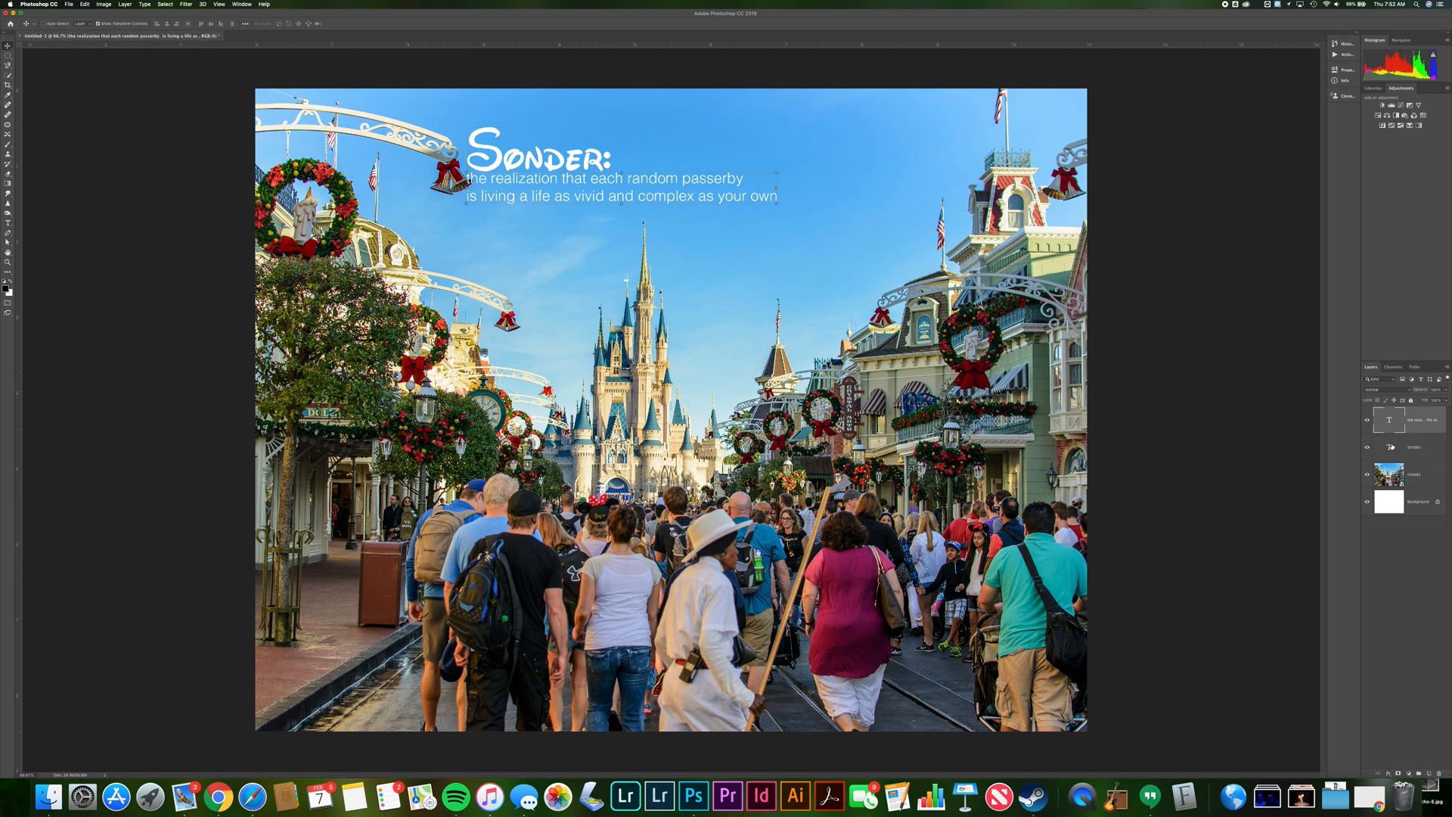
{"action": "left_click", "coordinate": [1392, 444]}
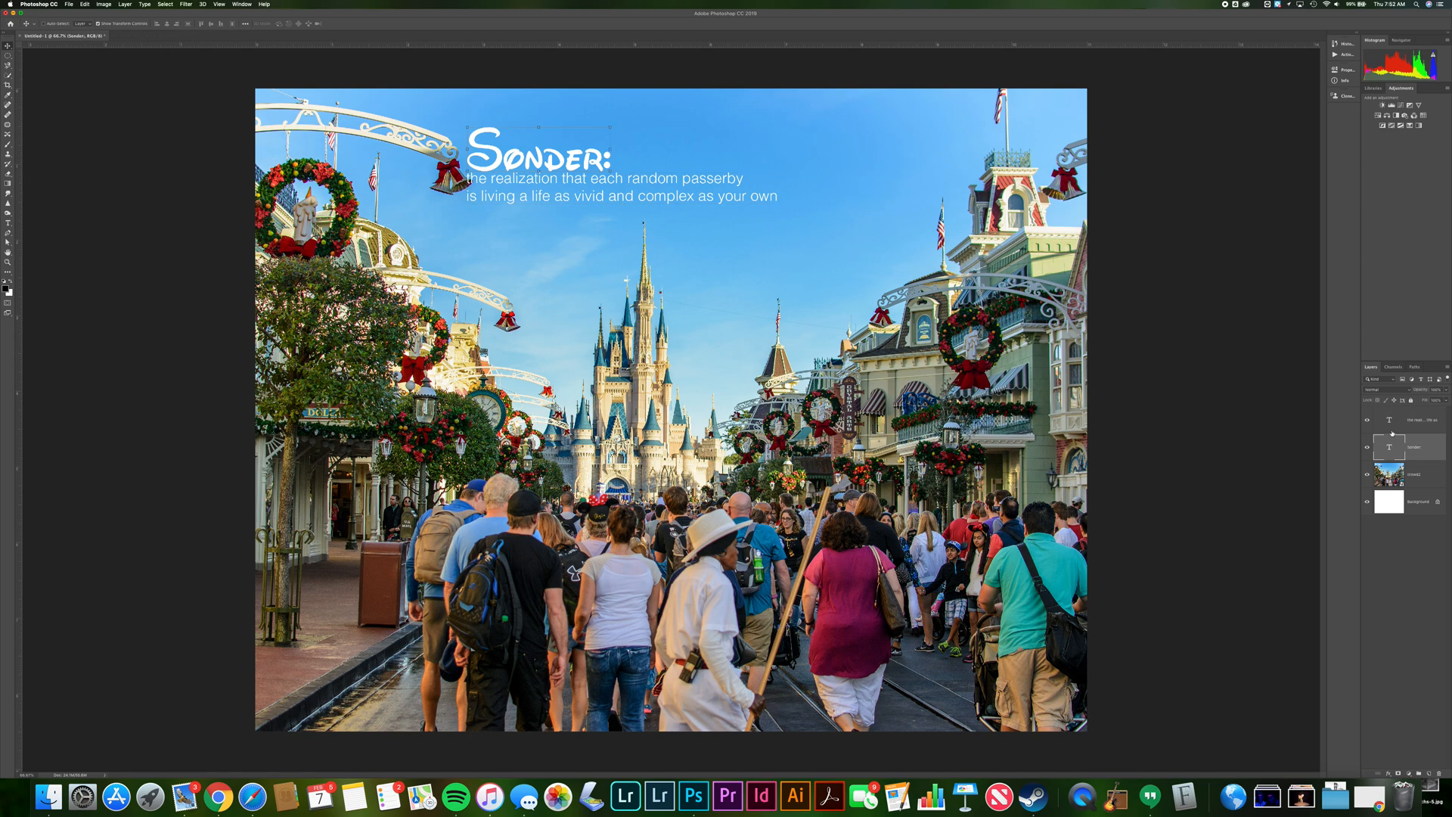
{"action": "left_click", "coordinate": [1393, 432], "text": "shift"}
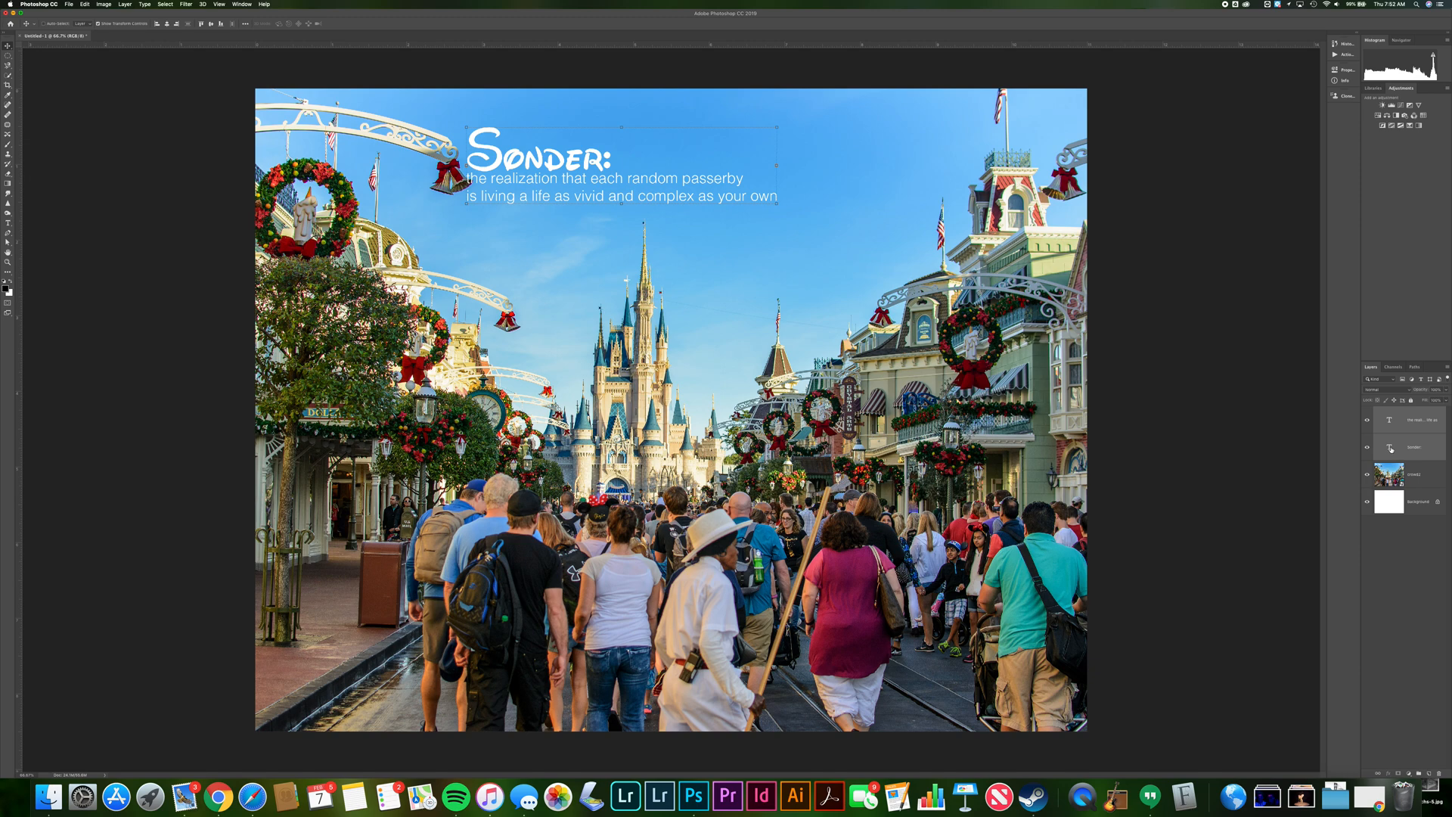
{"action": "key", "text": "super+g"}
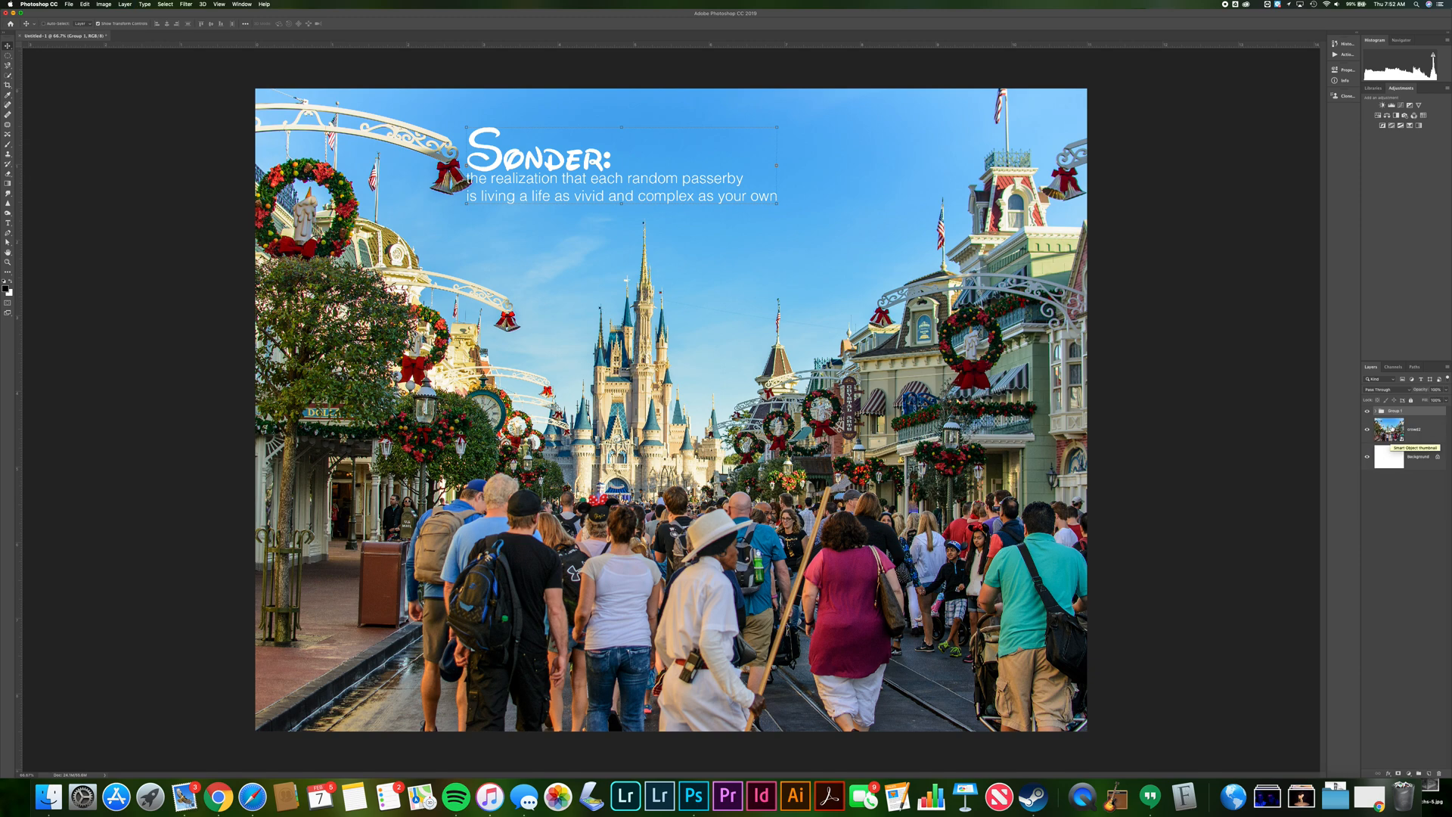
{"action": "double_click", "coordinate": [1395, 411]}
{"action": "type", "text": "Sonder"}
{"action": "key", "text": "Return"}
Move the Sonder text group slightly on the canvas
{"action": "left_click", "coordinate": [1375, 412]}
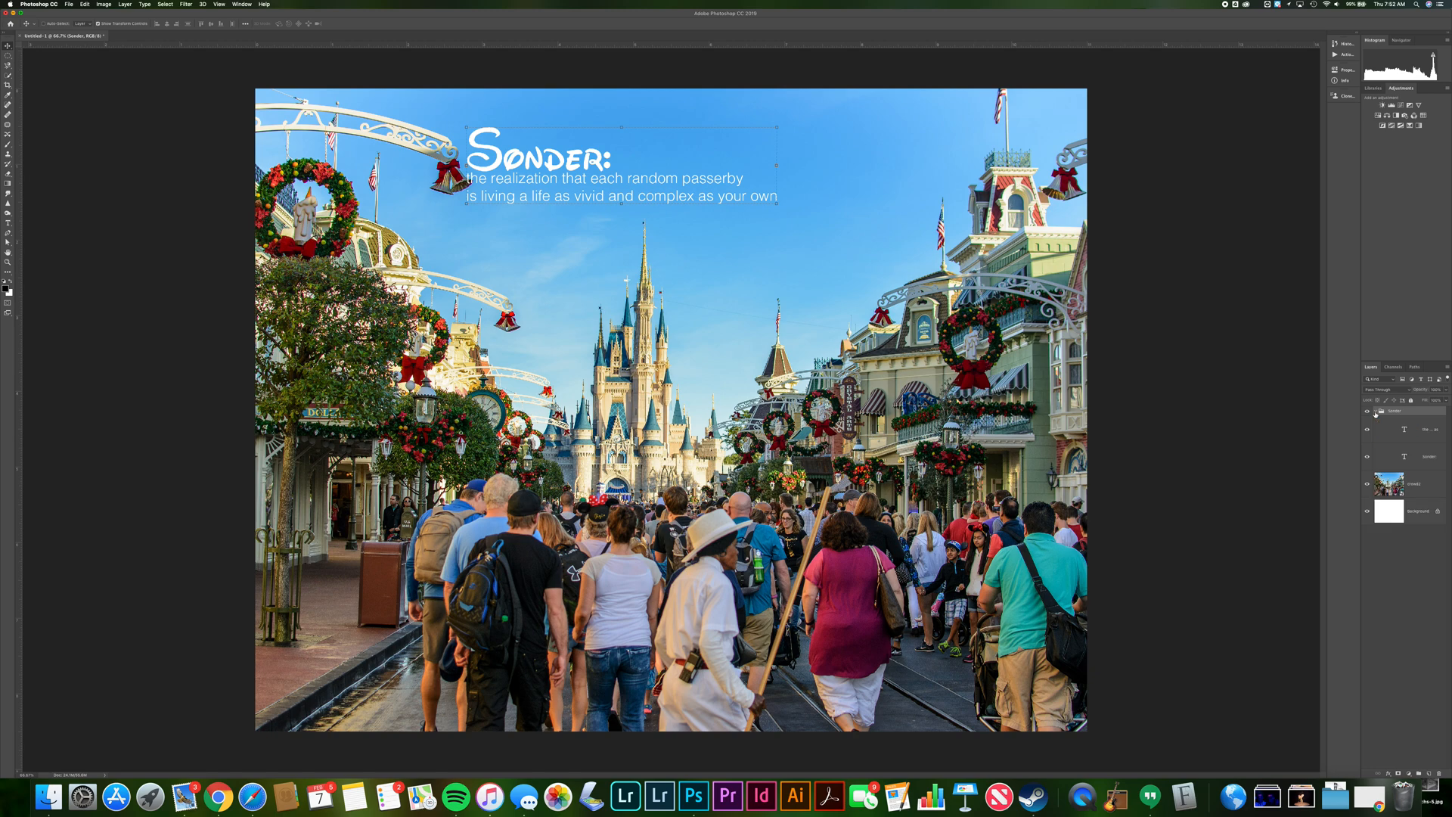
{"action": "left_click", "coordinate": [1375, 412]}
{"action": "mouse_move", "coordinate": [532, 169]}
{"action": "left_mouse_down"}
{"action": "mouse_move", "coordinate": [597, 161]}
{"action": "mouse_move", "coordinate": [517, 156]}
{"action": "mouse_move", "coordinate": [540, 147]}
{"action": "mouse_move", "coordinate": [541, 179]}
{"action": "left_mouse_up"}
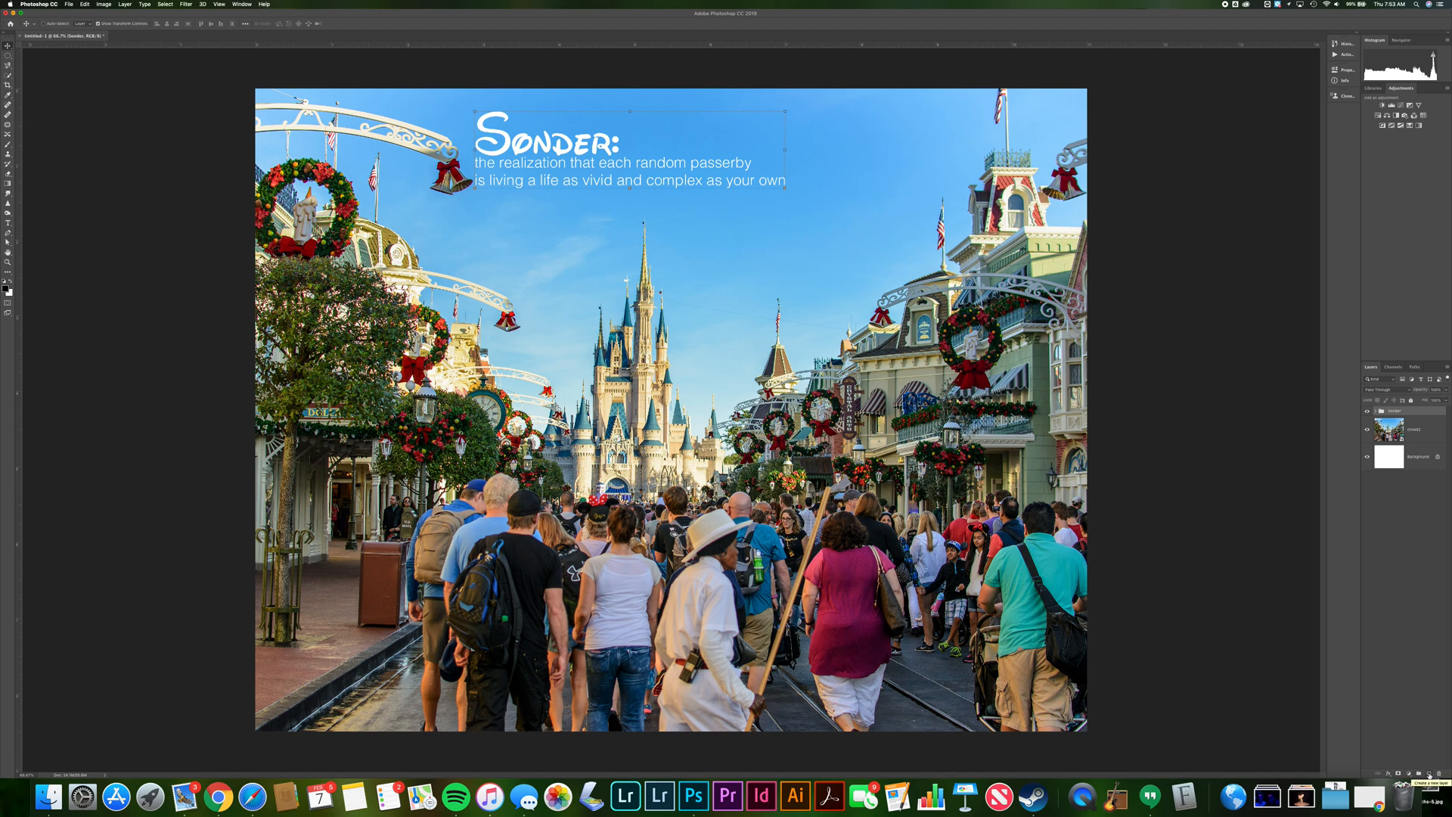
Add a new empty layer above the crowd photo
{"action": "left_click", "coordinate": [1429, 775]}
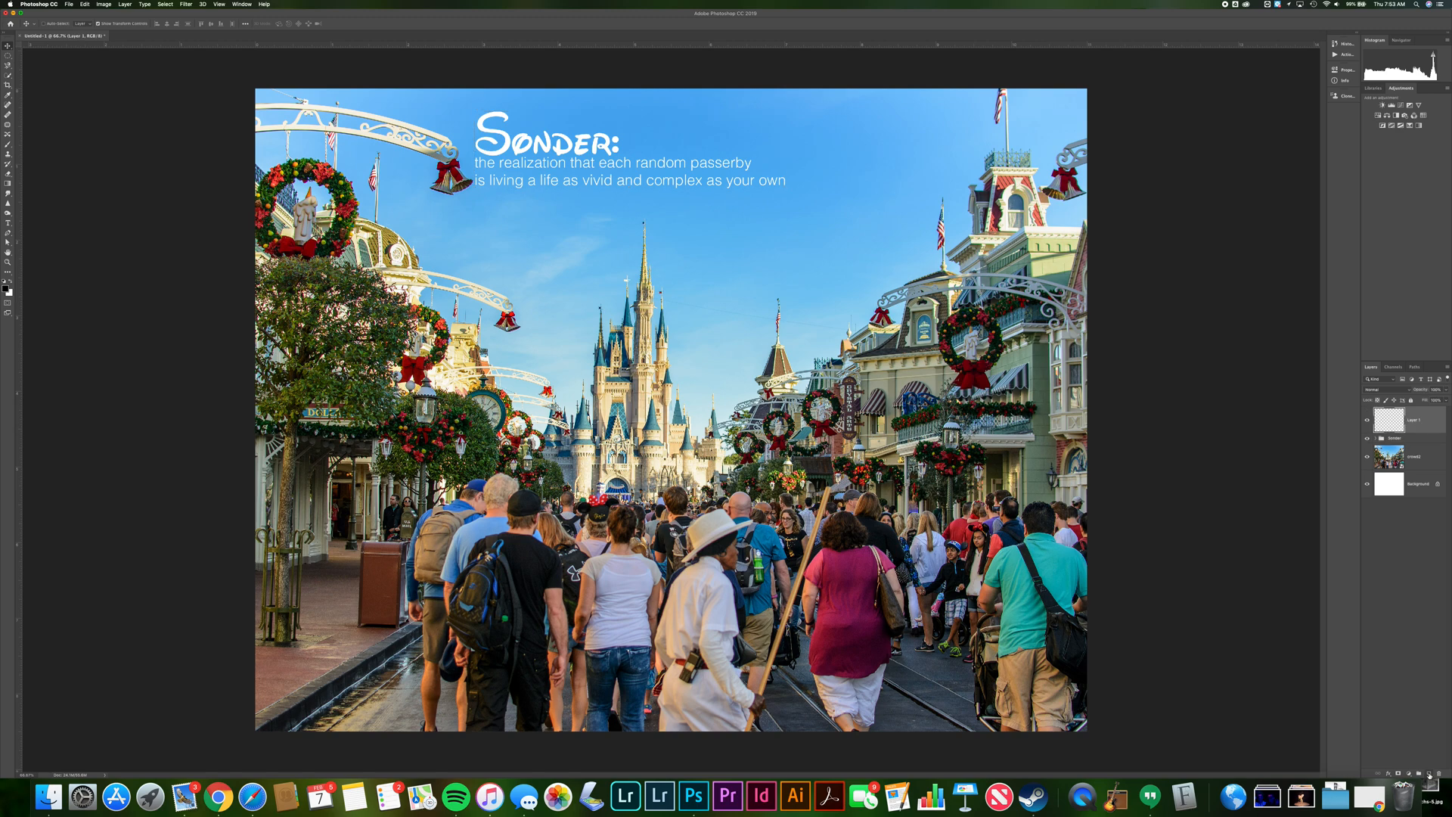
{"action": "left_click", "coordinate": [123, 4]}
{"action": "mouse_move", "coordinate": [129, 14]}
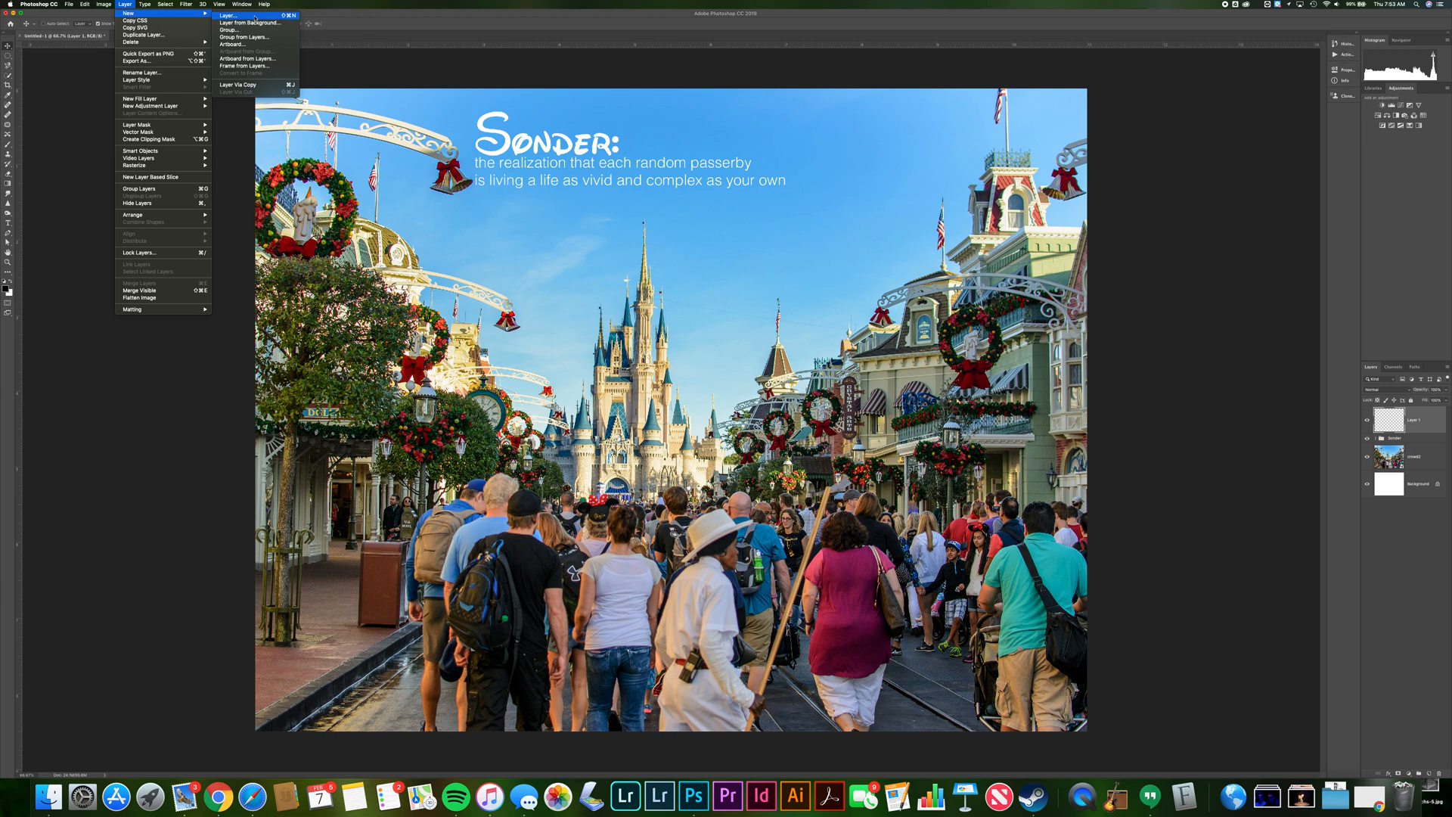
{"action": "left_click", "coordinate": [48, 148]}
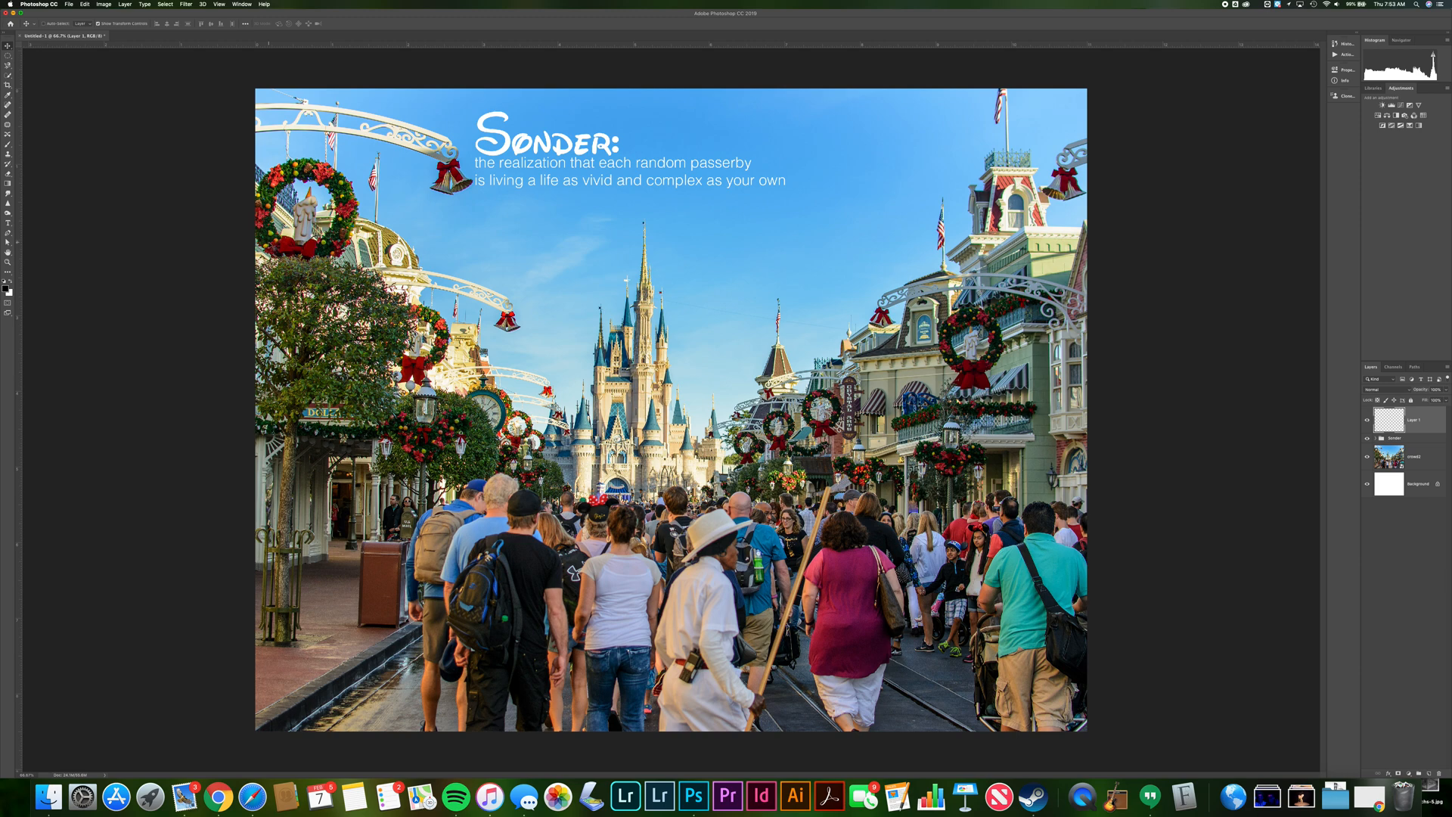
Choose the Brush tool and pick a round brush from the Brushes panel
{"action": "left_click", "coordinate": [8, 145]}
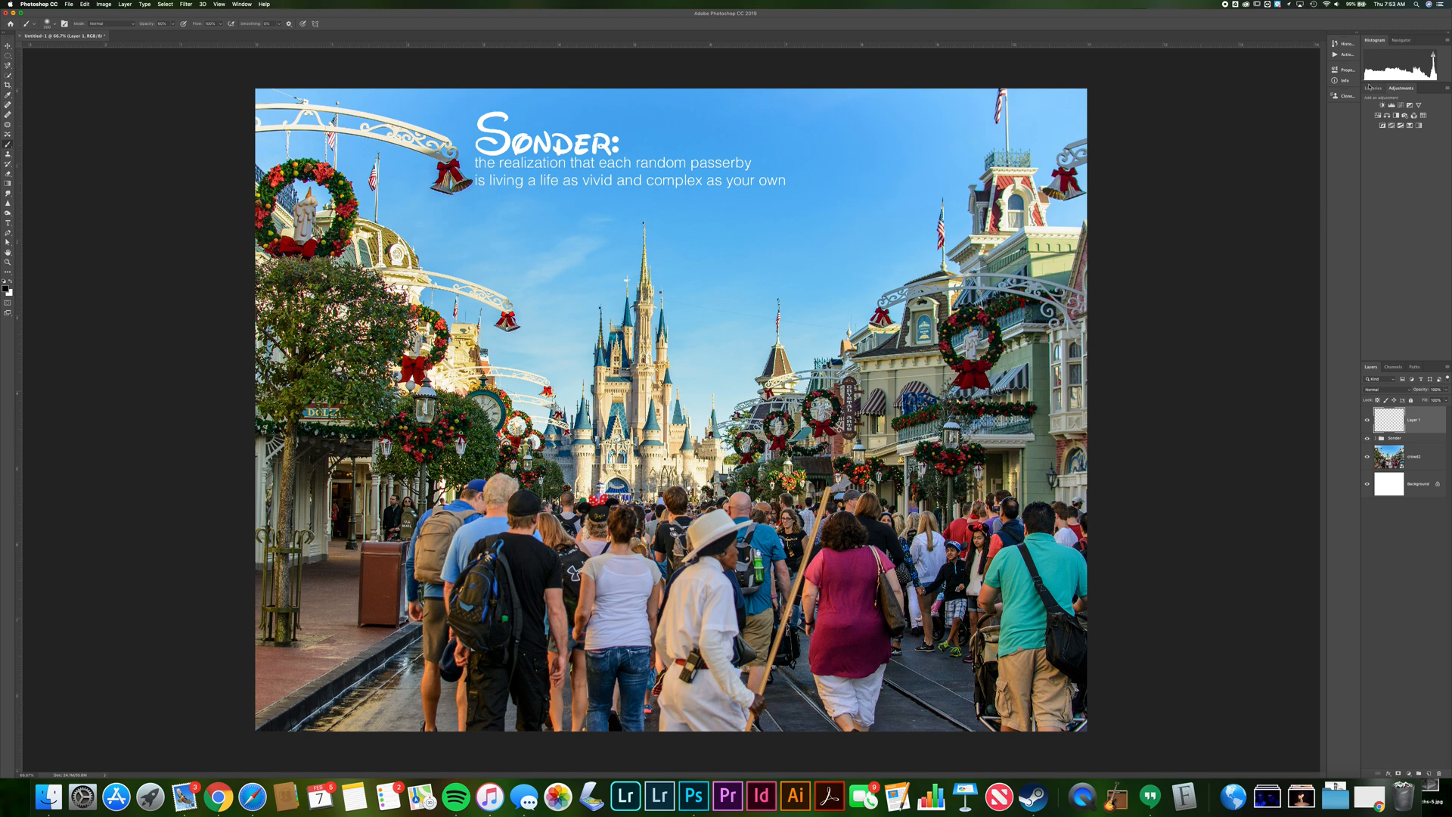
{"action": "left_click", "coordinate": [250, 5]}
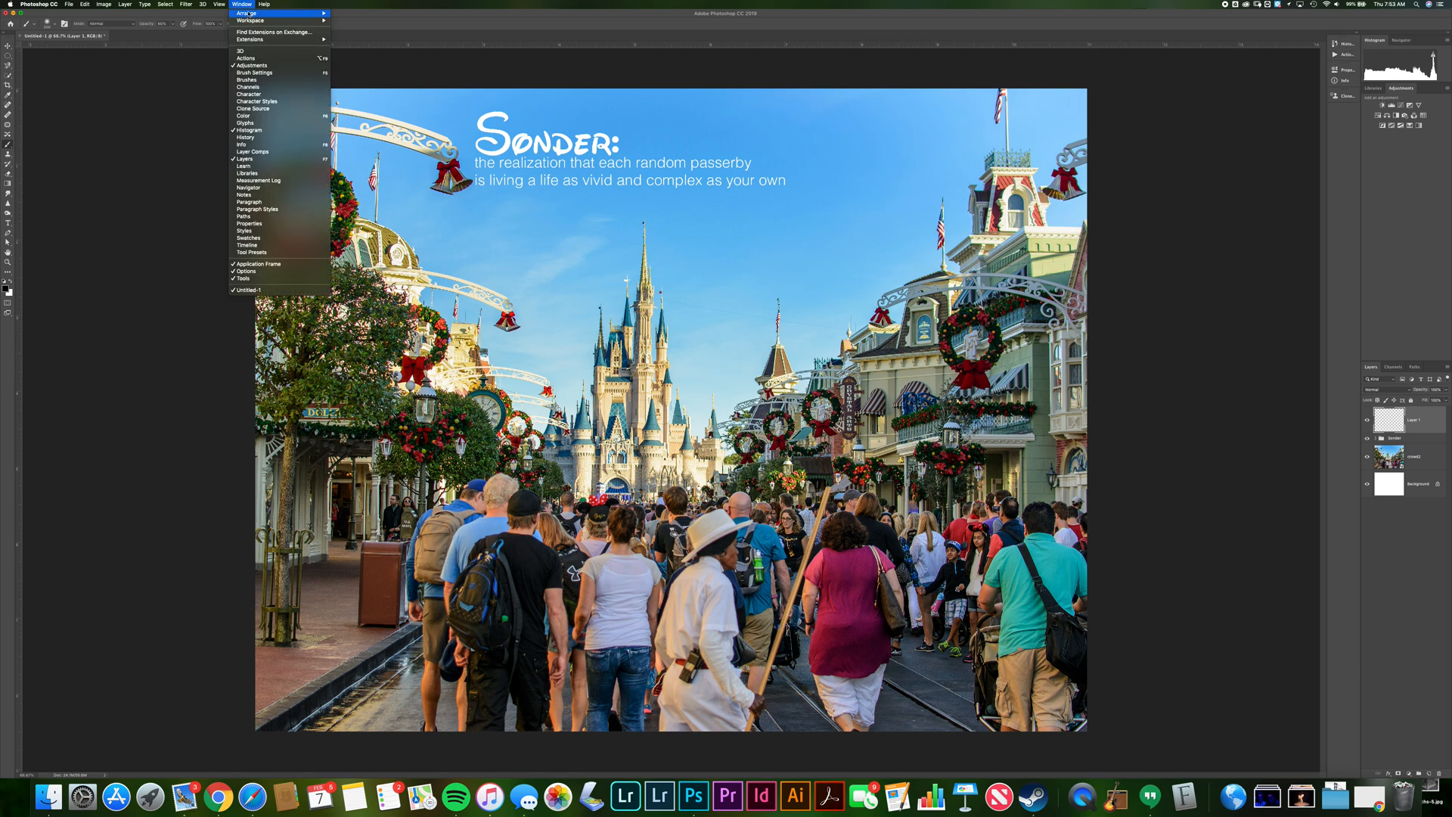
{"action": "left_click", "coordinate": [257, 80]}
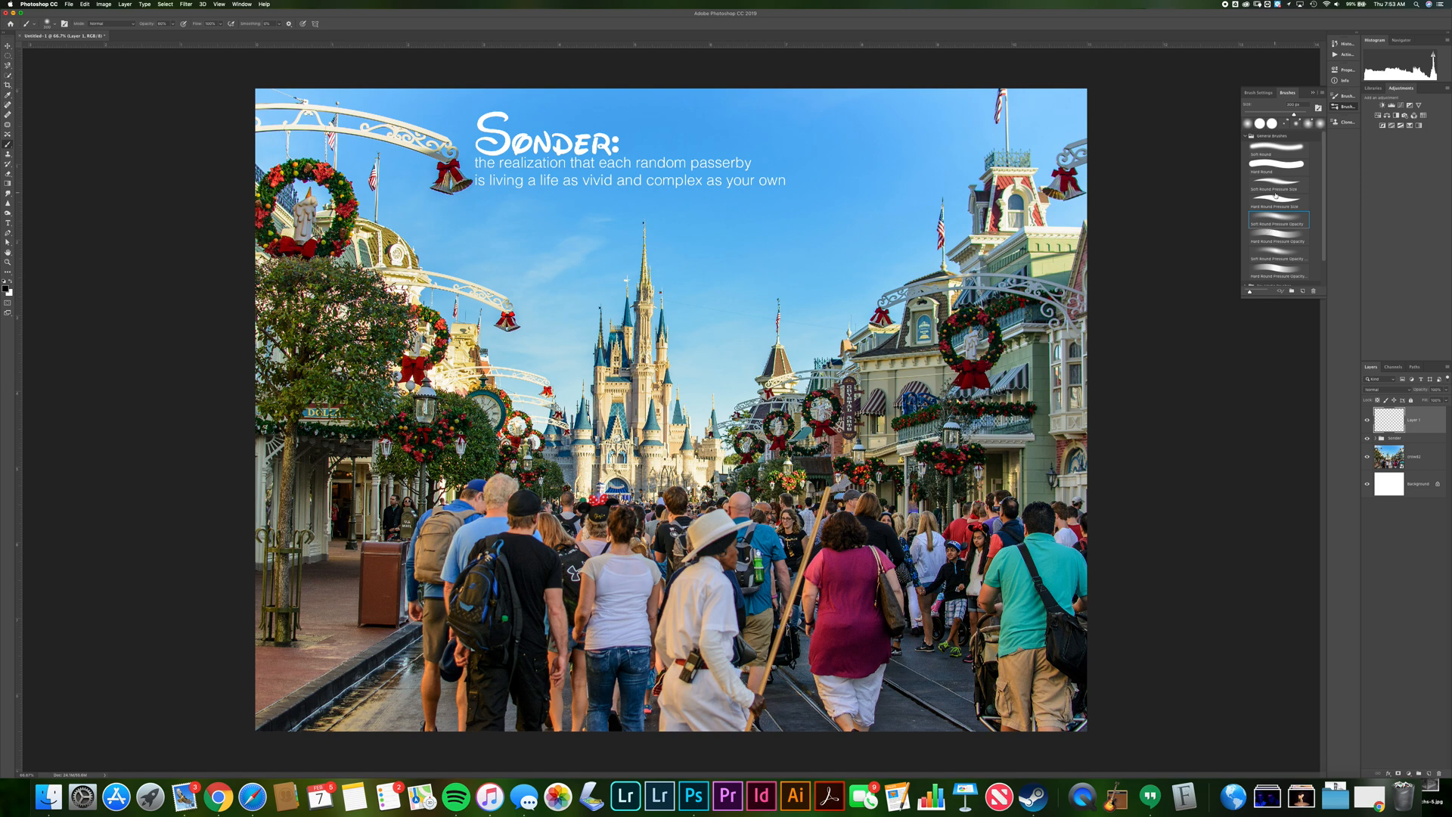
{"action": "left_click", "coordinate": [1279, 199]}
{"action": "left_click", "coordinate": [1314, 92]}
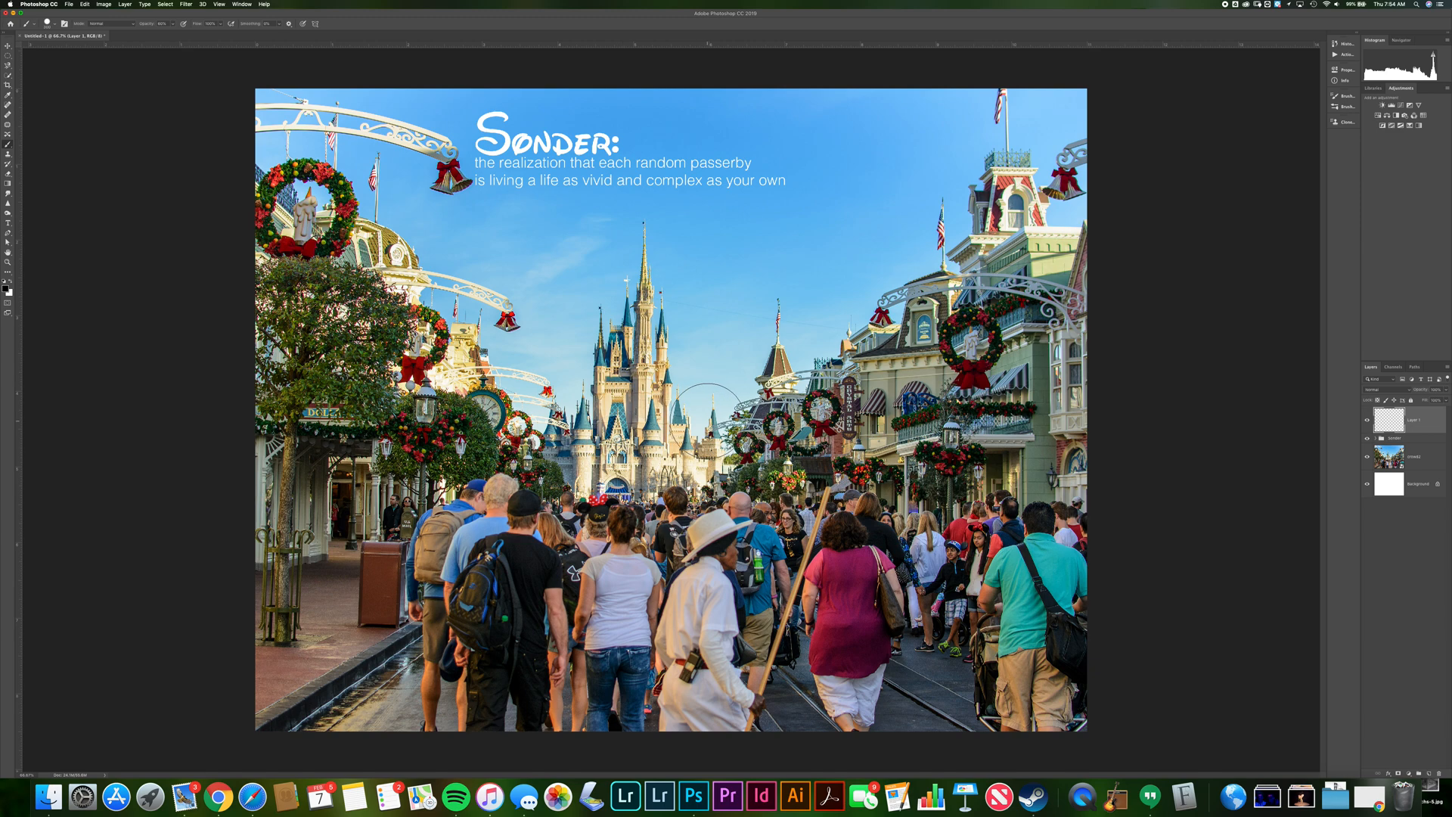
Paint a white thought bubble with three trailing dots above a man's head in the crowd using a smaller brush
{"action": "scroll", "coordinate": [706, 415], "scroll_direction": "down", "scroll_amount": 2}
{"action": "scroll", "coordinate": [706, 415], "scroll_direction": "up", "scroll_amount": 2}
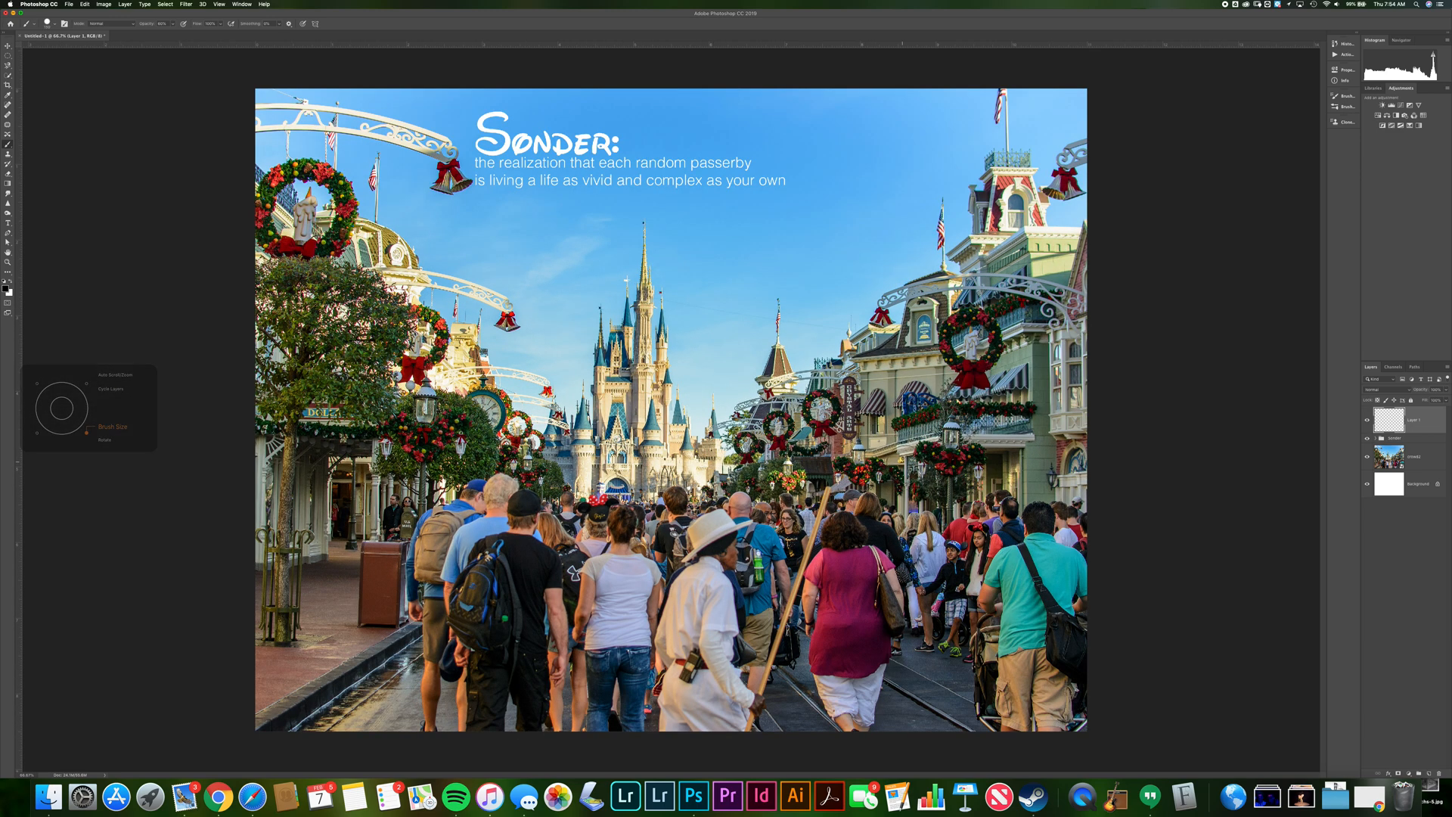
{"action": "scroll", "coordinate": [921, 471], "scroll_direction": "up", "scroll_amount": 6}
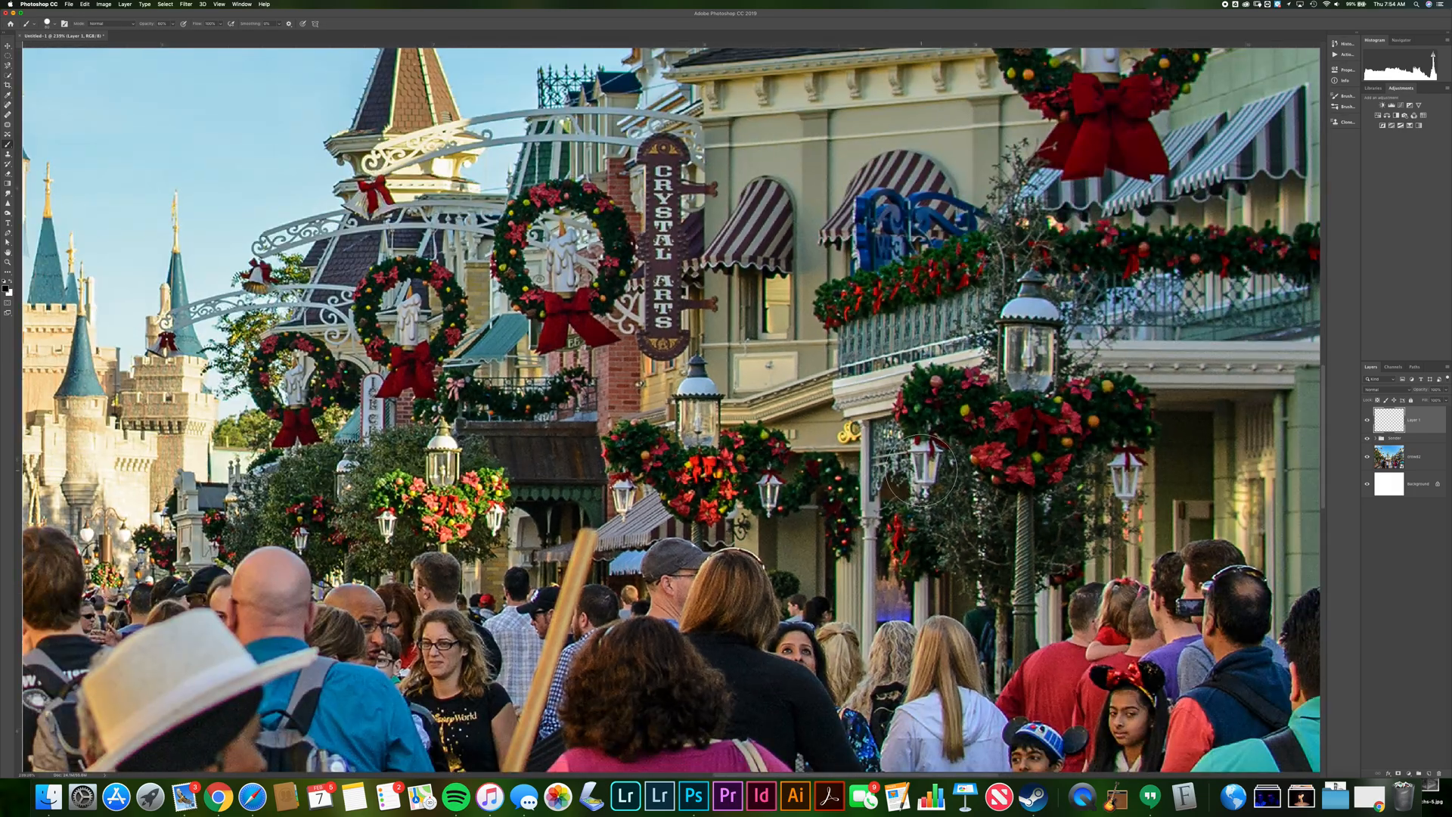
{"action": "scroll", "coordinate": [921, 470], "scroll_direction": "down", "scroll_amount": 3}
{"action": "scroll", "coordinate": [921, 470], "scroll_direction": "right", "scroll_amount": 2}
{"action": "scroll", "coordinate": [922, 470], "scroll_direction": "down", "scroll_amount": 2}
{"action": "scroll", "coordinate": [922, 471], "scroll_direction": "right", "scroll_amount": 2}
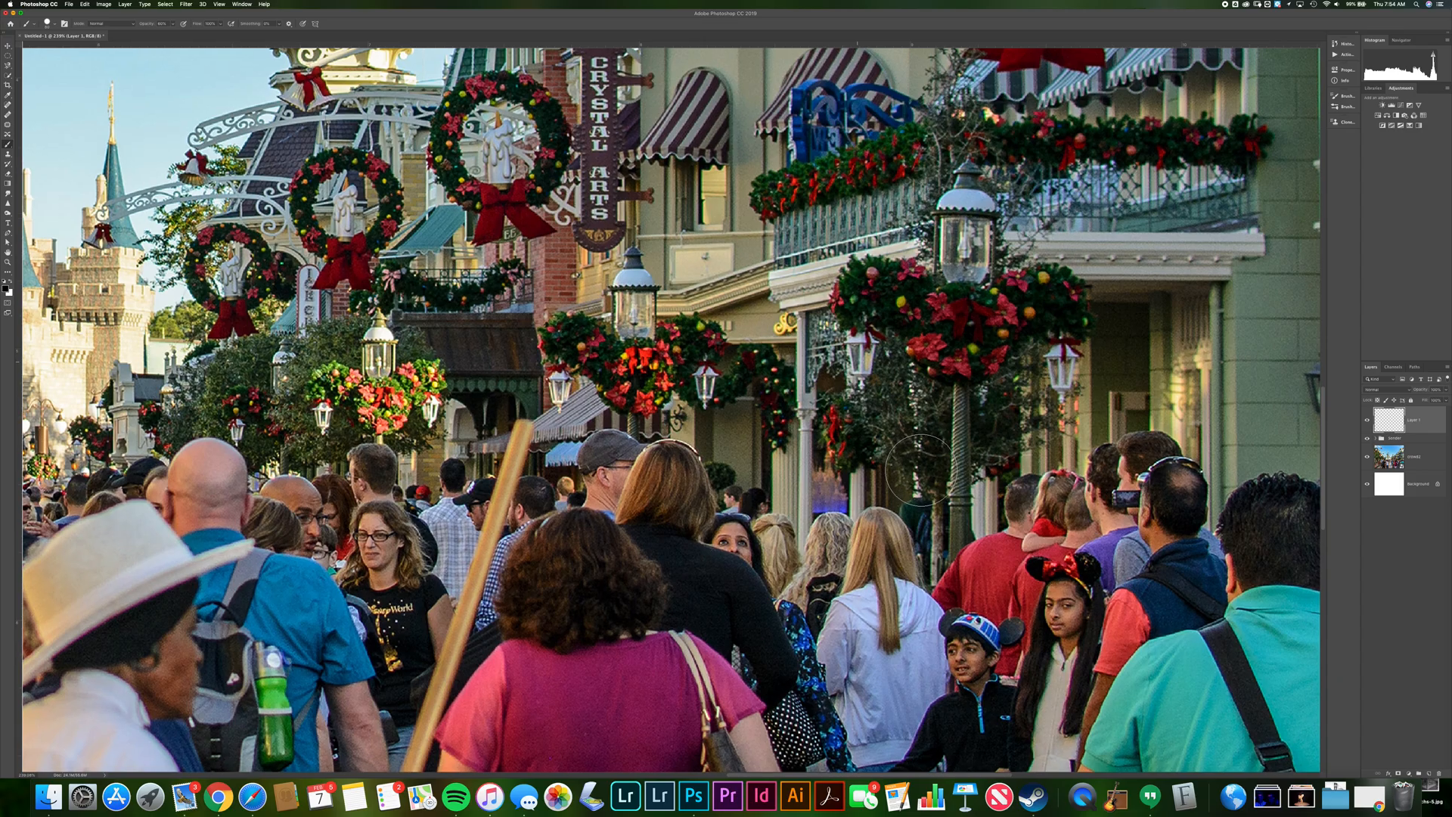
{"action": "scroll", "coordinate": [921, 471], "scroll_direction": "down", "scroll_amount": 2}
{"action": "scroll", "coordinate": [922, 470], "scroll_direction": "right", "scroll_amount": 2}
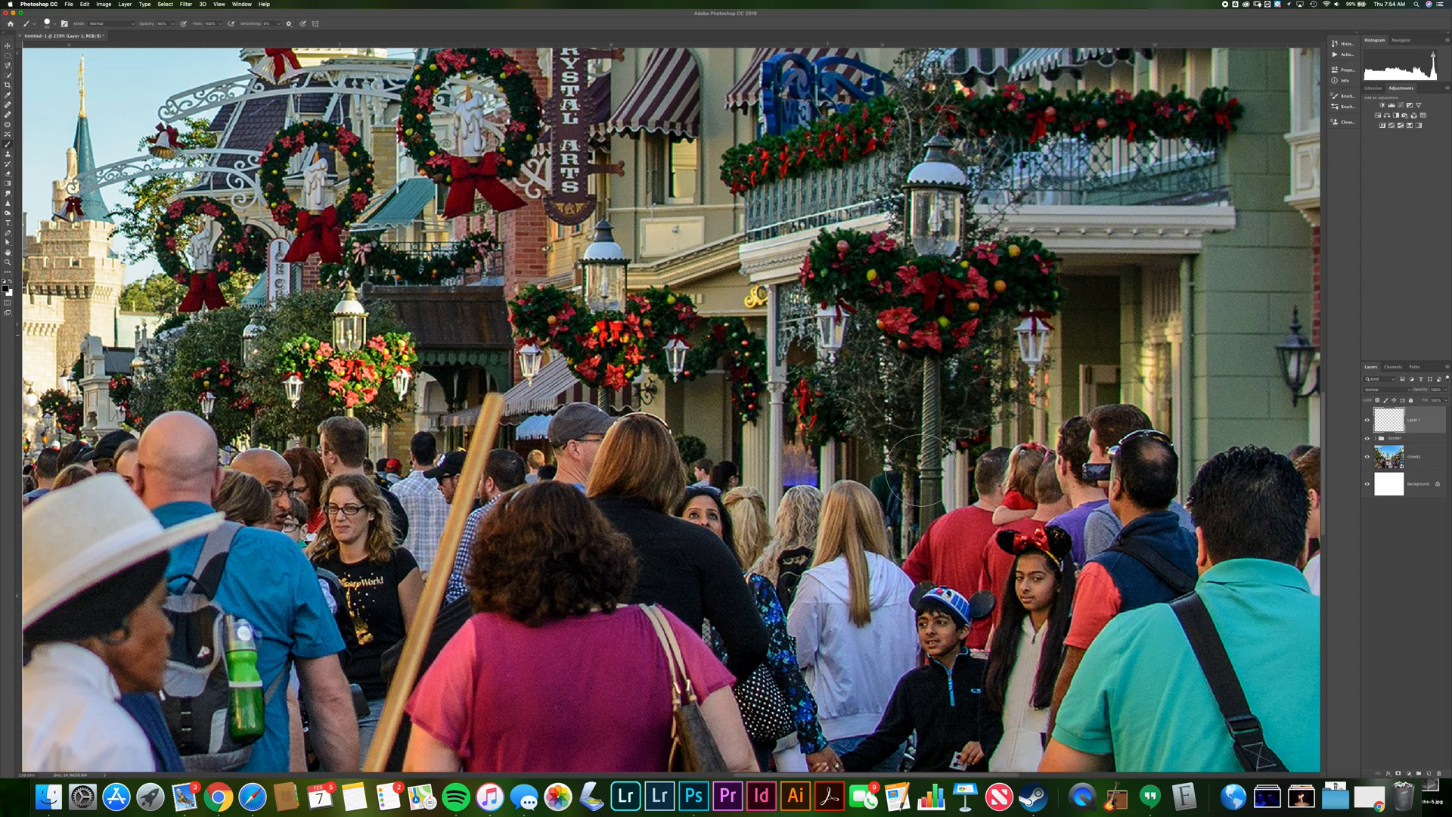
{"action": "scroll", "coordinate": [835, 370], "scroll_direction": "down", "scroll_amount": 1}
{"action": "scroll", "coordinate": [835, 370], "scroll_direction": "right", "scroll_amount": 1}
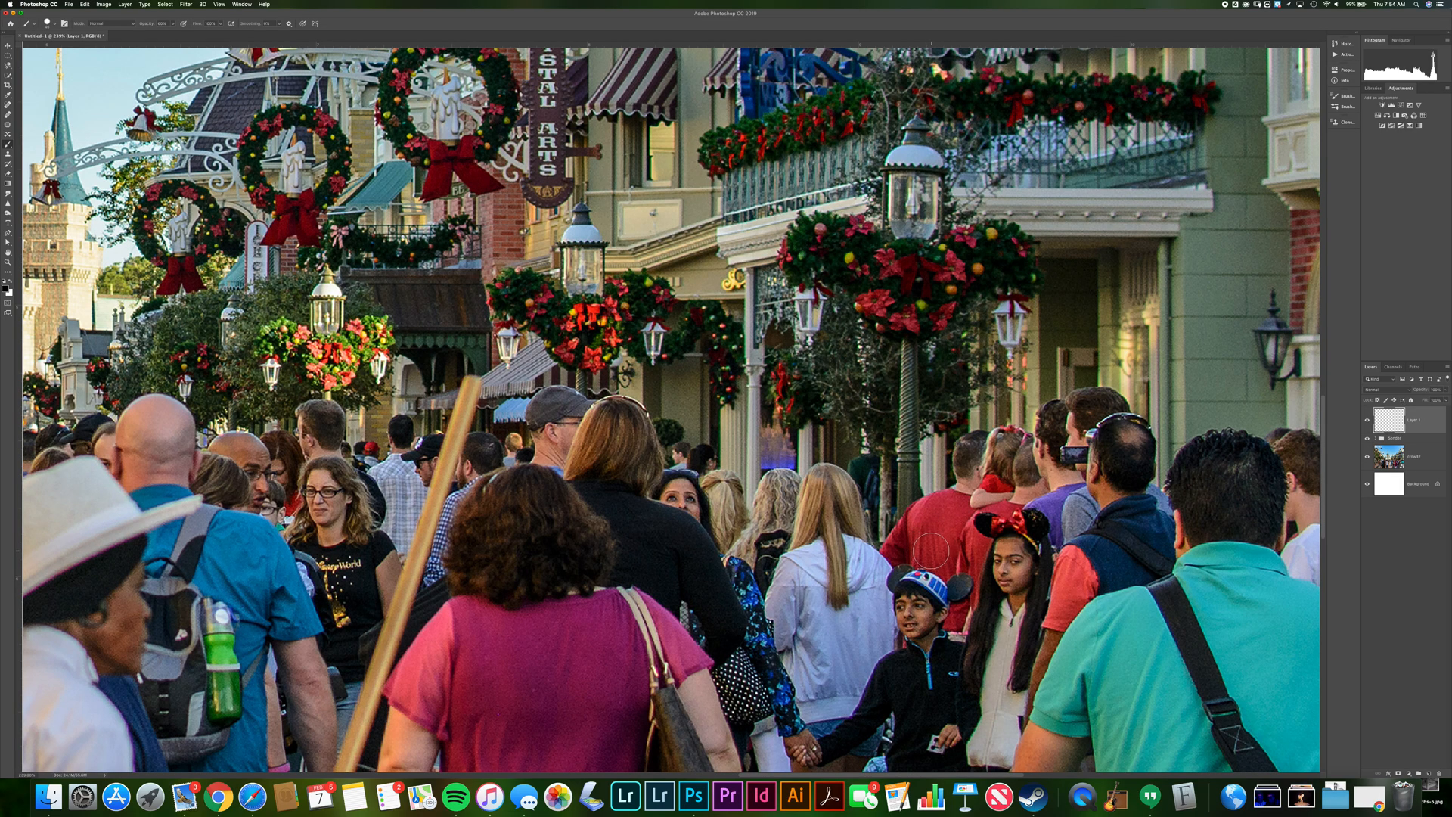
{"action": "key", "text": "bracketleft"}
{"action": "key", "text": "bracketleft"}
{"action": "key", "text": "bracketleft"}
{"action": "key", "text": "x"}
{"action": "key", "text": "0"}
{"action": "left_click", "coordinate": [934, 563]}
{"action": "left_click", "coordinate": [933, 544]}
{"action": "left_click", "coordinate": [932, 513]}
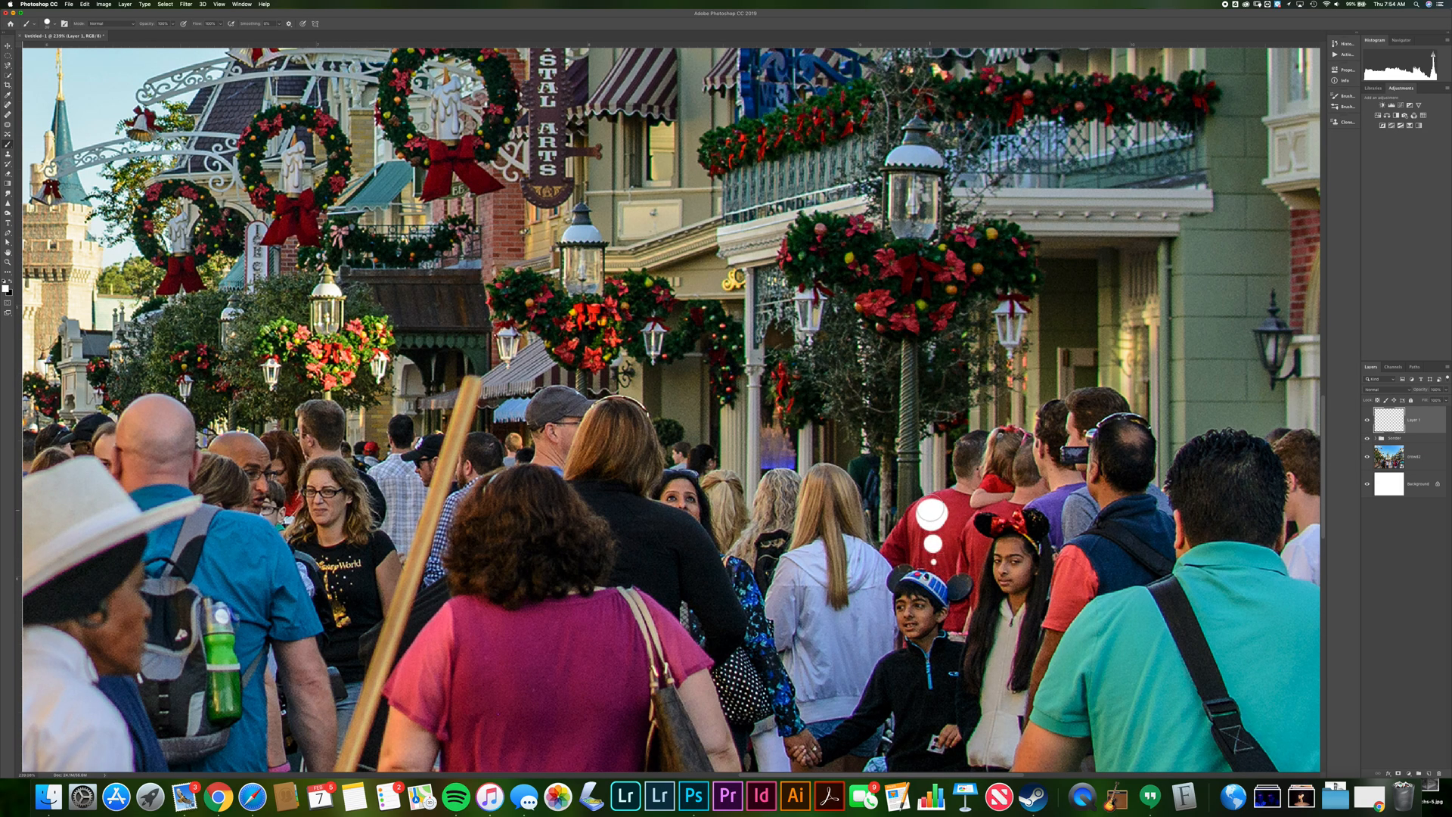
{"action": "mouse_move", "coordinate": [928, 470]}
{"action": "left_mouse_down"}
{"action": "mouse_move", "coordinate": [897, 450]}
{"action": "mouse_move", "coordinate": [918, 467]}
{"action": "mouse_move", "coordinate": [937, 452]}
{"action": "mouse_move", "coordinate": [966, 462]}
{"action": "mouse_move", "coordinate": [941, 426]}
{"action": "mouse_move", "coordinate": [892, 442]}
{"action": "mouse_move", "coordinate": [952, 465]}
{"action": "mouse_move", "coordinate": [966, 422]}
{"action": "mouse_move", "coordinate": [913, 421]}
{"action": "left_mouse_up"}
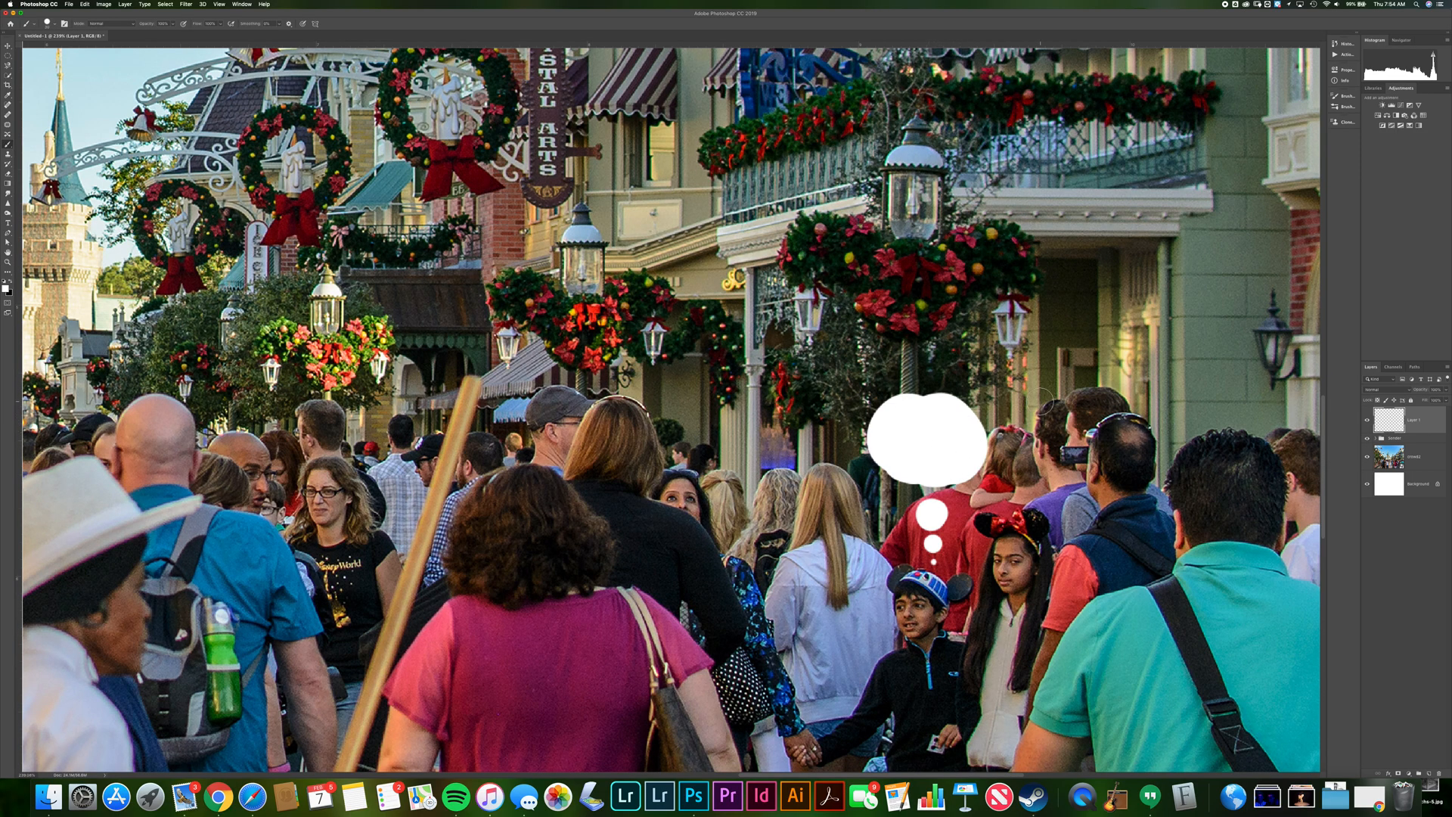
Rename the painted layer Bubble
{"action": "double_click", "coordinate": [1412, 420]}
{"action": "type", "text": "Bubble"}
{"action": "key", "text": "Return"}
Place a text cursor inside the thought bubble and set the font to Baskerville at a smaller size
{"action": "key", "text": "t"}
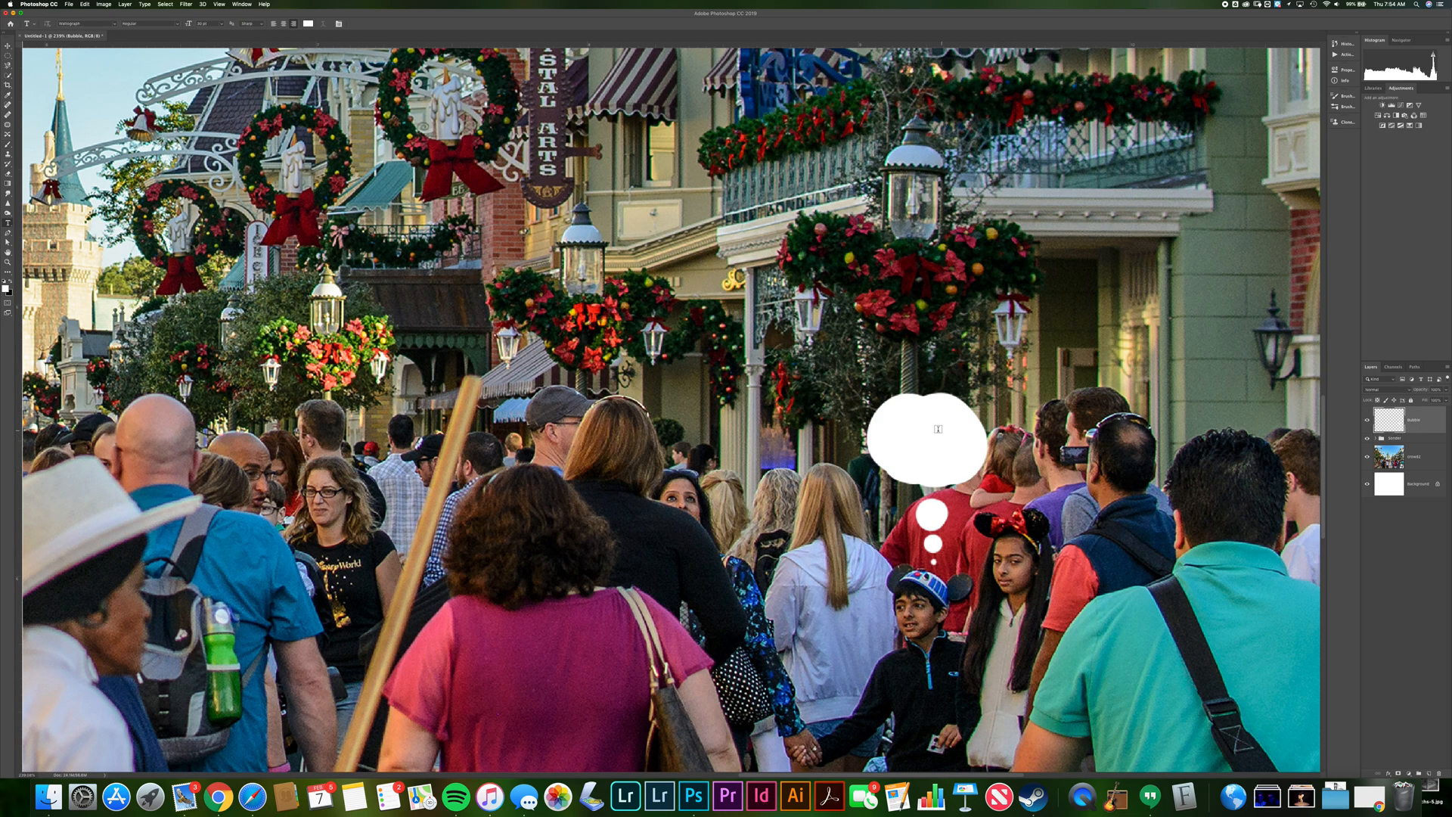
{"action": "left_click", "coordinate": [897, 429]}
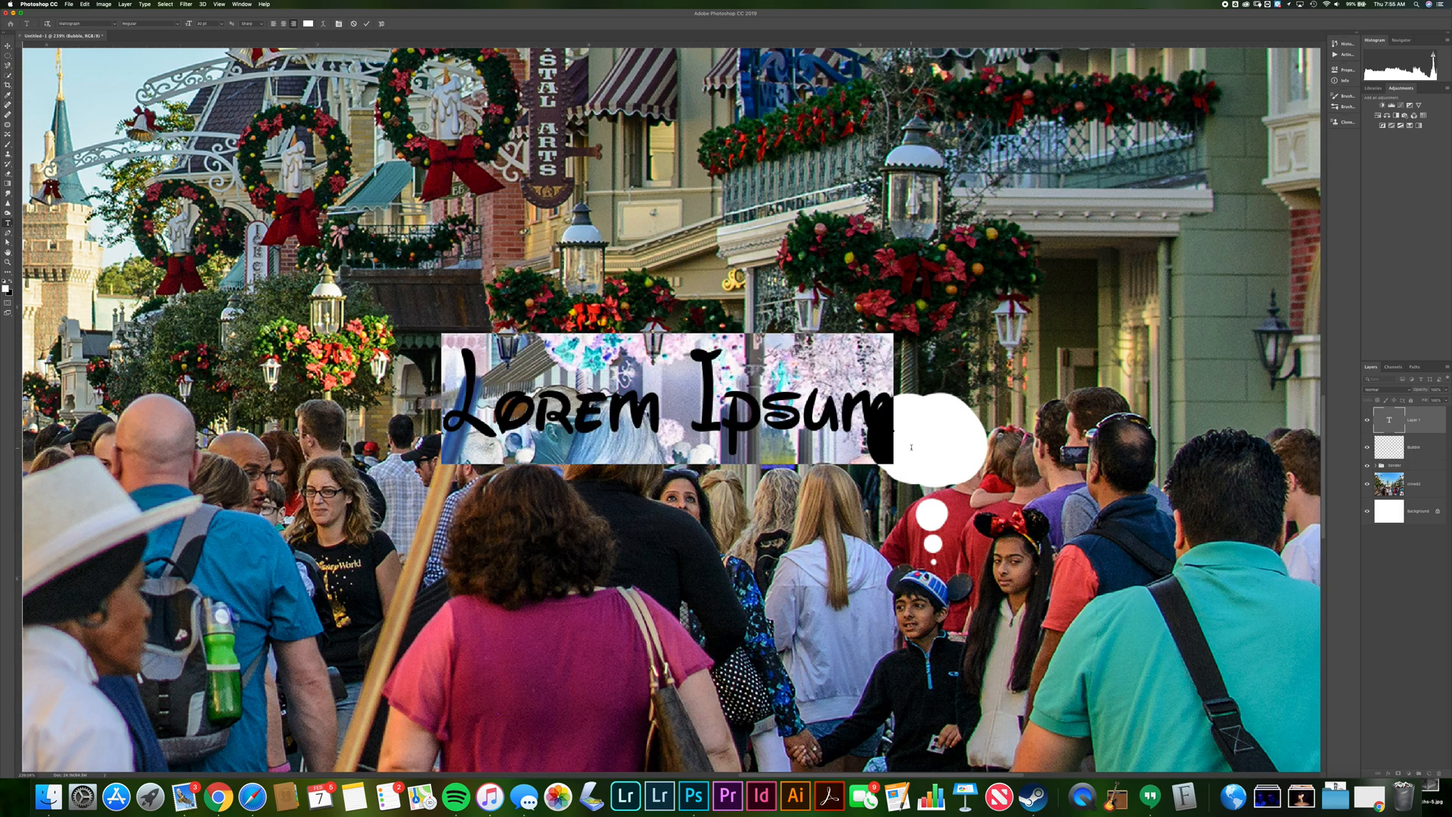
{"action": "left_click", "coordinate": [98, 22]}
{"action": "type", "text": "baske"}
{"action": "scroll", "coordinate": [671, 409], "scroll_direction": "up", "scroll_amount": 2}
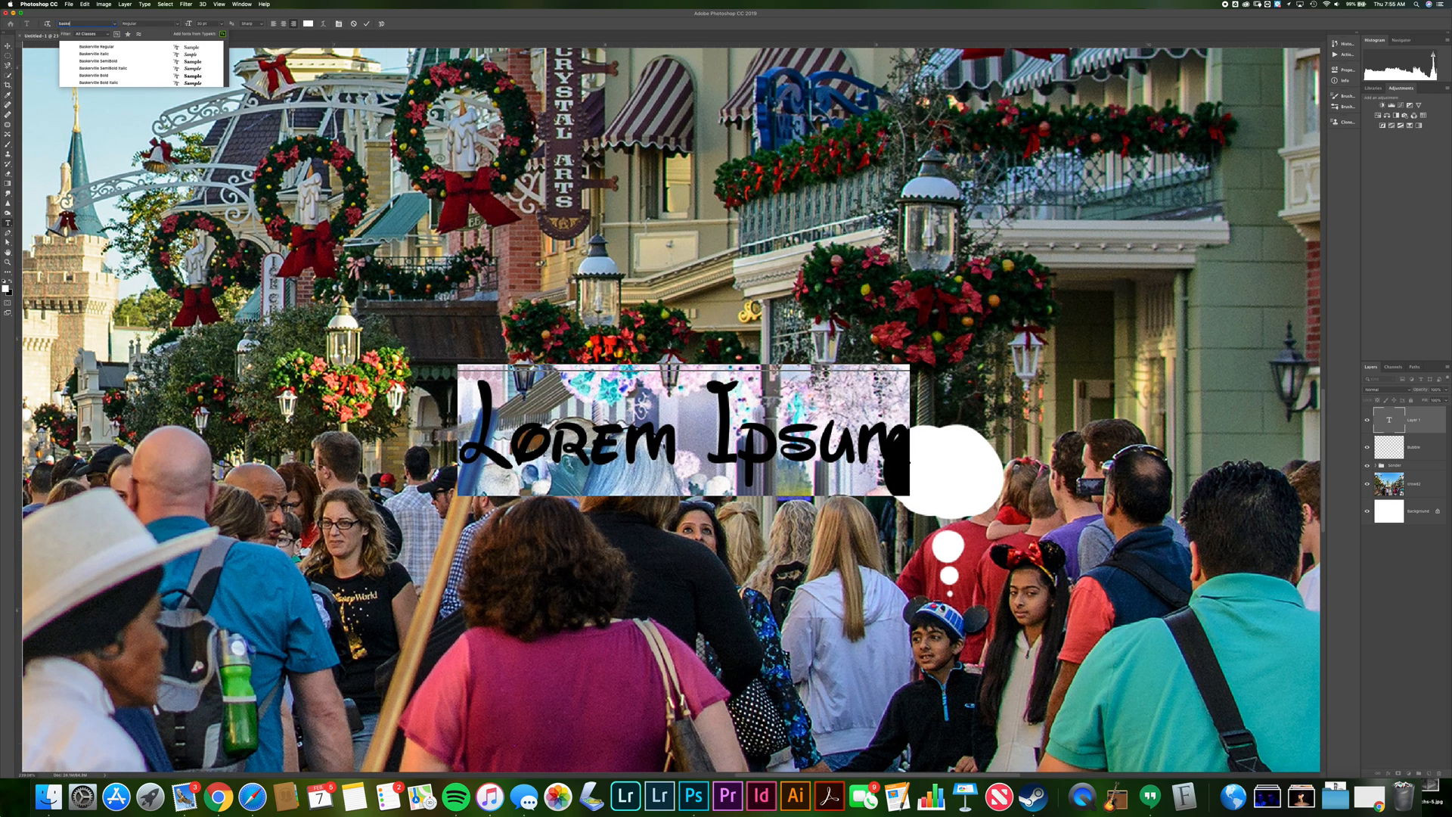
{"action": "left_click", "coordinate": [85, 48]}
{"action": "left_click", "coordinate": [221, 26]}
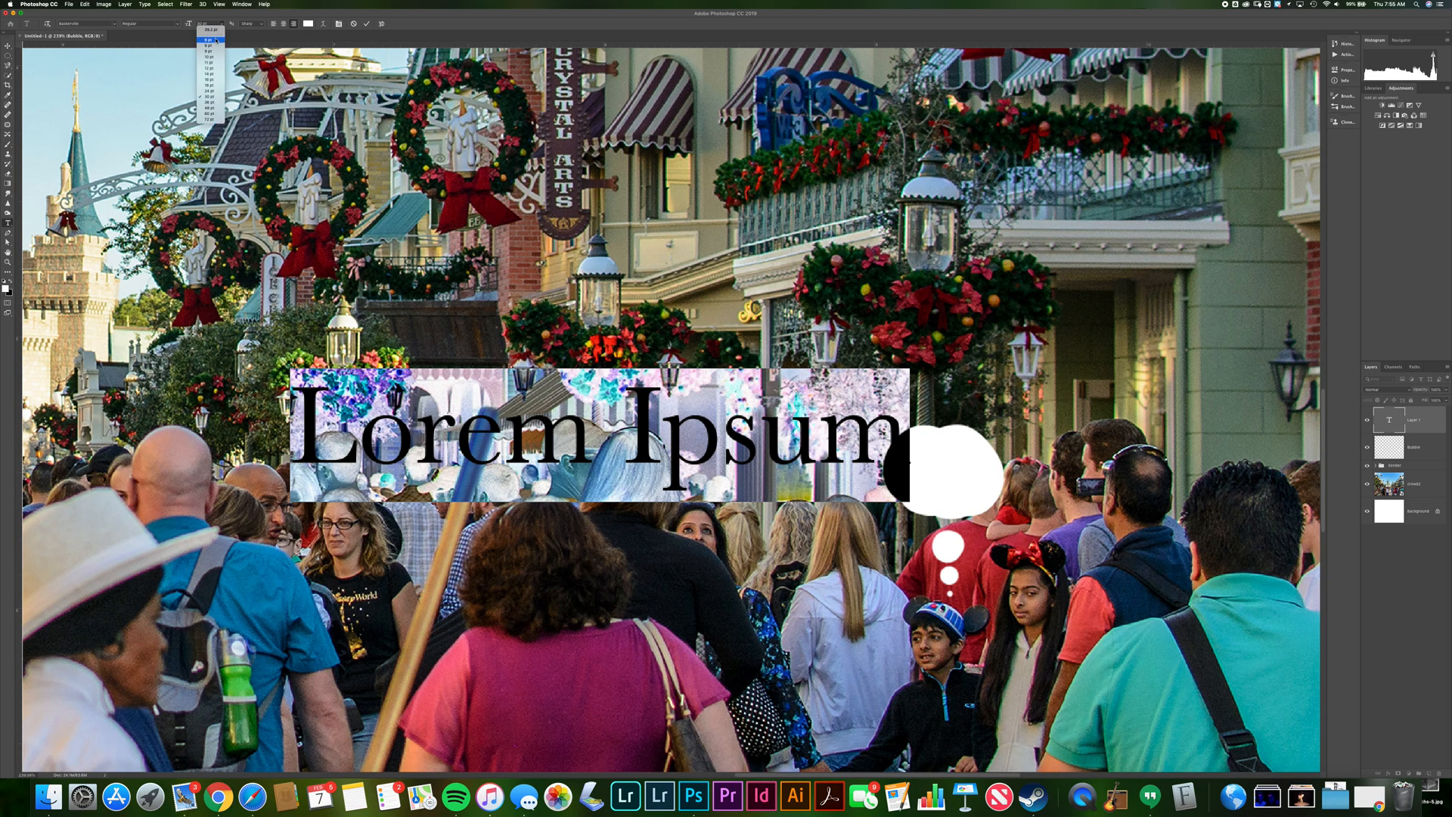
{"action": "left_click", "coordinate": [212, 61]}
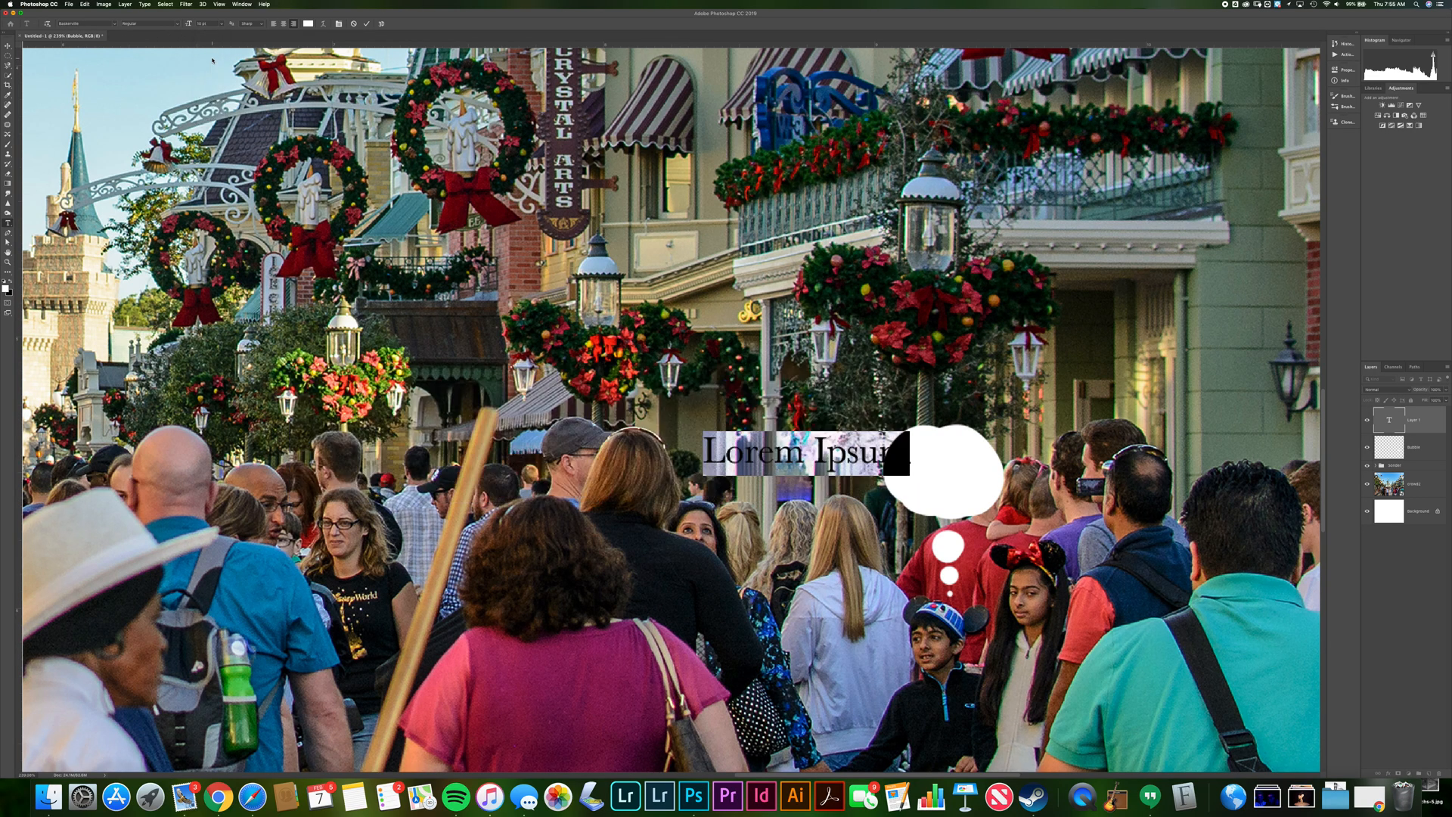
Replace the placeholder text in the bubble with Whoa
{"action": "key", "text": "BackSpace"}
{"action": "type", "text": "Who"}
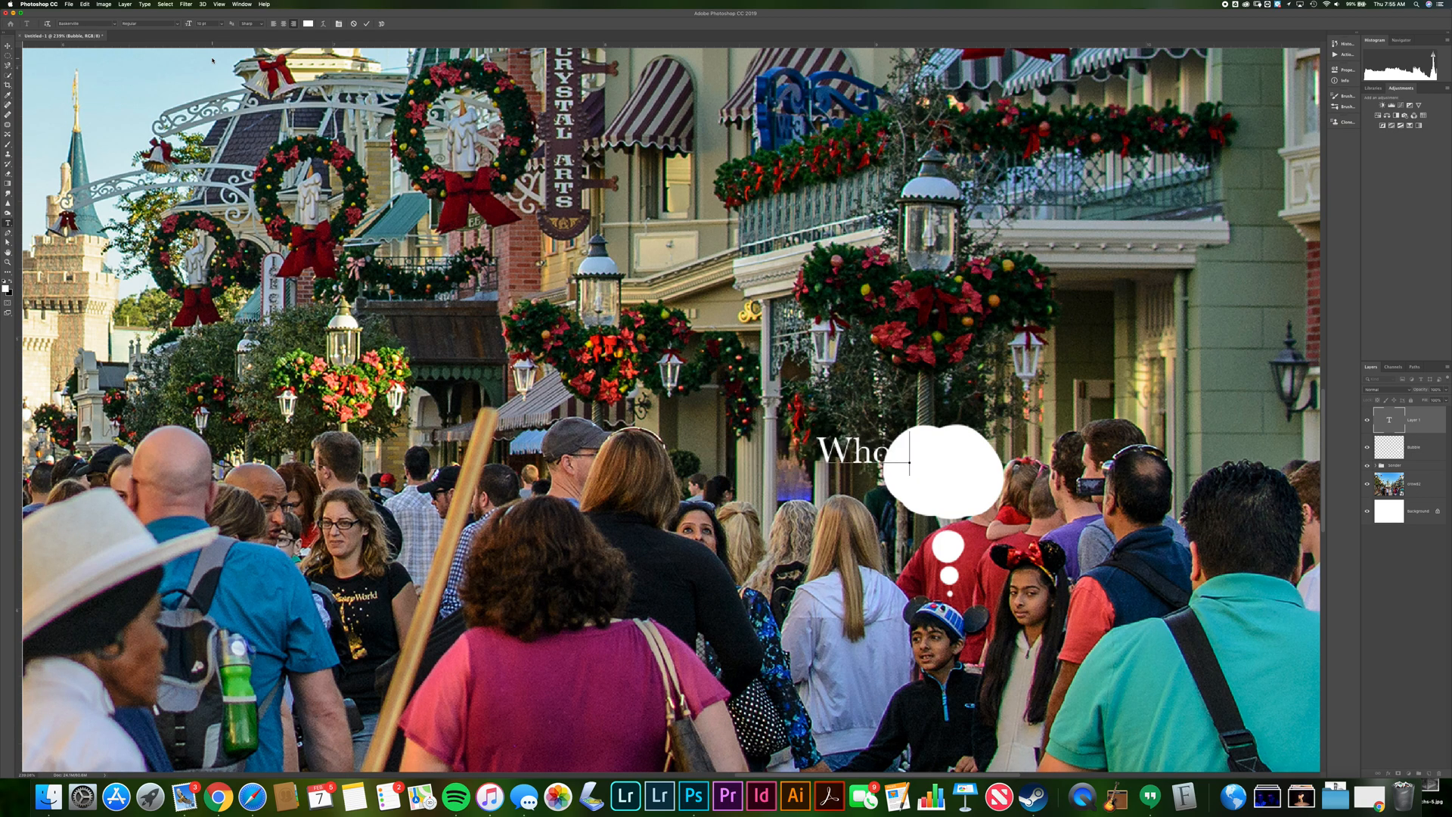
Set the Whoa text colour to black and commit the text
{"action": "left_click", "coordinate": [308, 24]}
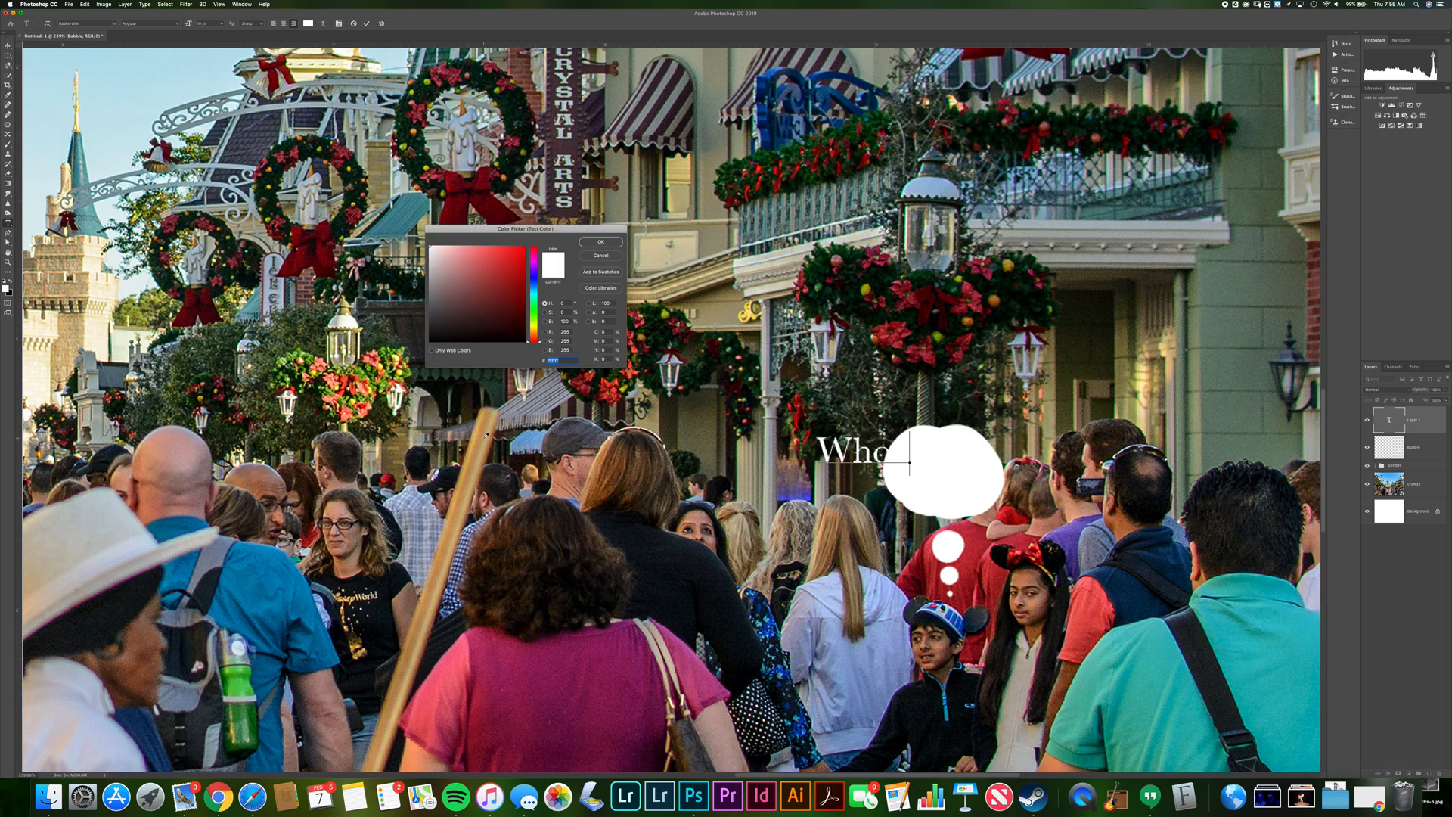
{"action": "left_click", "coordinate": [505, 257]}
{"action": "left_click", "coordinate": [603, 258]}
{"action": "key", "text": "super+a"}
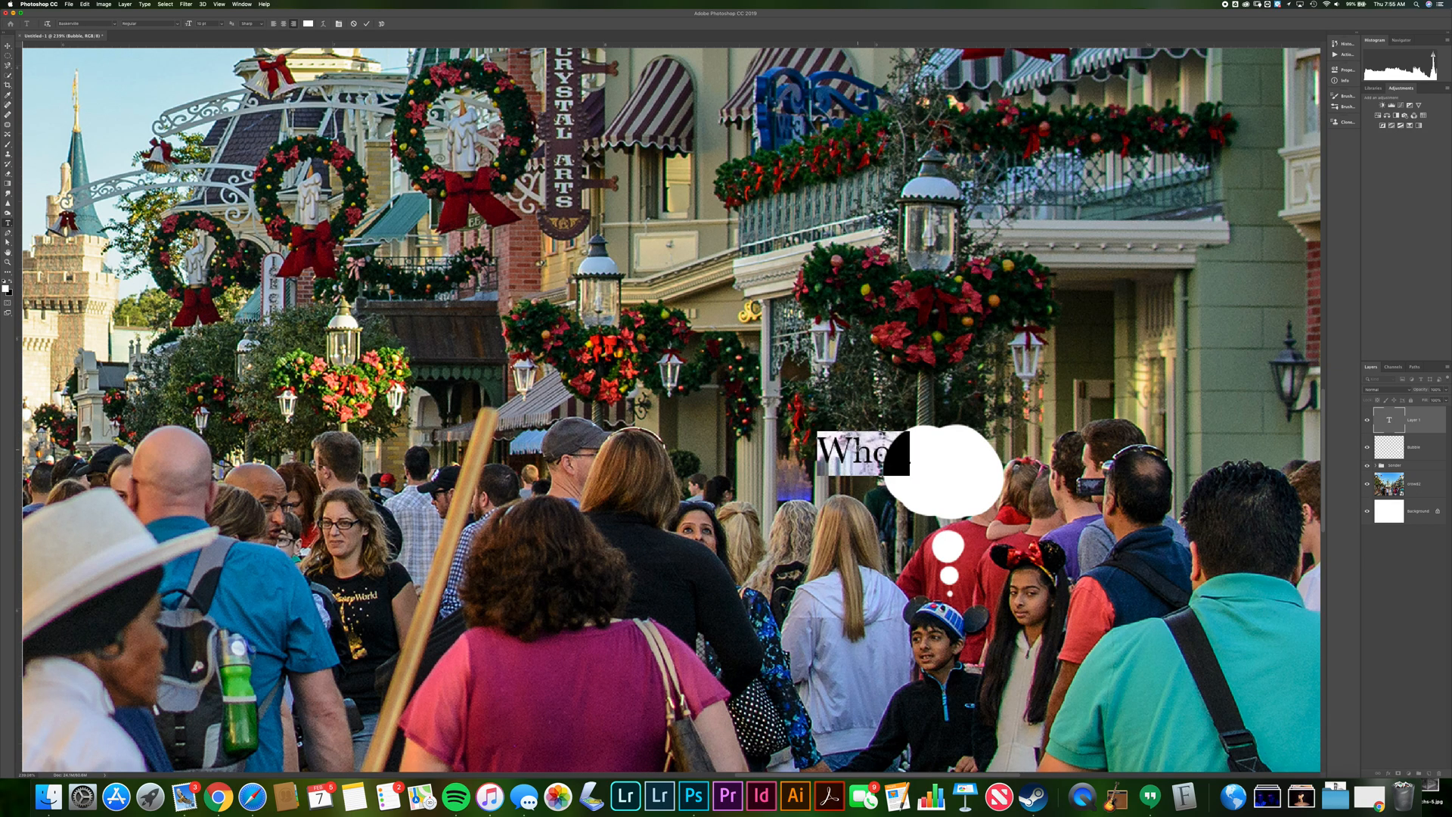
{"action": "left_click", "coordinate": [308, 24]}
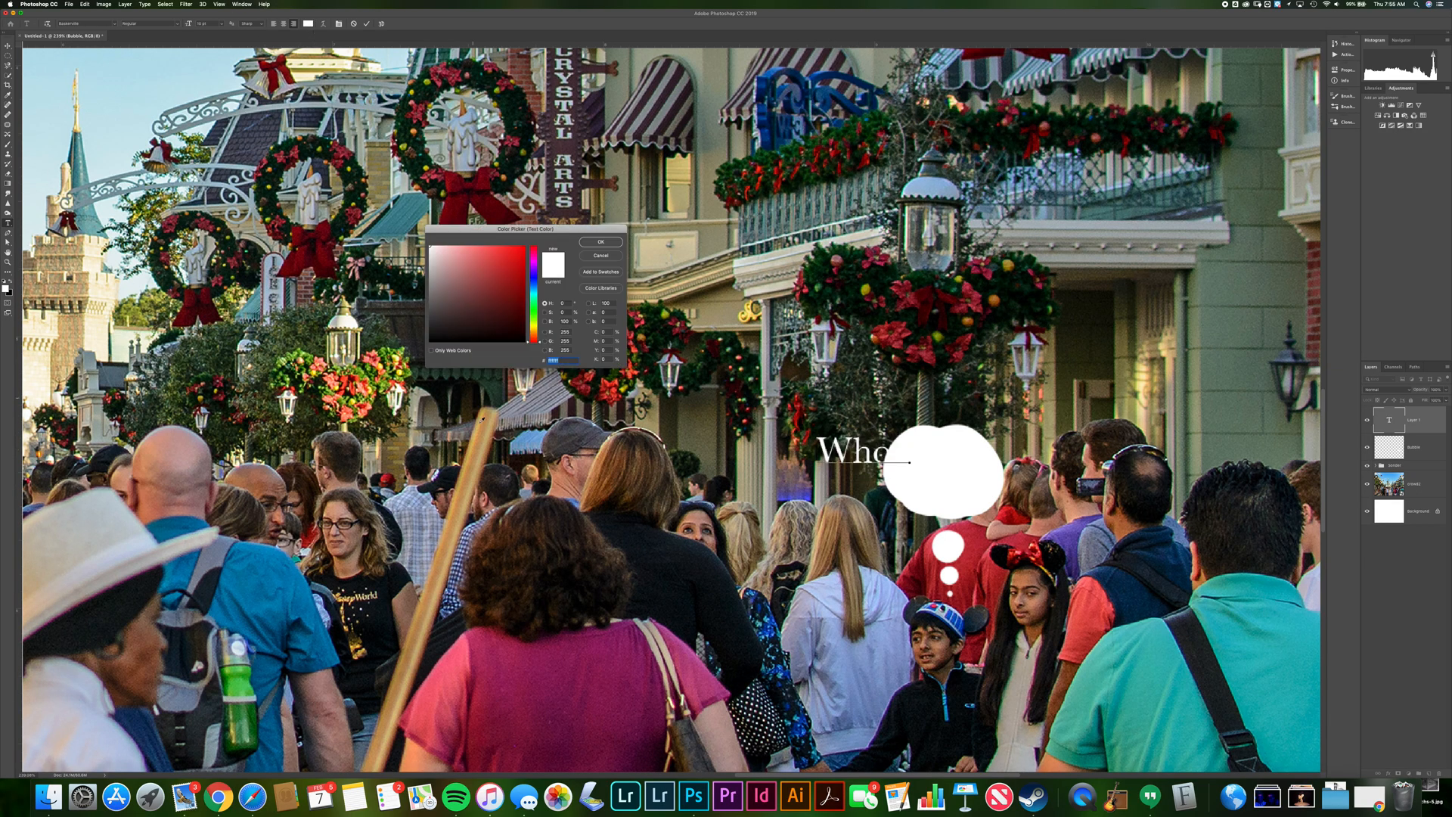
{"action": "left_click", "coordinate": [557, 555]}
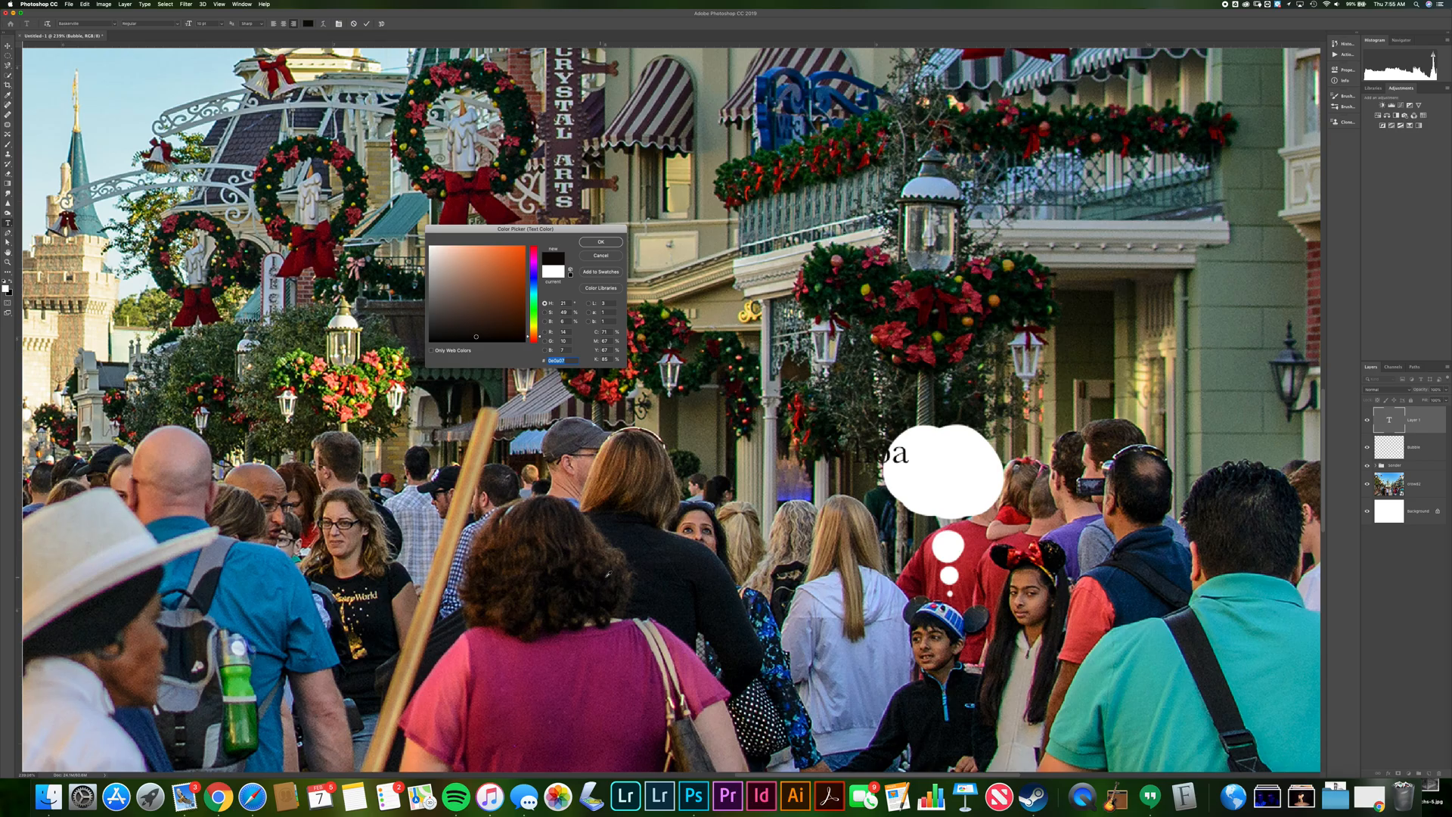
{"action": "left_click", "coordinate": [648, 545]}
{"action": "left_click_drag", "start_coordinate": [481, 325], "coordinate": [429, 342]}
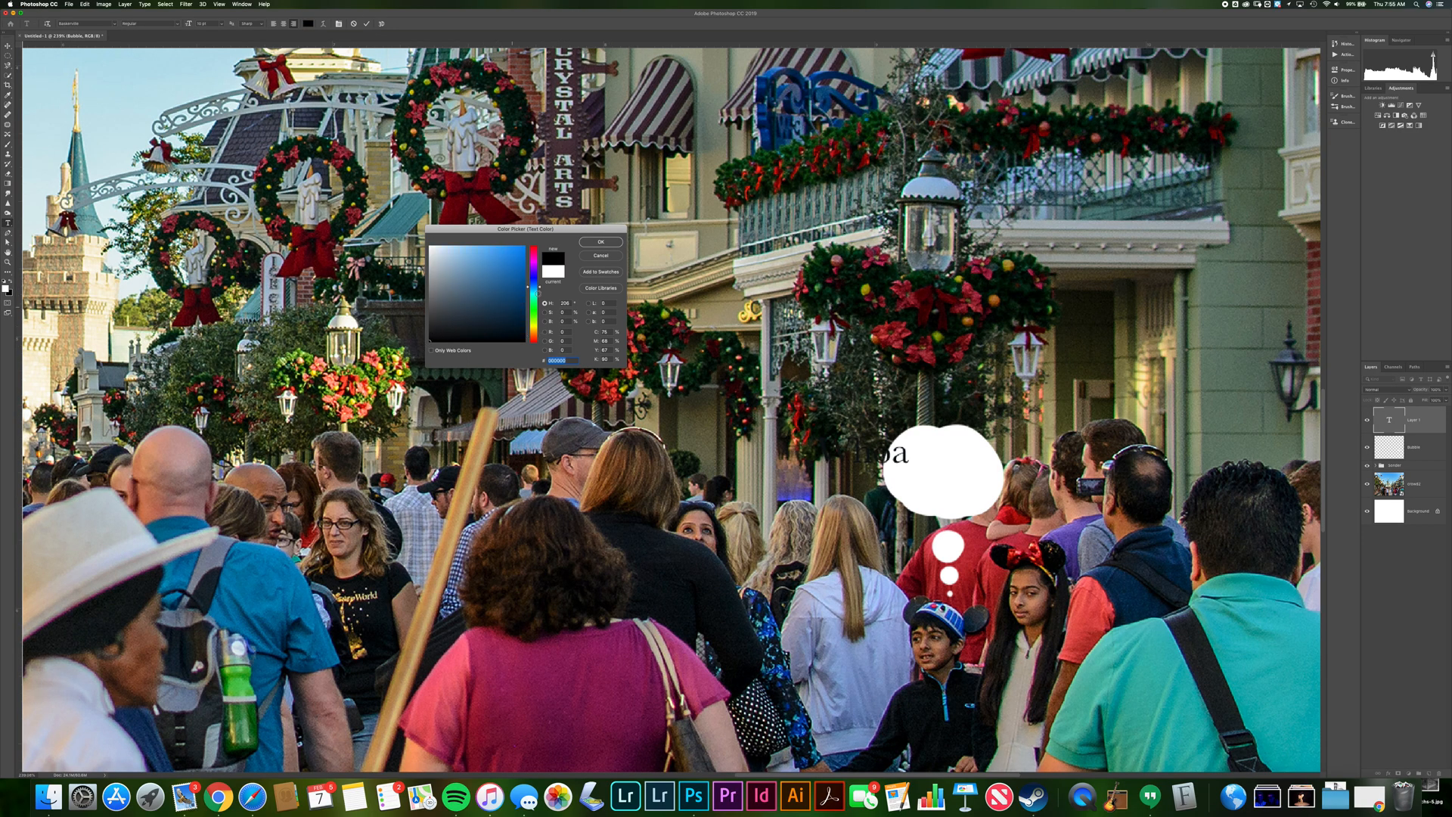
{"action": "left_click", "coordinate": [601, 242]}
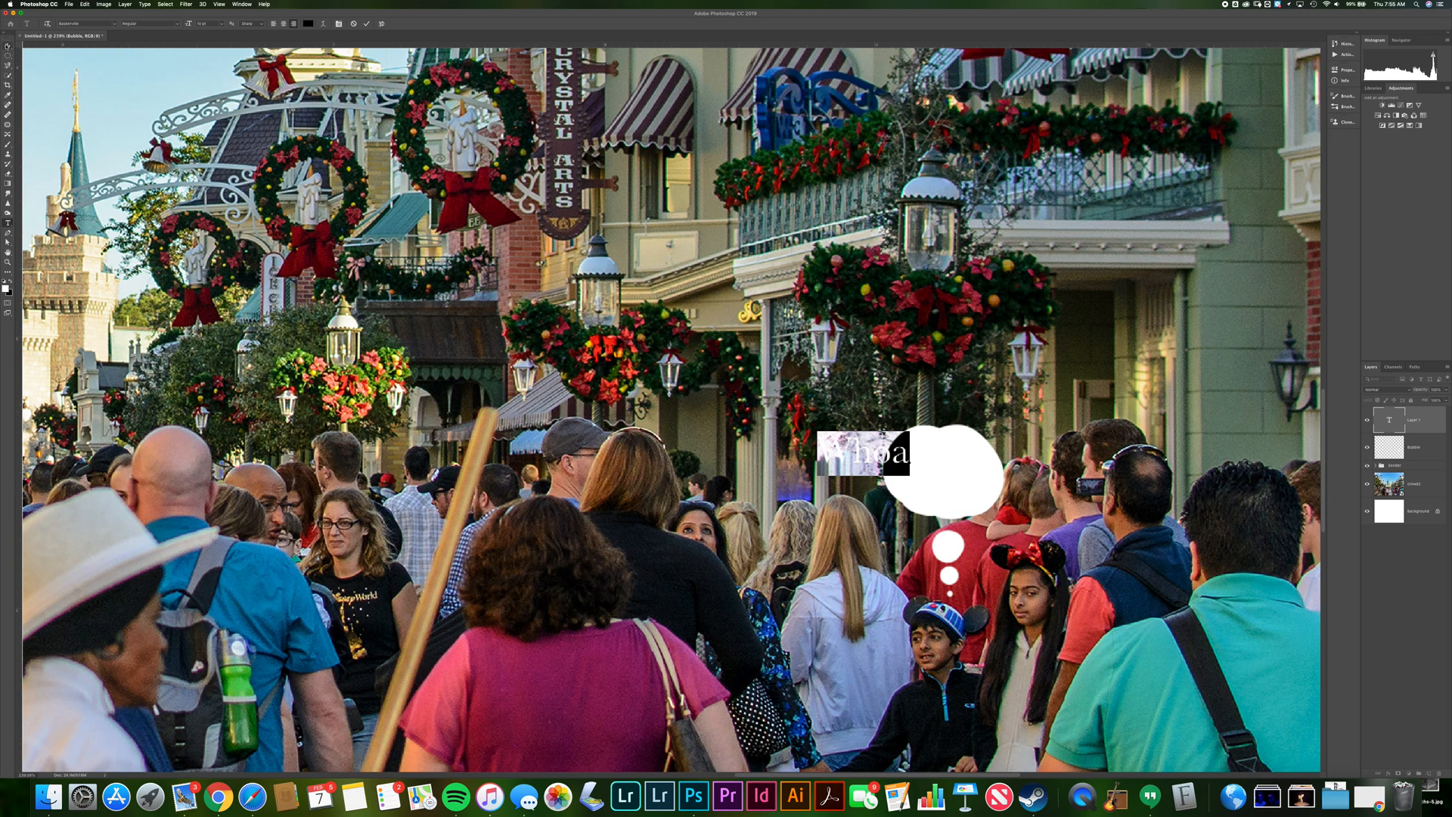
{"action": "left_click", "coordinate": [368, 23]}
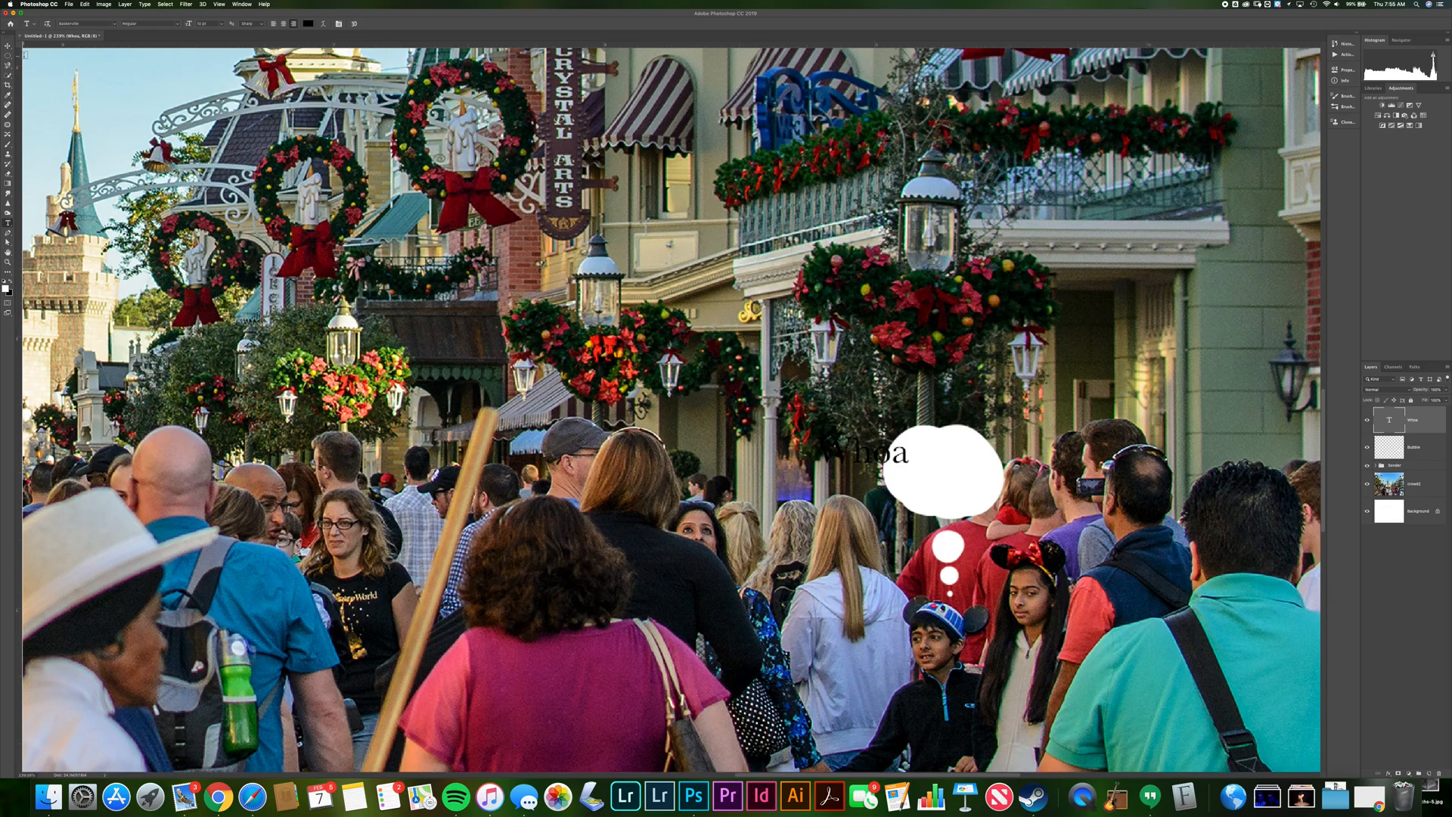
Move the Whoa text to centre it inside the thought bubble
{"action": "left_click", "coordinate": [8, 46]}
{"action": "left_click_drag", "start_coordinate": [894, 455], "coordinate": [975, 484]}
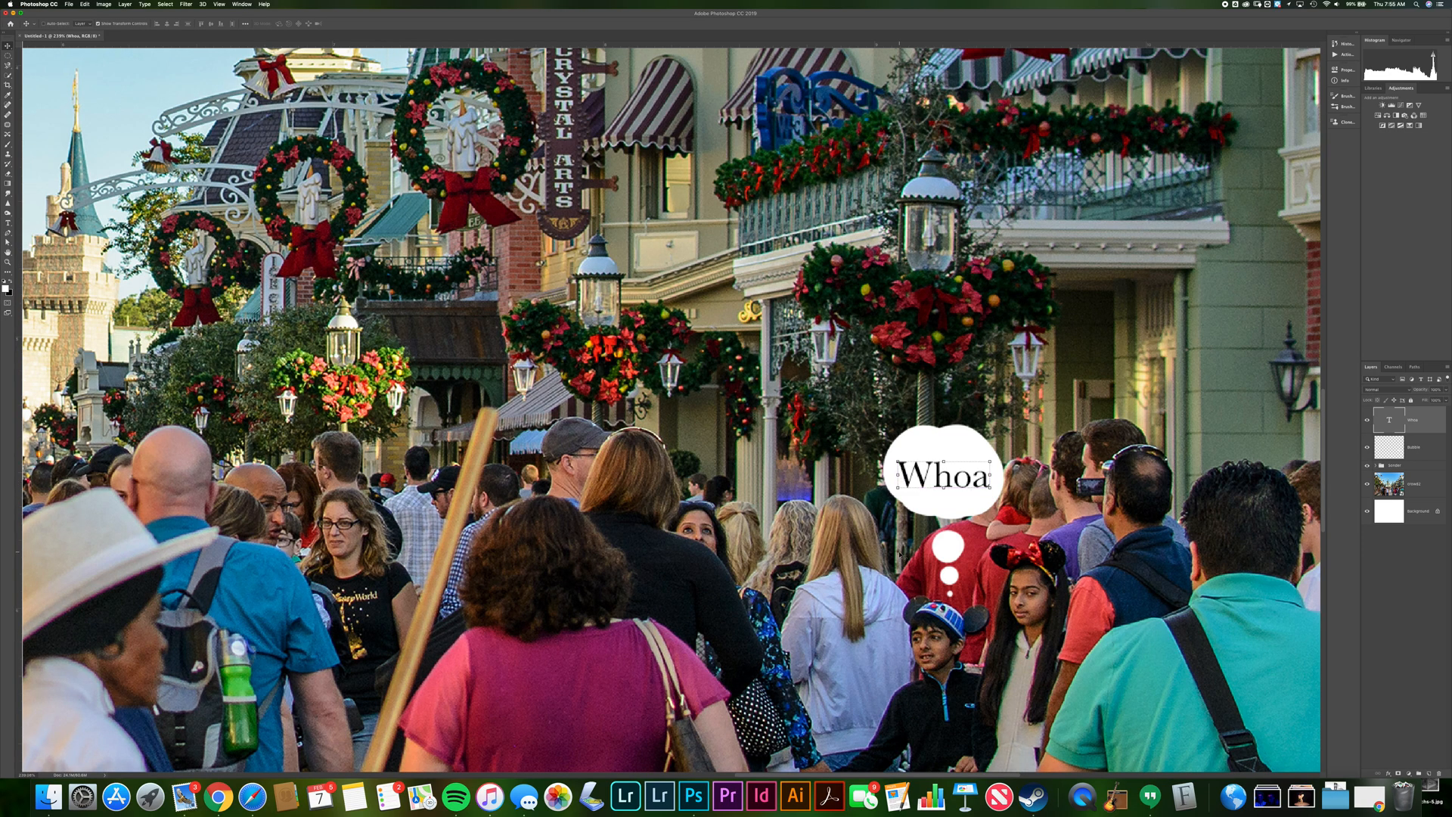
{"action": "key", "text": "super+0"}
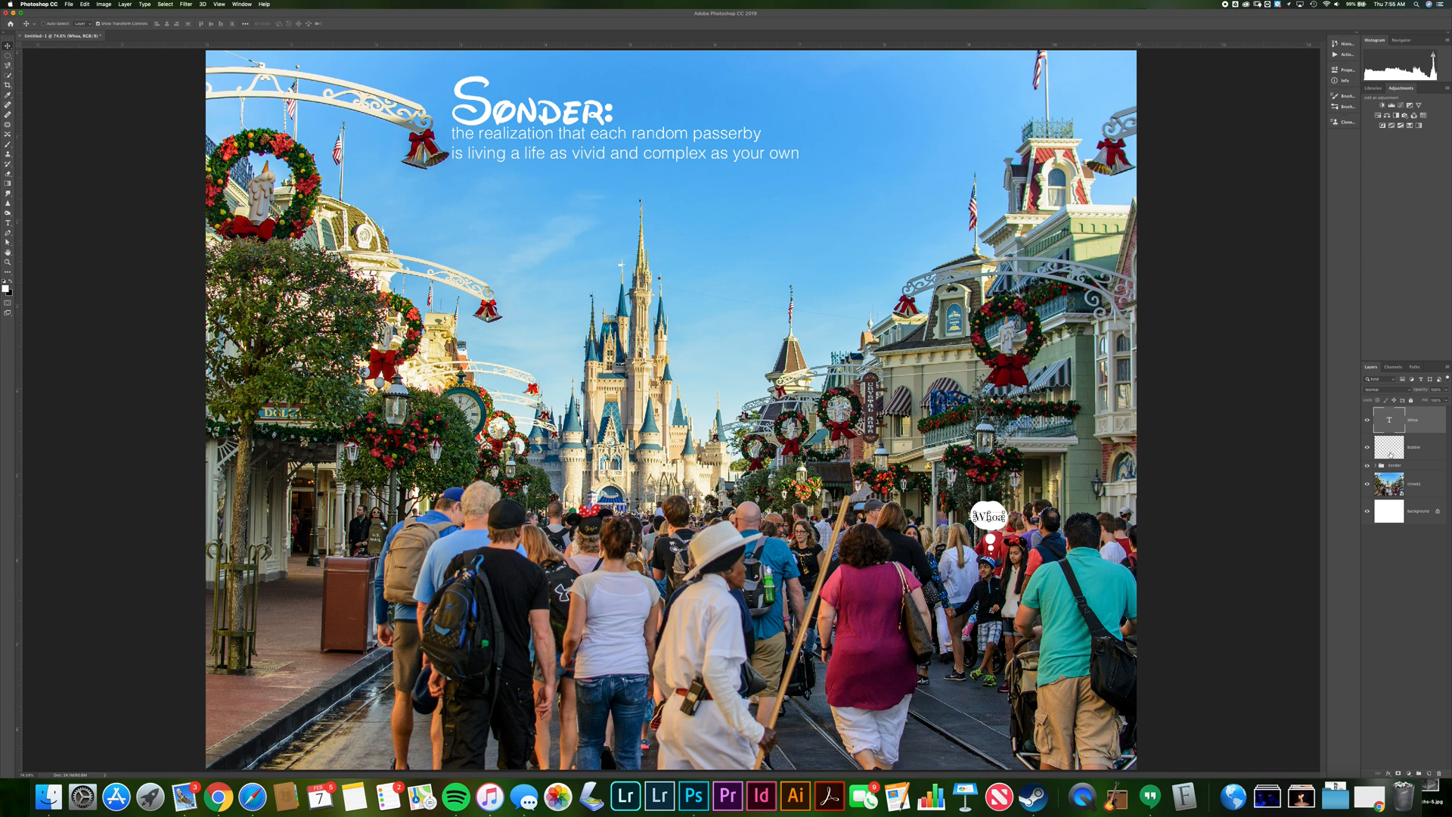
Reduce the font size of the Whoa text in the bubble
{"action": "left_click", "coordinate": [1389, 457]}
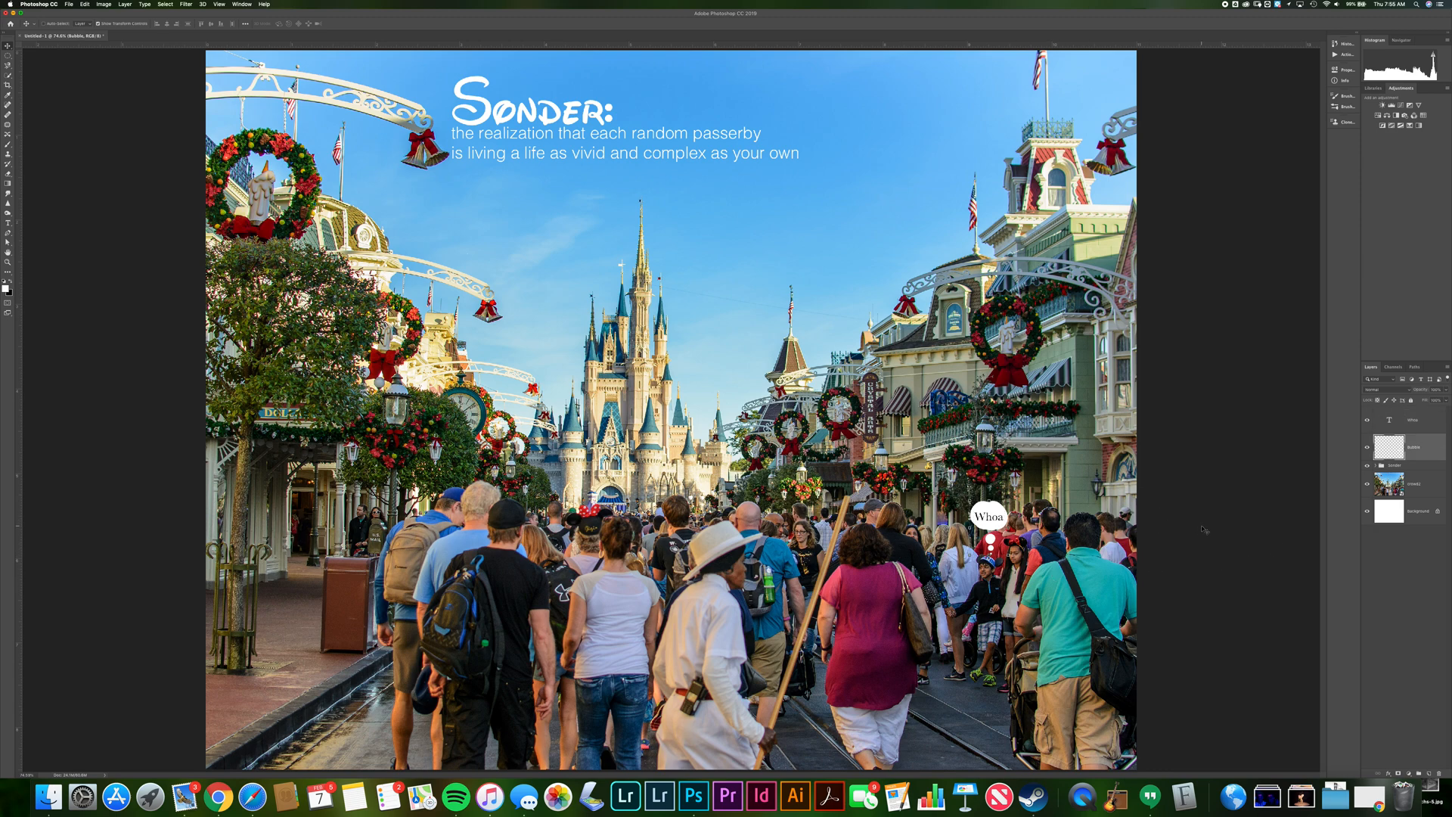
{"action": "left_click", "coordinate": [1389, 512]}
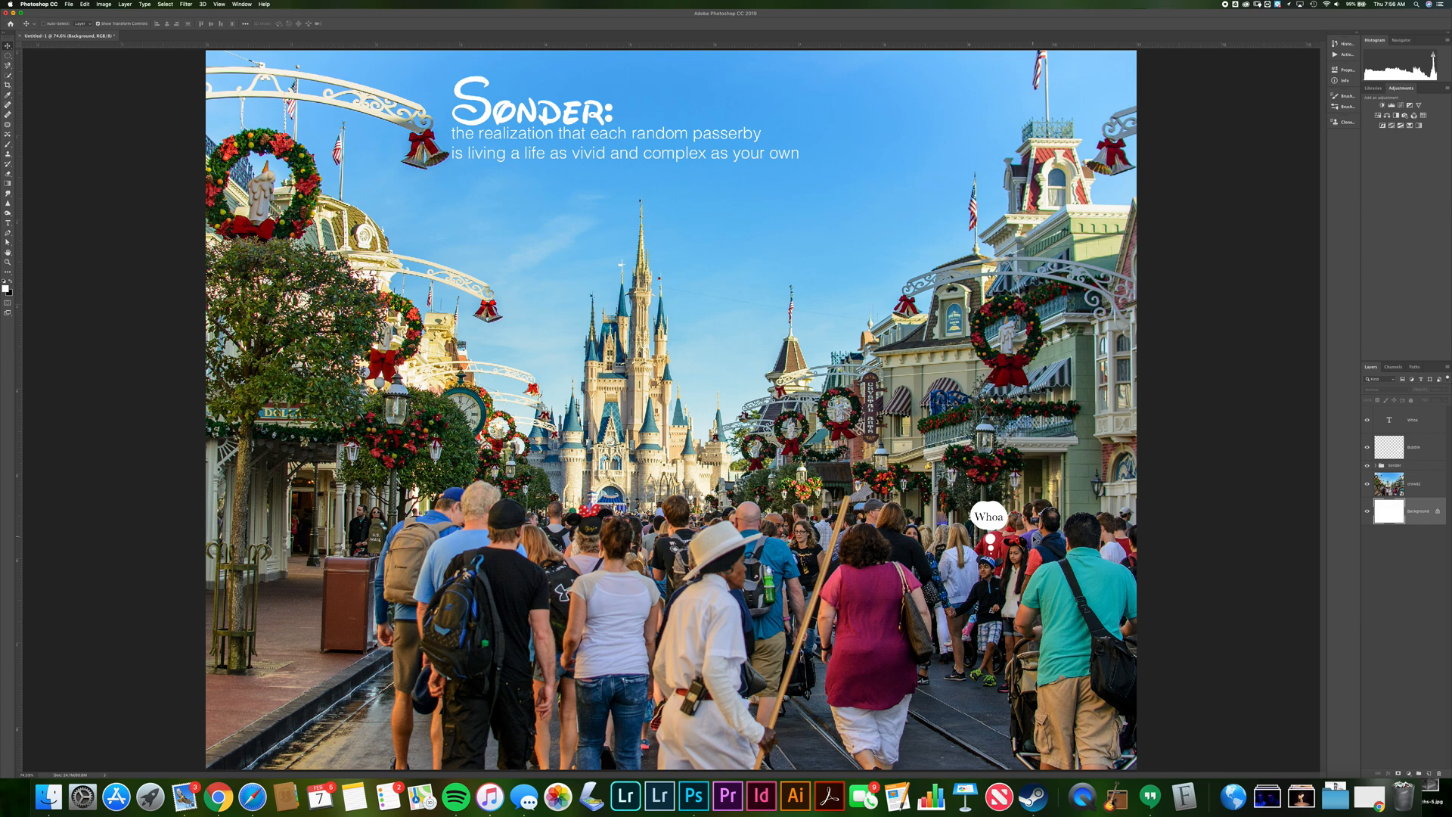
{"action": "scroll", "coordinate": [1035, 540], "scroll_direction": "up", "scroll_amount": 3}
{"action": "double_click", "coordinate": [1047, 539]}
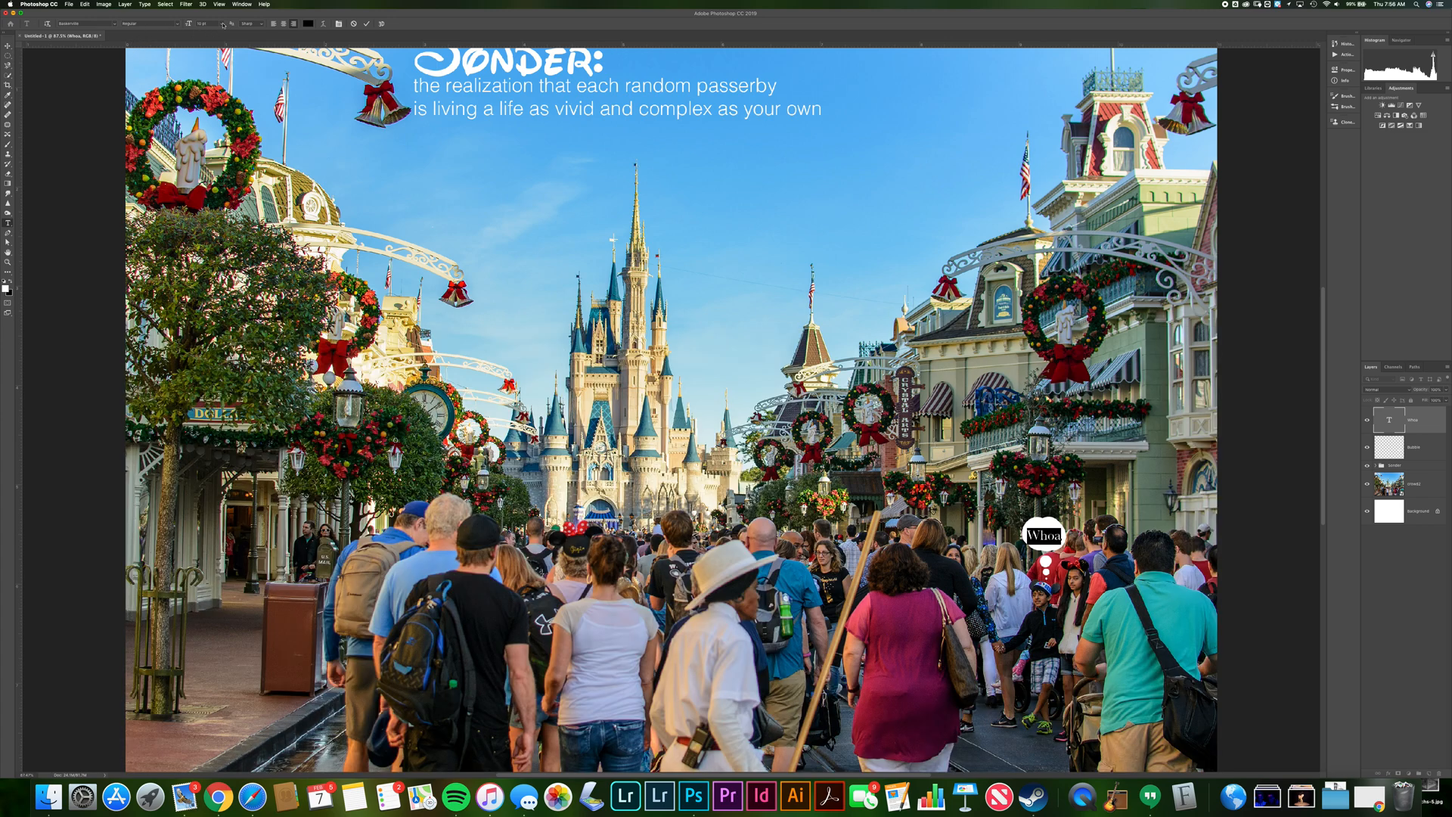
{"action": "left_click", "coordinate": [224, 25]}
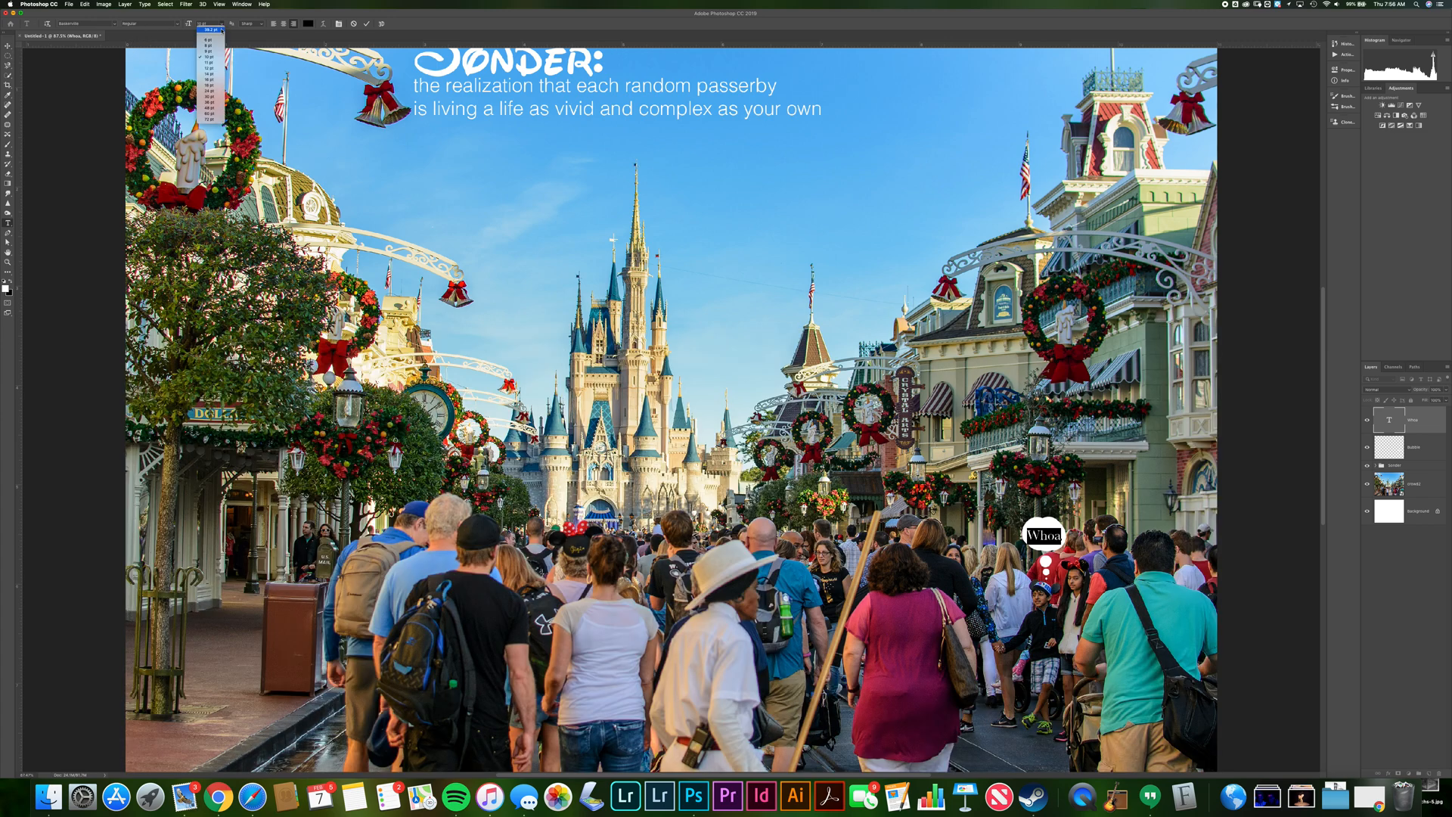
{"action": "left_click", "coordinate": [216, 46]}
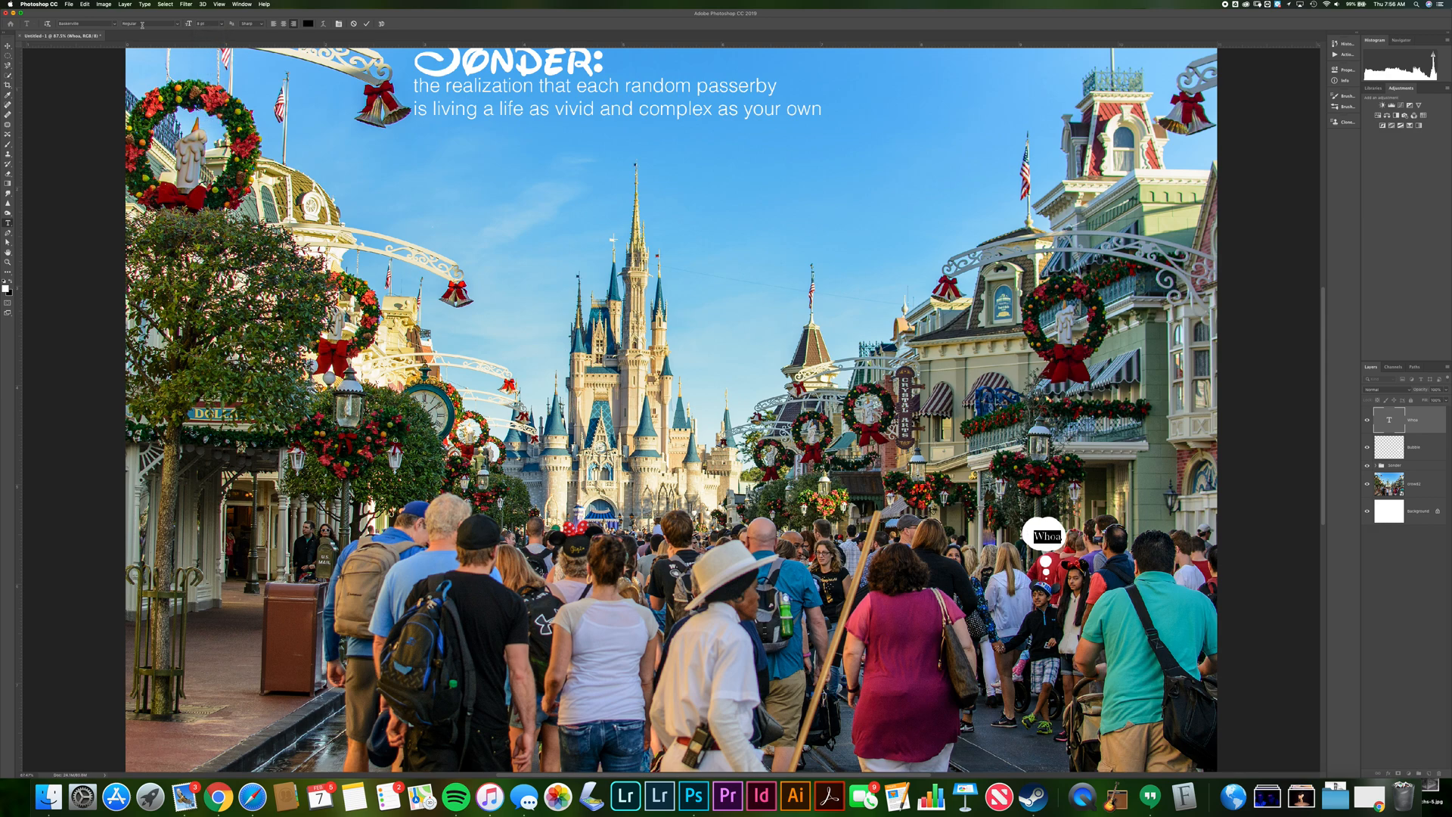
{"action": "left_click", "coordinate": [366, 24]}
Nudge the Whoa text upward so it sits within the bubble
{"action": "key", "text": "v"}
{"action": "left_click_drag", "start_coordinate": [1048, 529], "coordinate": [1045, 530]}
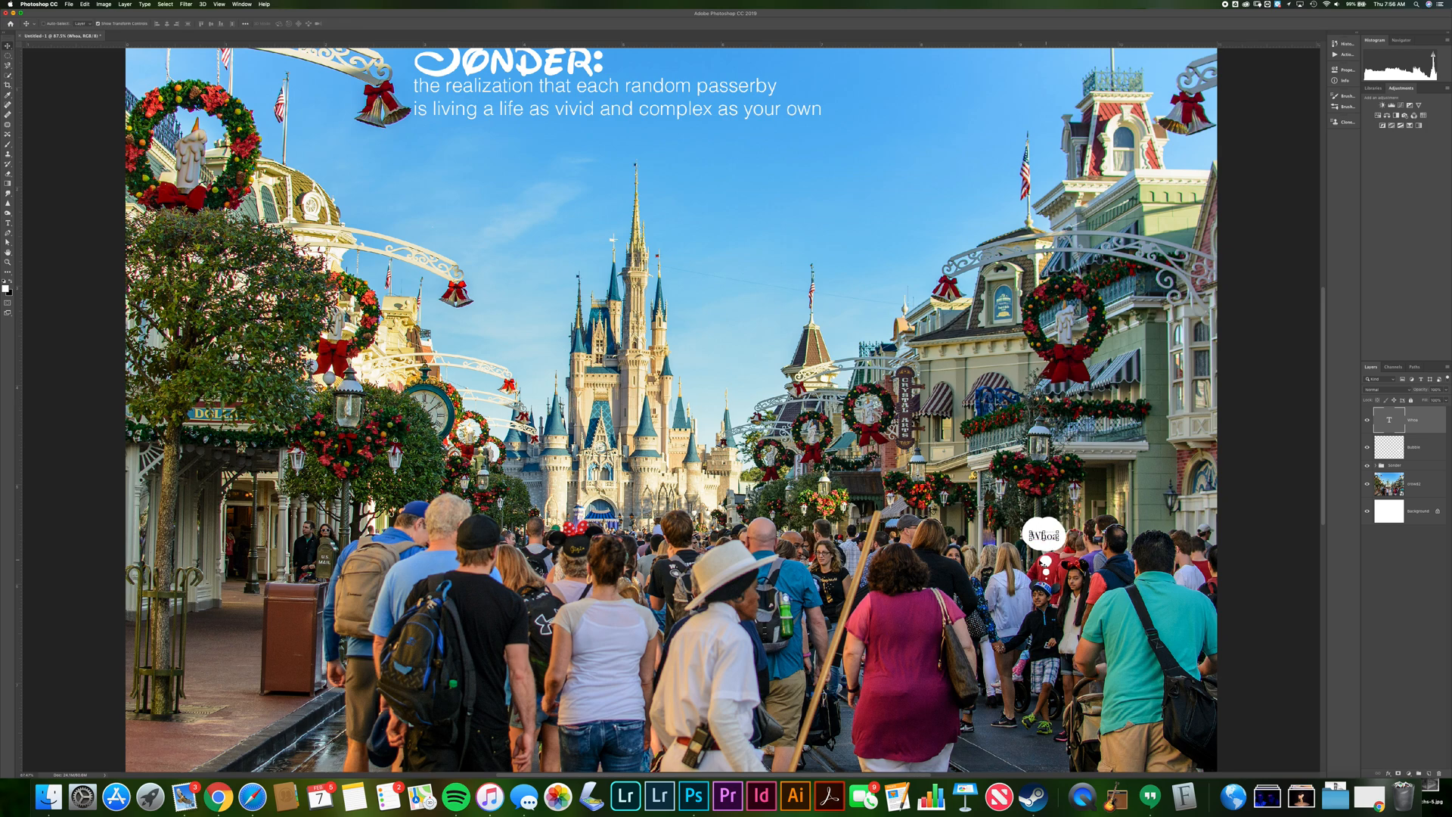
{"action": "key", "text": "Up"}
{"action": "key", "text": "Up"}
{"action": "key", "text": "Up"}
Switch to the browser to review the poster assignment requirements in the Google Doc, then return
{"action": "left_click", "coordinate": [1411, 485]}
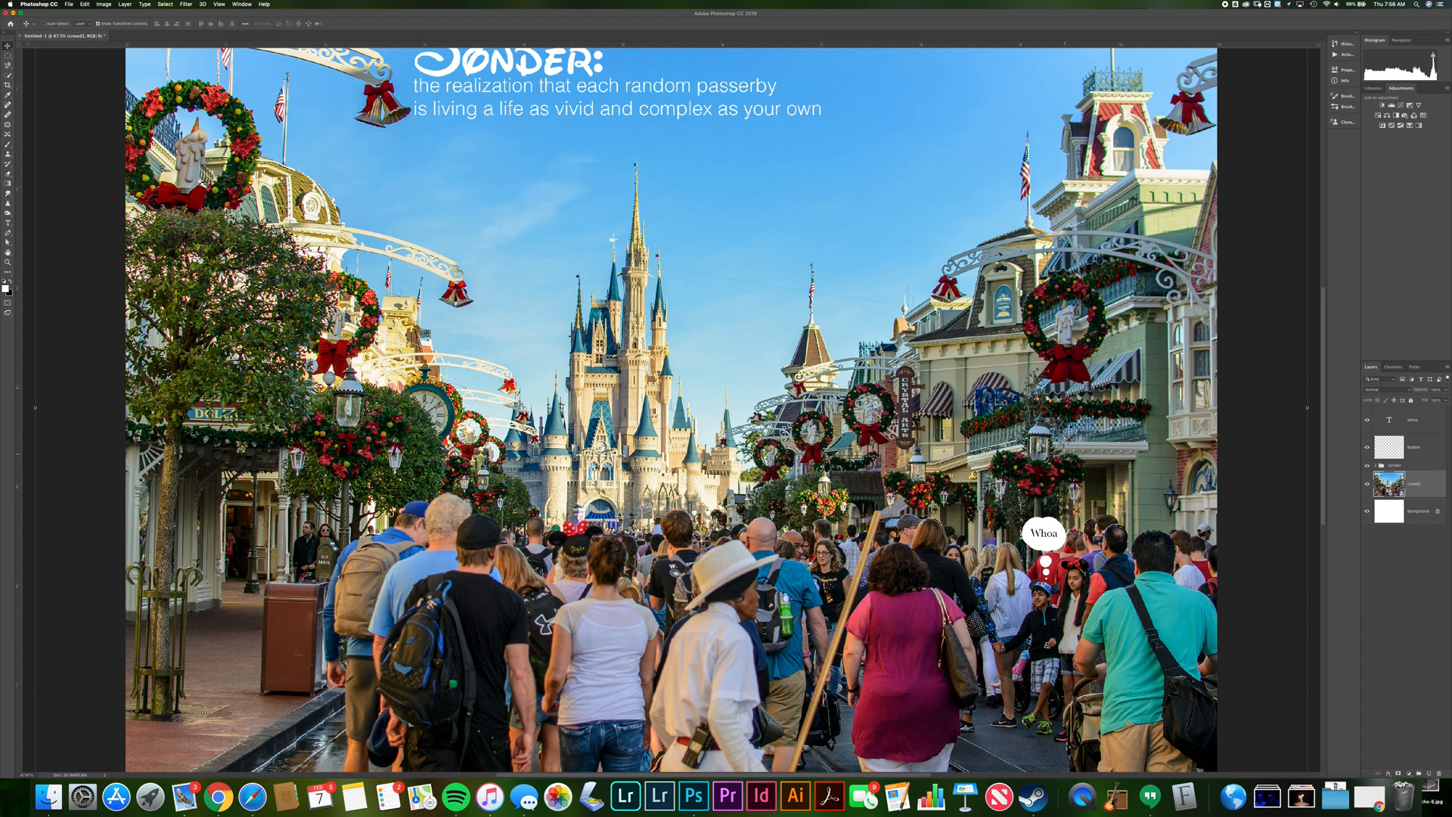
{"action": "scroll", "coordinate": [671, 408], "scroll_direction": "down", "scroll_amount": 3}
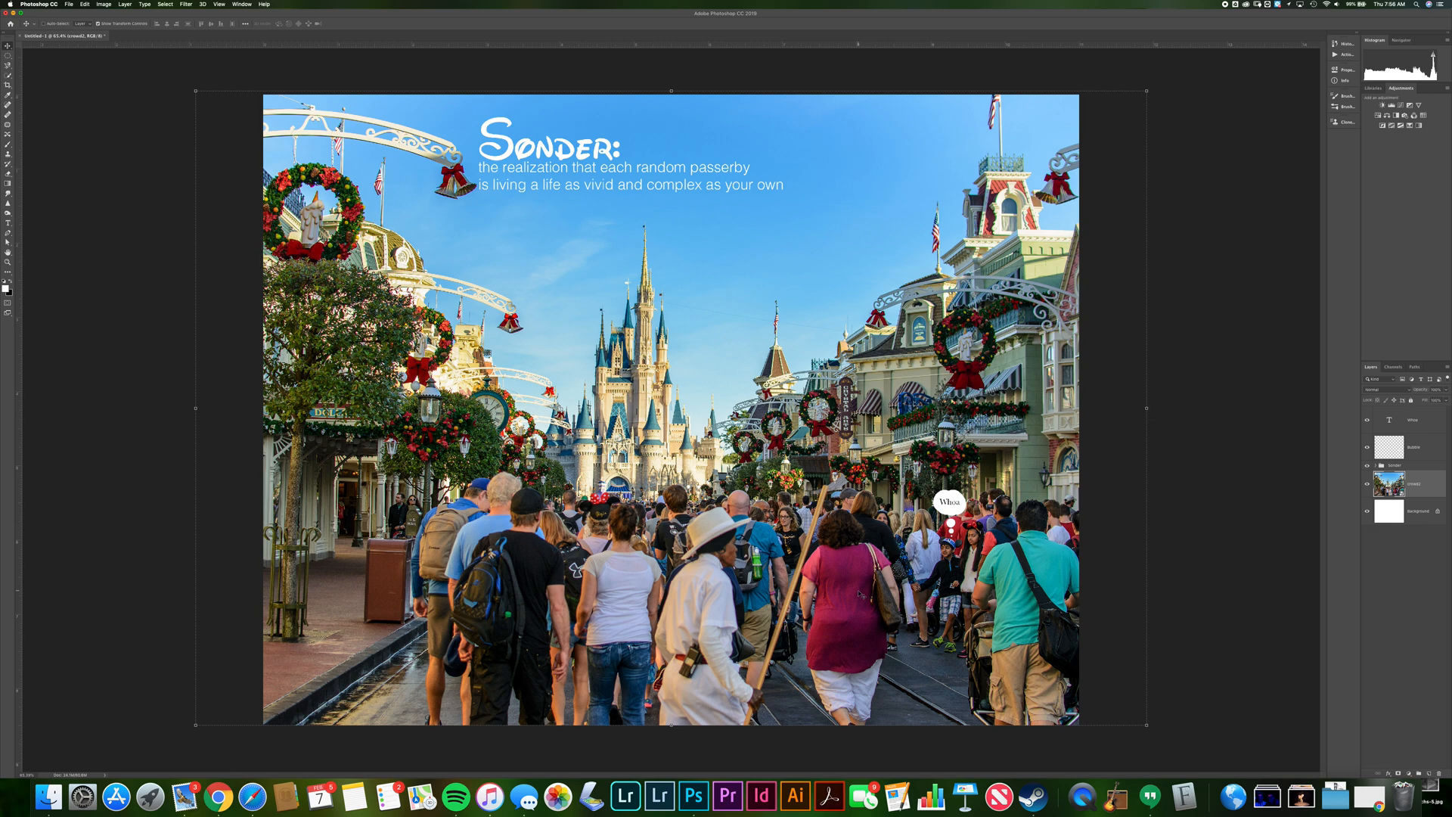
{"action": "key", "text": "super+Tab"}
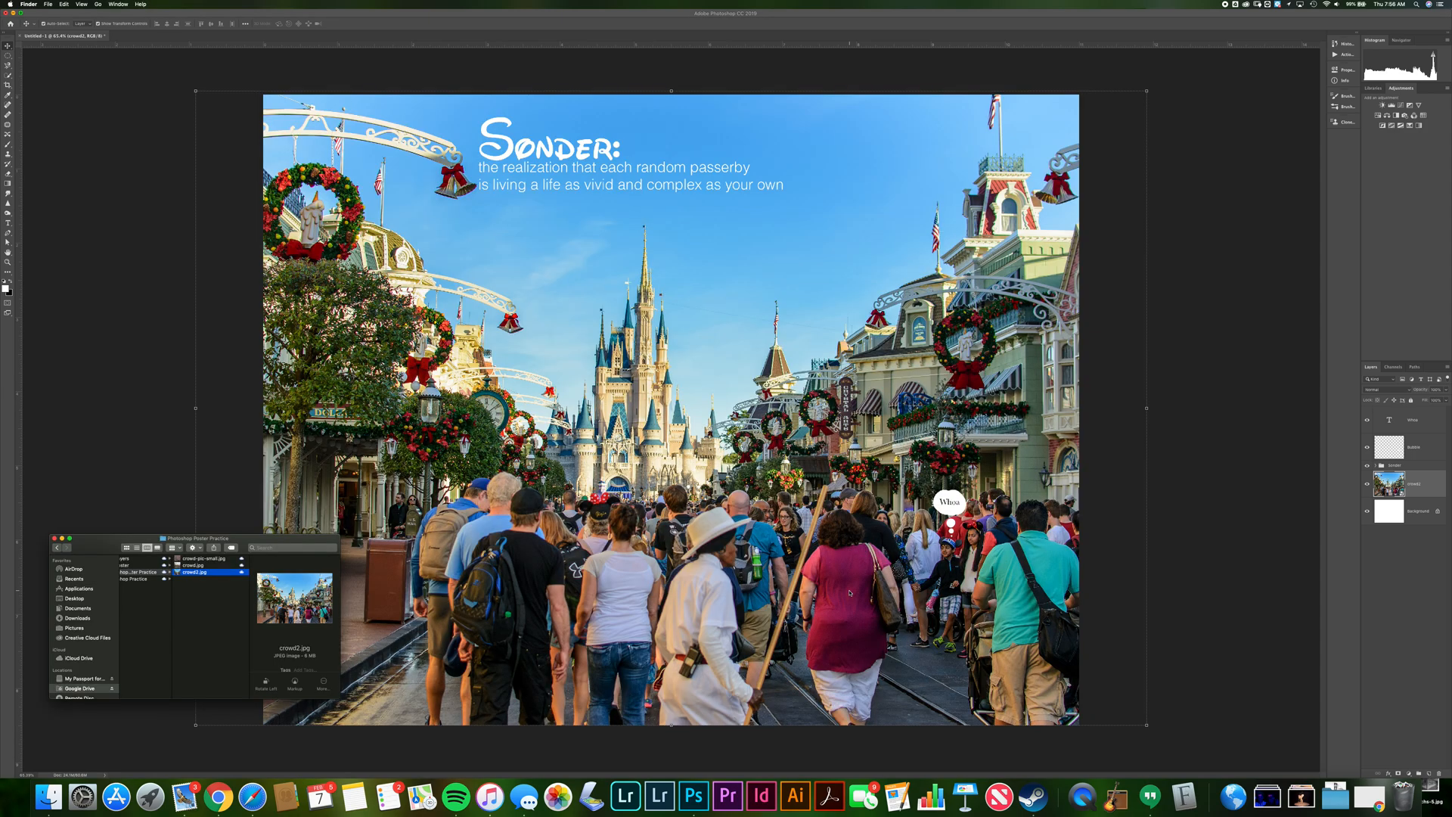
{"action": "key", "text": "super+Tab"}
{"action": "key", "text": "super+Tab"}
{"action": "key", "text": "Tab"}
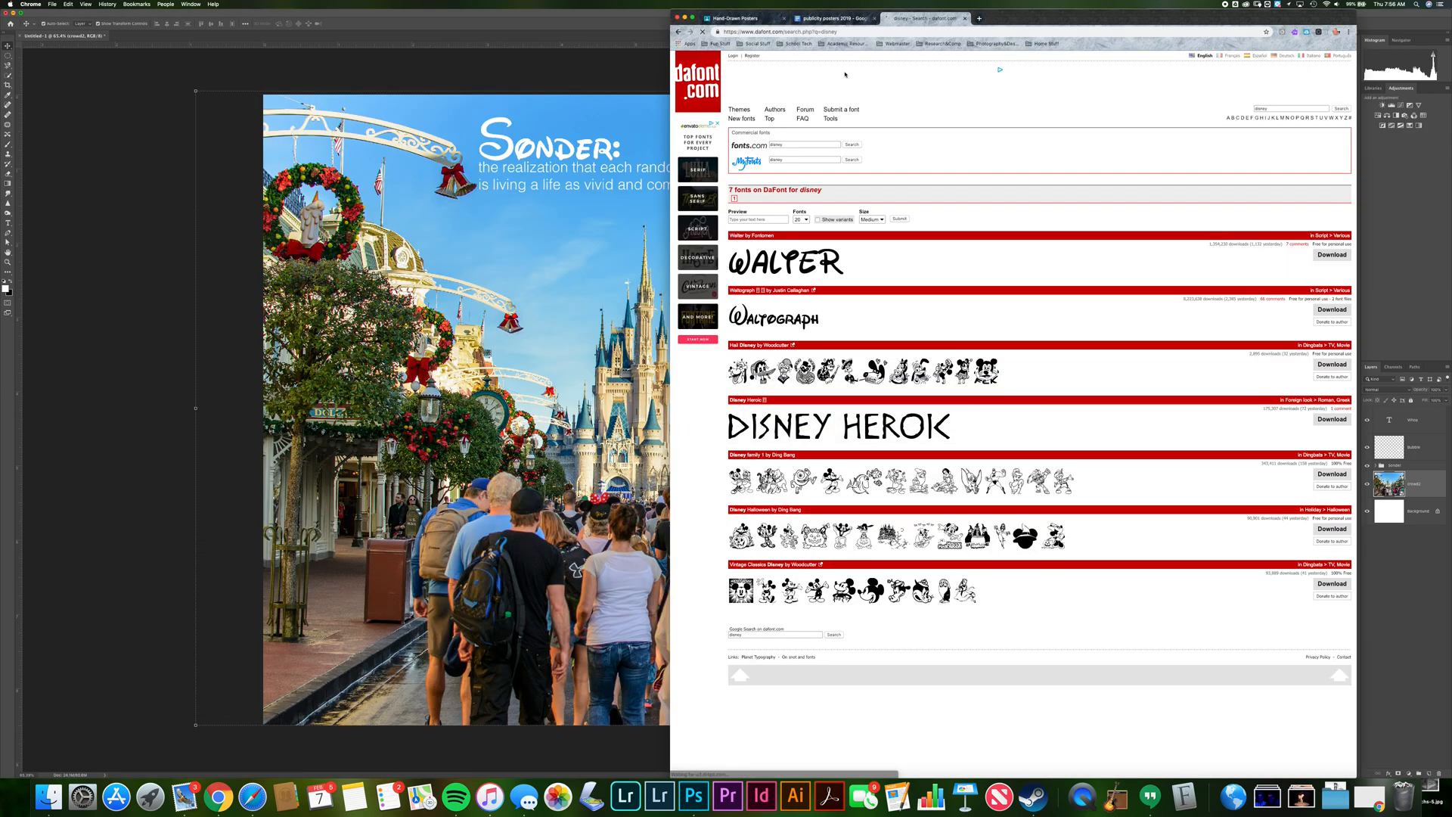
{"action": "left_click", "coordinate": [835, 18]}
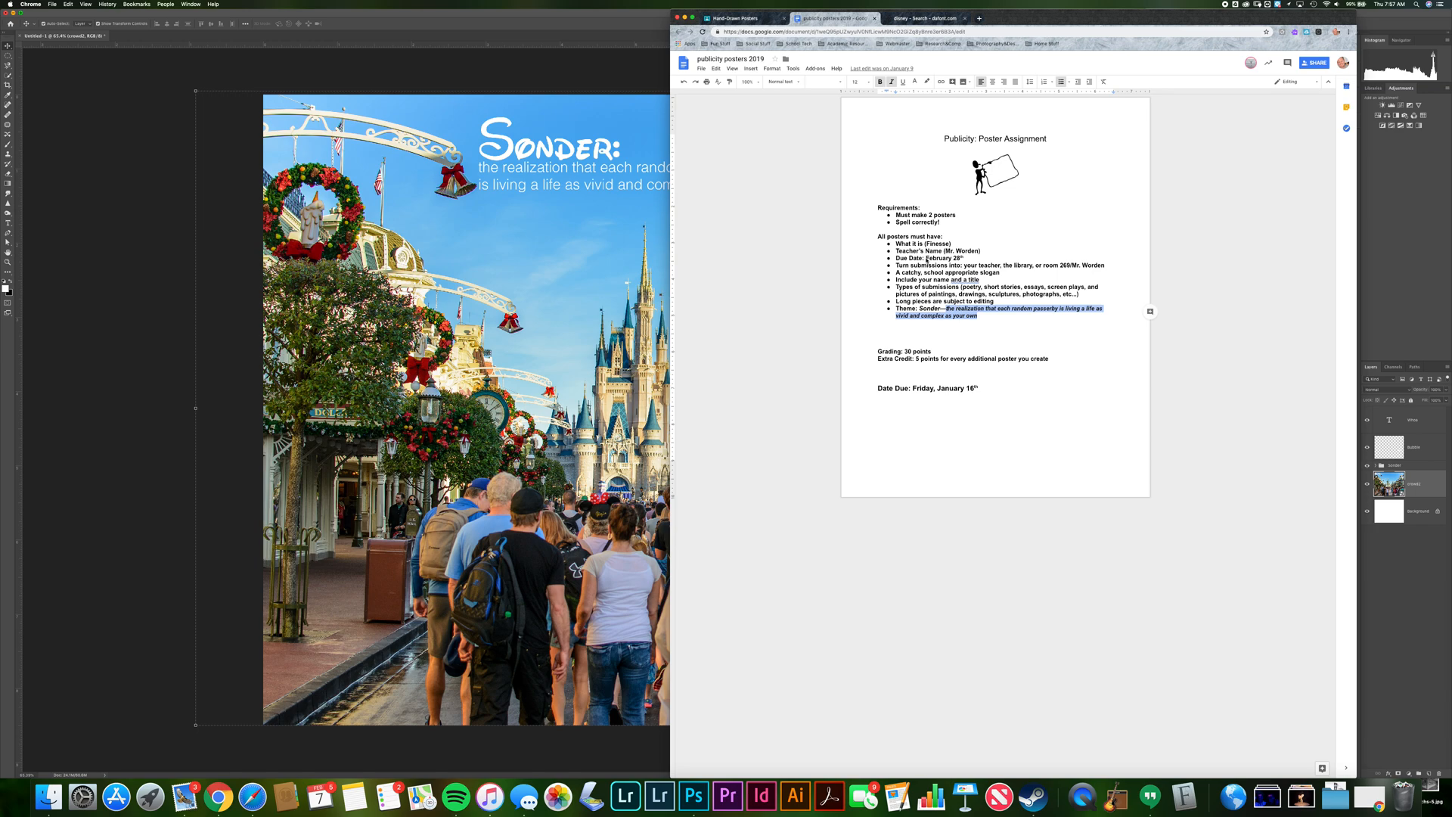
{"action": "left_click", "coordinate": [17, 342]}
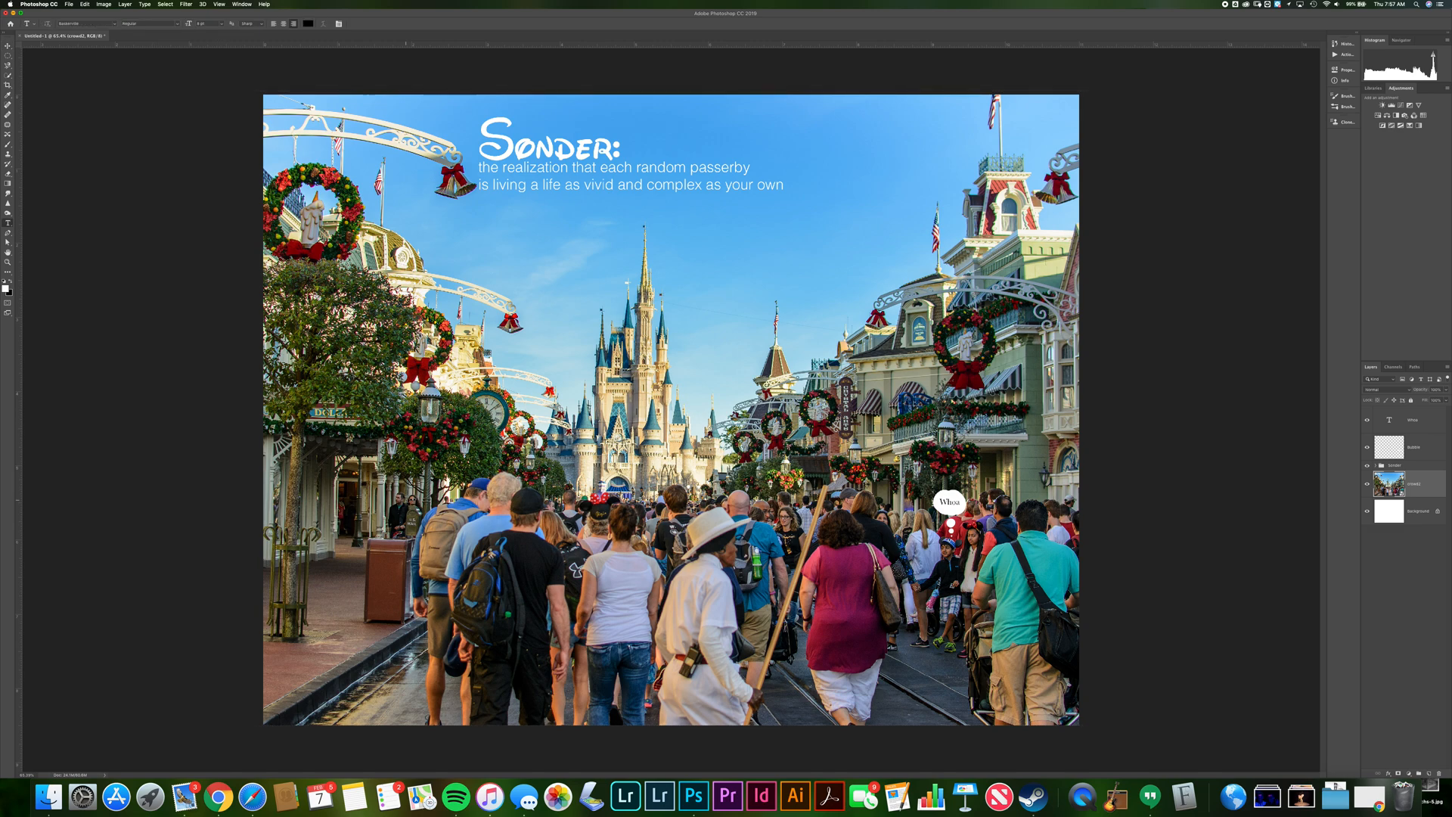
Add a white text layer reading Finesse near the lower left of the poster
{"action": "left_click", "coordinate": [343, 556]}
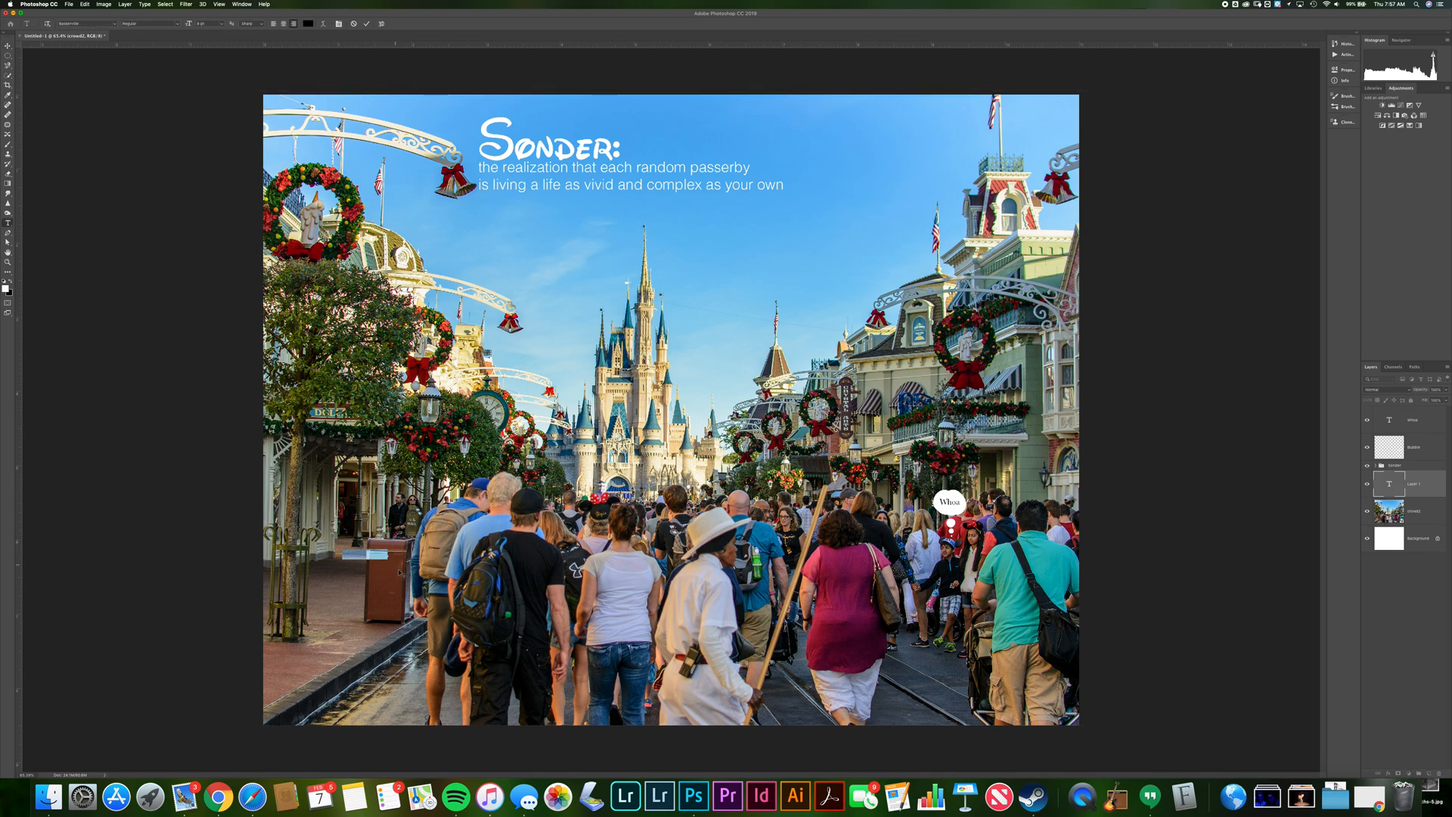
{"action": "type", "text": "er"}
{"action": "key", "text": "super+a"}
{"action": "left_click", "coordinate": [308, 24]}
{"action": "type", "text": "ffffff"}
{"action": "left_click", "coordinate": [601, 243]}
{"action": "left_click", "coordinate": [7, 47]}
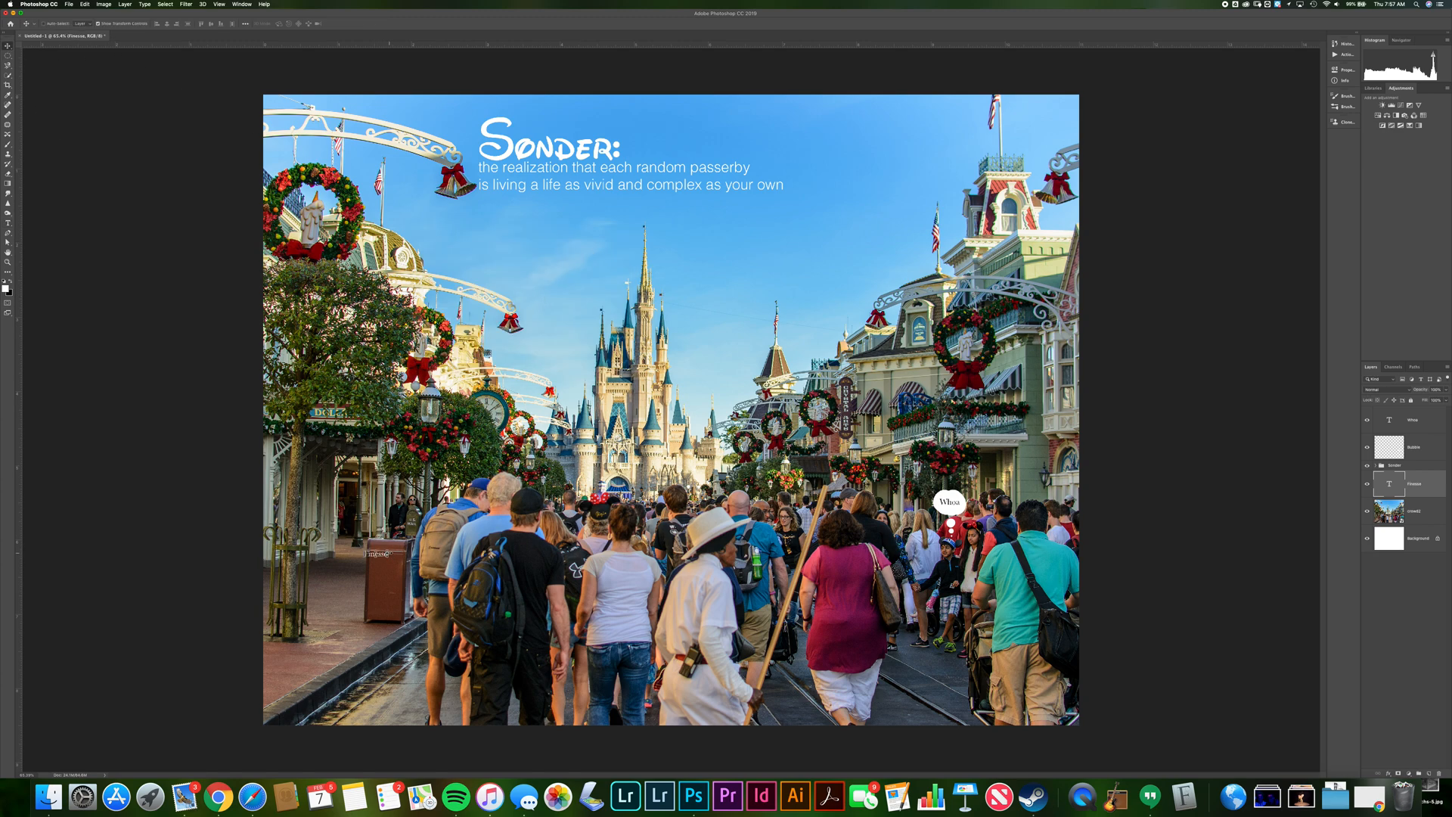
Scale up the Finesse text and position it in the poster's lower left corner
{"action": "key", "text": "ctrl+t"}
{"action": "left_click_drag", "start_coordinate": [389, 553], "coordinate": [602, 466]}
{"action": "left_click_drag", "start_coordinate": [517, 509], "coordinate": [446, 615]}
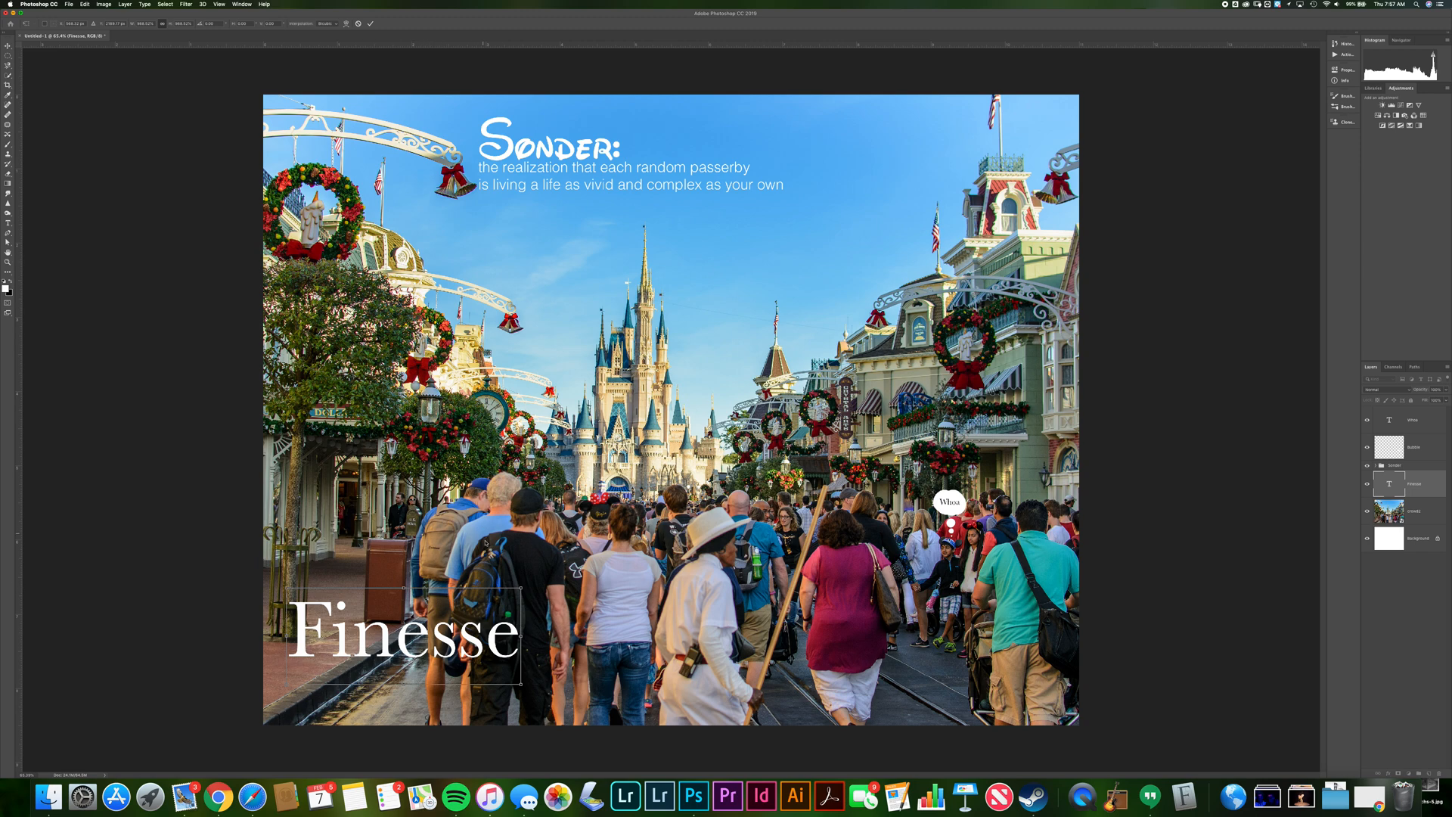
{"action": "left_click_drag", "start_coordinate": [522, 587], "coordinate": [589, 565]}
{"action": "left_click_drag", "start_coordinate": [500, 629], "coordinate": [508, 661]}
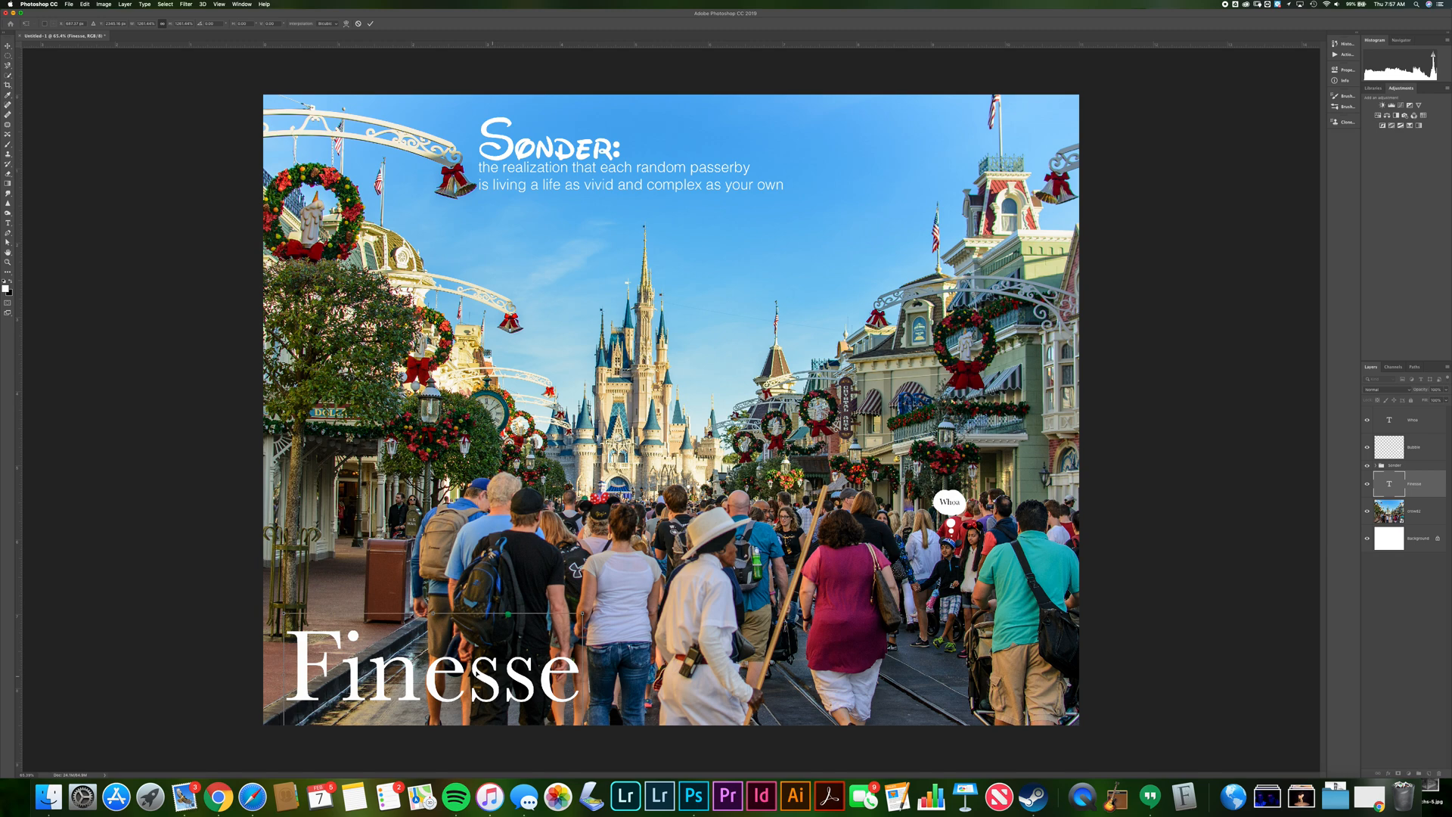
{"action": "left_click", "coordinate": [371, 24]}
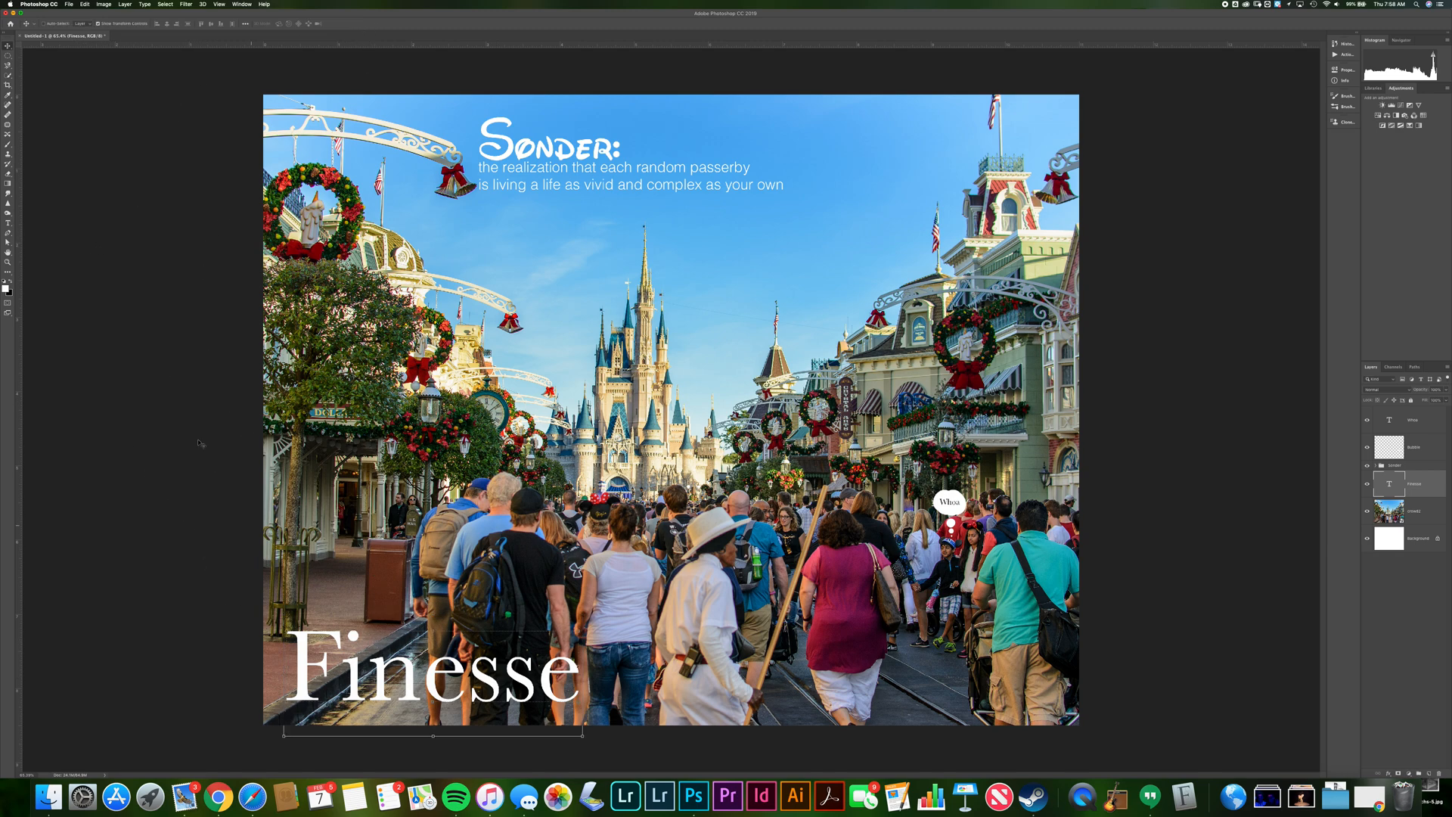
Add a text layer reading ACHS Literary Magazine near the poster's left edge
{"action": "left_click", "coordinate": [8, 224]}
{"action": "left_click", "coordinate": [298, 559]}
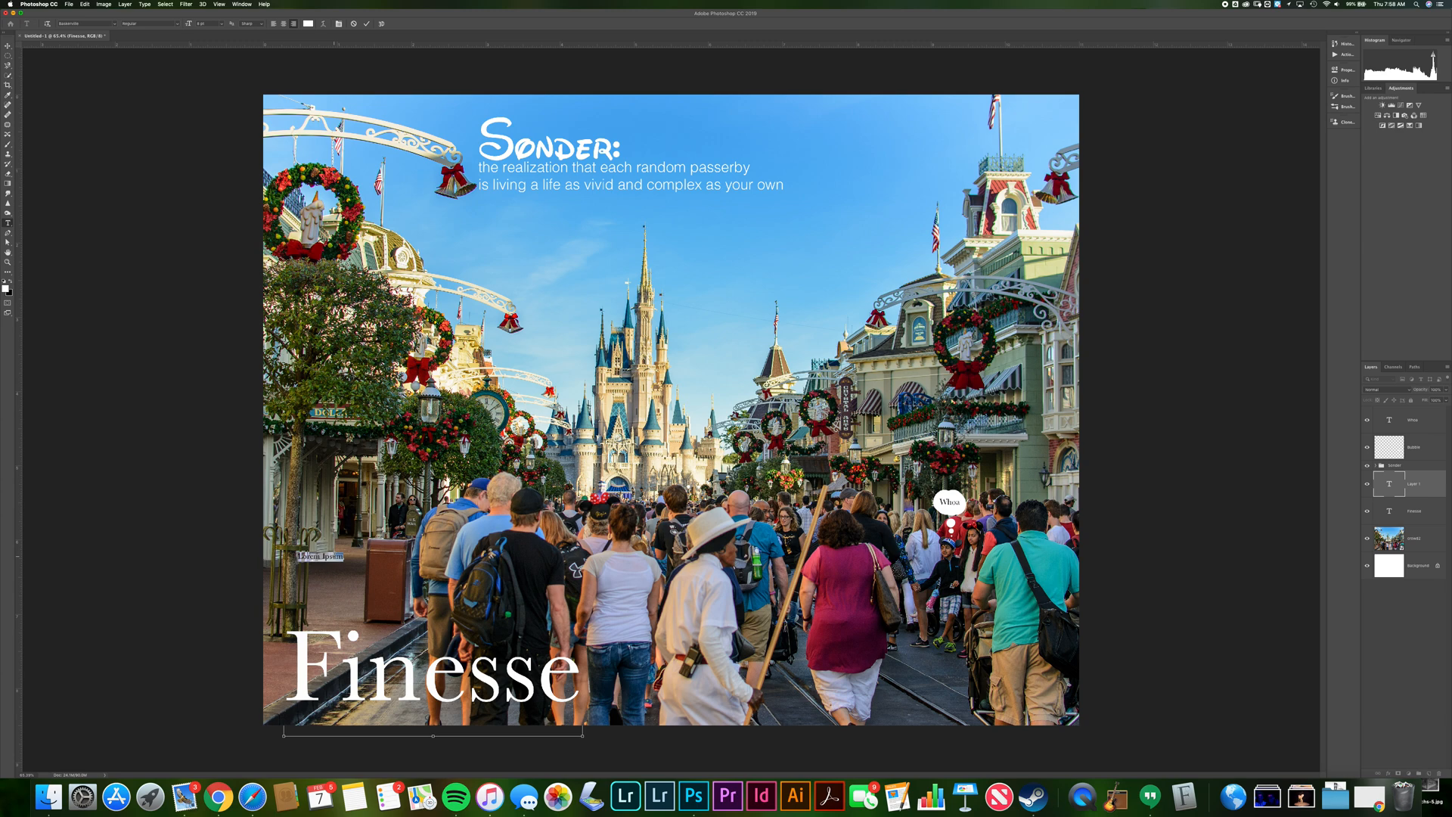
{"action": "type", "text": "ACHS Literary magaz"}
{"action": "key", "text": "BackSpace"}
{"action": "key", "text": "BackSpace"}
{"action": "key", "text": "BackSpace"}
{"action": "key", "text": "BackSpace"}
{"action": "key", "text": "BackSpace"}
{"action": "type", "text": "Magazine"}
{"action": "left_click", "coordinate": [7, 47]}
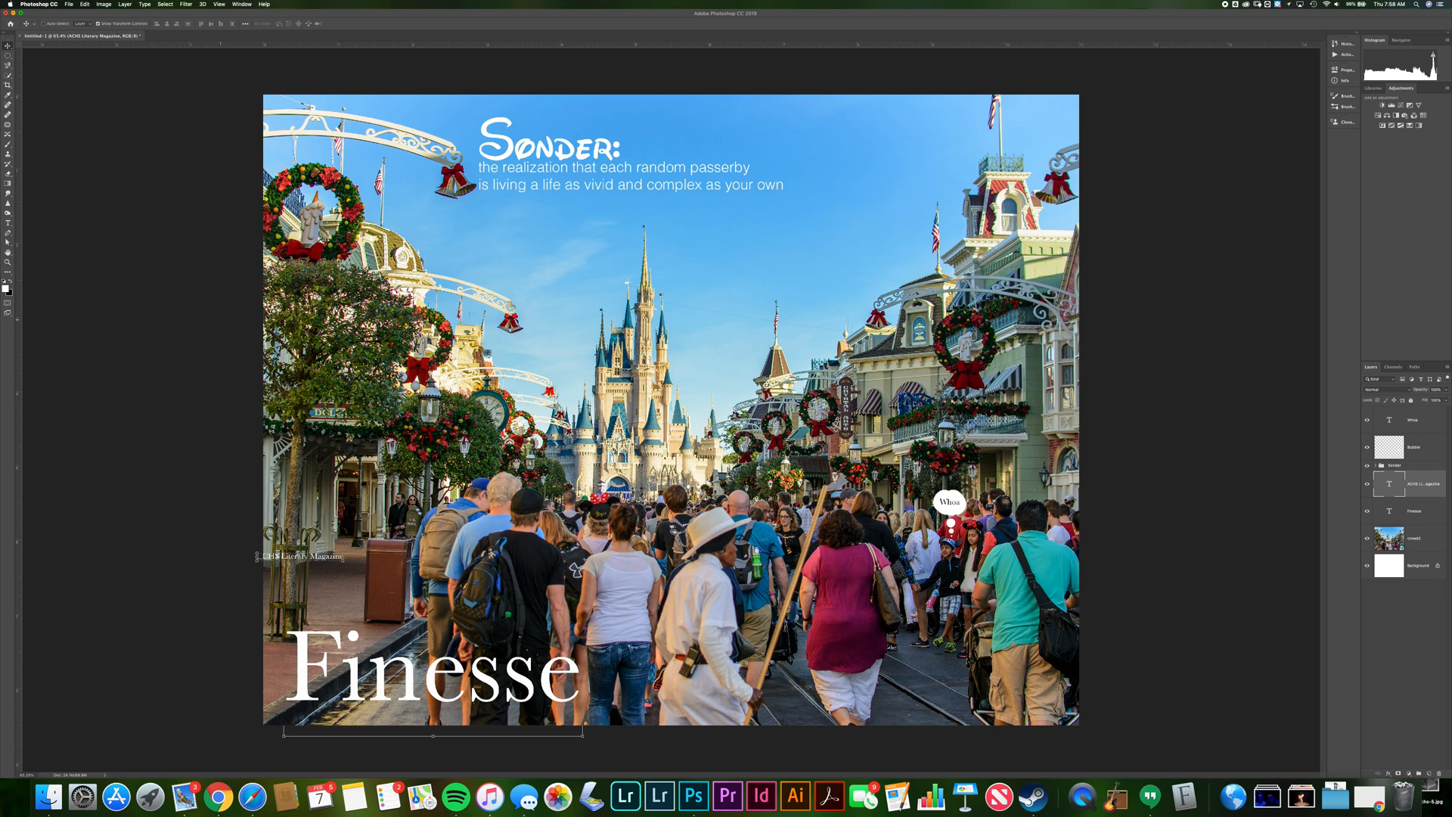
Move the ACHS Literary Magazine text to sit just above the Finesse title
{"action": "left_click_drag", "start_coordinate": [339, 561], "coordinate": [555, 631]}
{"action": "key", "text": "super+t"}
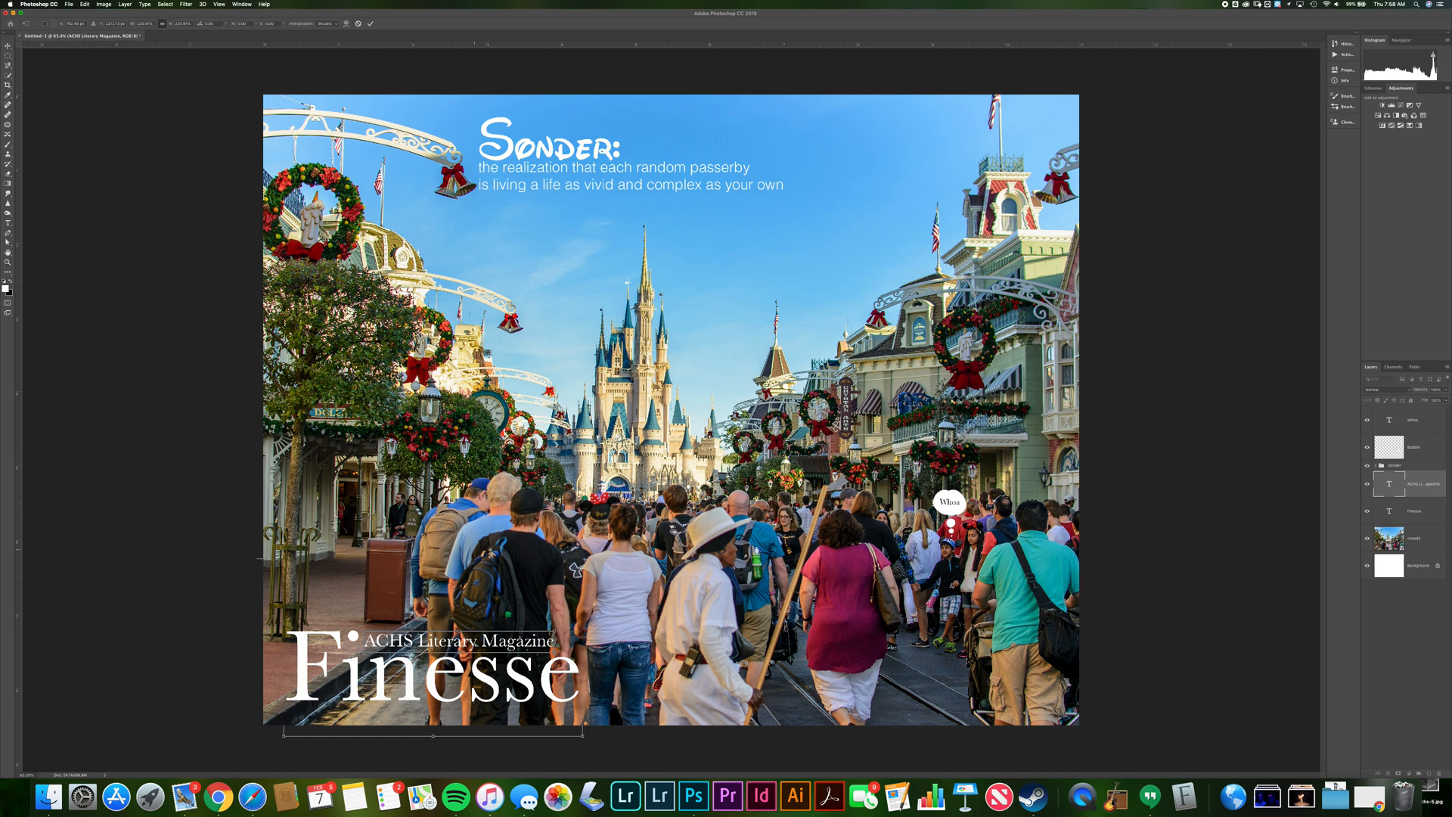
{"action": "left_click", "coordinate": [218, 4]}
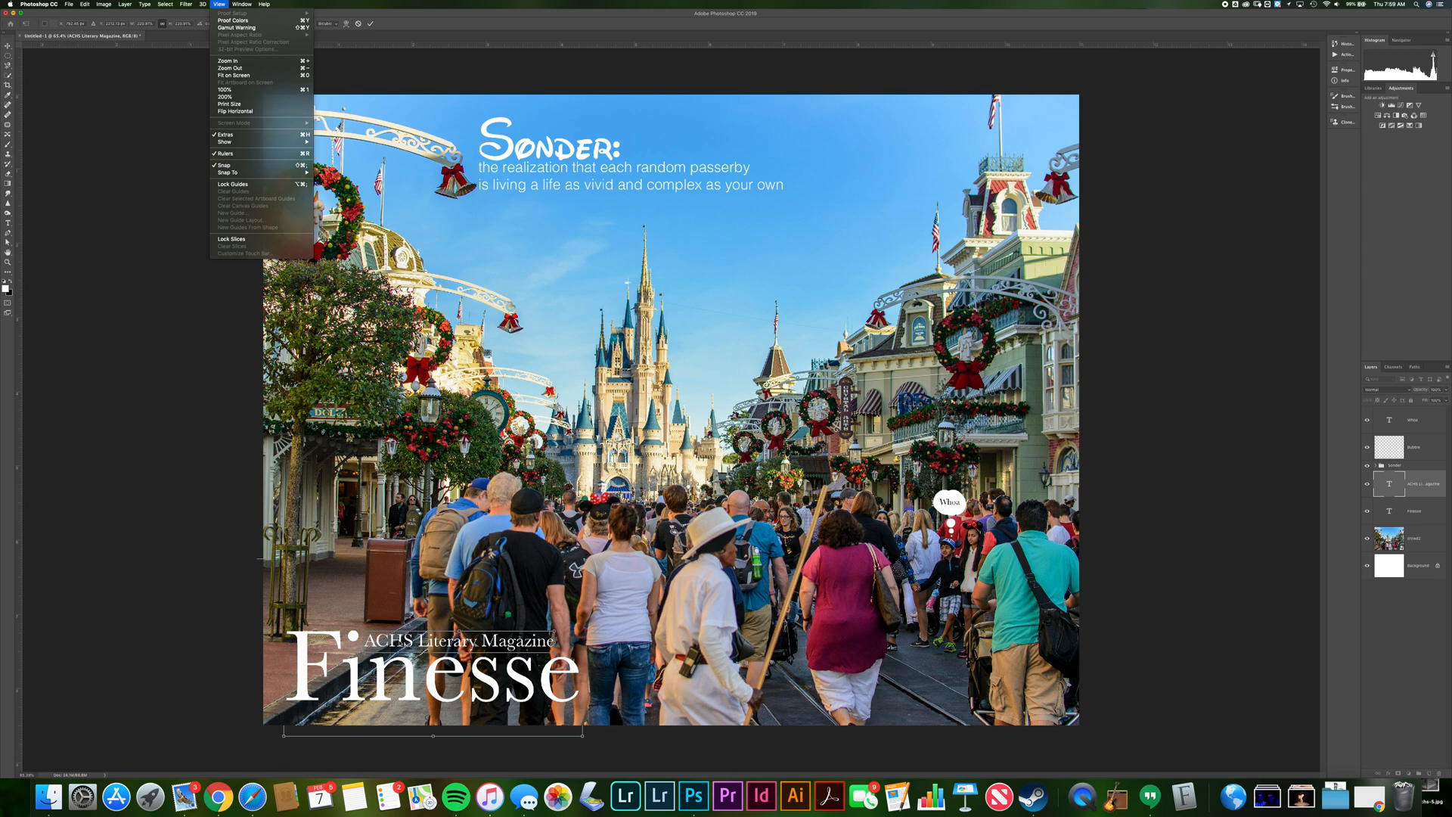
{"action": "left_click", "coordinate": [402, 642]}
{"action": "mouse_move", "coordinate": [403, 642]}
{"action": "left_mouse_down"}
{"action": "mouse_move", "coordinate": [408, 627]}
{"action": "mouse_move", "coordinate": [403, 640]}
{"action": "left_mouse_up"}
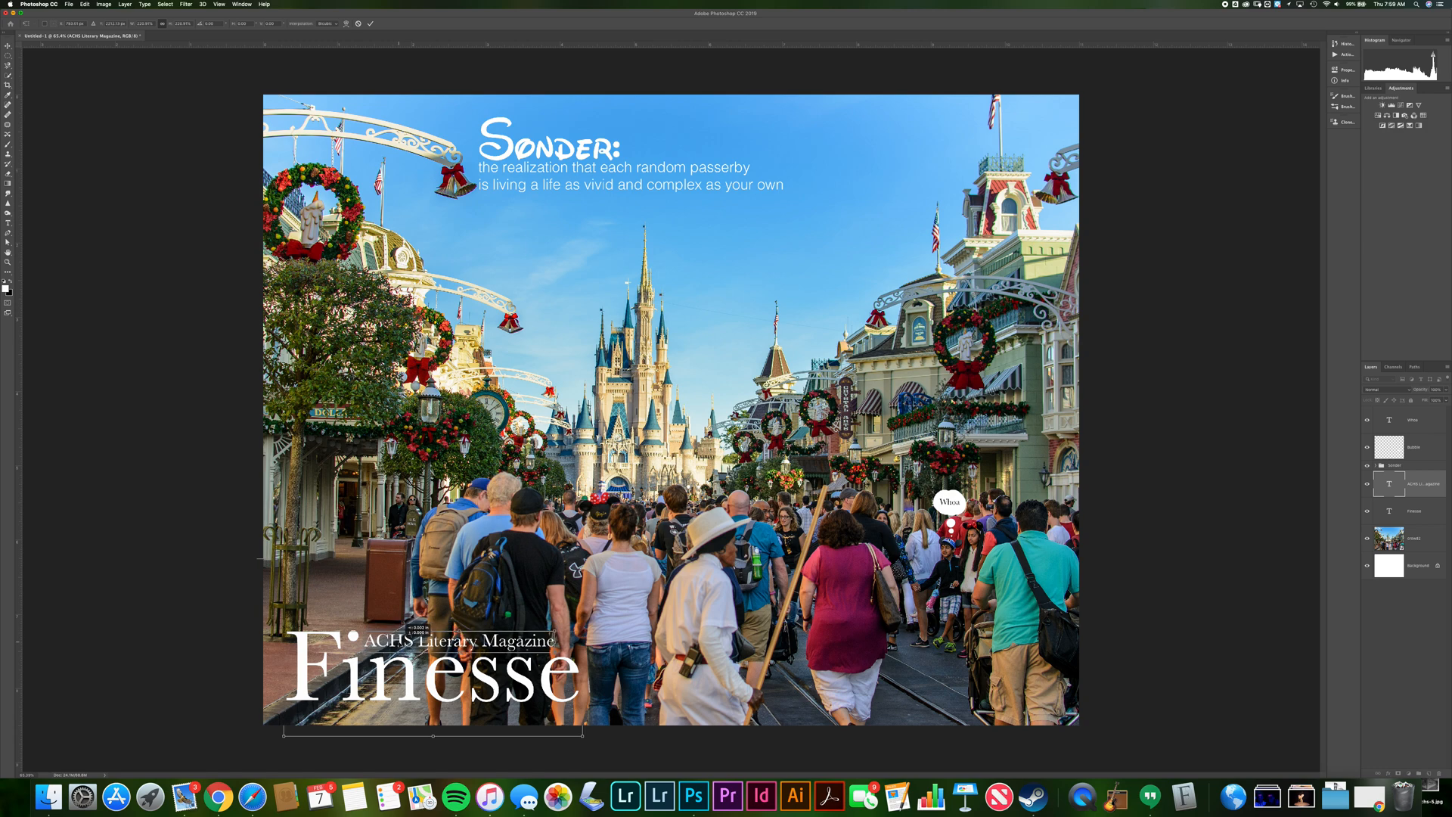
{"action": "left_click_drag", "start_coordinate": [403, 640], "coordinate": [409, 640]}
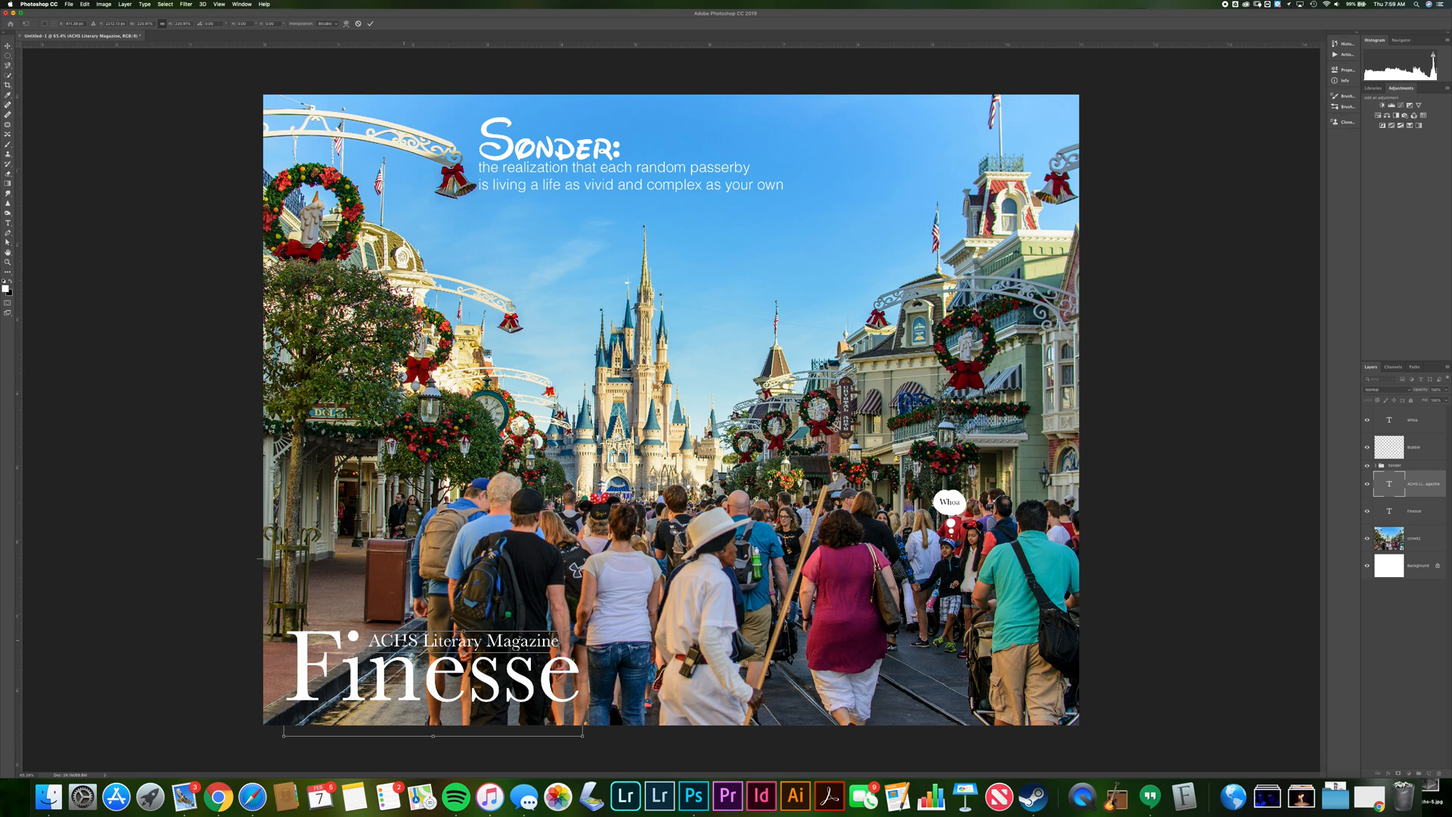
Change the ACHS Literary Magazine text's font style to italic
{"action": "double_click", "coordinate": [410, 639]}
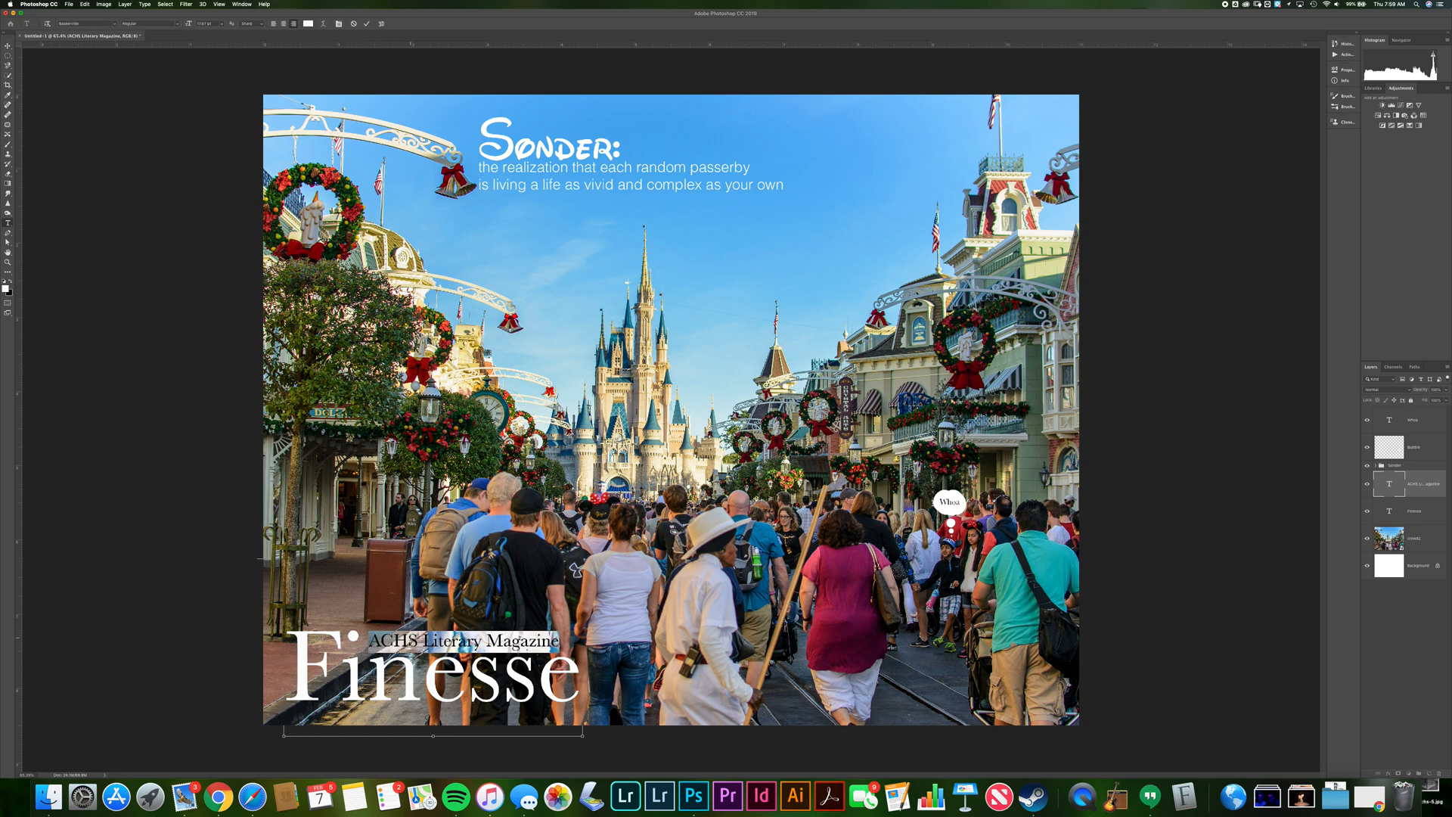
{"action": "left_click", "coordinate": [174, 27]}
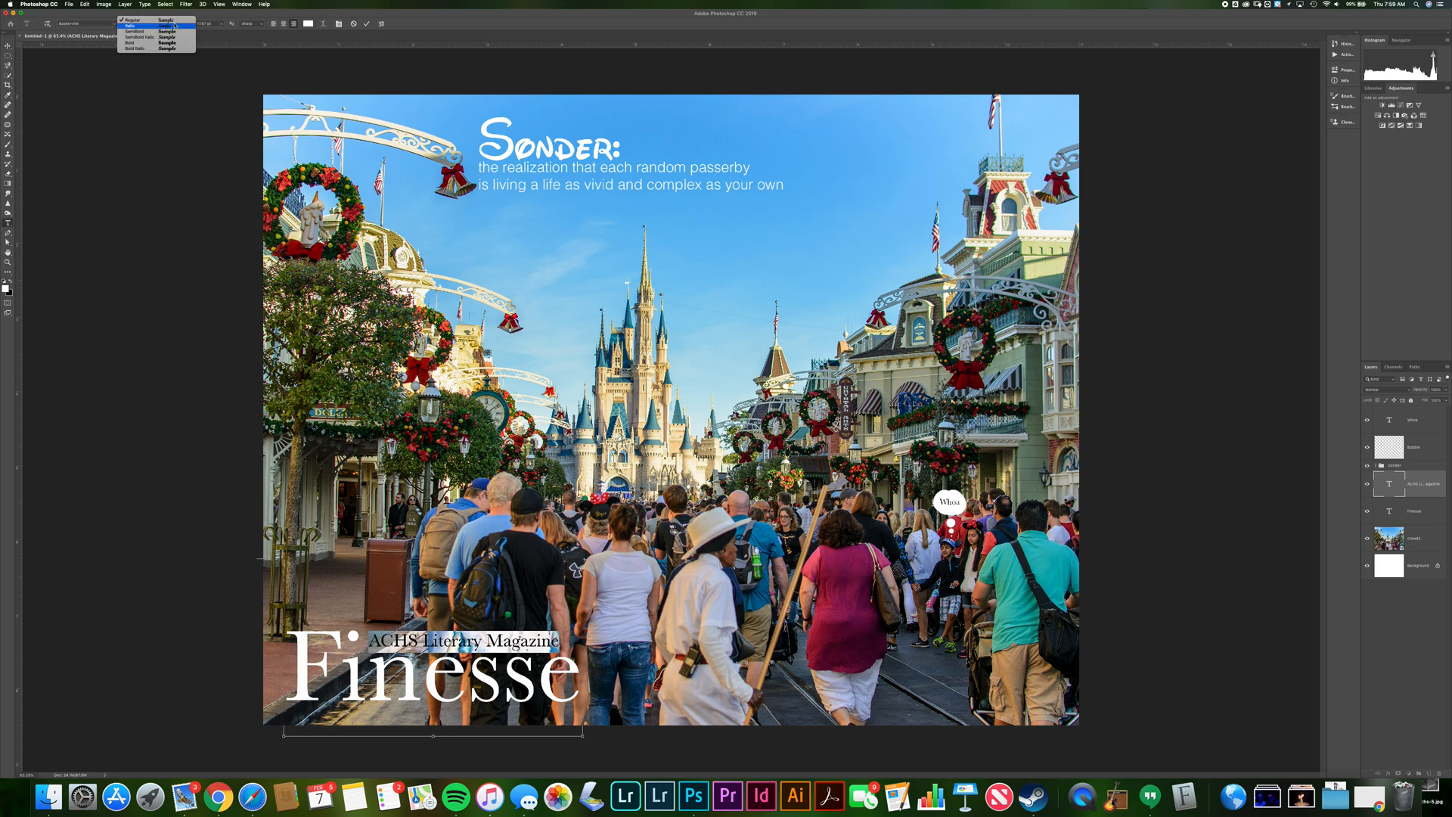
{"action": "left_click", "coordinate": [170, 37]}
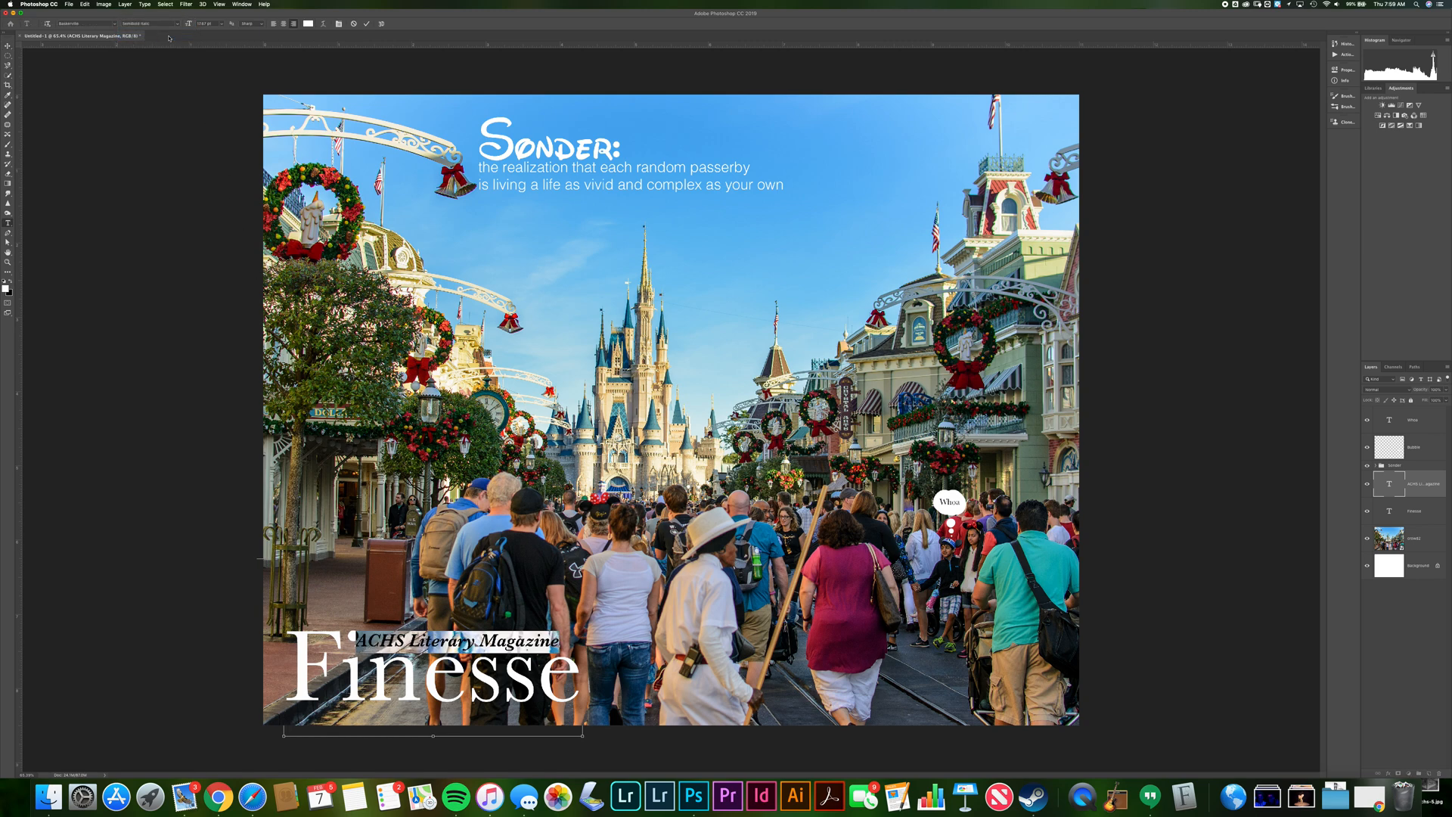
{"action": "left_click", "coordinate": [173, 24]}
{"action": "left_click", "coordinate": [177, 27]}
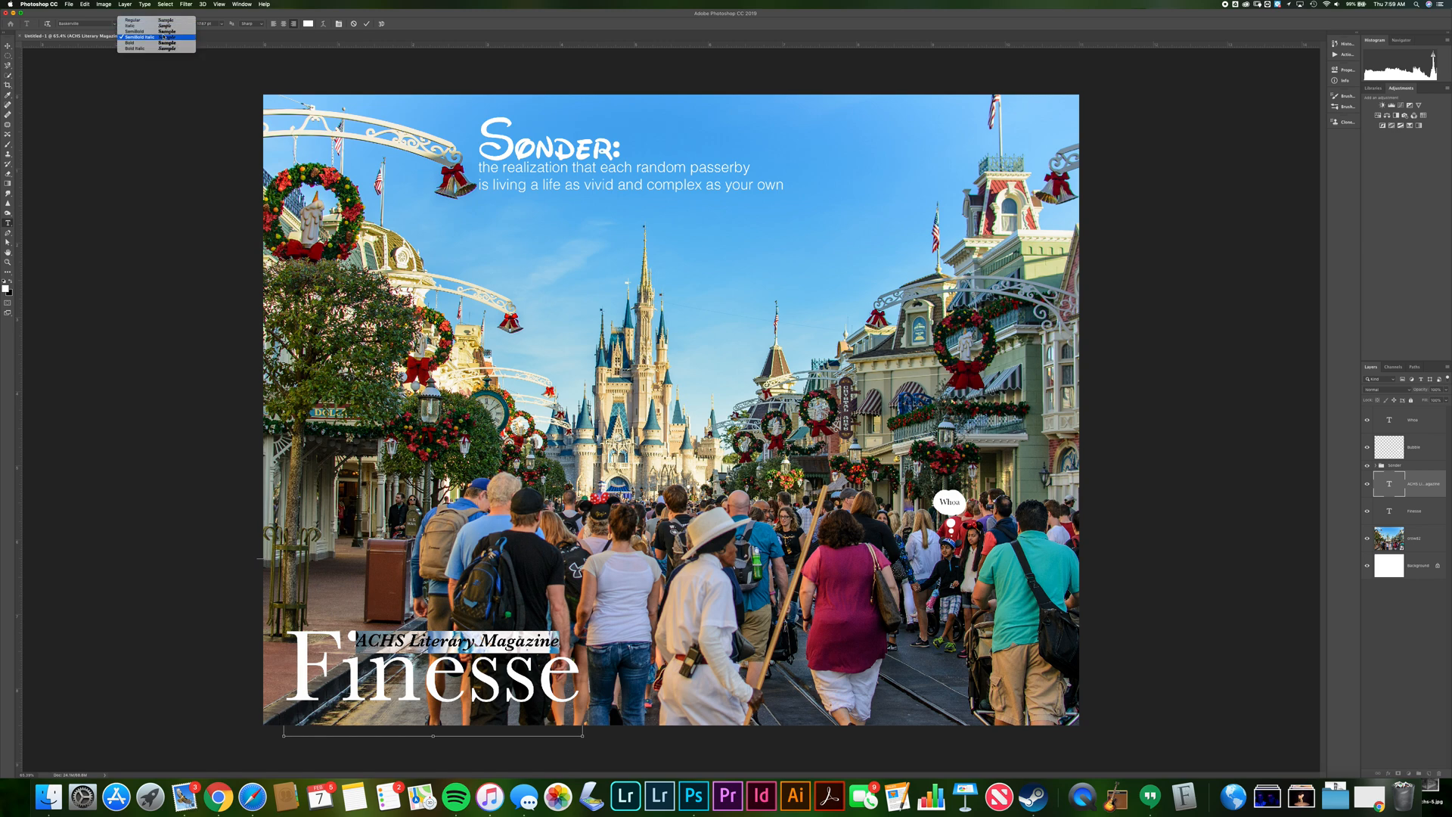
{"action": "left_click", "coordinate": [165, 27]}
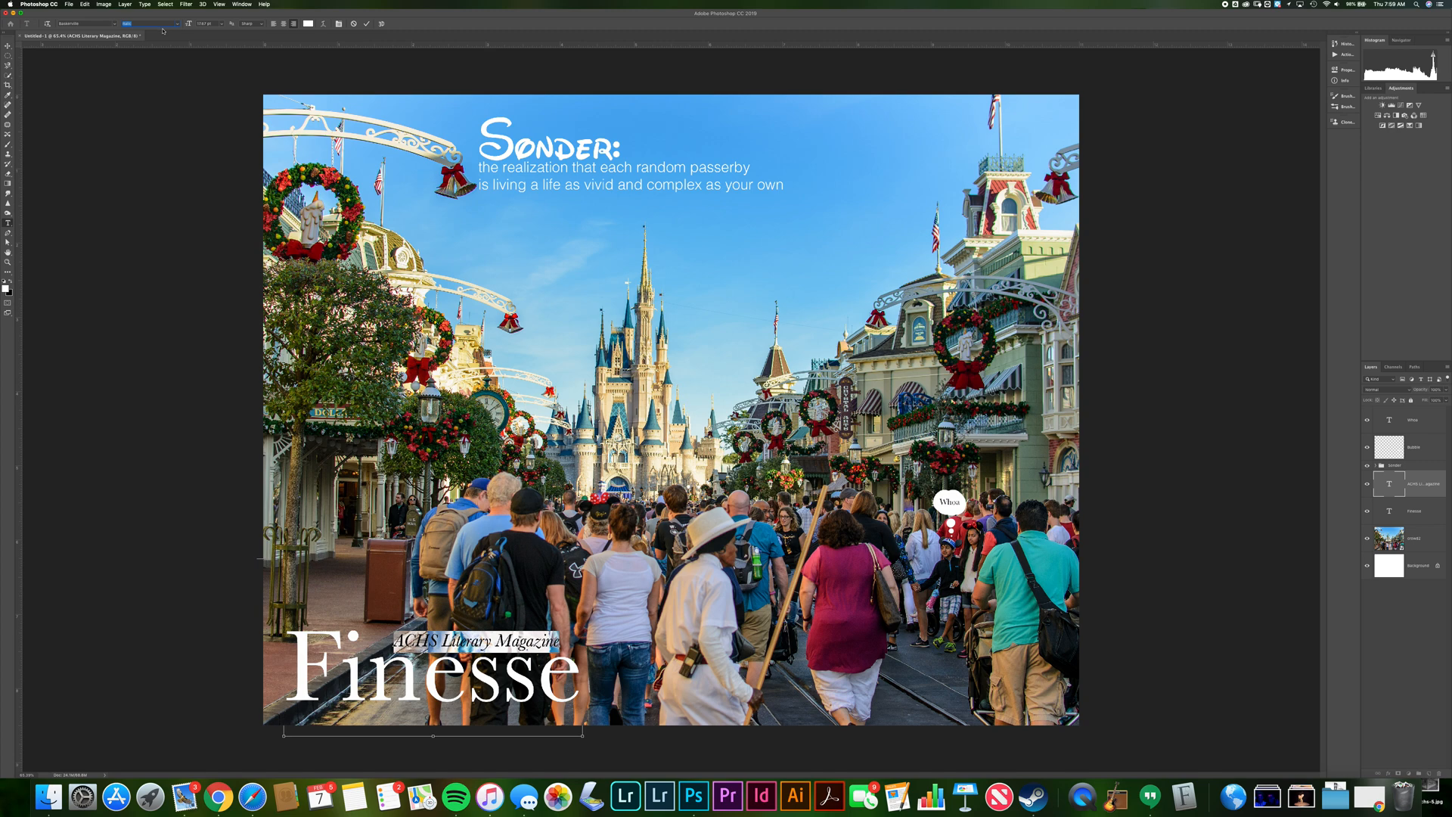
{"action": "left_click", "coordinate": [9, 46]}
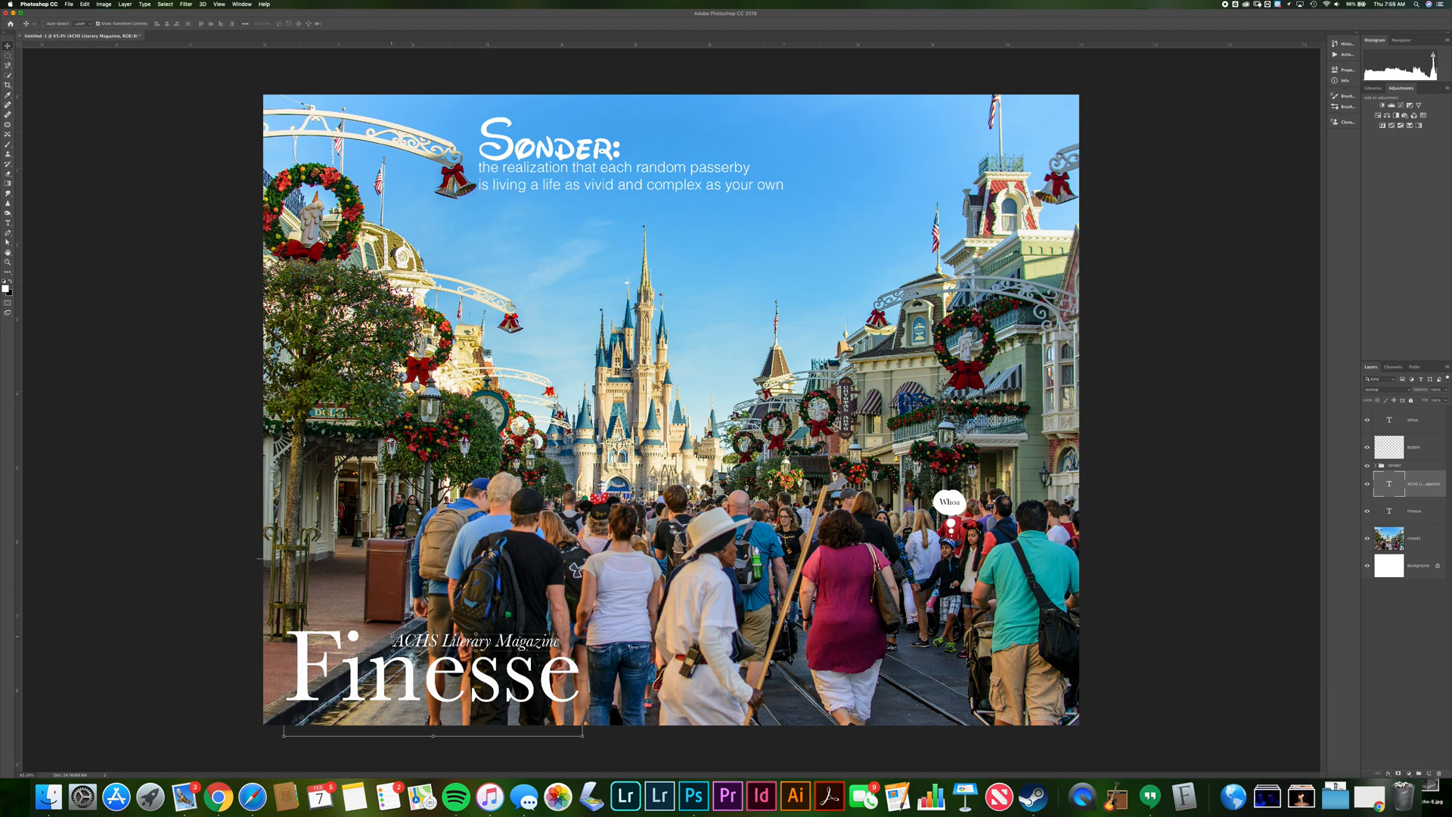
Align the ACHS Literary Magazine line with the top of the Finesse title using a temporary guide, then hide the rulers
{"action": "left_click_drag", "start_coordinate": [393, 634], "coordinate": [374, 627]}
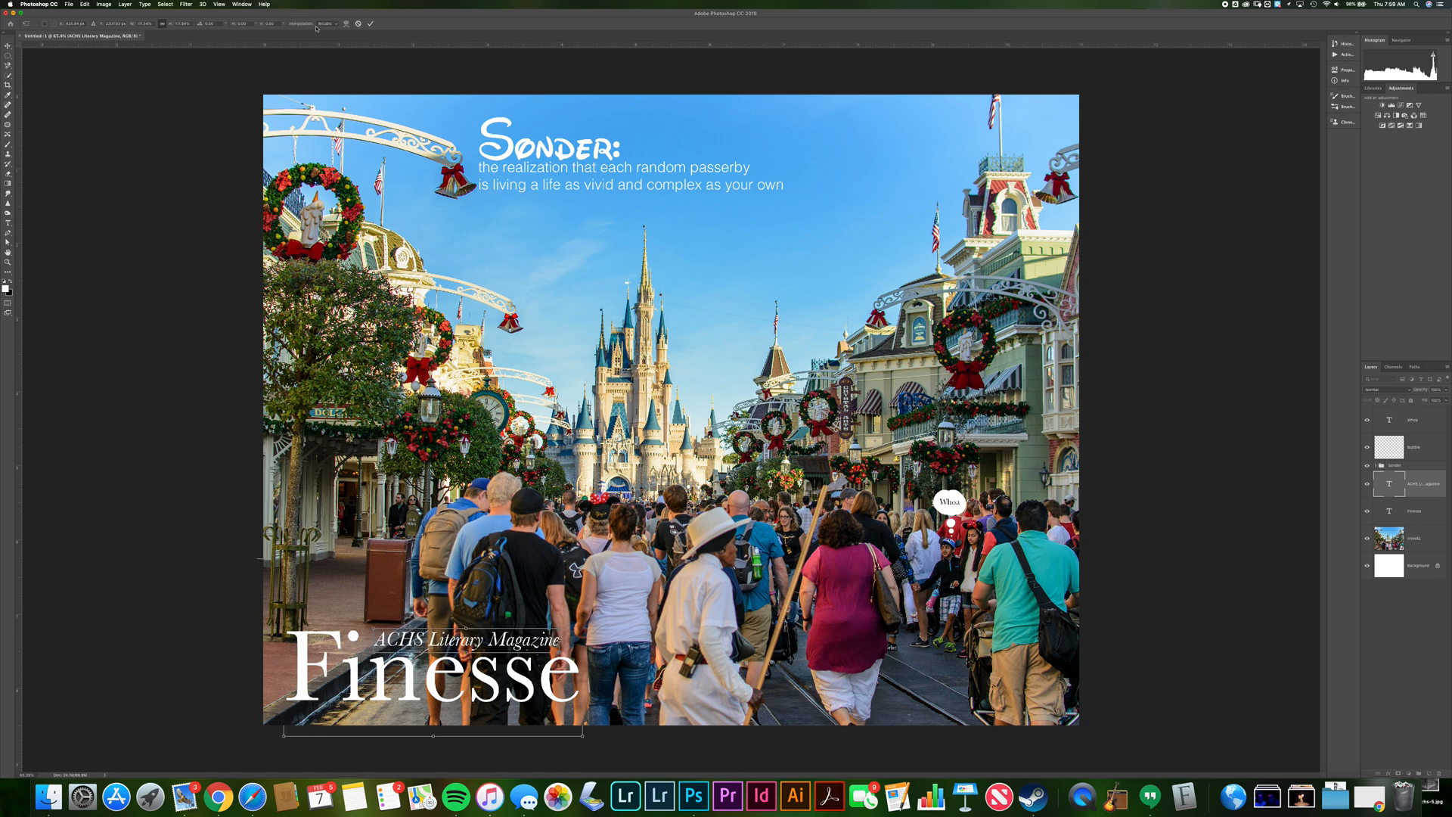
{"action": "key", "text": "Return"}
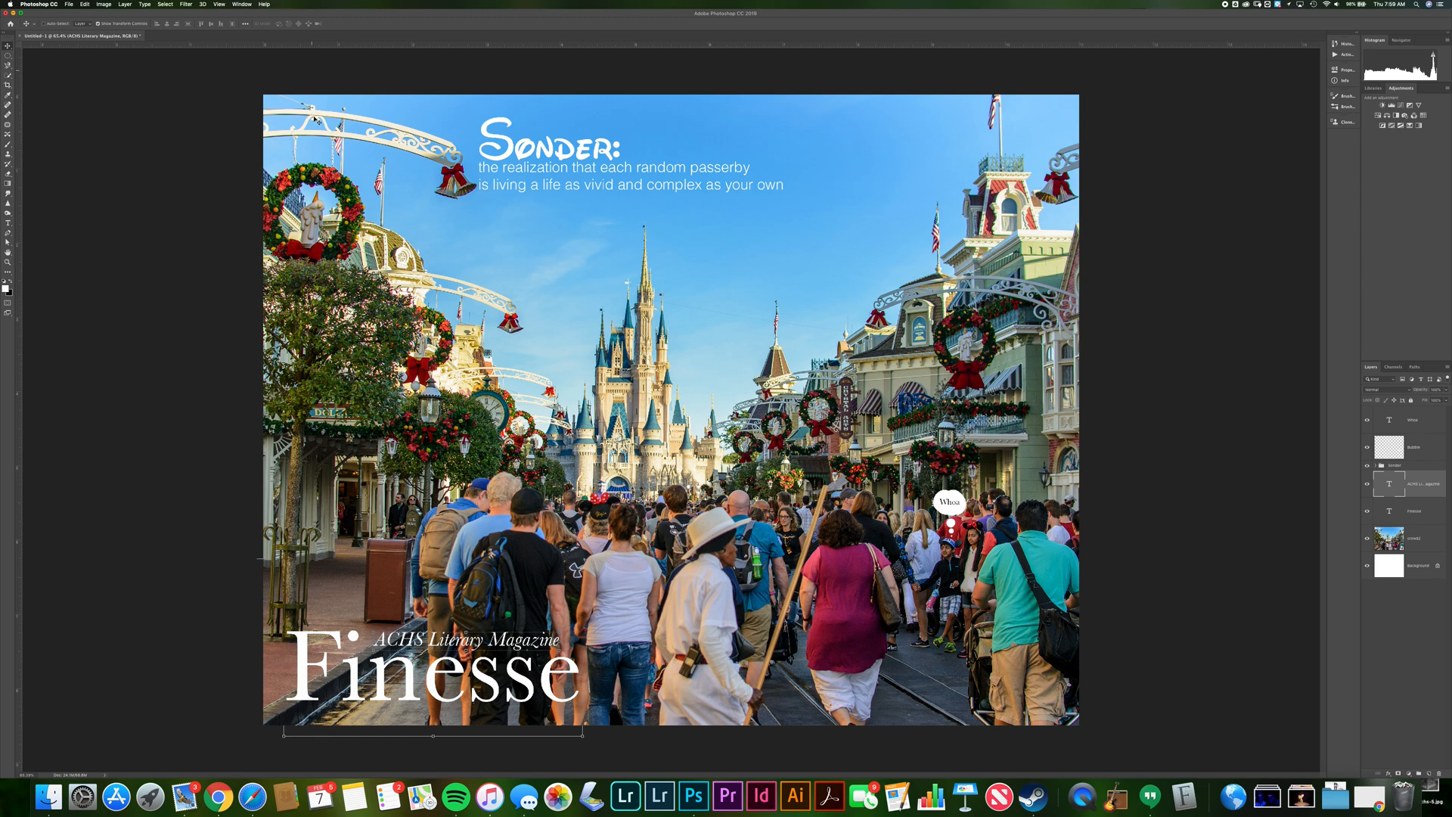
{"action": "left_click_drag", "start_coordinate": [326, 47], "coordinate": [359, 631]}
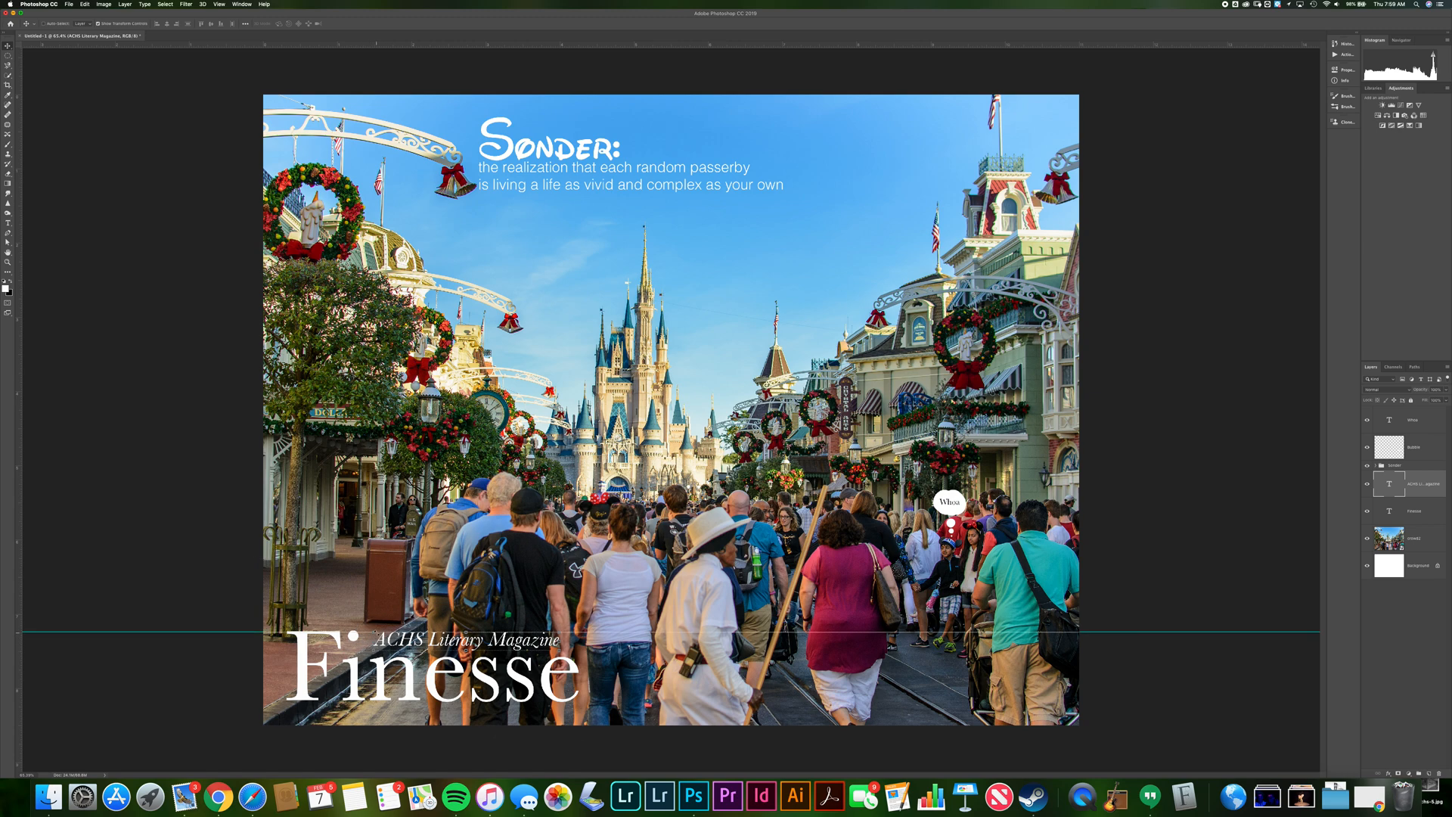
{"action": "key", "text": "ctrl+t"}
{"action": "left_click_drag", "start_coordinate": [372, 633], "coordinate": [452, 643]}
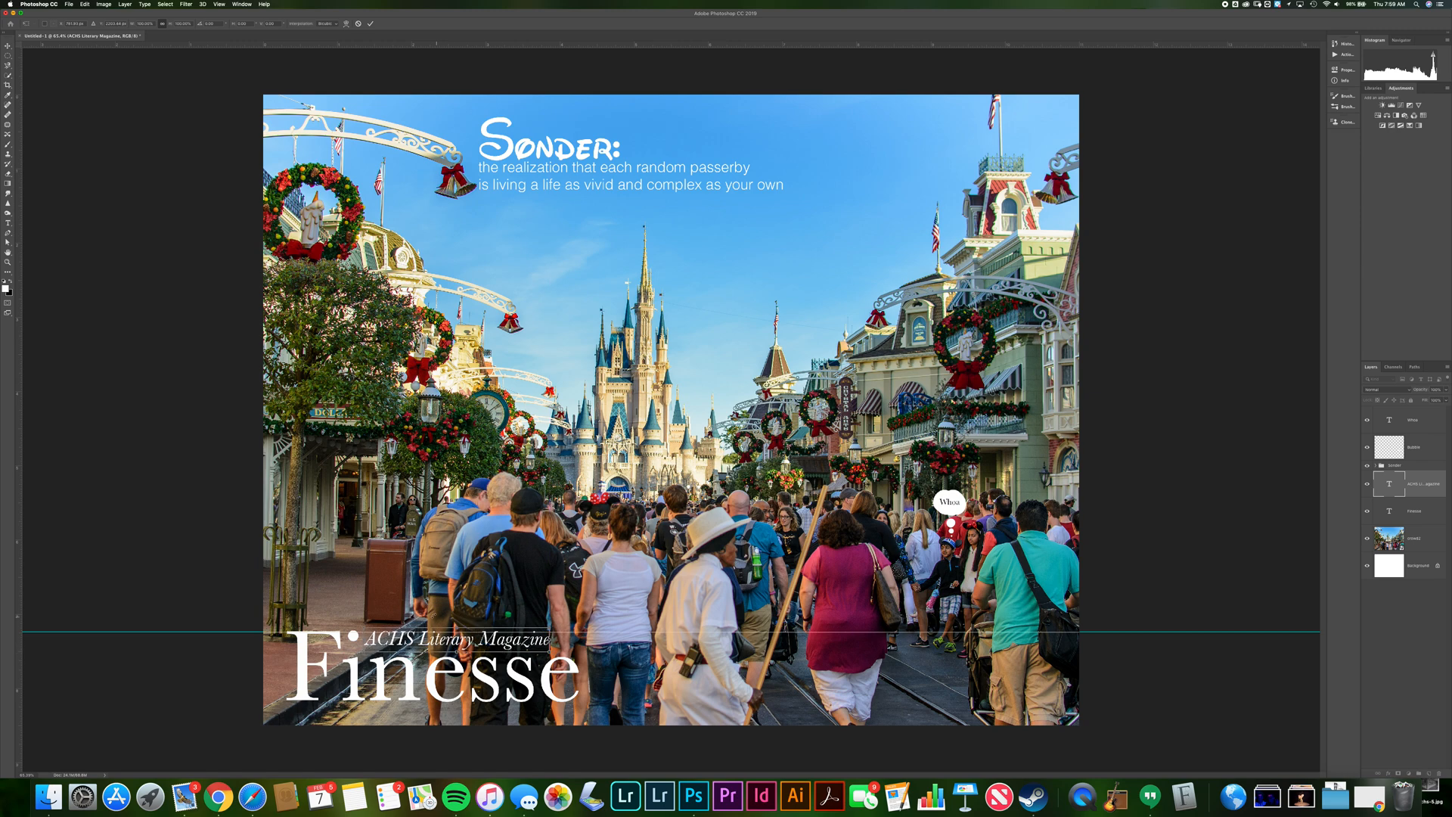
{"action": "key", "text": "Return"}
{"action": "left_click_drag", "start_coordinate": [204, 633], "coordinate": [297, 33]}
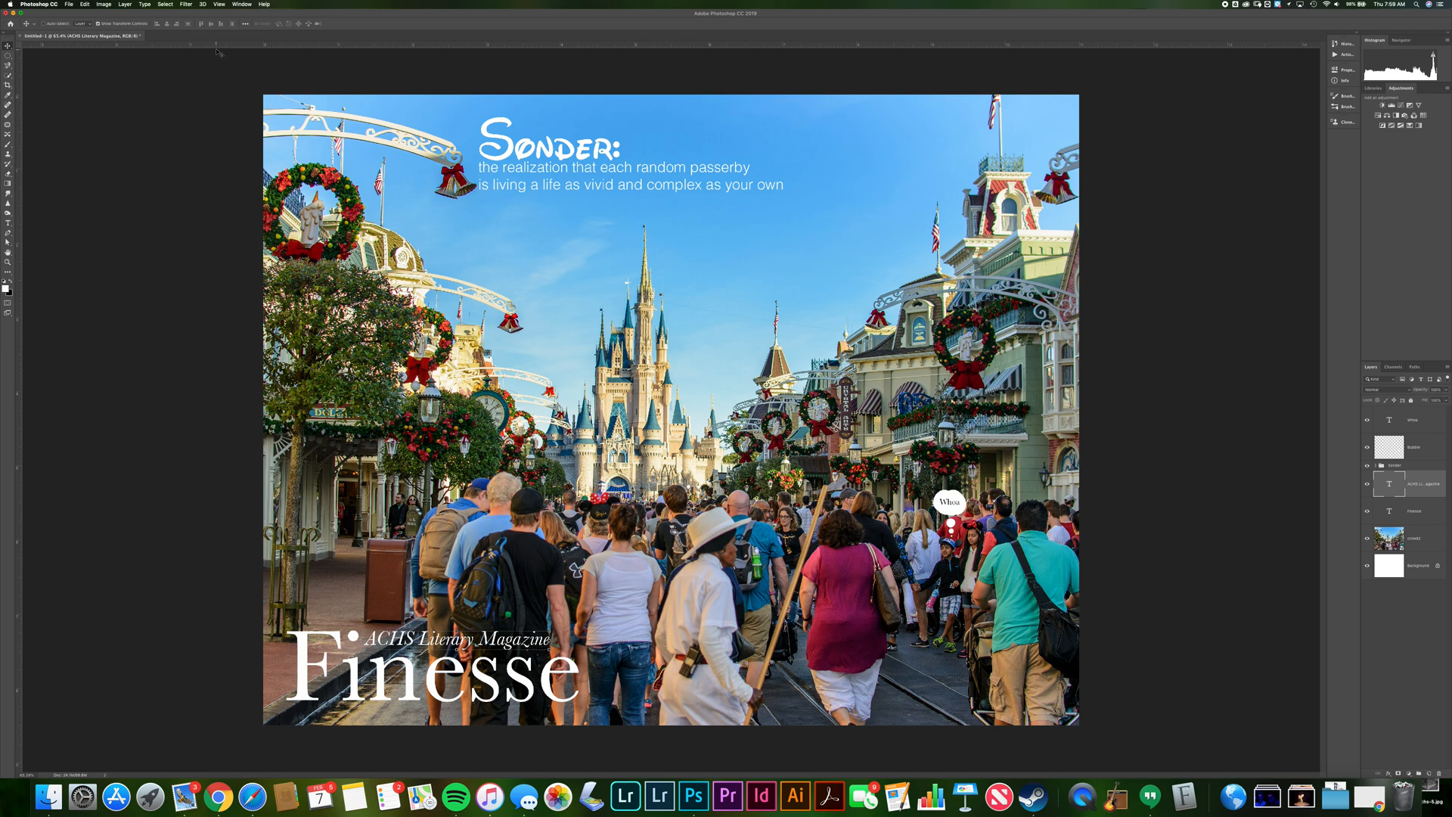
{"action": "left_click", "coordinate": [220, 4]}
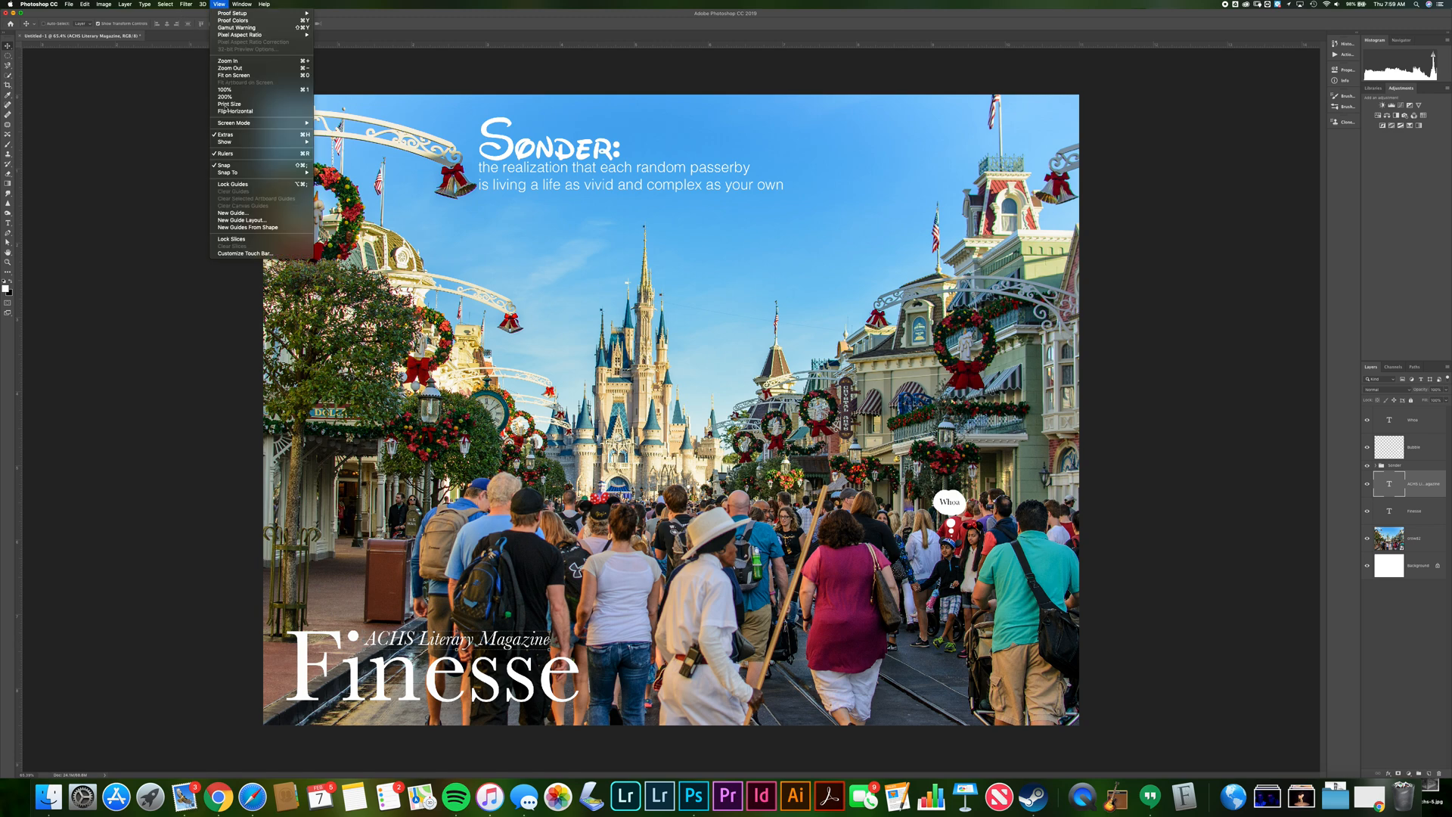
{"action": "left_click", "coordinate": [226, 154]}
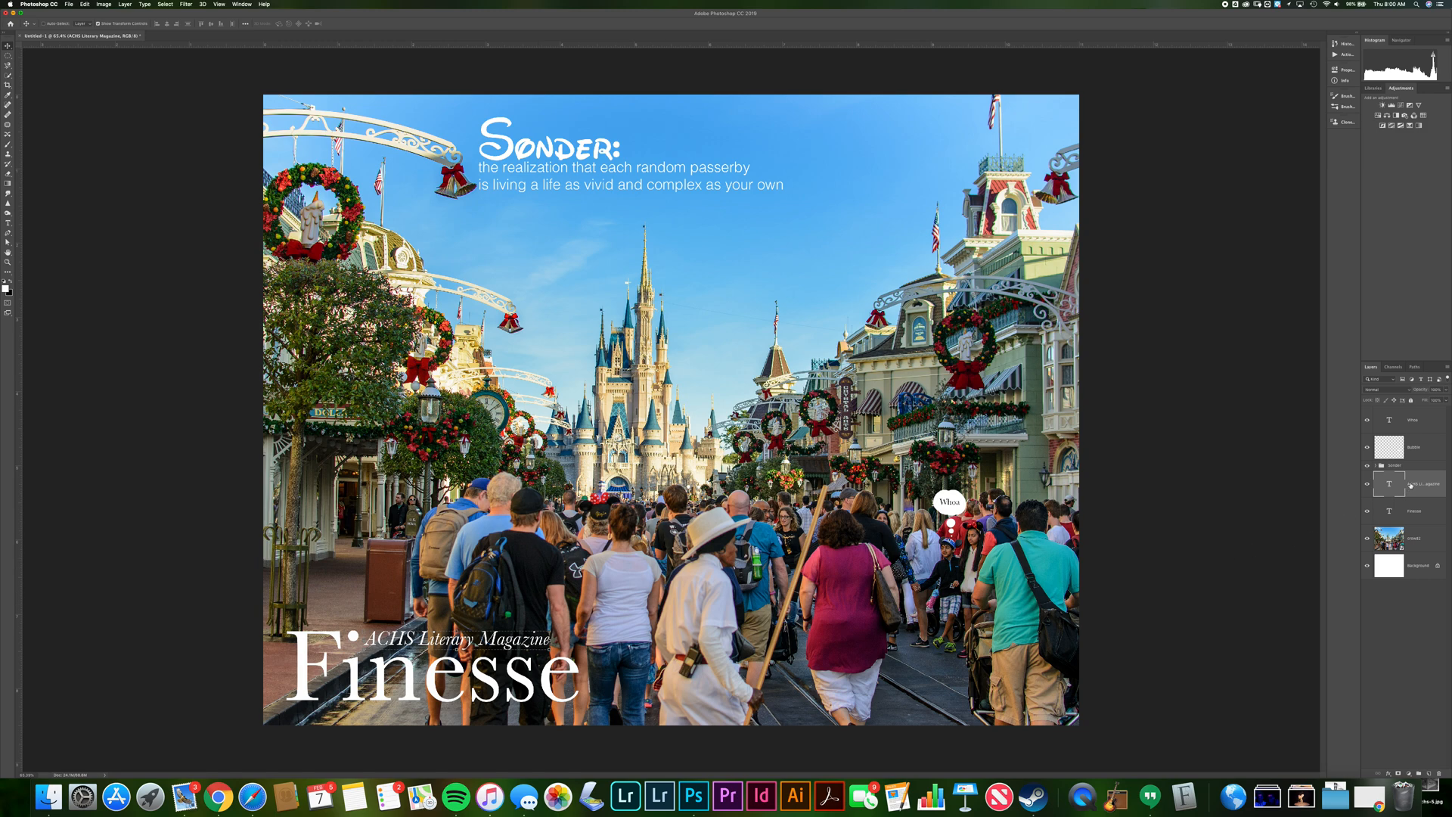
Group the thought bubble and Whoa text layers into a named group
{"action": "left_click", "coordinate": [1394, 452]}
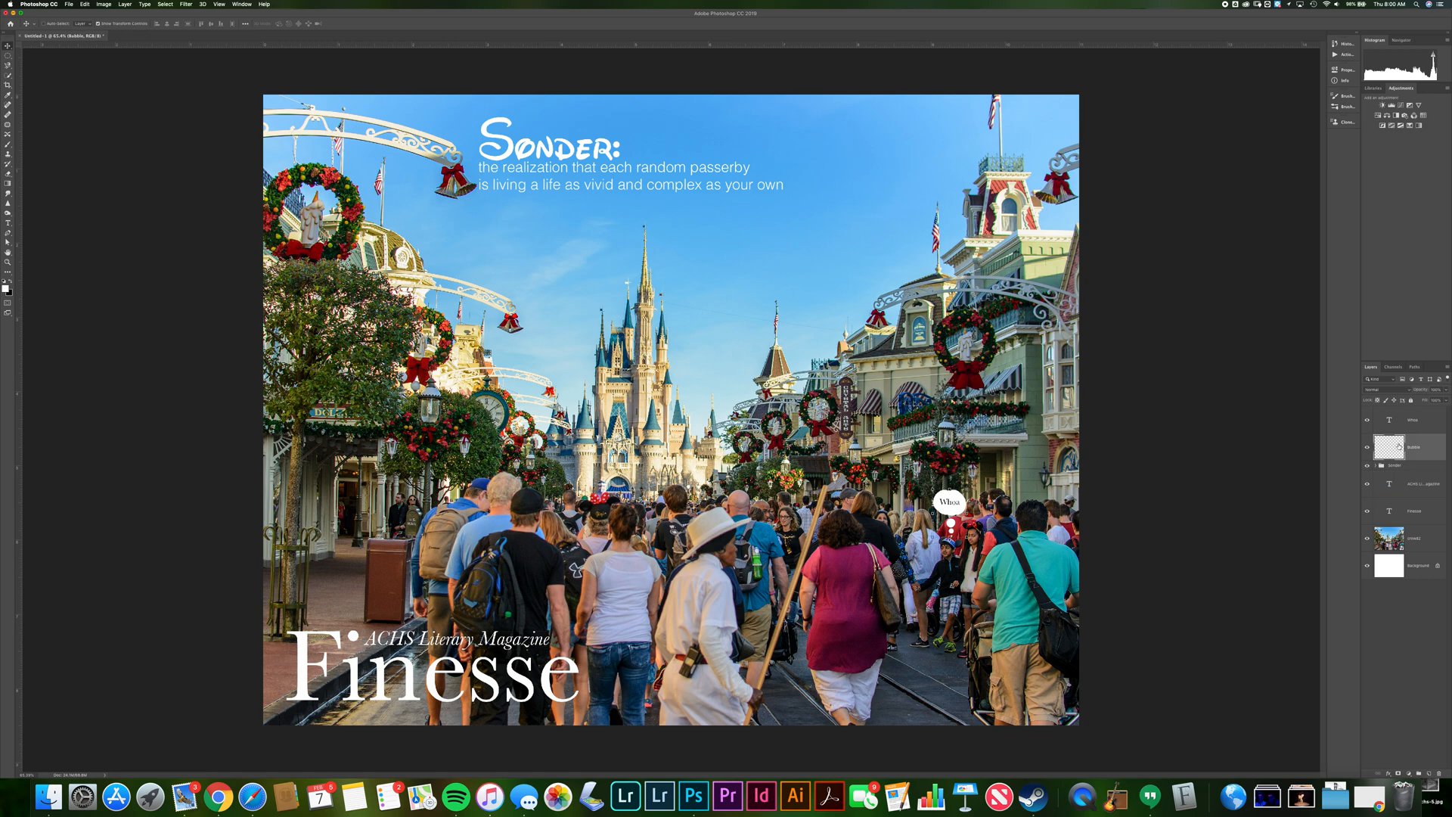
{"action": "left_click", "coordinate": [1396, 424], "text": "shift"}
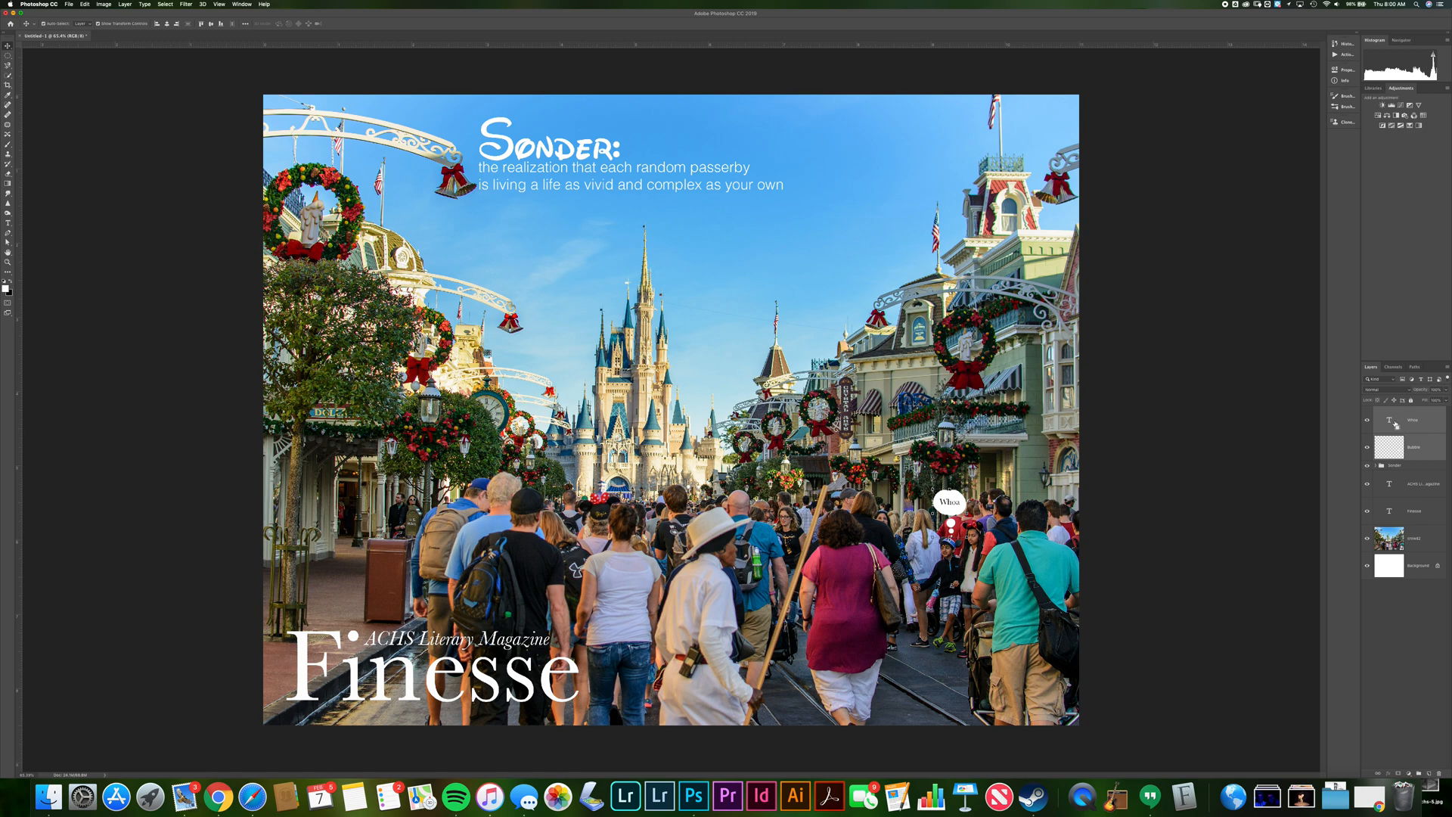
{"action": "key", "text": "super+g"}
{"action": "type", "text": "Whoa Bub"}
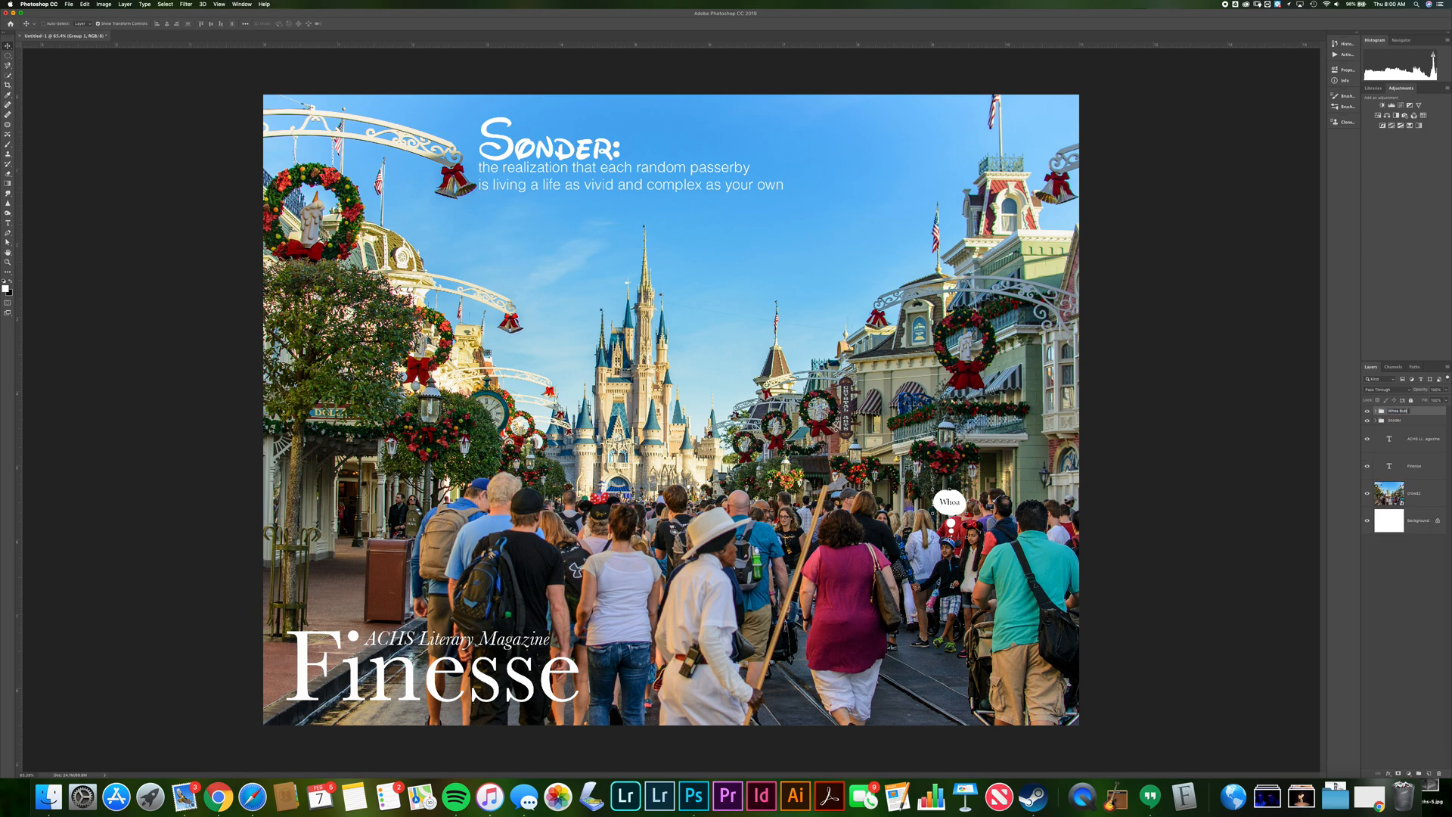
{"action": "key", "text": "Return"}
Group the Finesse and ACHS Literary Magazine text layers into a group named Finesse
{"action": "left_click", "coordinate": [1397, 465]}
{"action": "left_click", "coordinate": [1404, 444], "text": "shift"}
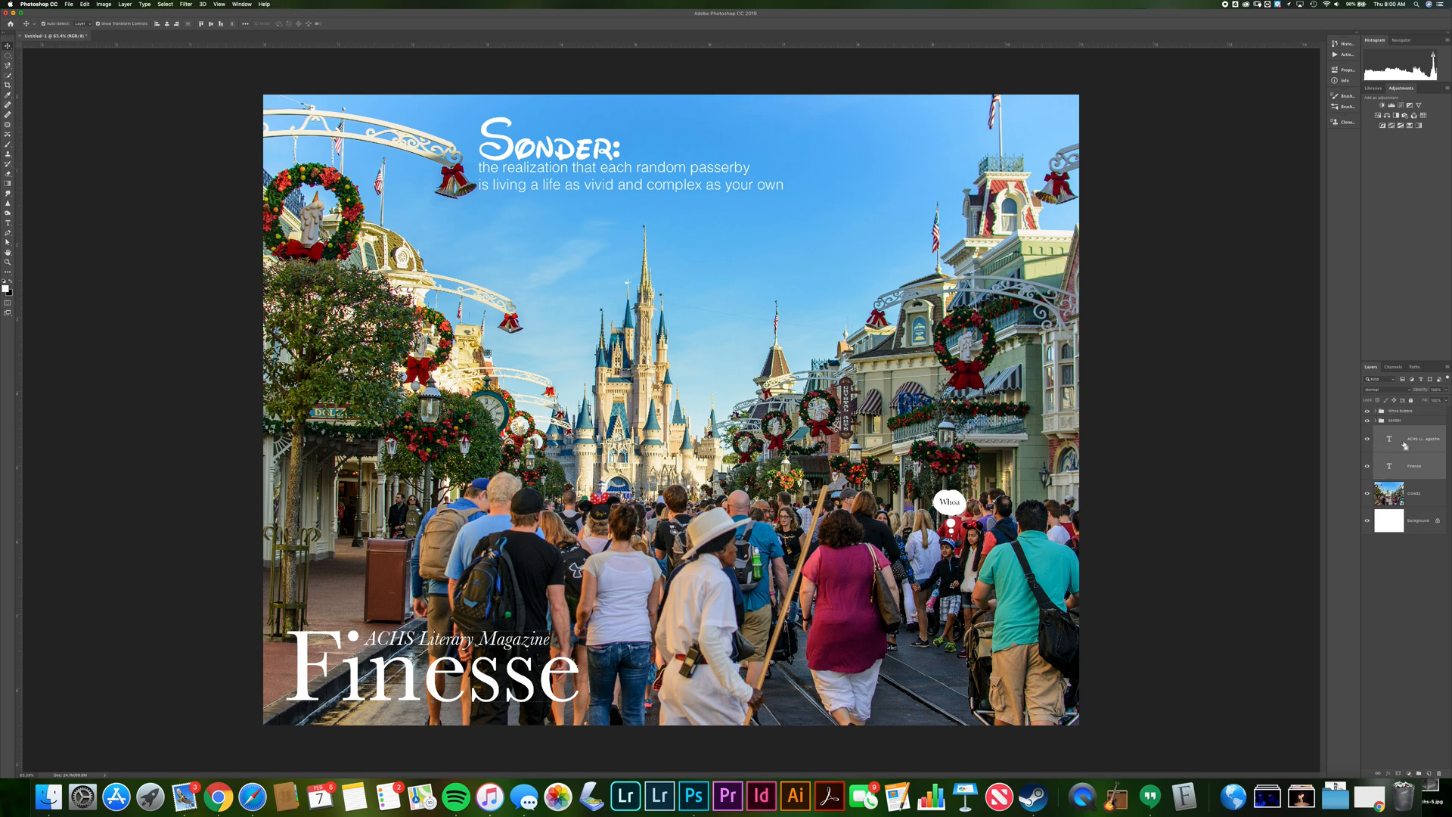
{"action": "key", "text": "super+g"}
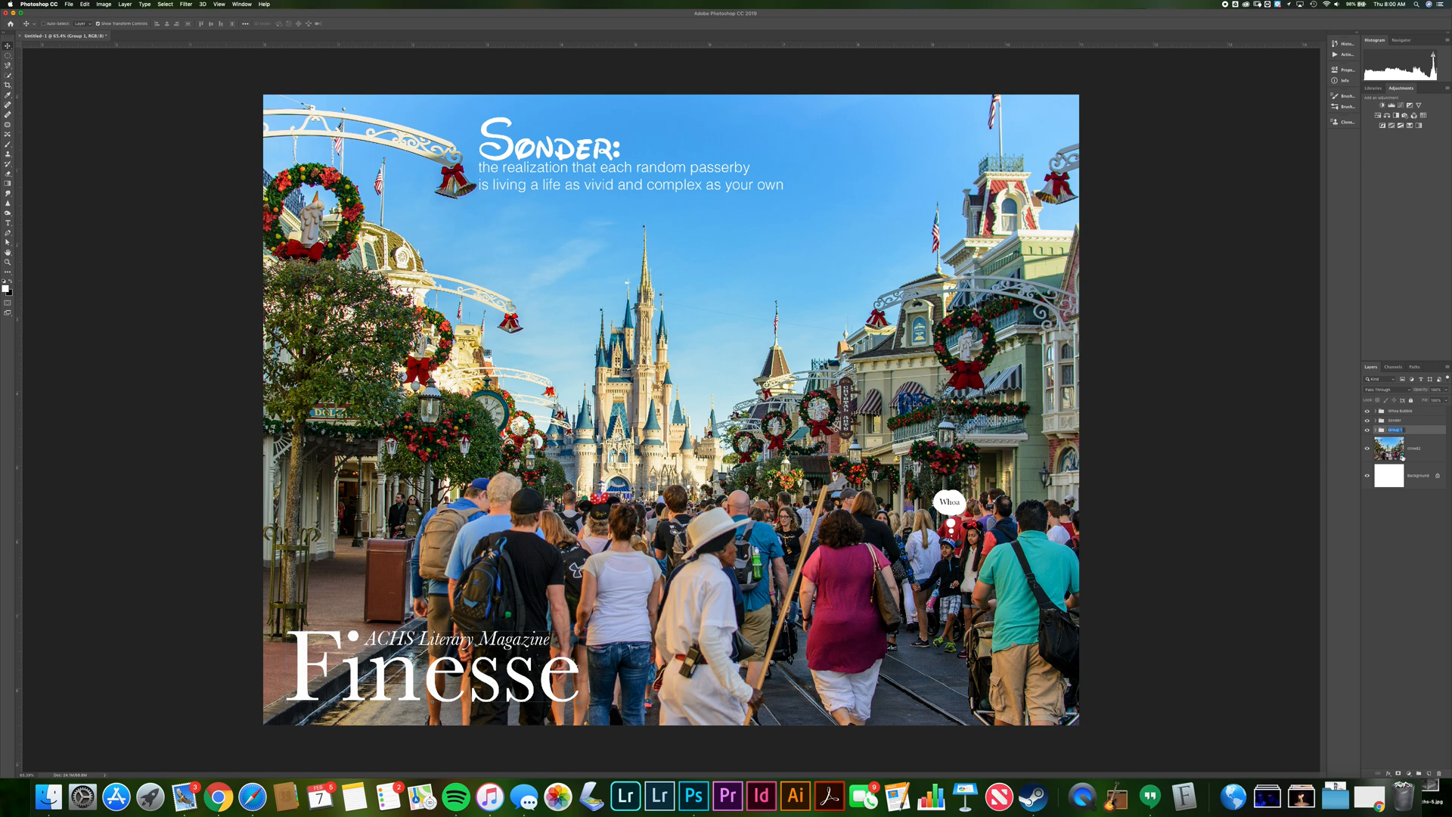
{"action": "type", "text": "Finesse"}
{"action": "key", "text": "Return"}
Add a drop shadow to the Finesse group, adjusting its opacity, distance and size, after briefly trying a stroke
{"action": "left_click", "coordinate": [1389, 774]}
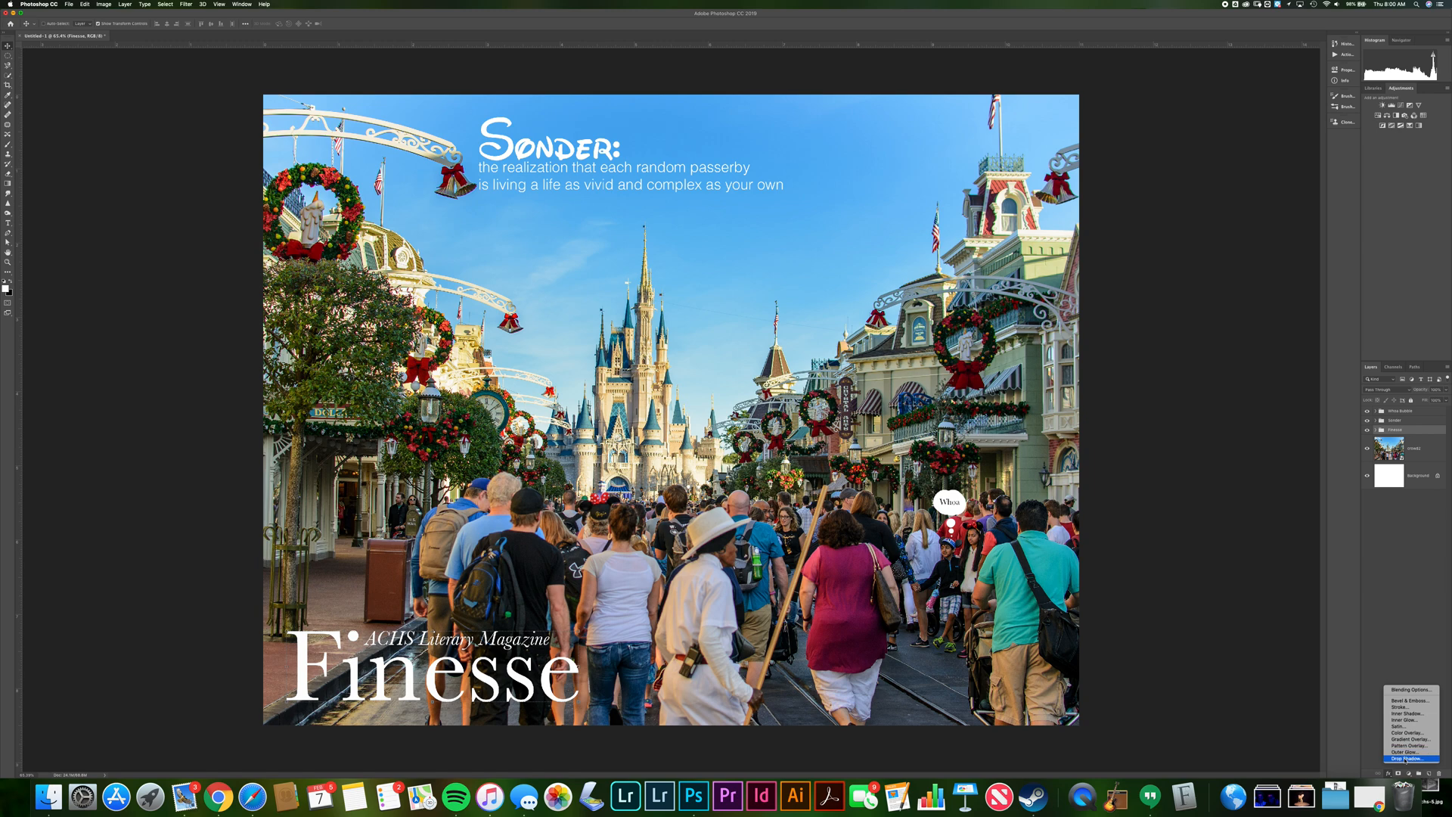
{"action": "left_click", "coordinate": [1405, 759]}
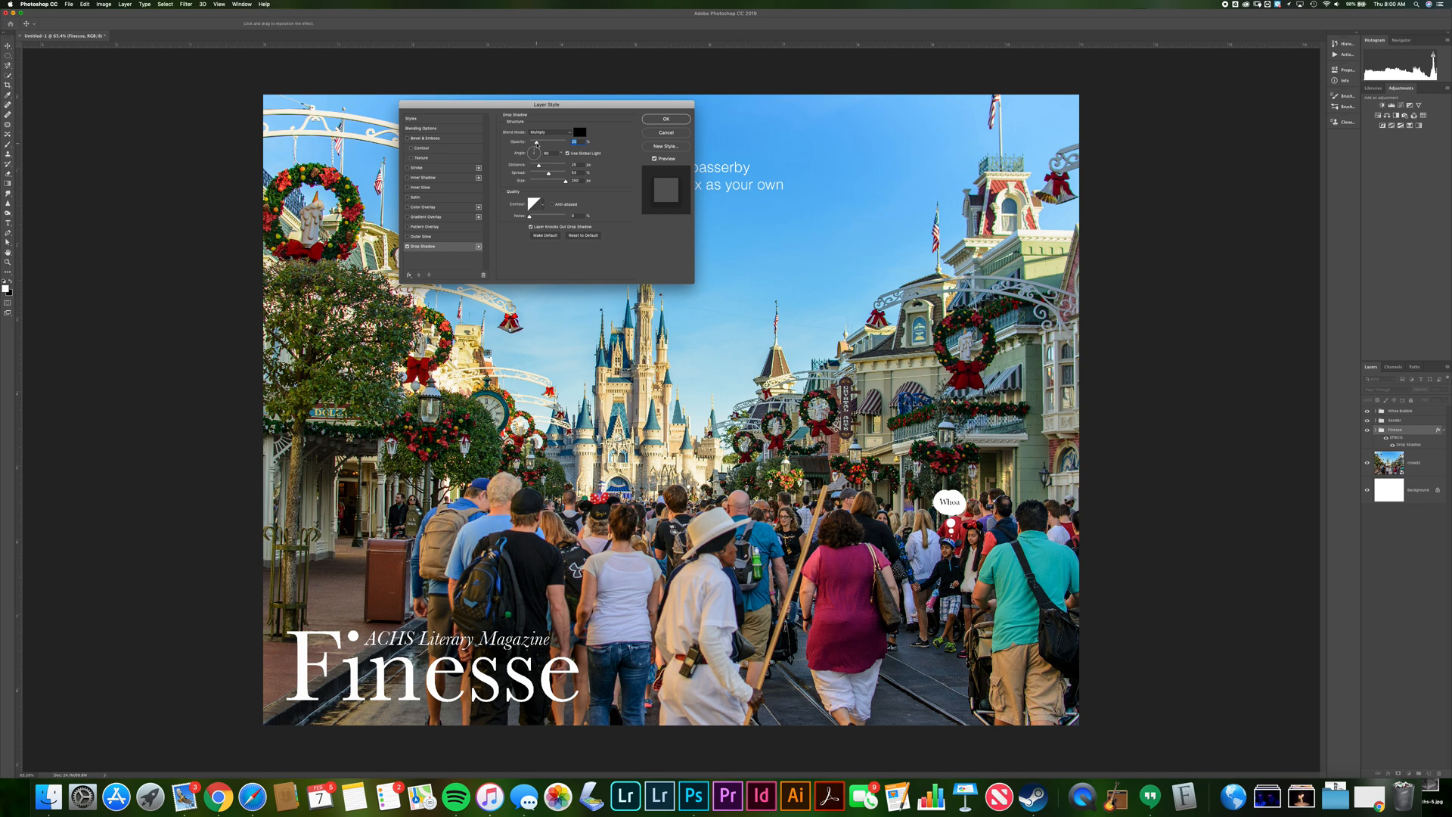
{"action": "left_click_drag", "start_coordinate": [539, 143], "coordinate": [552, 145]}
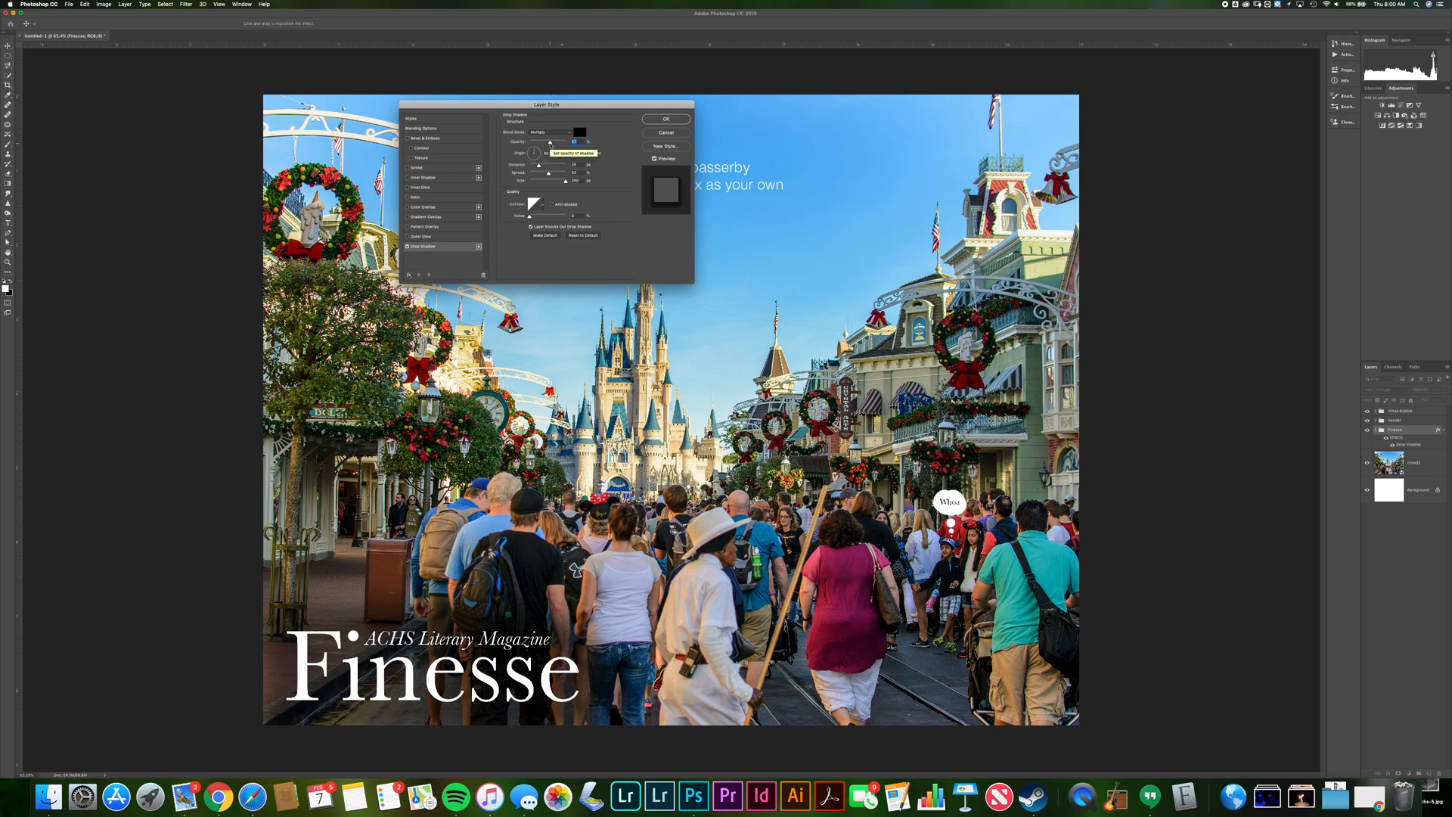
{"action": "left_click_drag", "start_coordinate": [550, 144], "coordinate": [554, 145]}
{"action": "left_click", "coordinate": [539, 165]}
{"action": "left_click_drag", "start_coordinate": [550, 174], "coordinate": [539, 174]}
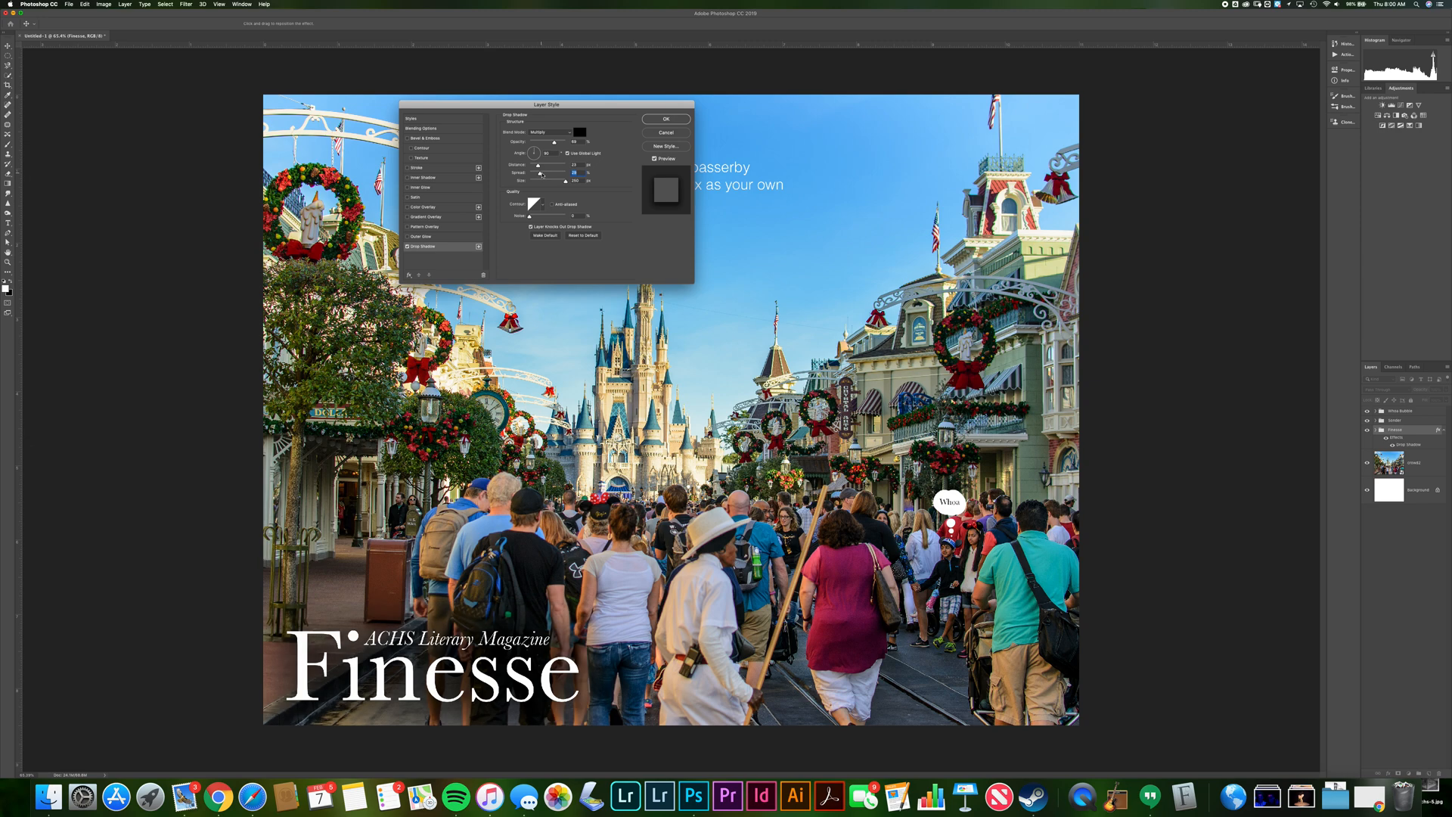
{"action": "left_click_drag", "start_coordinate": [562, 185], "coordinate": [559, 183]}
{"action": "left_click_drag", "start_coordinate": [557, 182], "coordinate": [556, 183]}
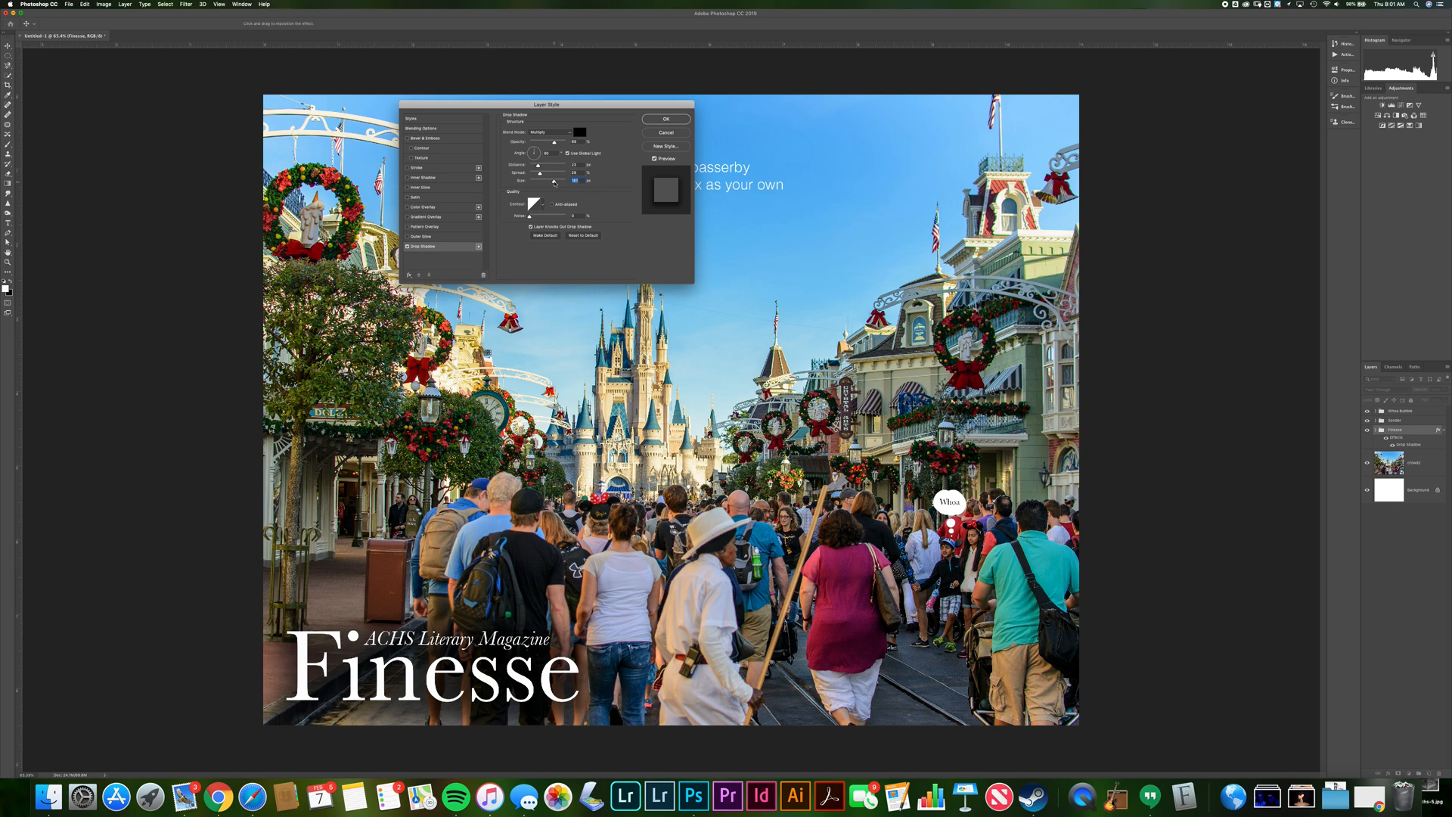
{"action": "left_click_drag", "start_coordinate": [553, 143], "coordinate": [544, 144]}
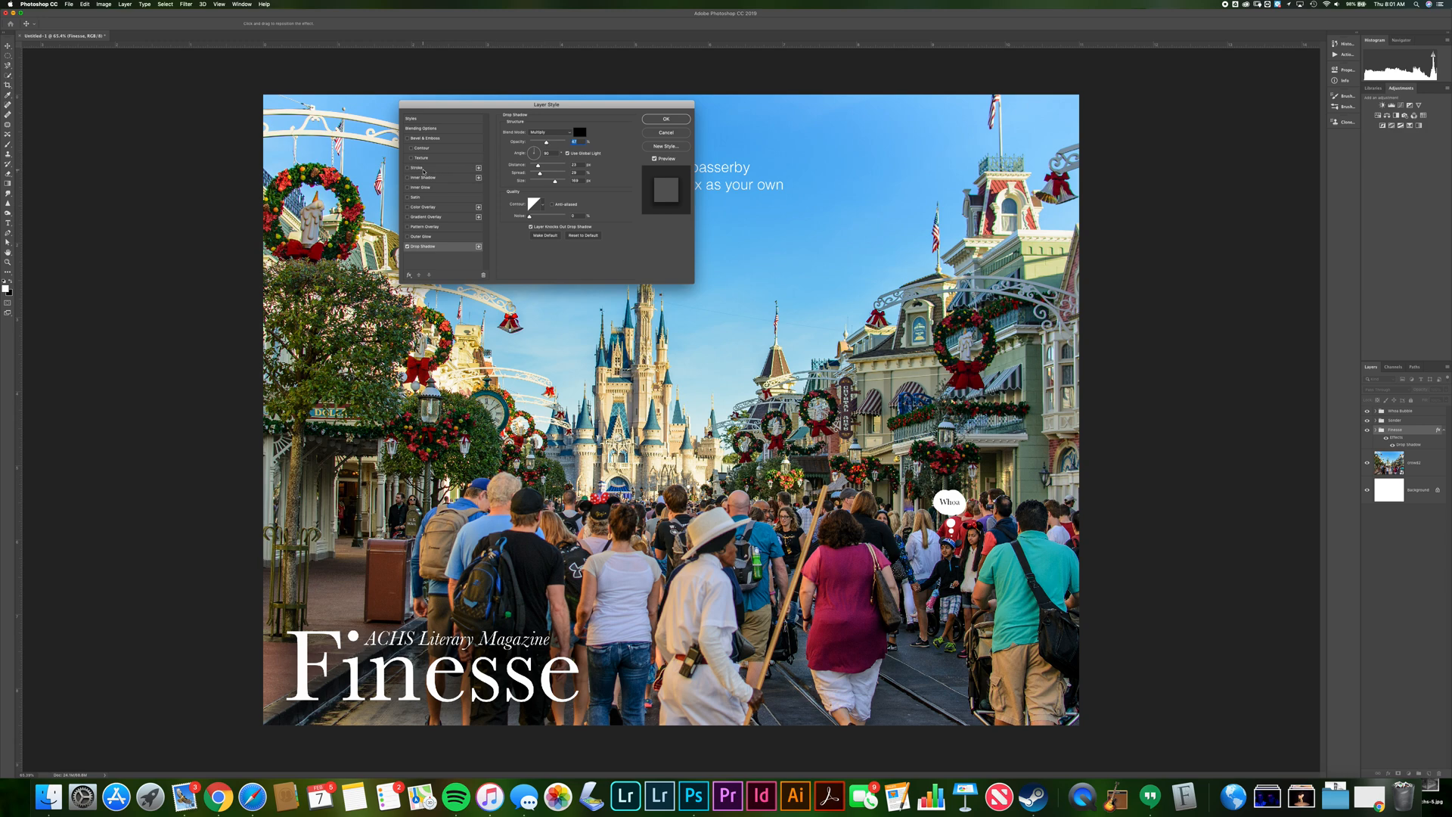
{"action": "left_click", "coordinate": [416, 168]}
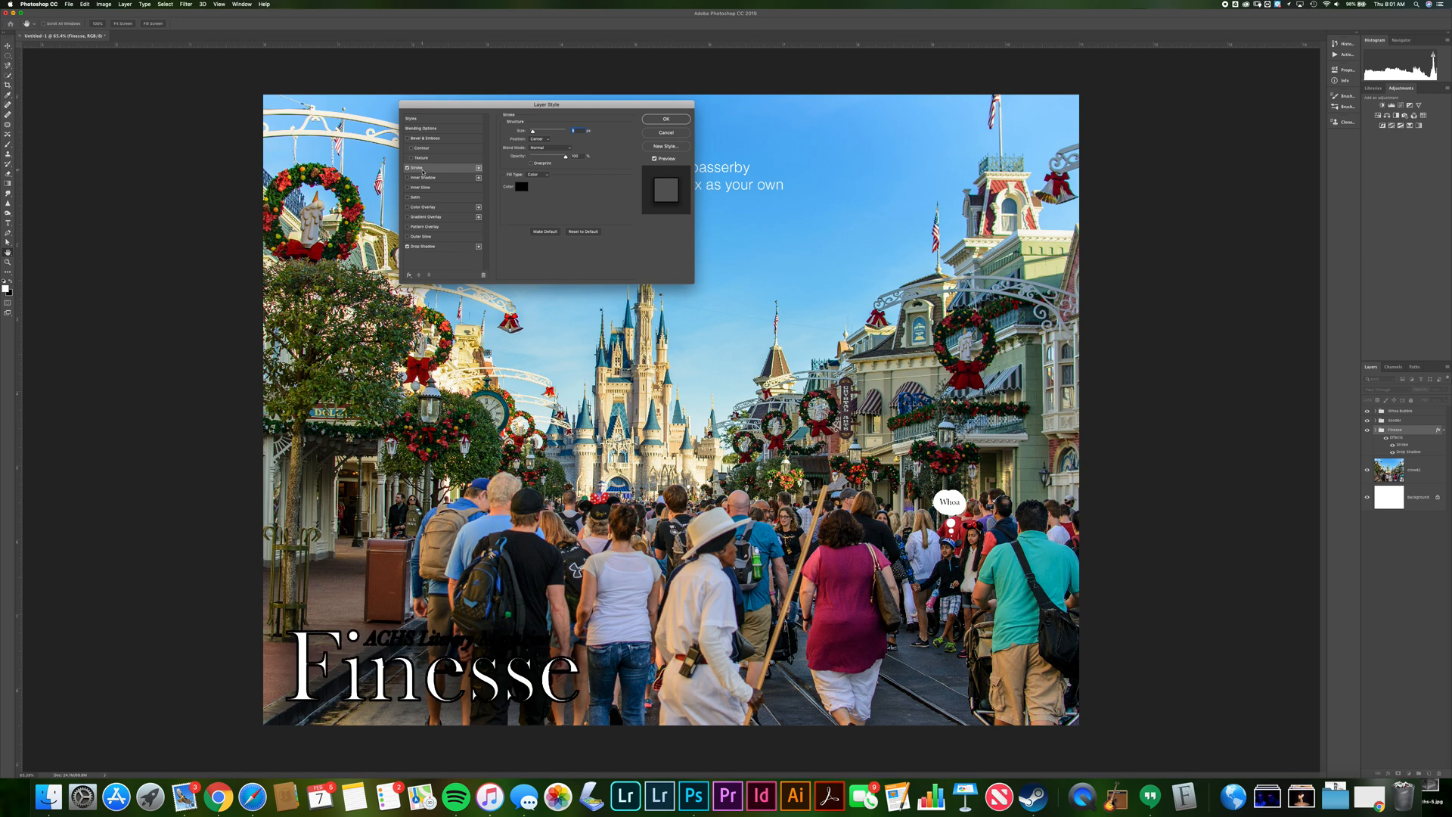
{"action": "left_click_drag", "start_coordinate": [533, 133], "coordinate": [535, 134]}
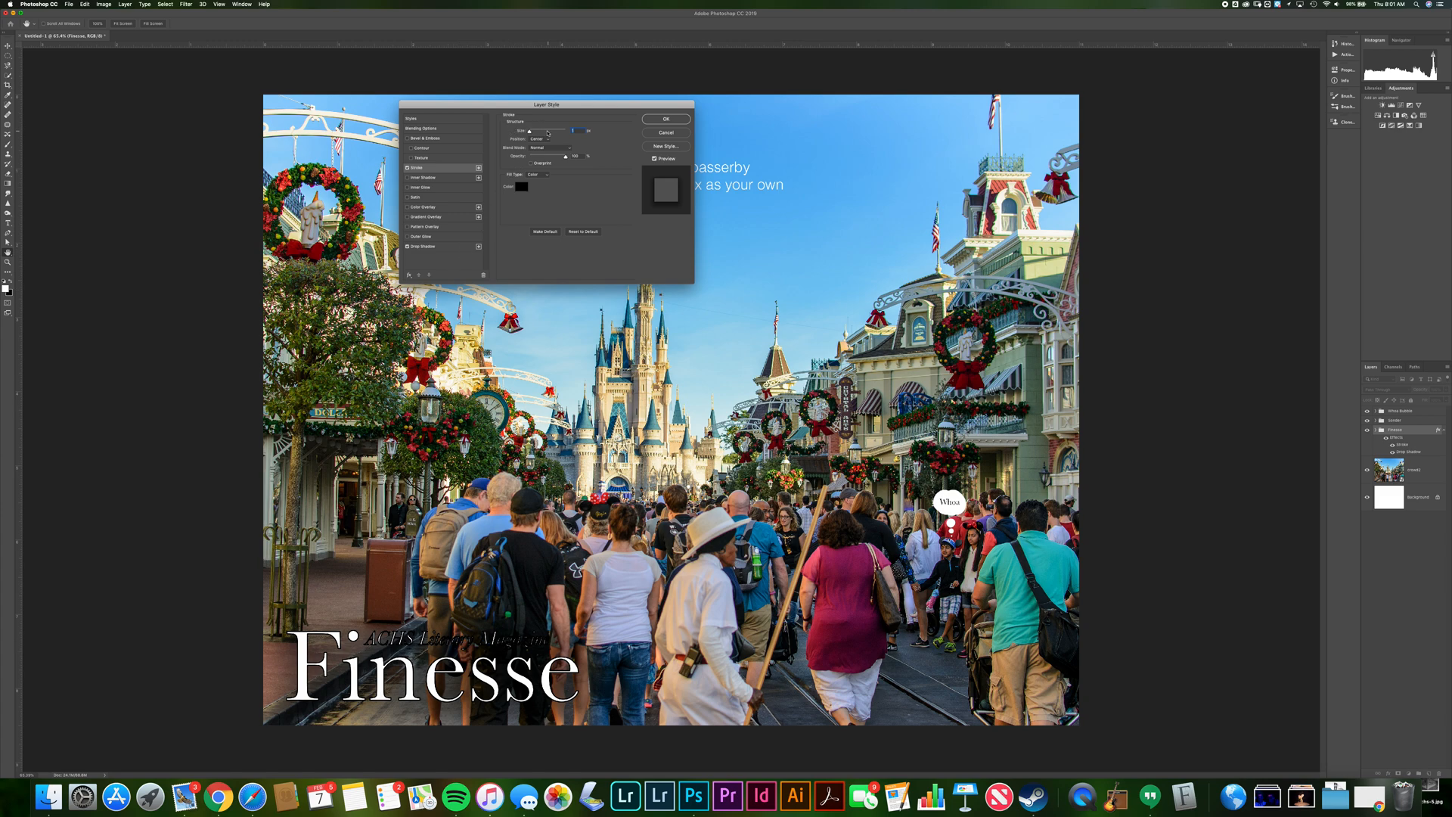
{"action": "left_click", "coordinate": [408, 168]}
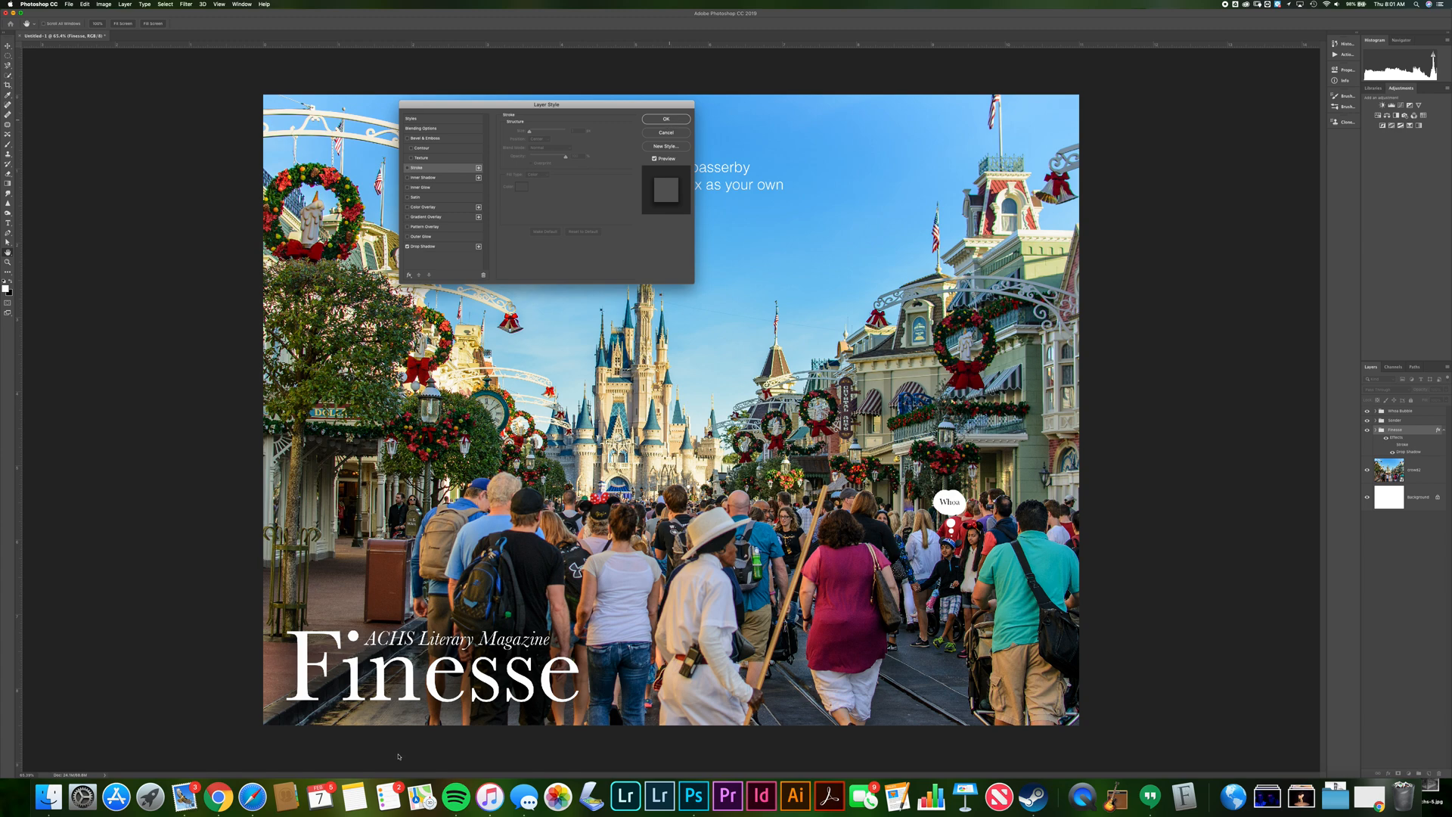
{"action": "key", "text": "Return"}
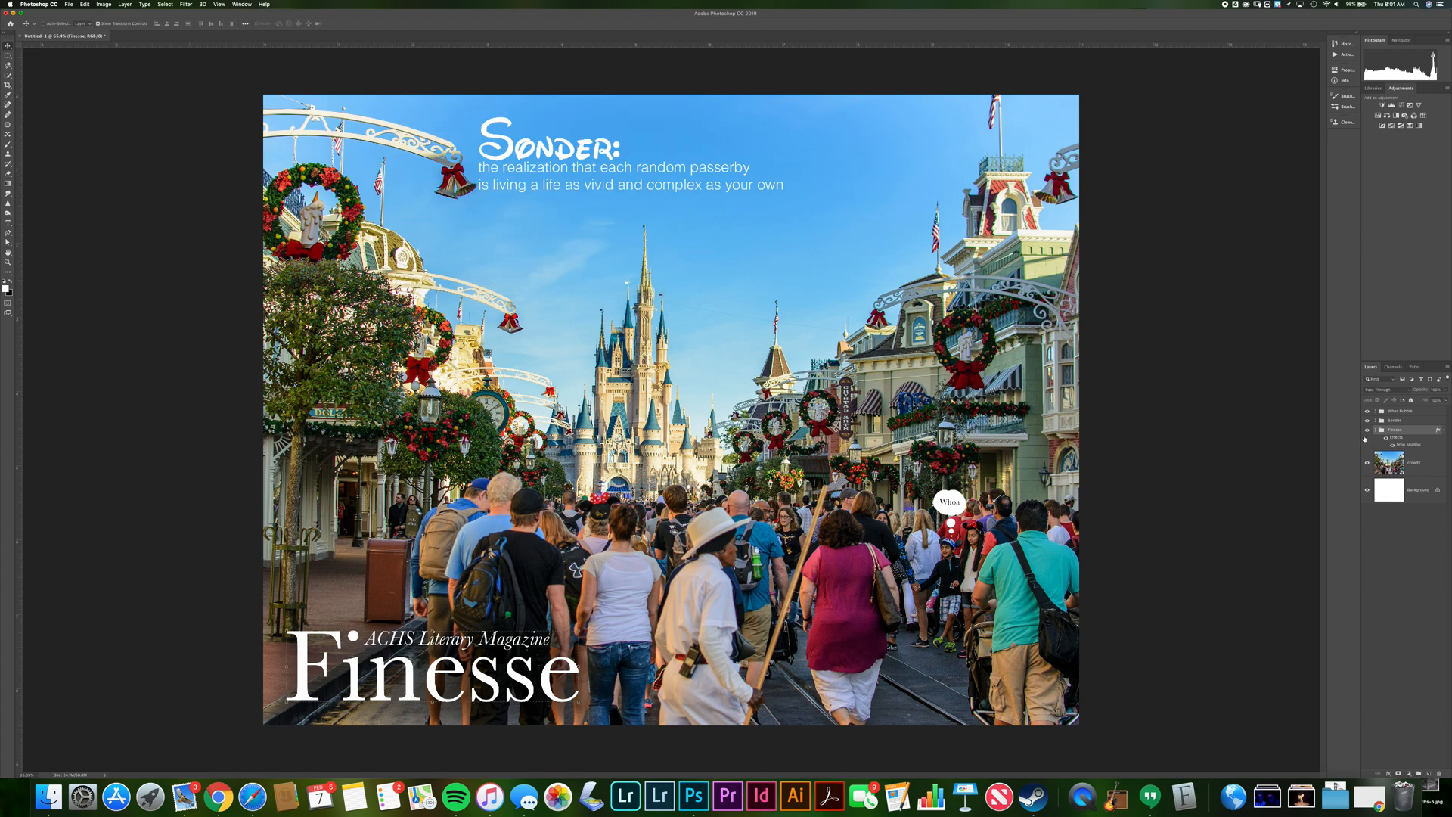
Expand the Finesse group to view its layers
{"action": "left_click", "coordinate": [1375, 431]}
{"action": "left_click", "coordinate": [1442, 497]}
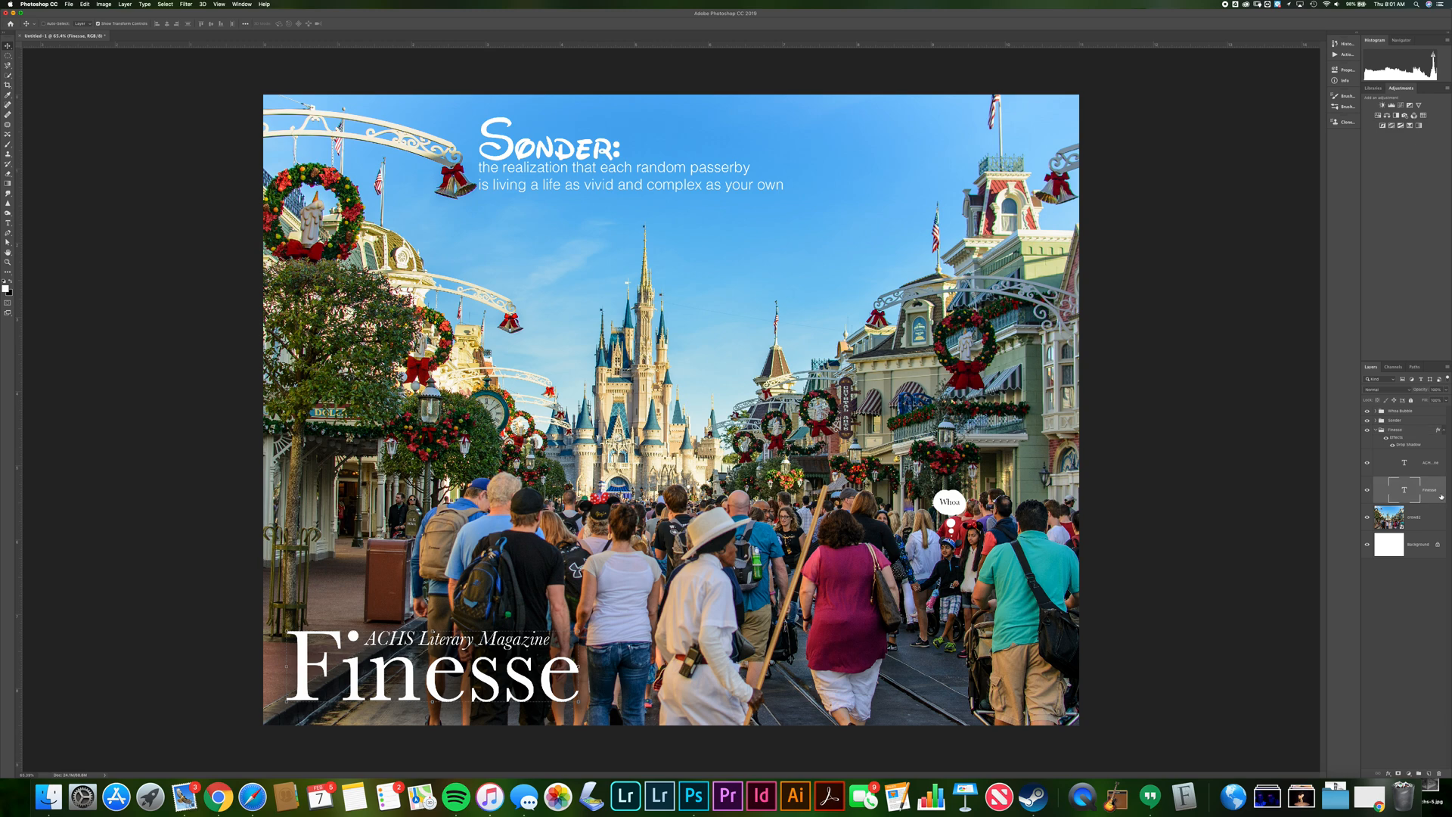
Add a Stroke layer style to the Finesse text layer
{"action": "key", "text": "t"}
{"action": "left_click", "coordinate": [439, 686]}
{"action": "double_click", "coordinate": [439, 686]}
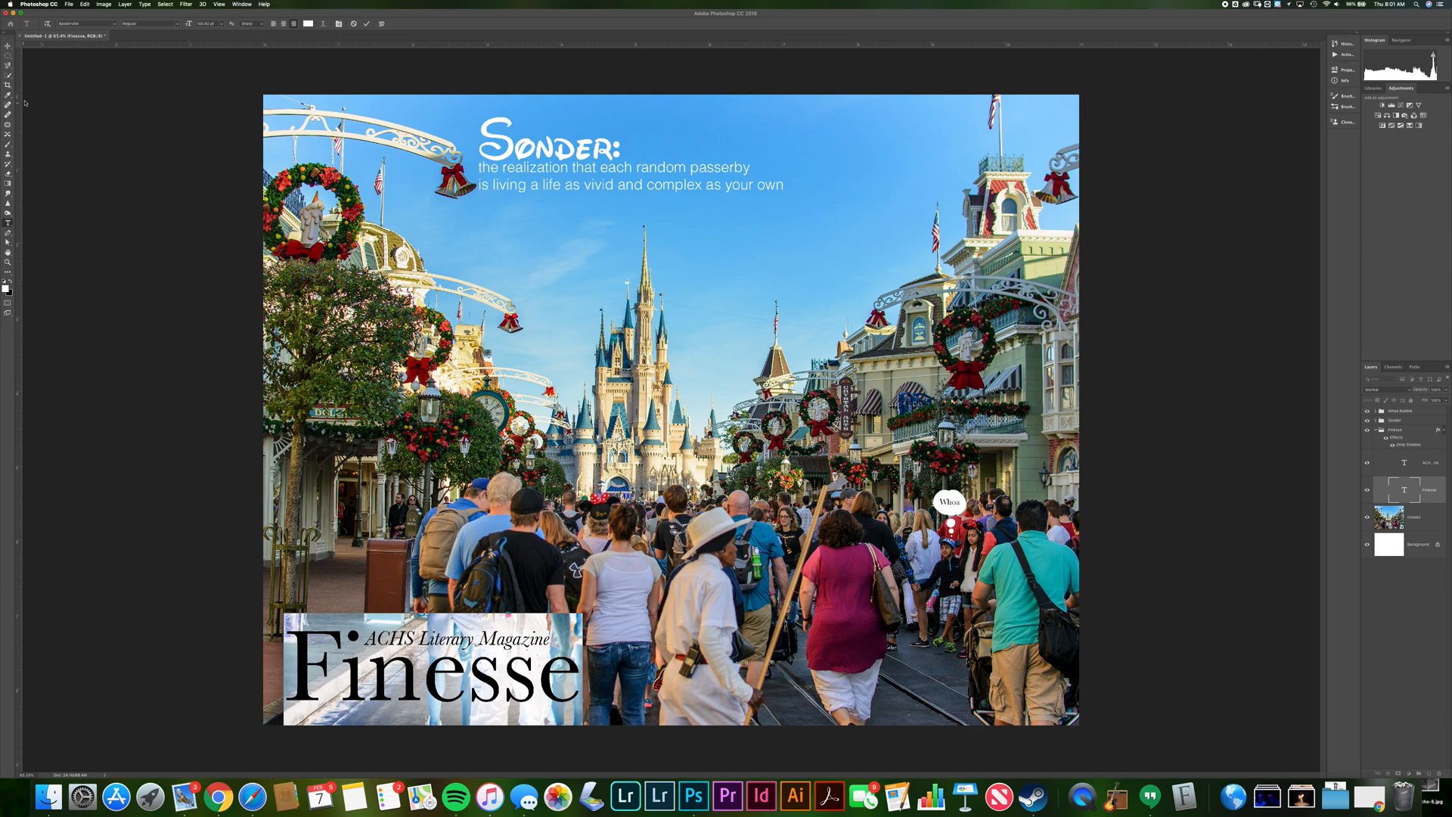
{"action": "left_click", "coordinate": [7, 45]}
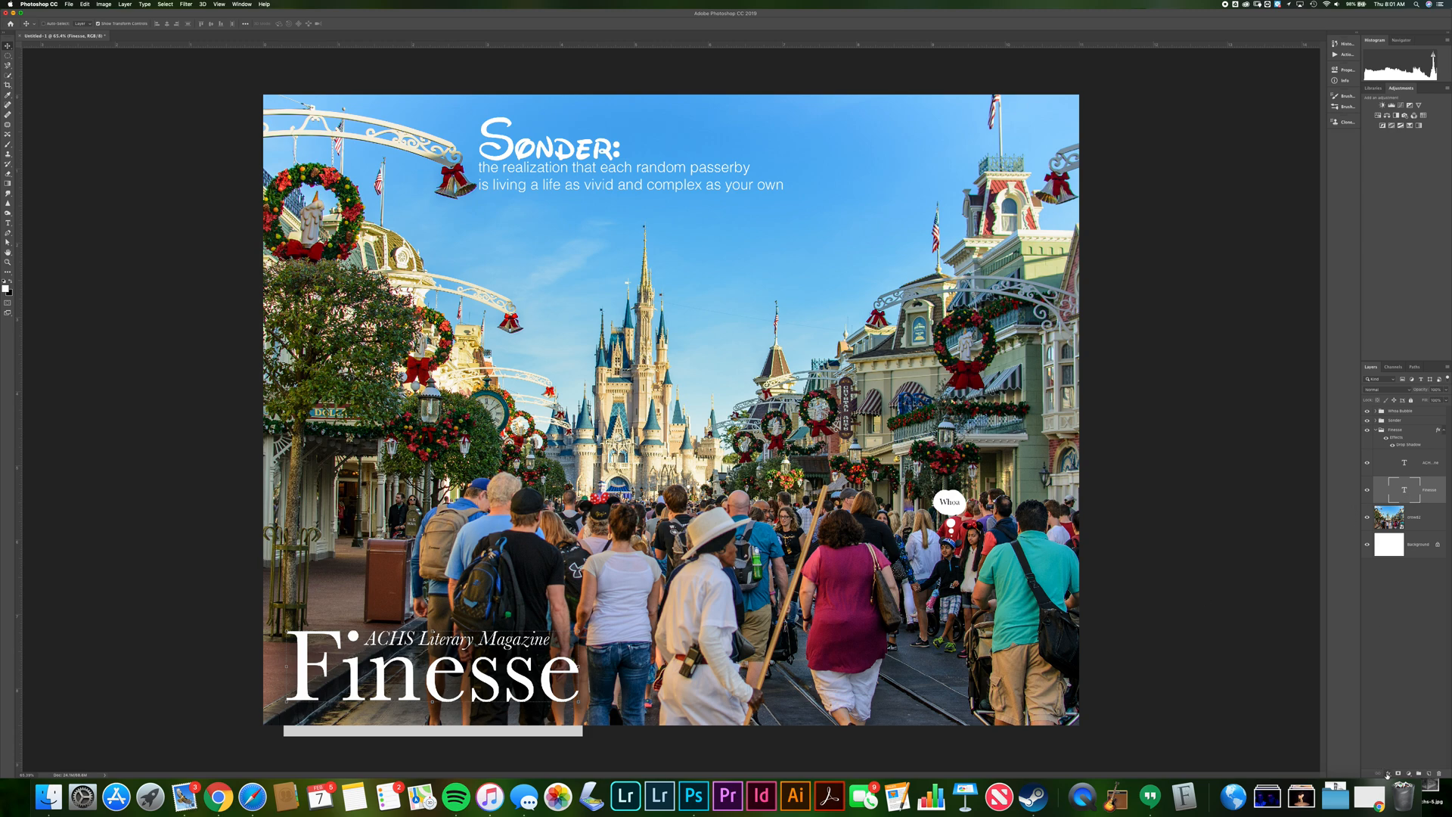
{"action": "left_click", "coordinate": [1388, 775]}
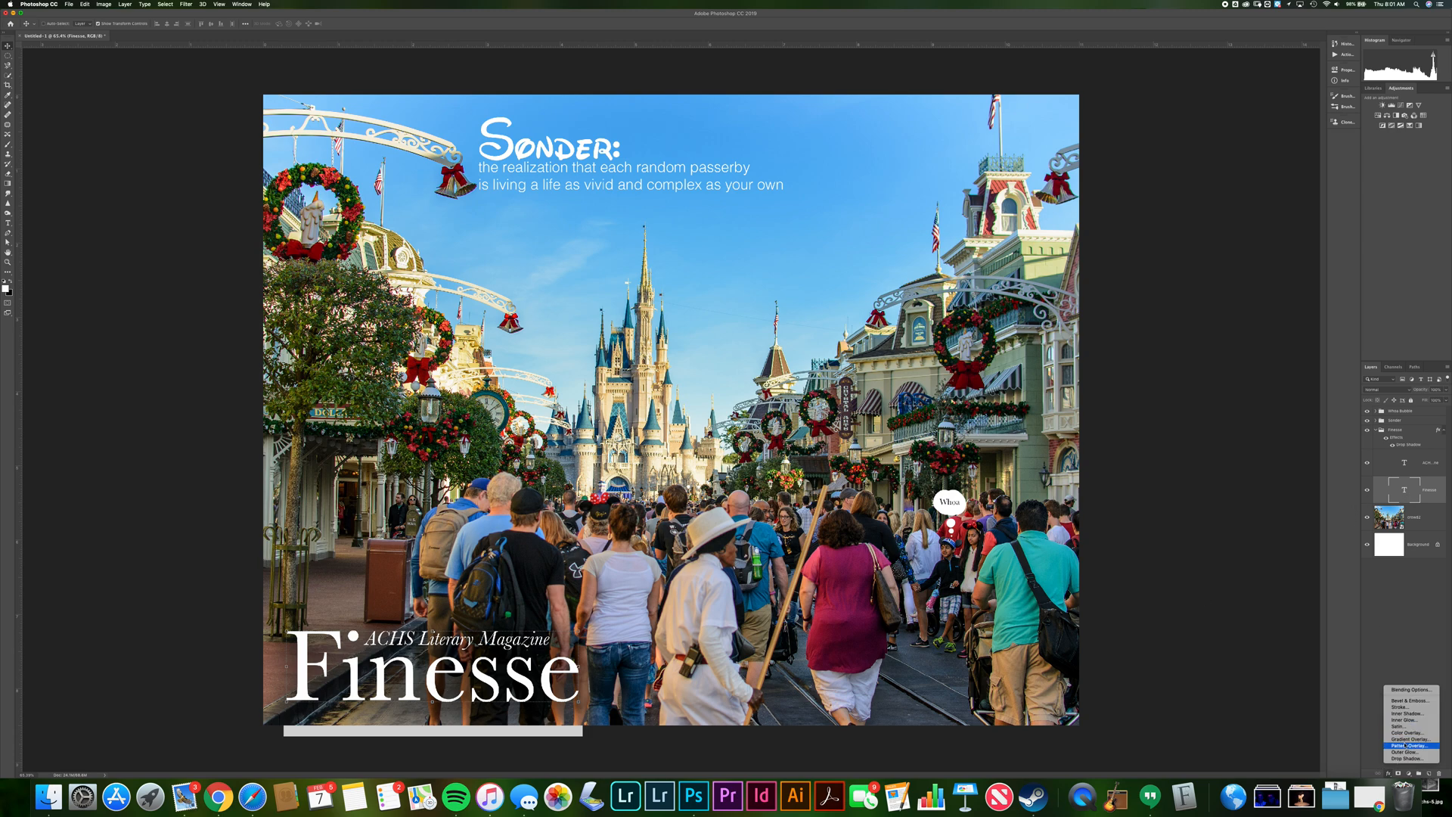
{"action": "left_click", "coordinate": [1407, 707]}
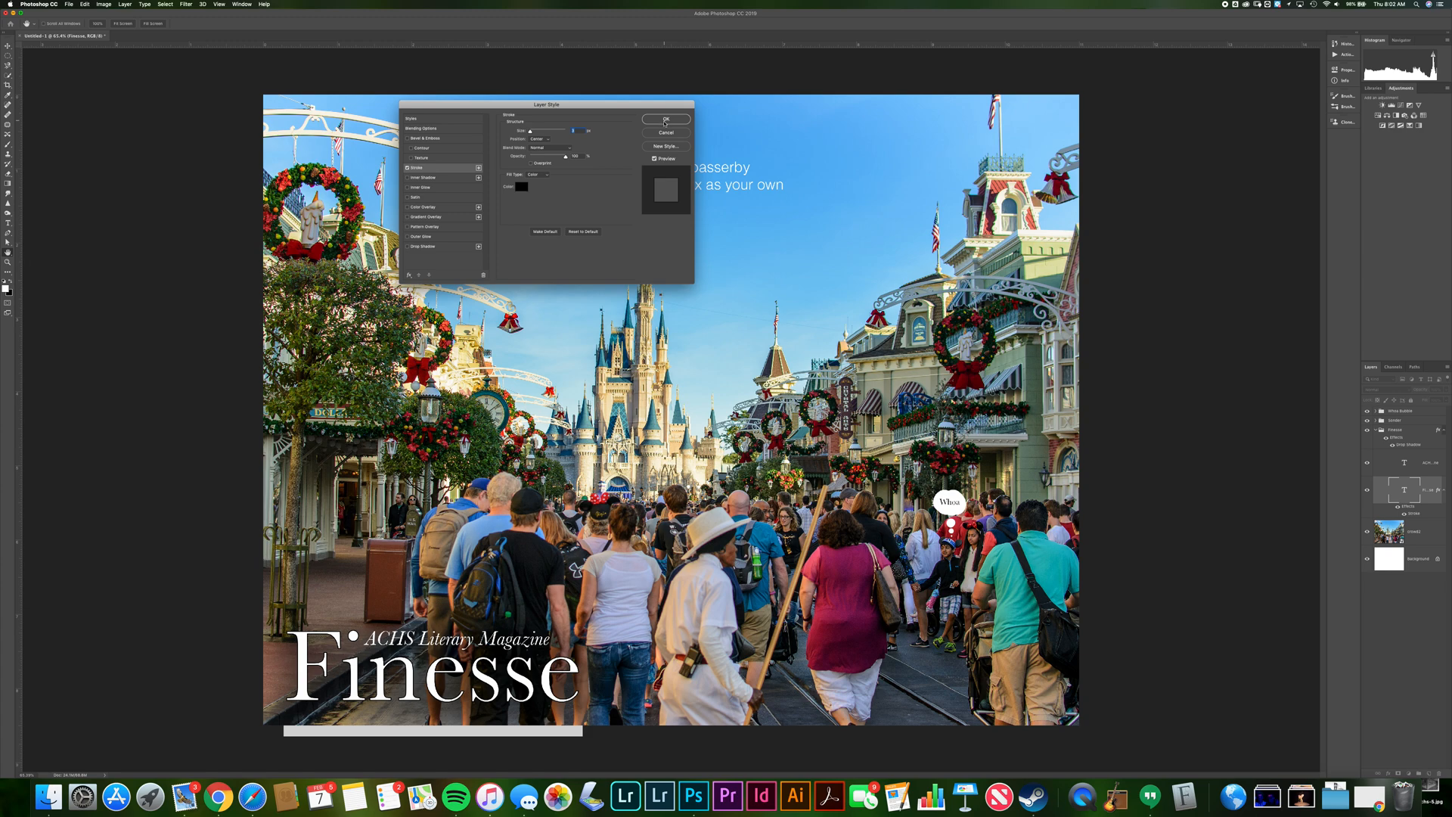
{"action": "left_click", "coordinate": [666, 120]}
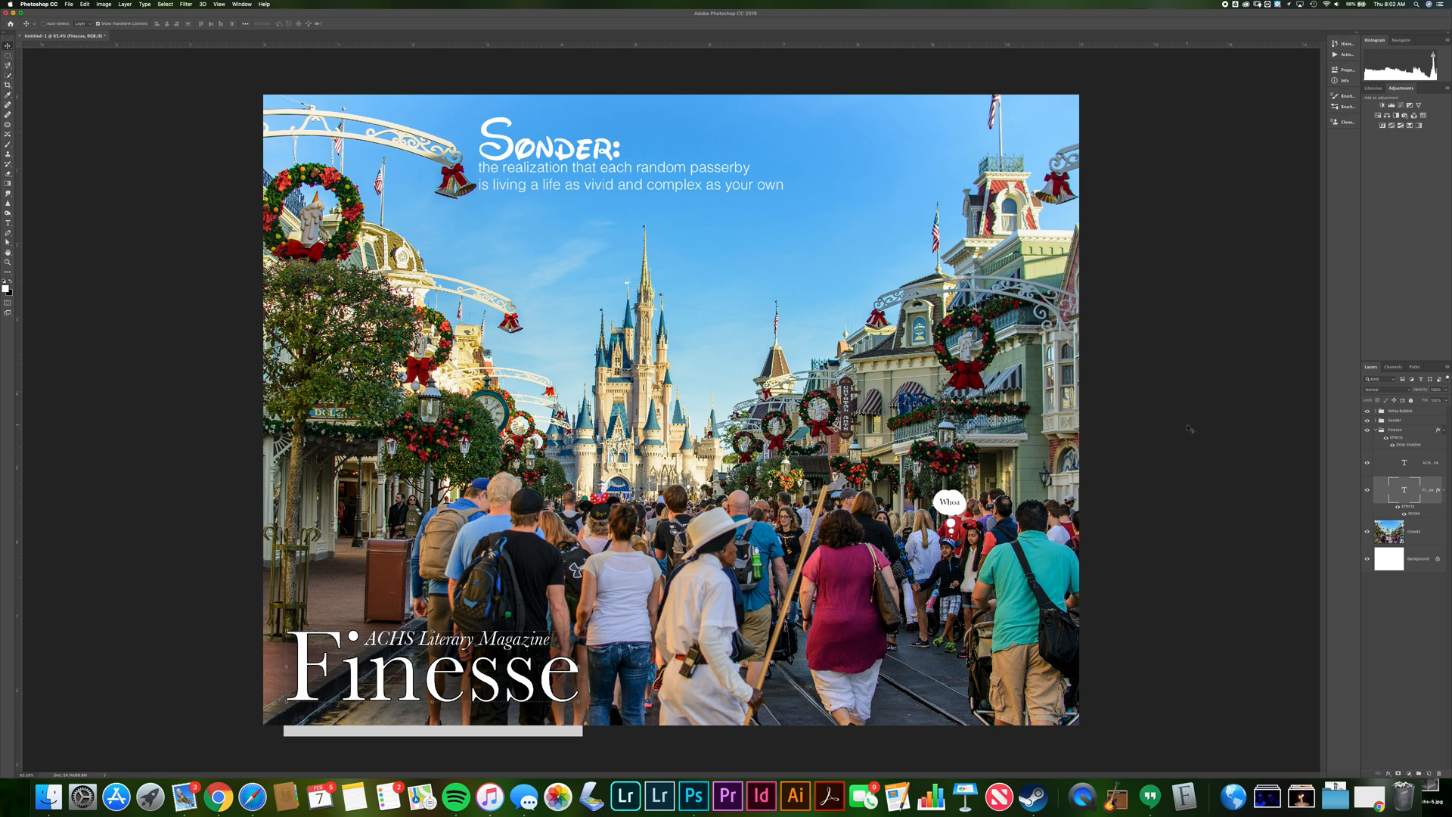
Save the document in Photoshop format as Poster Practice, keeping maximum compatibility
{"action": "left_click", "coordinate": [69, 5]}
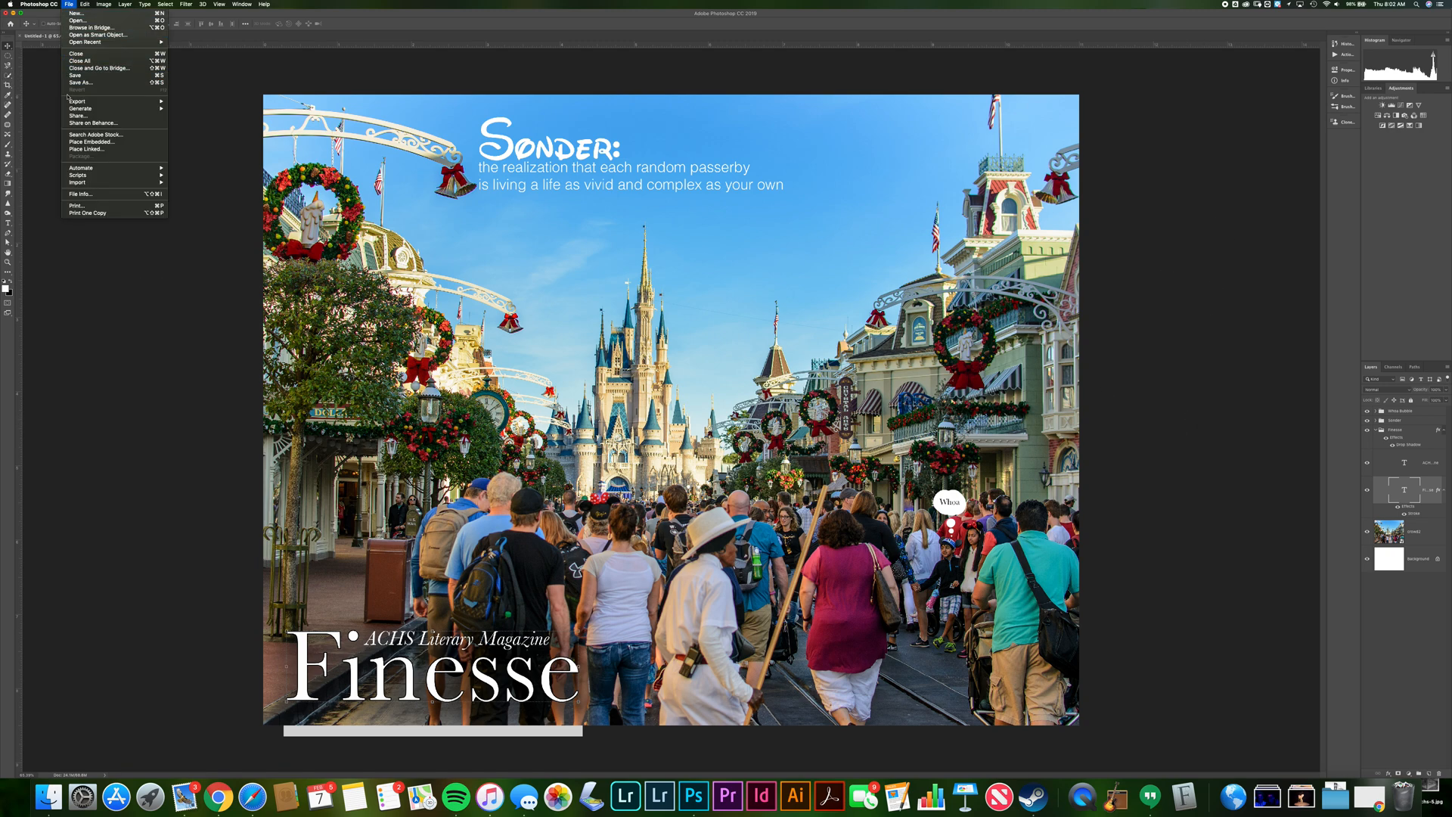
{"action": "left_click", "coordinate": [74, 78]}
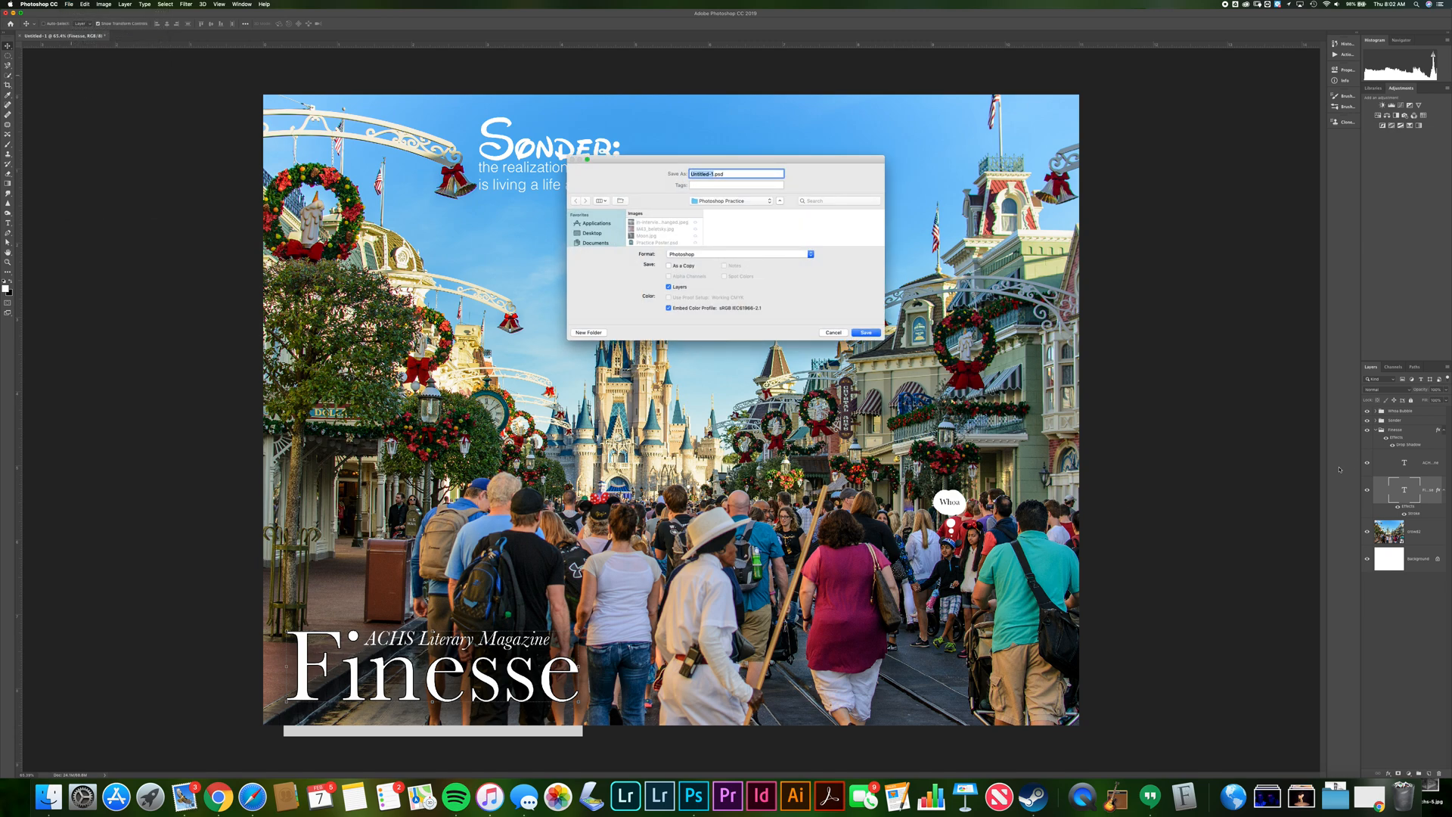
{"action": "left_click", "coordinate": [736, 254]}
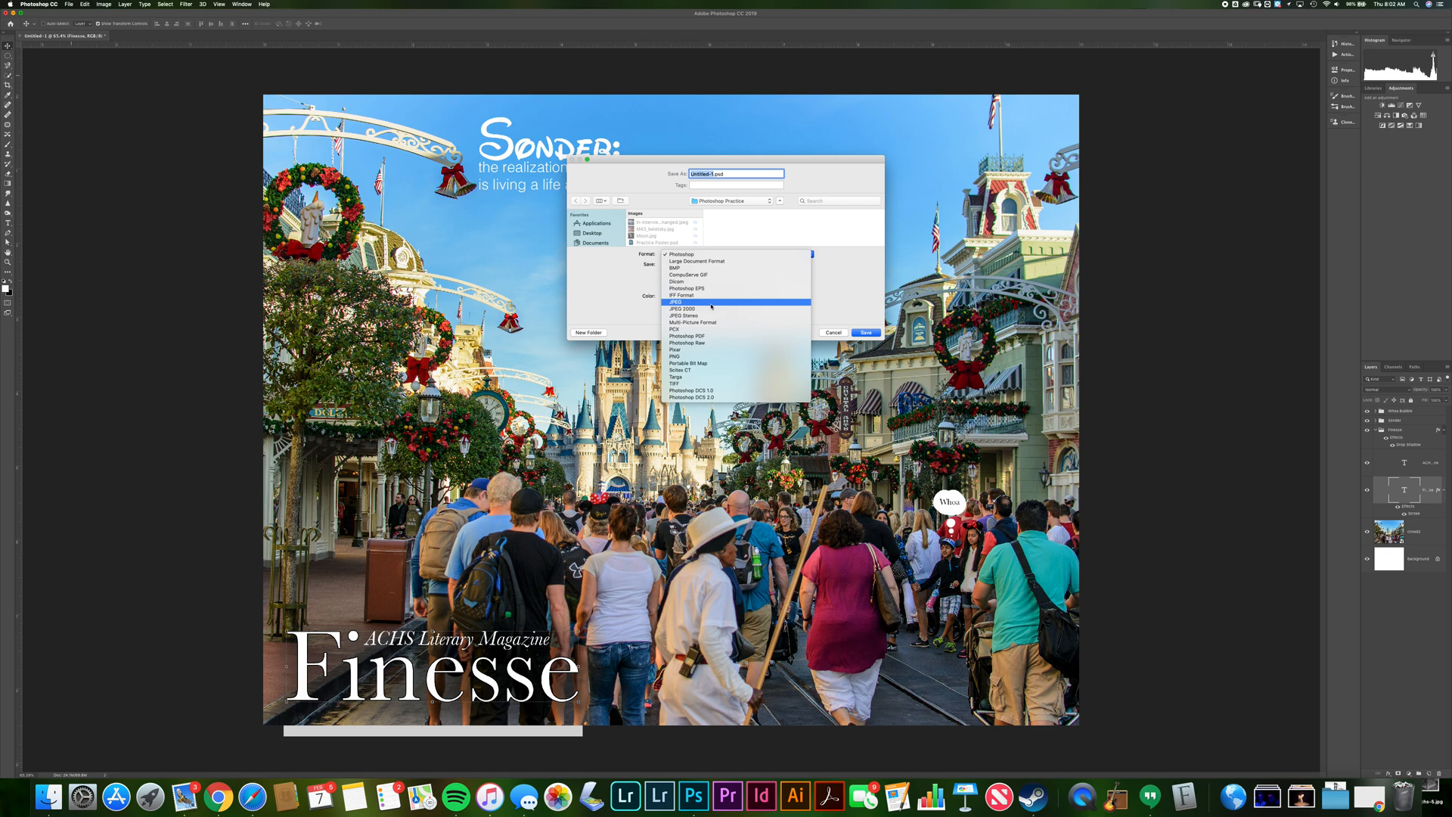
{"action": "key", "text": "Escape"}
{"action": "type", "text": "Poster Practice 2"}
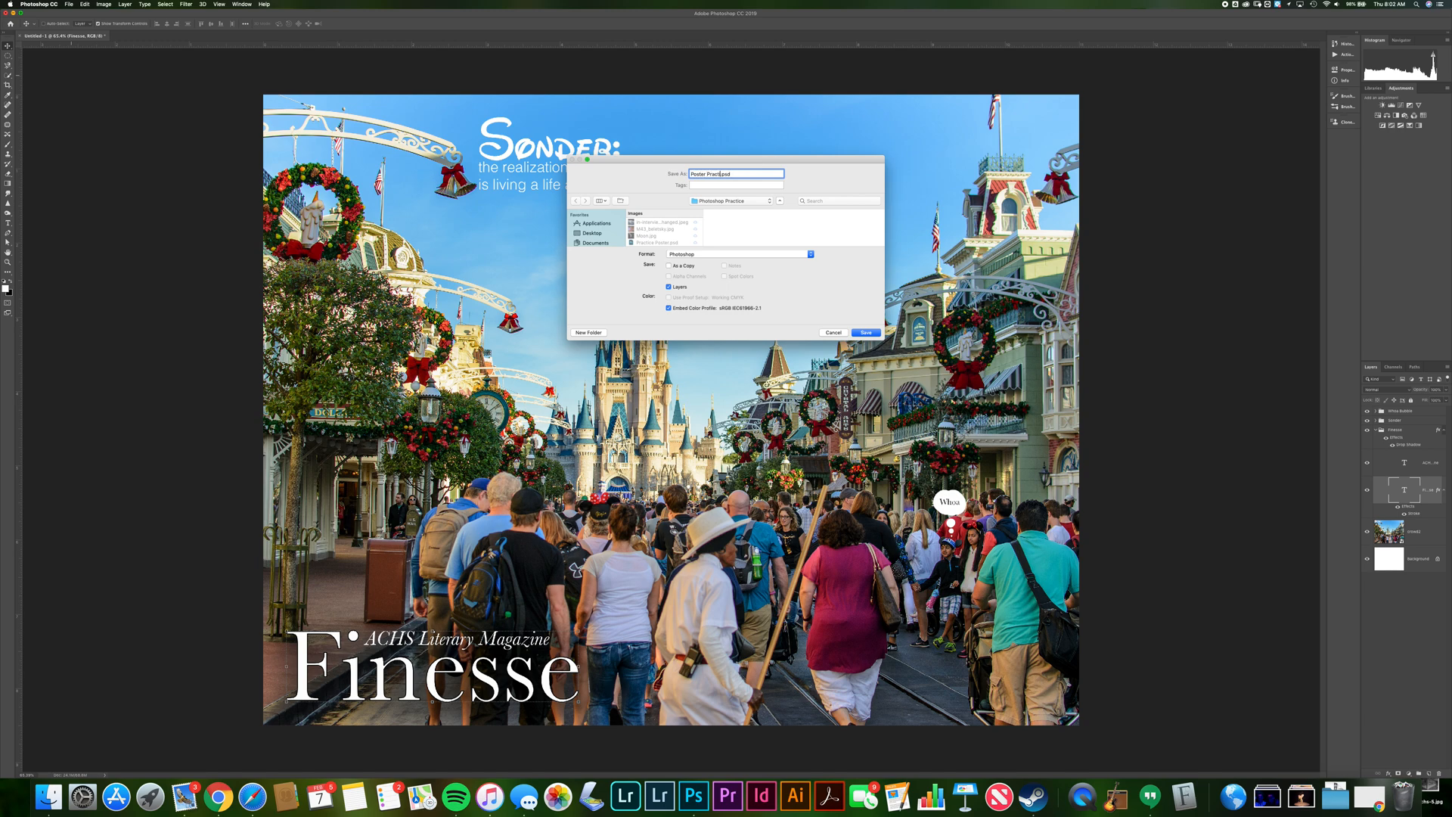
{"action": "left_click", "coordinate": [863, 333]}
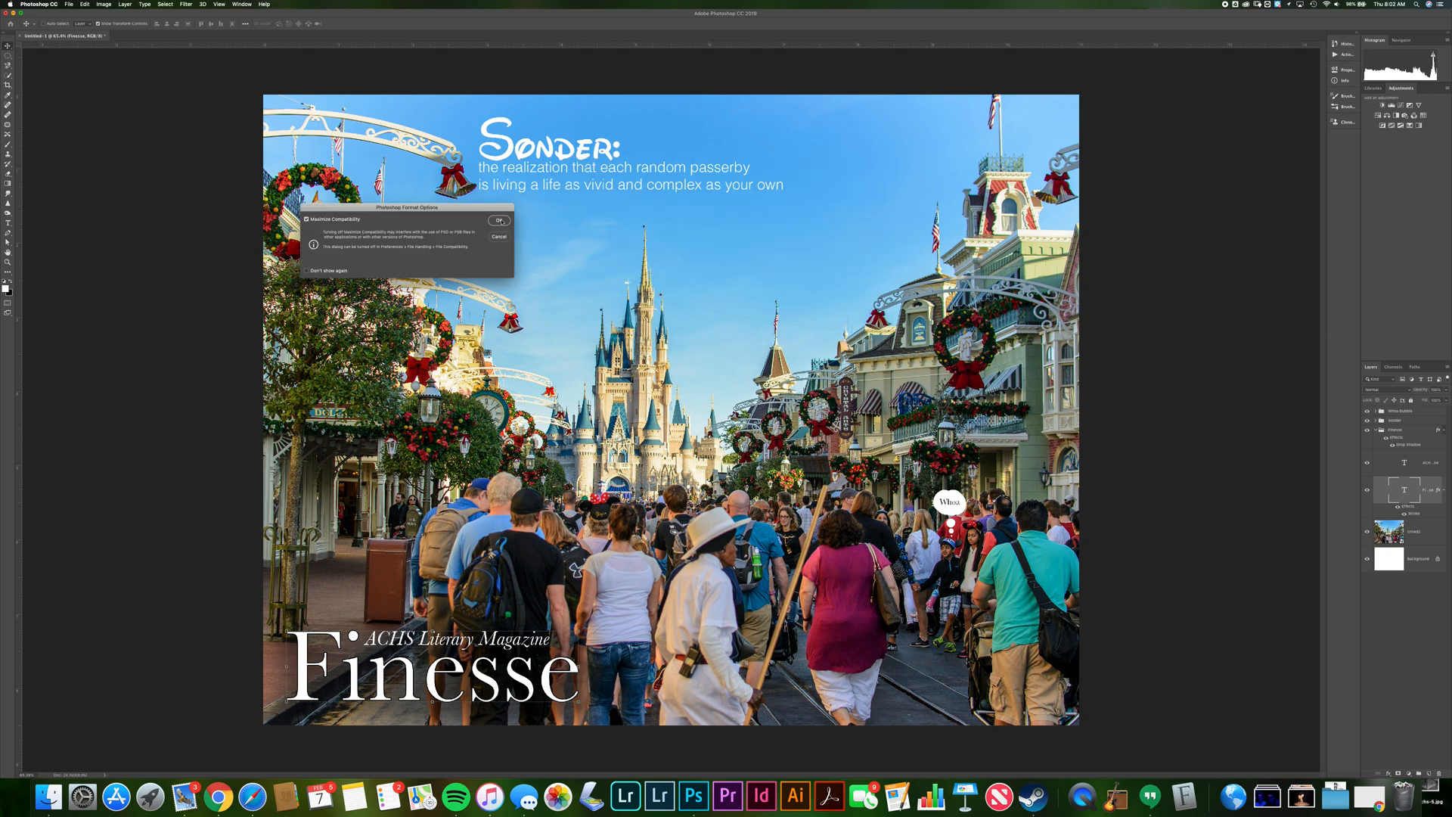
{"action": "left_click", "coordinate": [499, 221]}
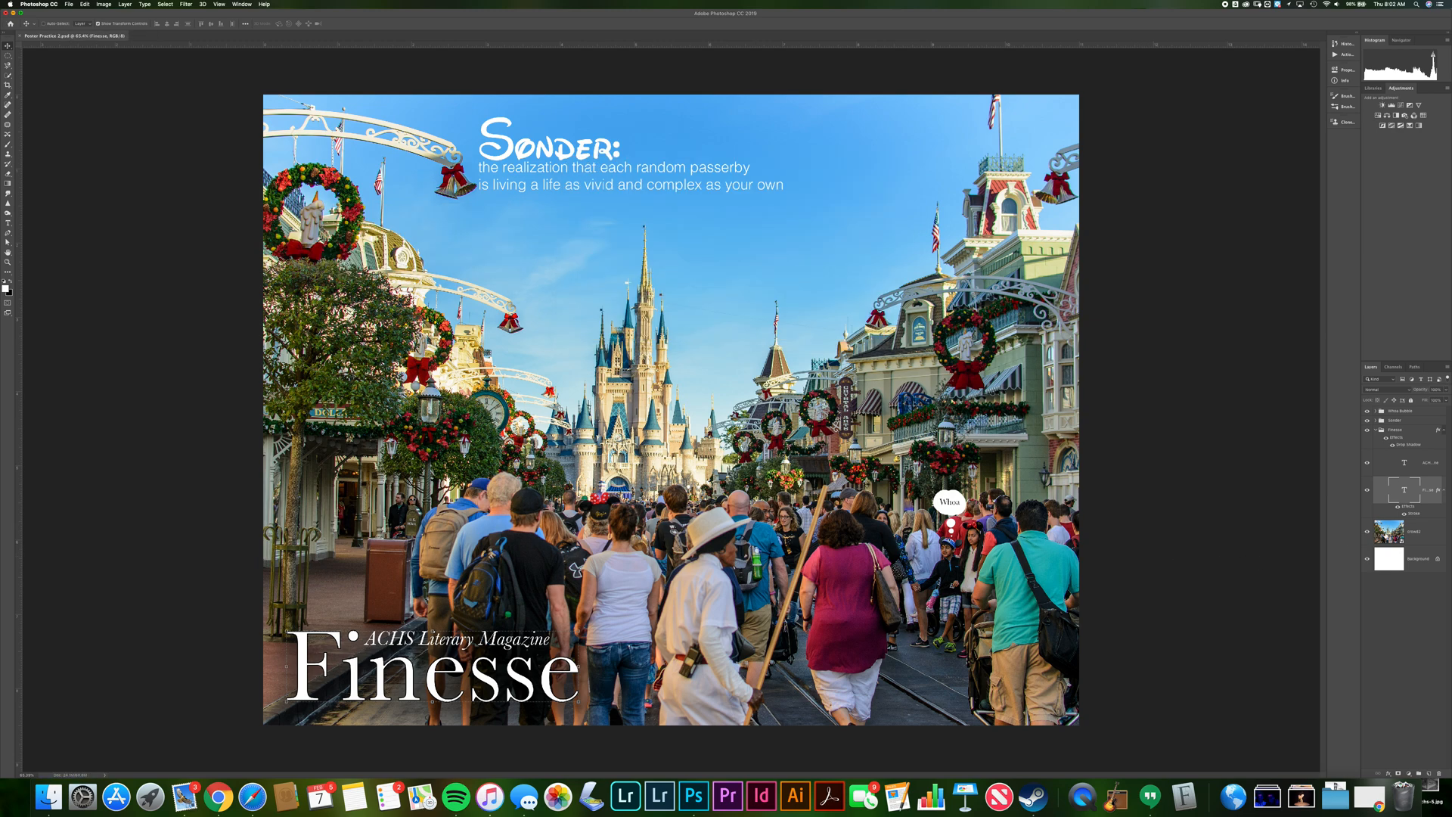
Move the remaining loose text layers into the Finesse group
{"action": "left_click", "coordinate": [1417, 532]}
{"action": "left_click", "coordinate": [1405, 491]}
{"action": "left_click_drag", "start_coordinate": [1403, 463], "coordinate": [1382, 444]}
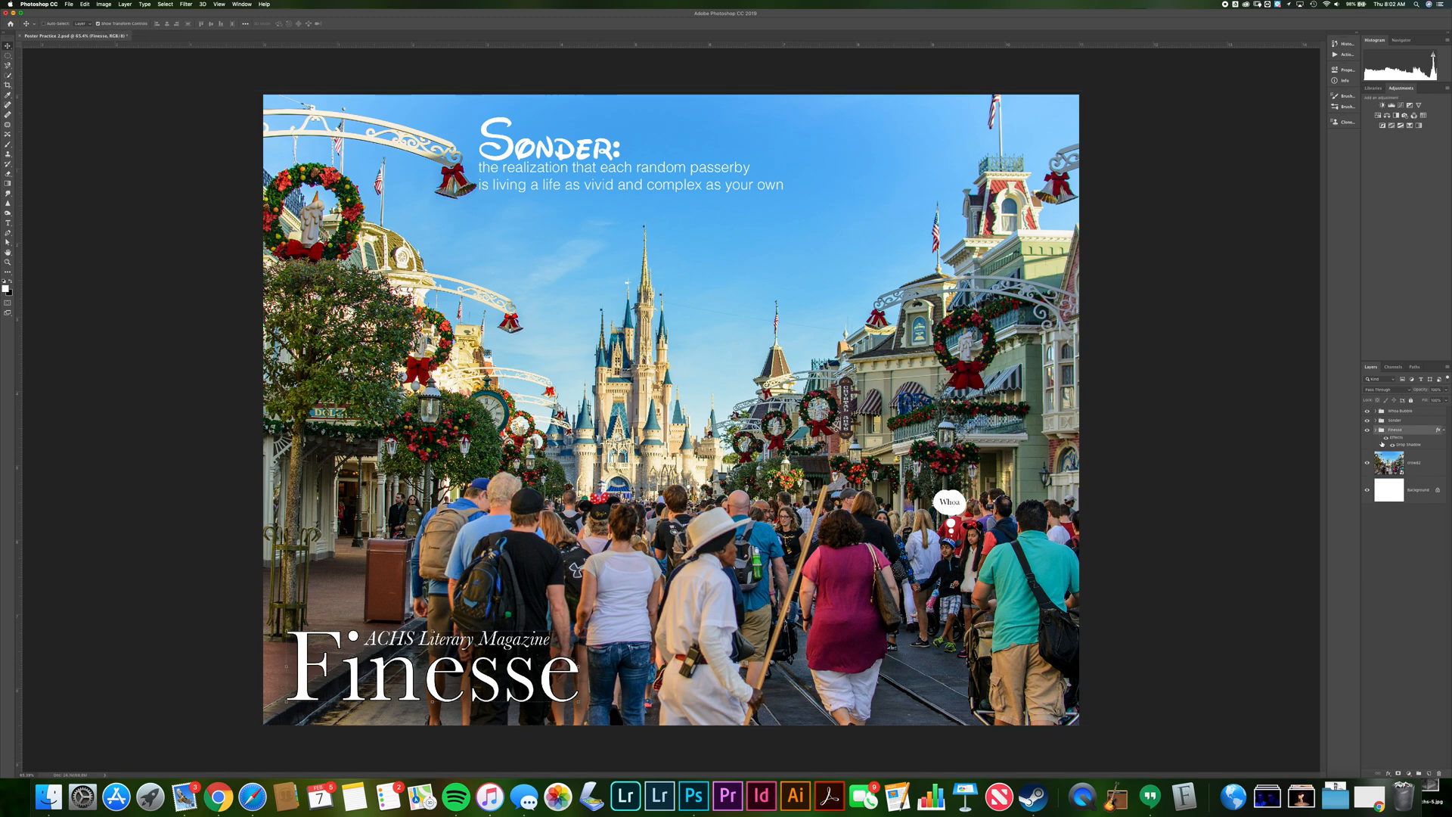
Switch to the poster assignment document in Chrome to review its requirements, then return
{"action": "left_click", "coordinate": [1444, 390]}
{"action": "left_click_drag", "start_coordinate": [1447, 400], "coordinate": [1429, 402]}
{"action": "key", "text": "super+Tab"}
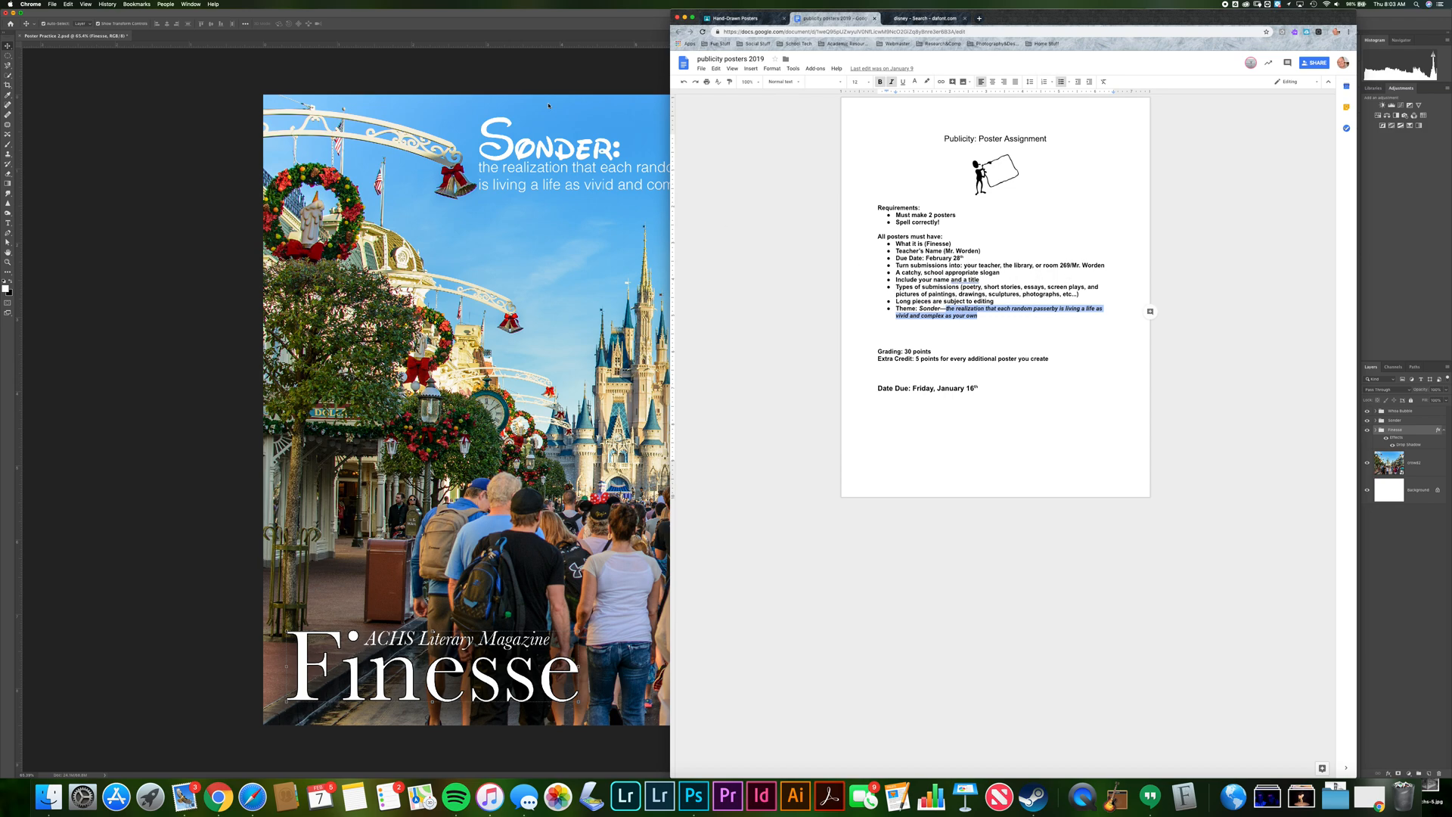
{"action": "left_click", "coordinate": [514, 18]}
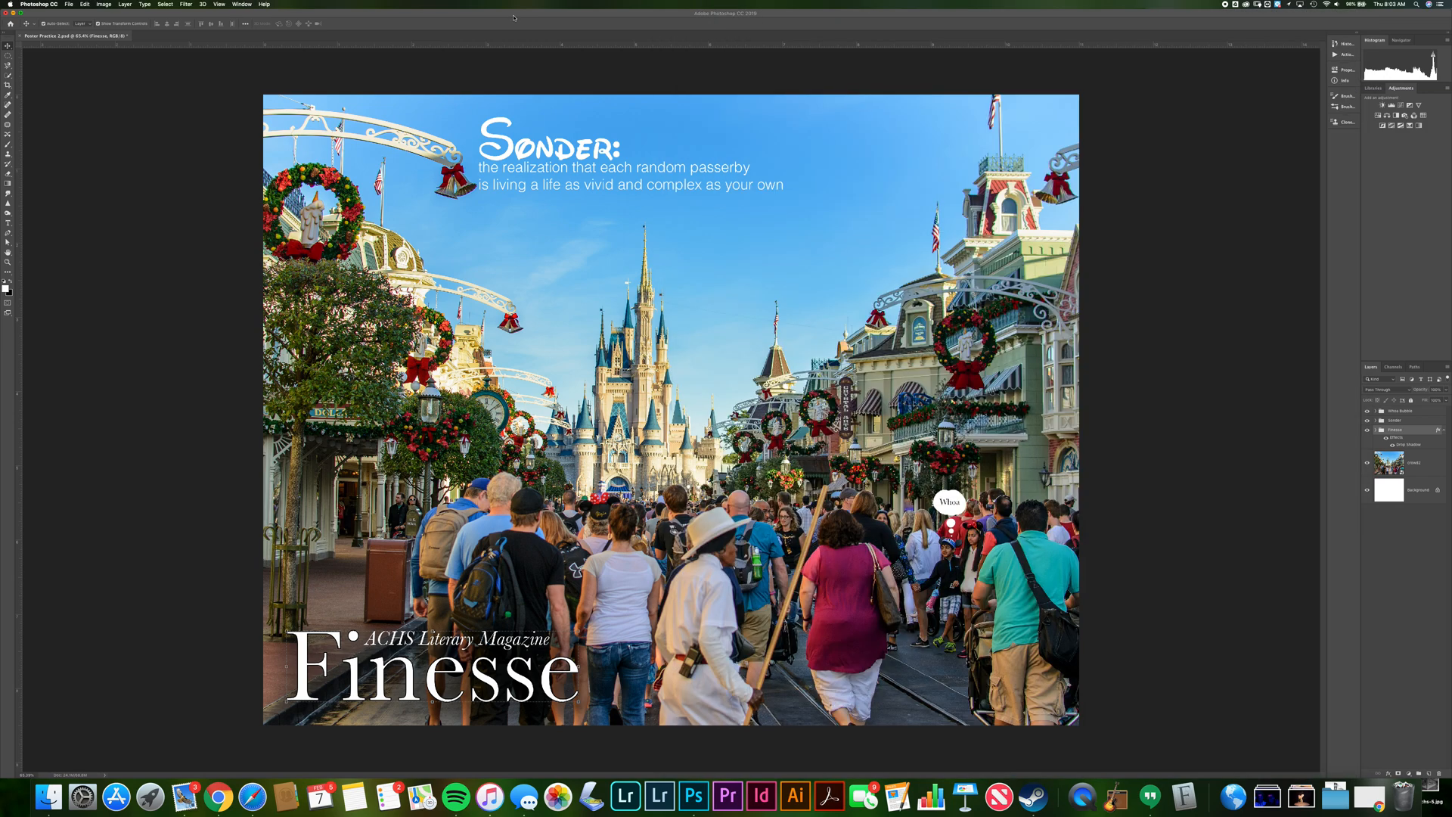